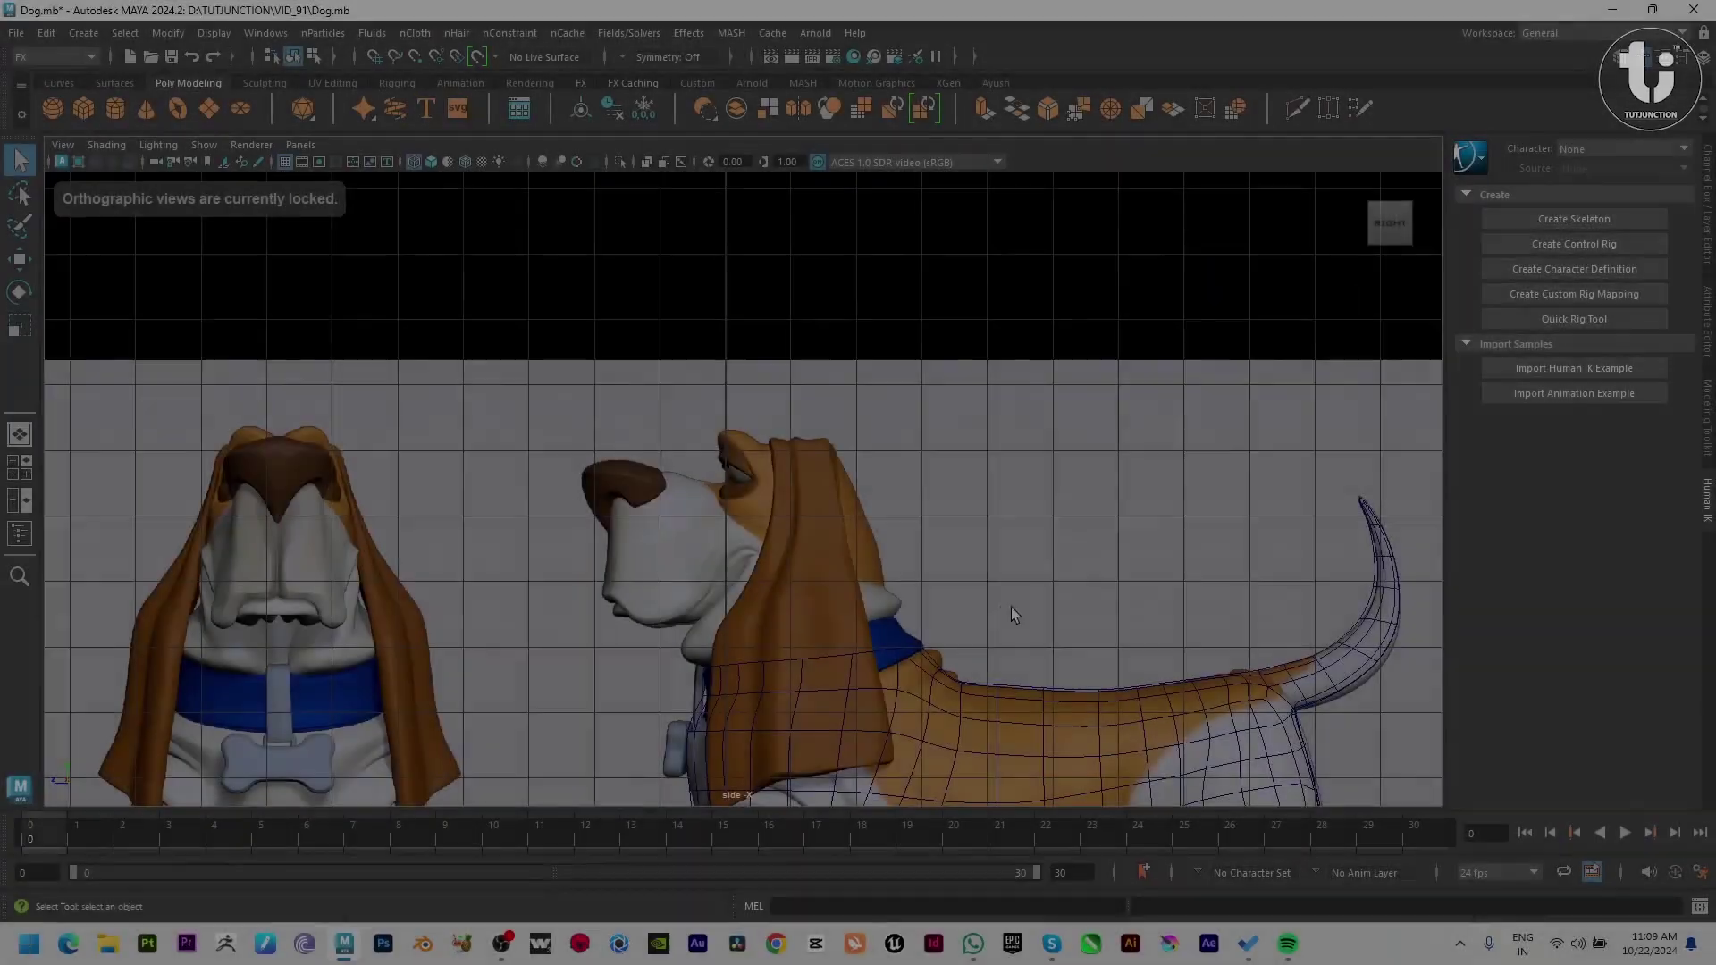
# Step: Frame the dog's head in a maximized front view and draw a polygon plane over the nose bridge
pyautogui.scroll(3, 1010, 608)
pyautogui.scroll(3, 1086, 586)
pyautogui.scroll(2, 950, 639)
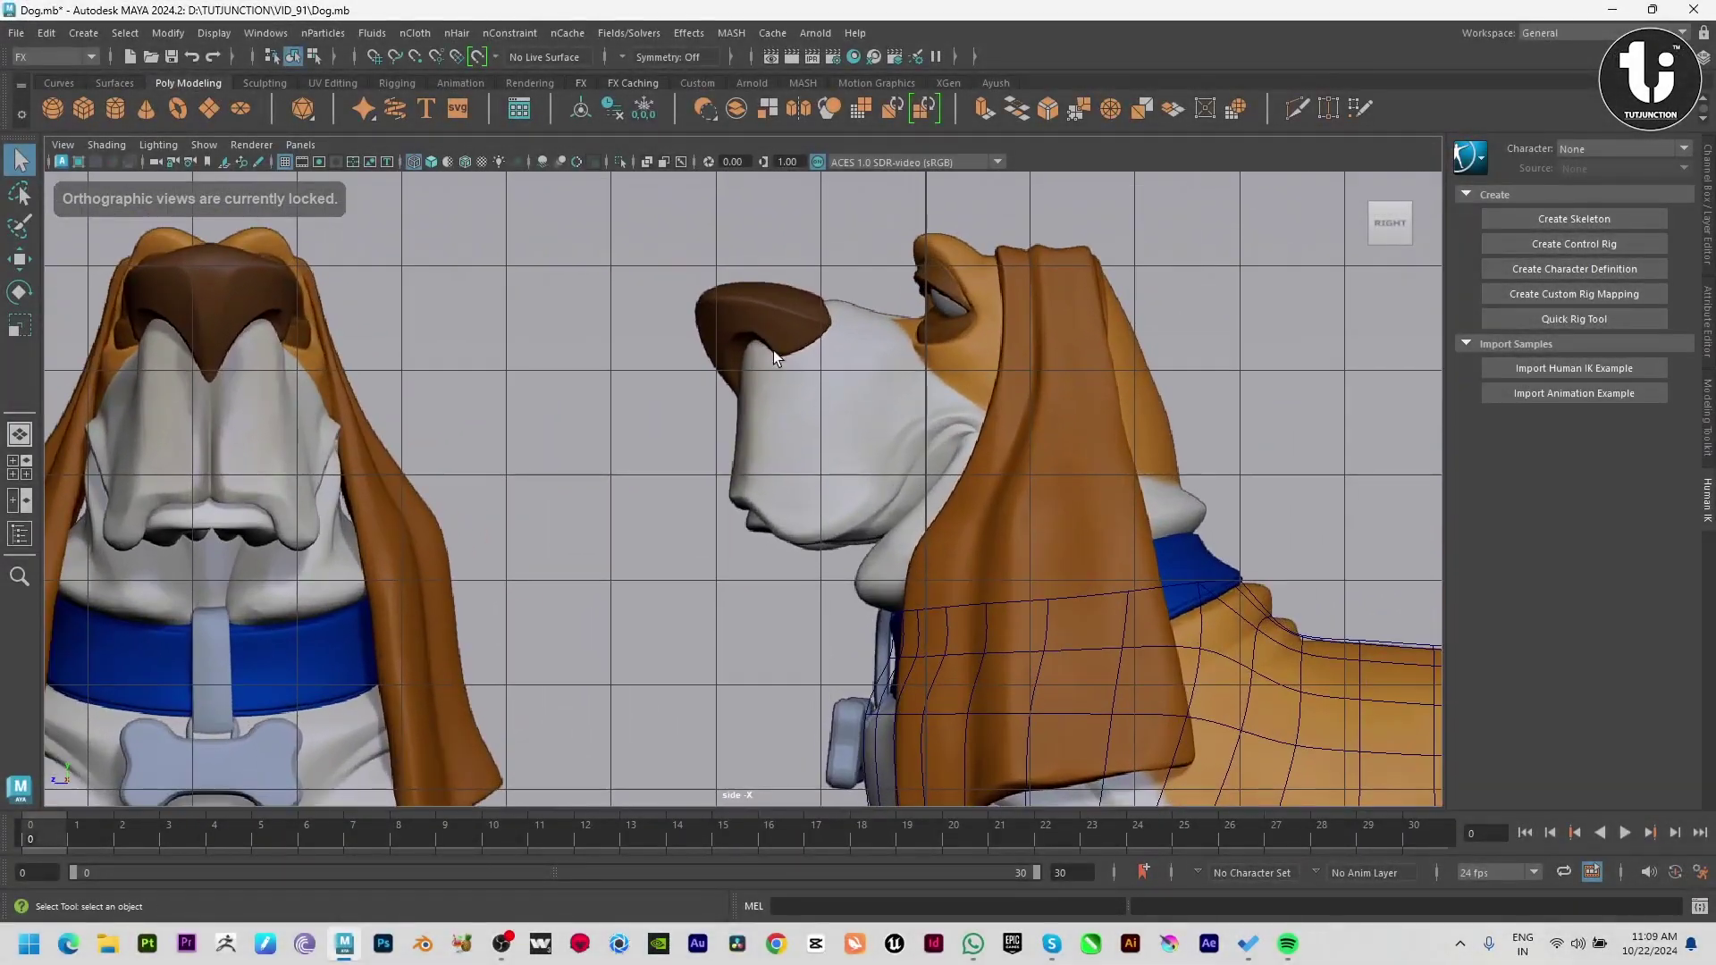
pyautogui.keyDown('alt'); pyautogui.moveTo(774, 350); pyautogui.dragTo(1028, 350, button='middle'); pyautogui.keyUp('alt')
pyautogui.scroll(2, 660, 582)
pyautogui.keyDown('alt'); pyautogui.moveTo(659, 583); pyautogui.dragTo(694, 409, button='middle'); pyautogui.keyUp('alt')
pyautogui.press('space')
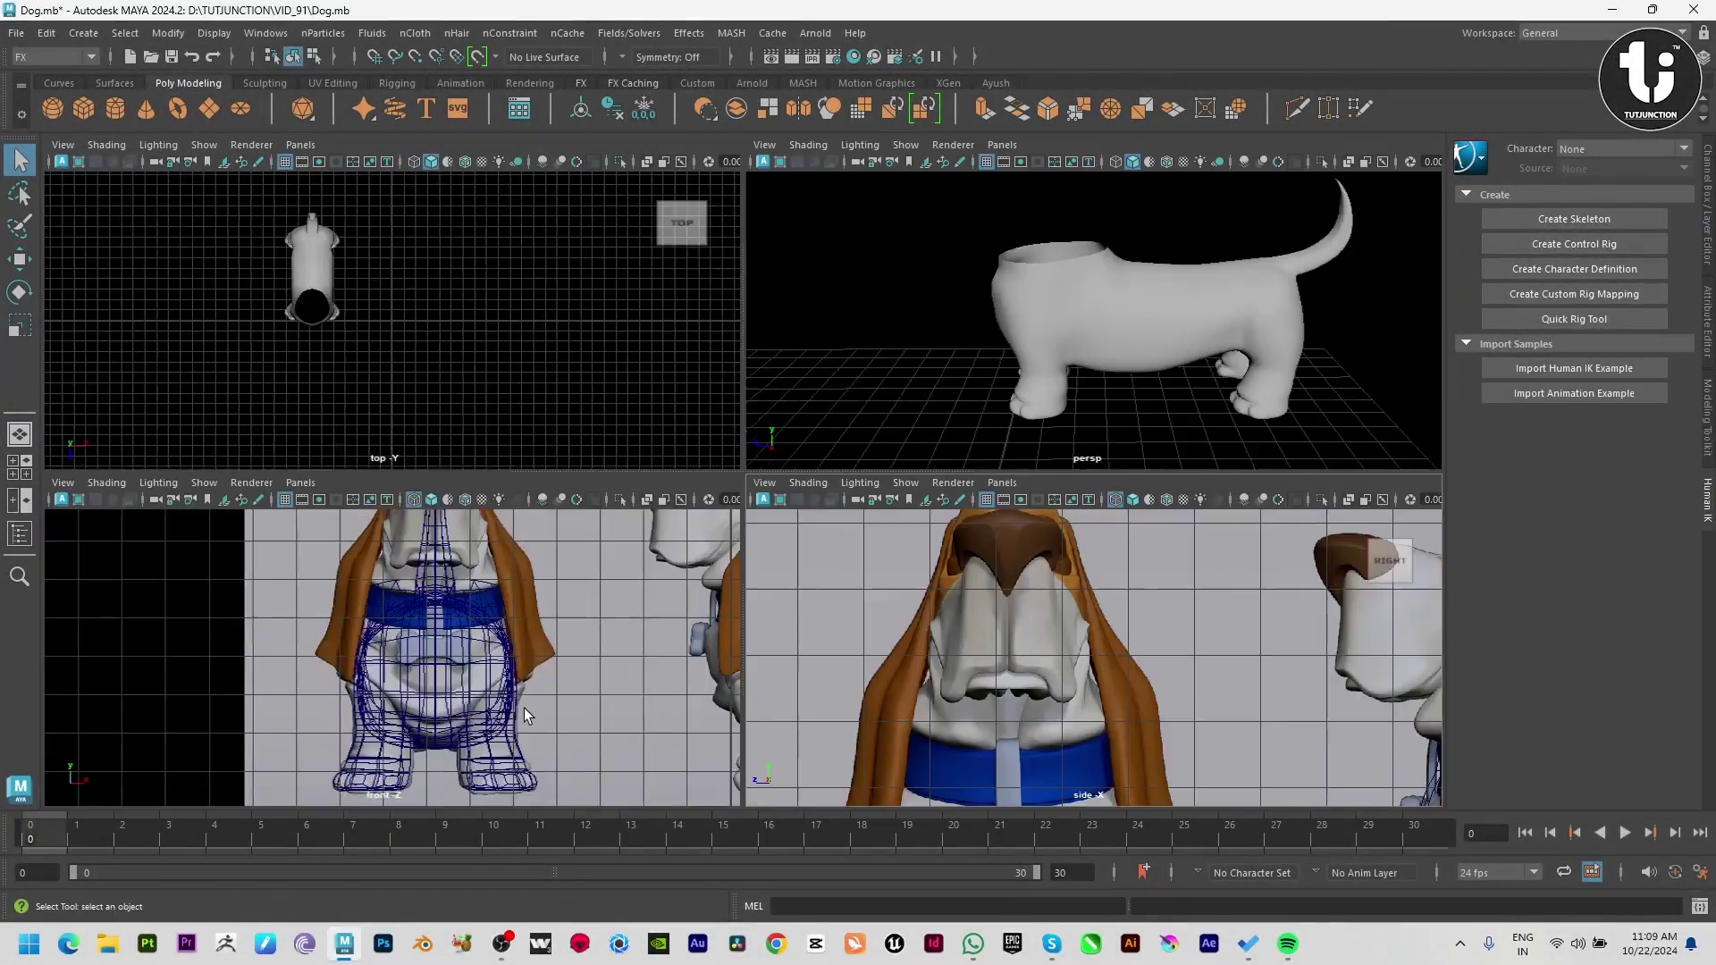
pyautogui.press('space')
pyautogui.scroll(2, 818, 536)
pyautogui.scroll(2, 817, 536)
pyautogui.scroll(2, 817, 536)
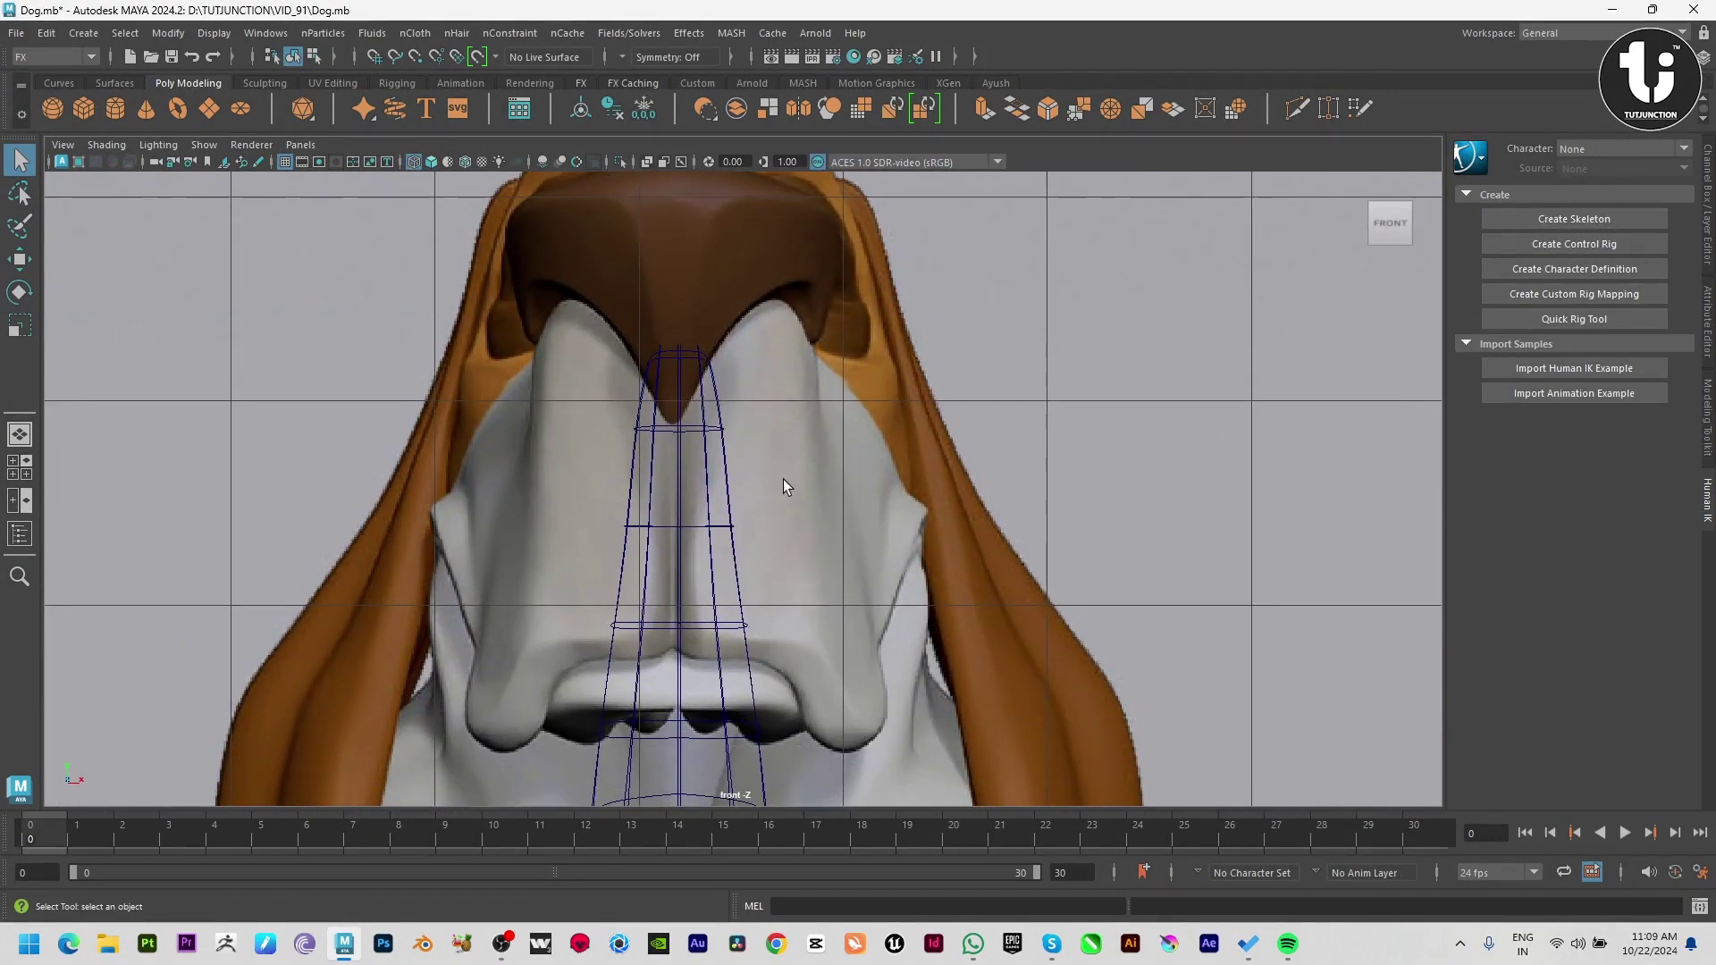
pyautogui.click(208, 108)
pyautogui.moveTo(676, 368); pyautogui.dragTo(757, 541)
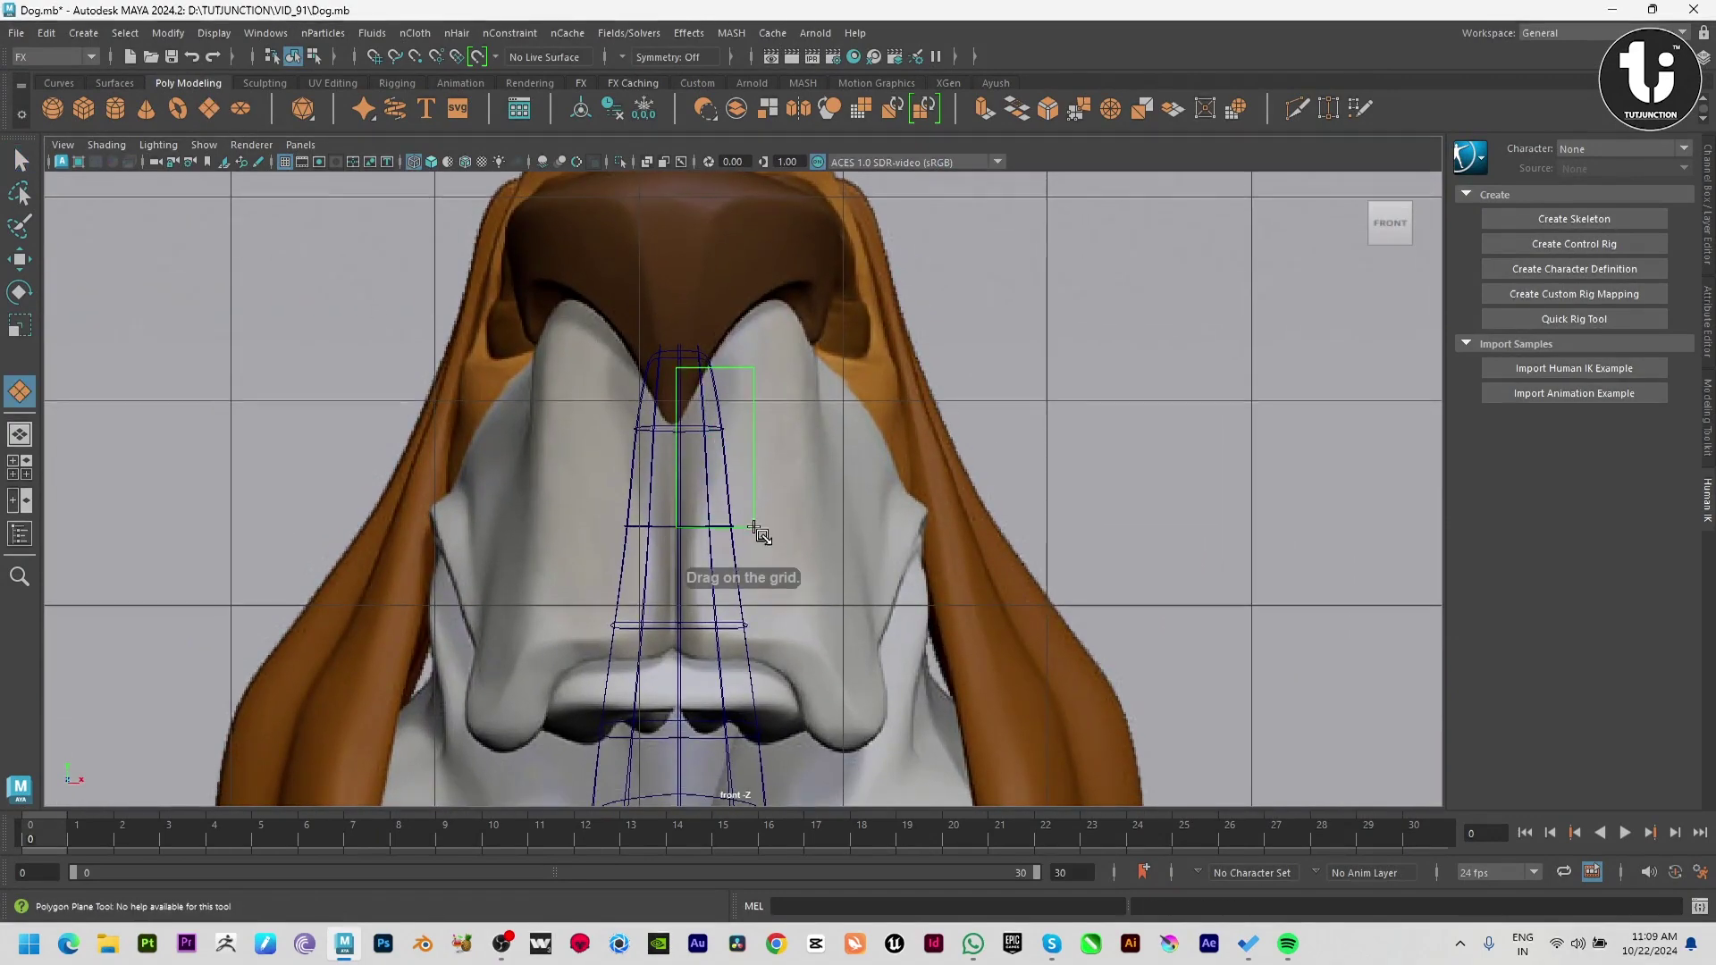
pyautogui.press('q')
pyautogui.press('w')
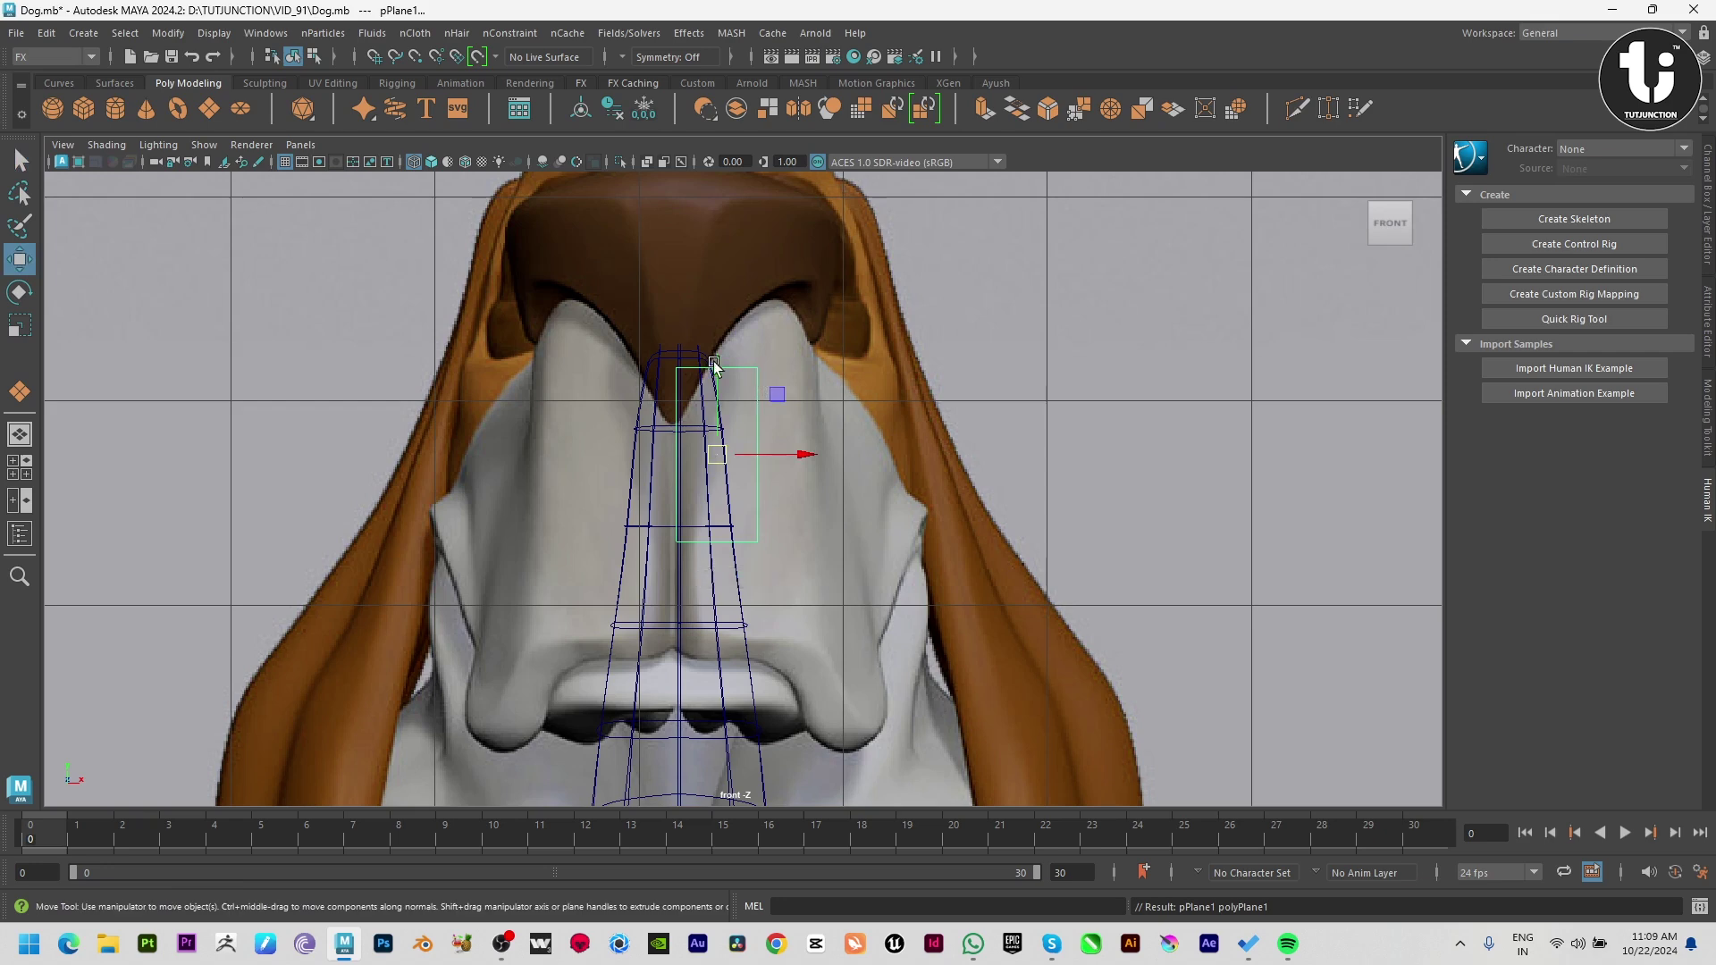
# Step: Extrude the plane's right edge outward into a second face
pyautogui.press('F9')
pyautogui.click(756, 366)
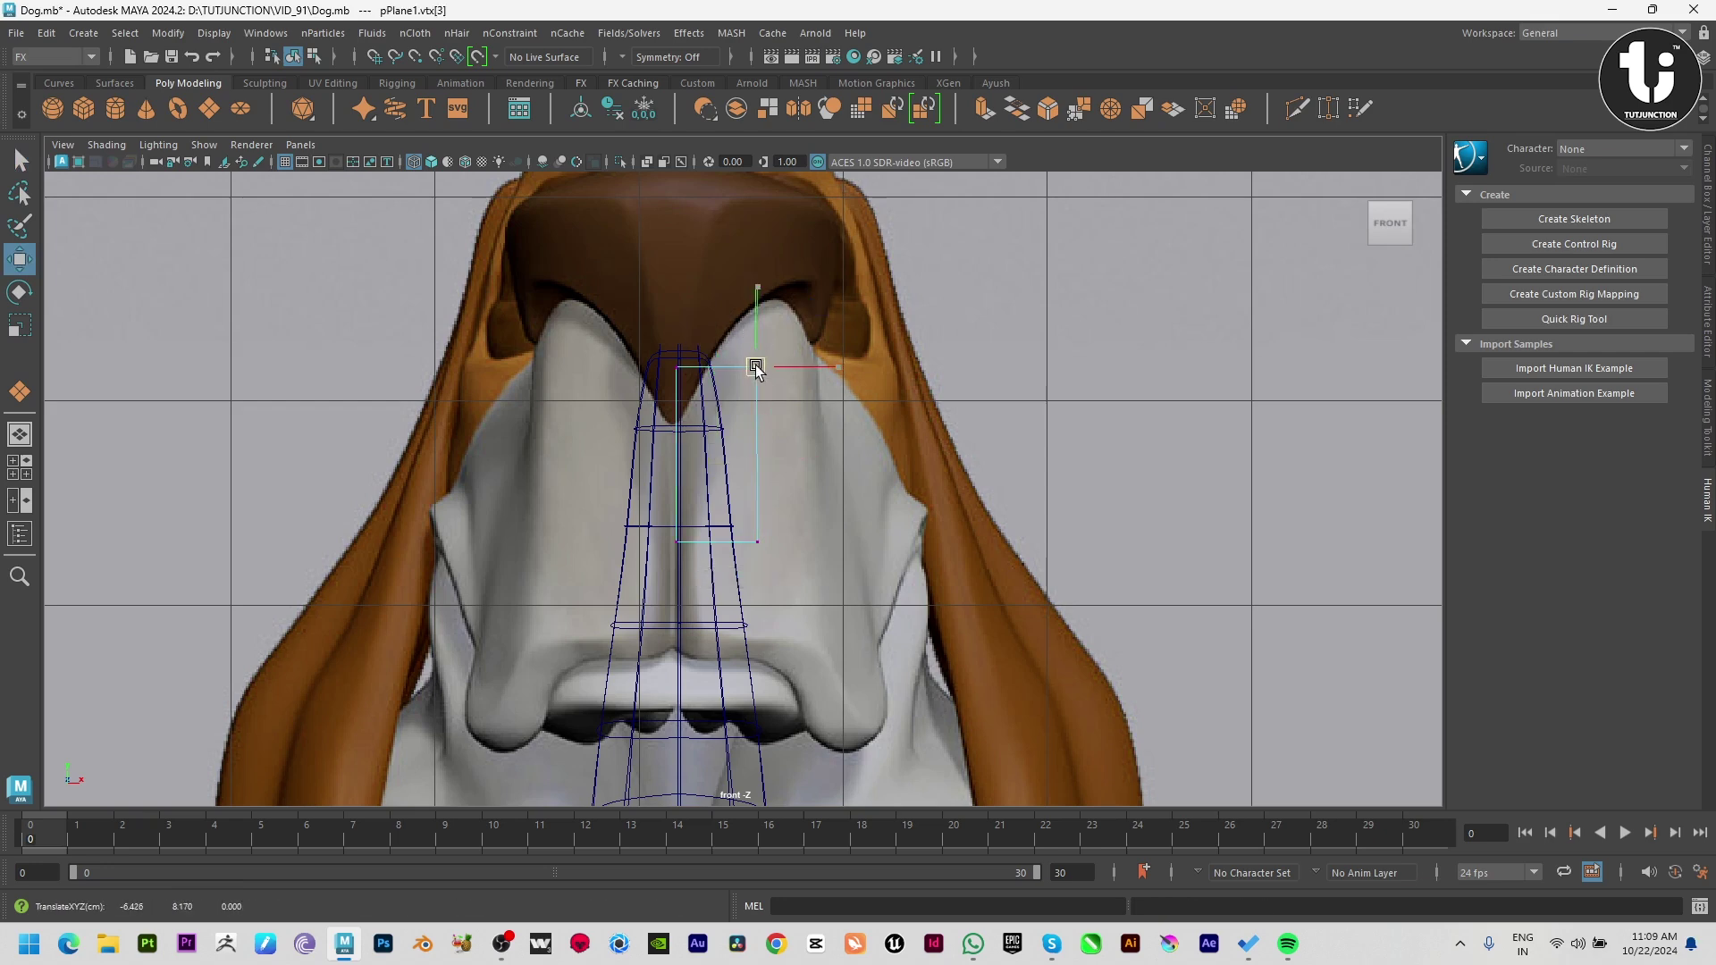
pyautogui.press('F10')
pyautogui.click(759, 421)
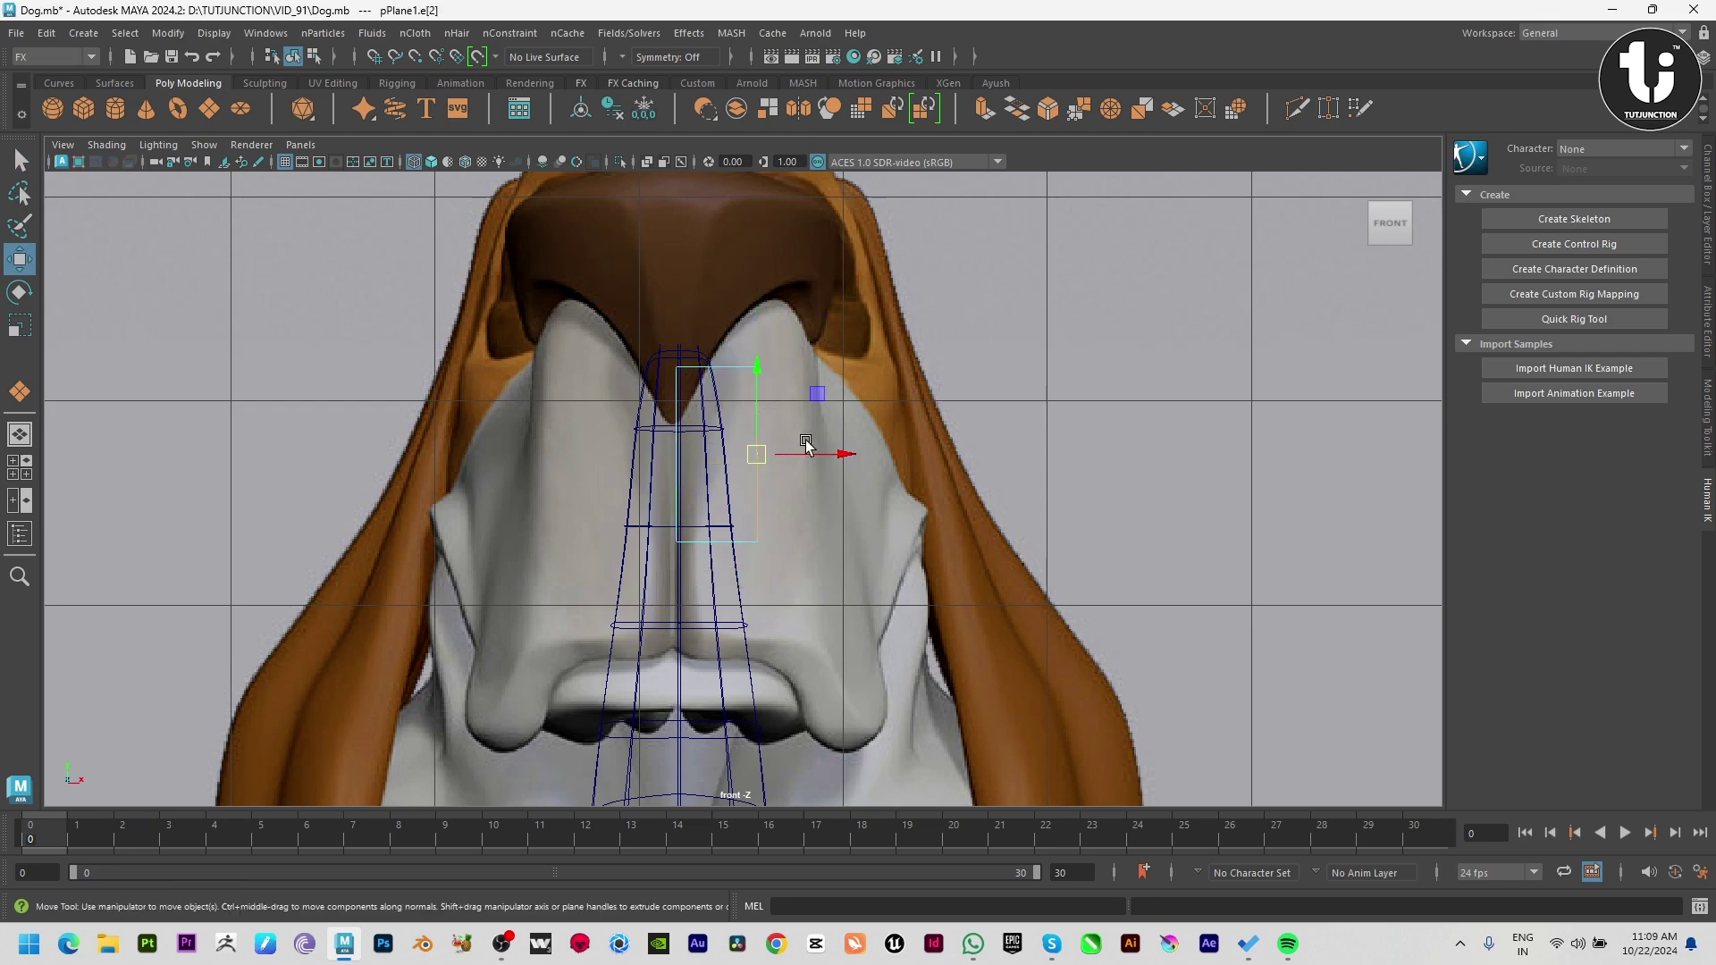
pyautogui.keyDown('shift'); pyautogui.moveTo(823, 454); pyautogui.dragTo(886, 456); pyautogui.keyUp('shift')
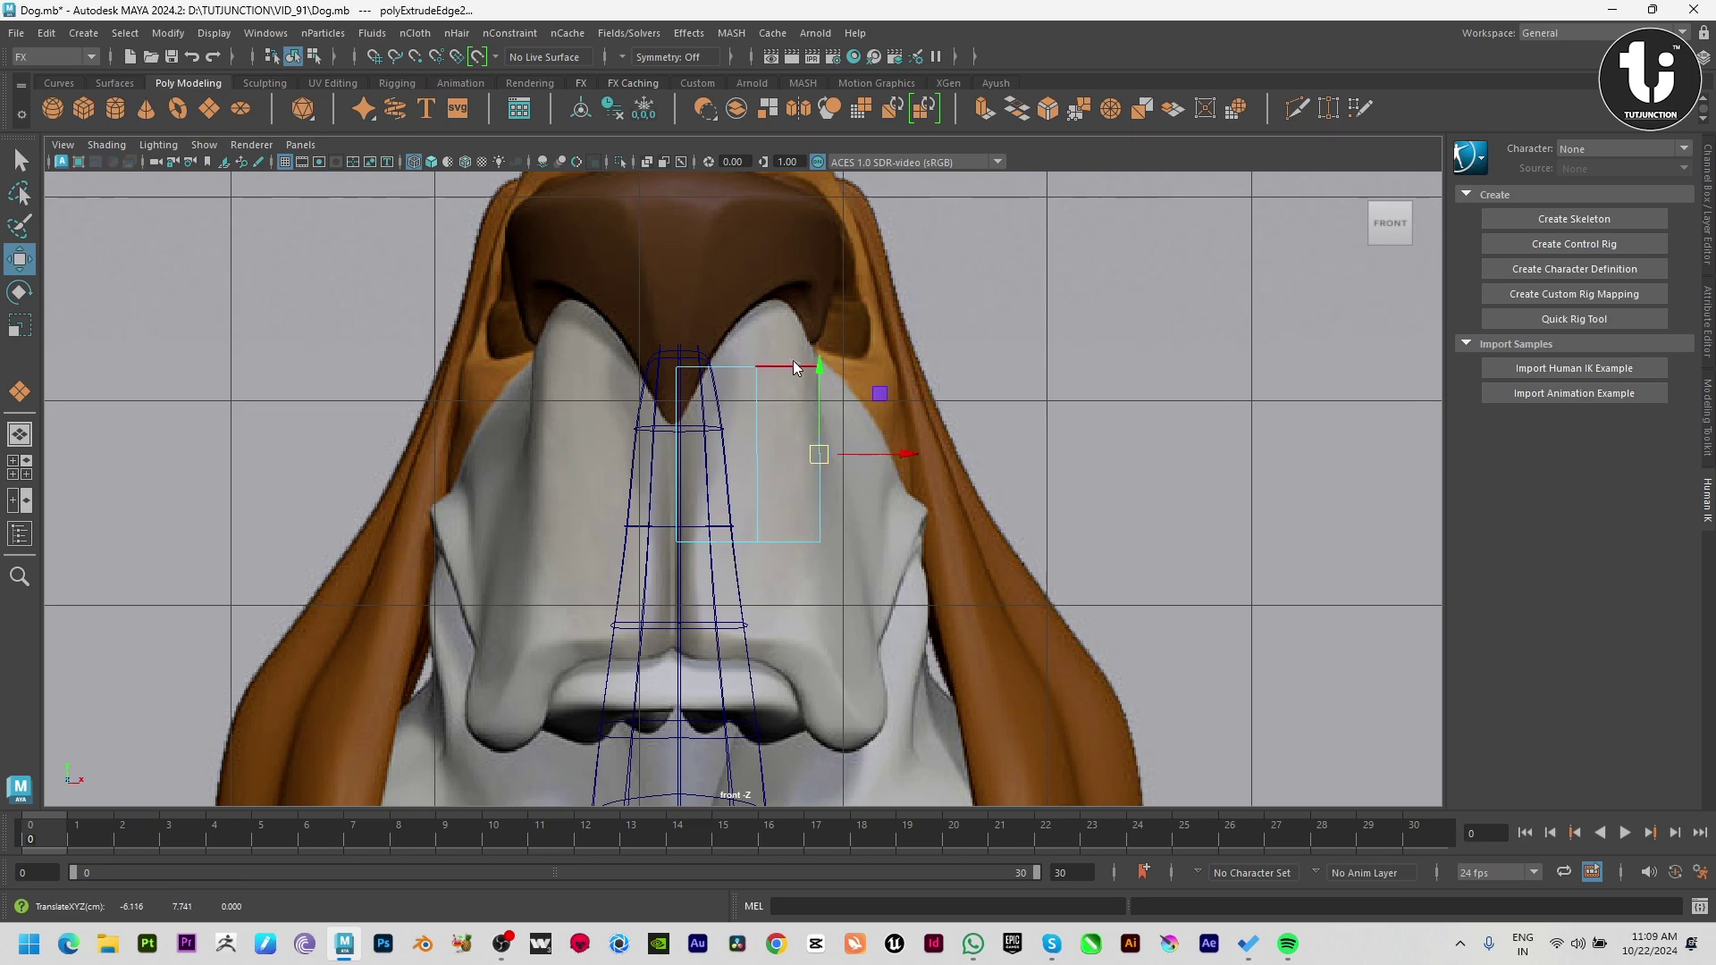
# Step: Fit the new face's right corner vertices to the muzzle, then select all plane vertices
pyautogui.press('F9')
pyautogui.click(818, 366)
pyautogui.moveTo(819, 367); pyautogui.dragTo(819, 379)
pyautogui.click(819, 541)
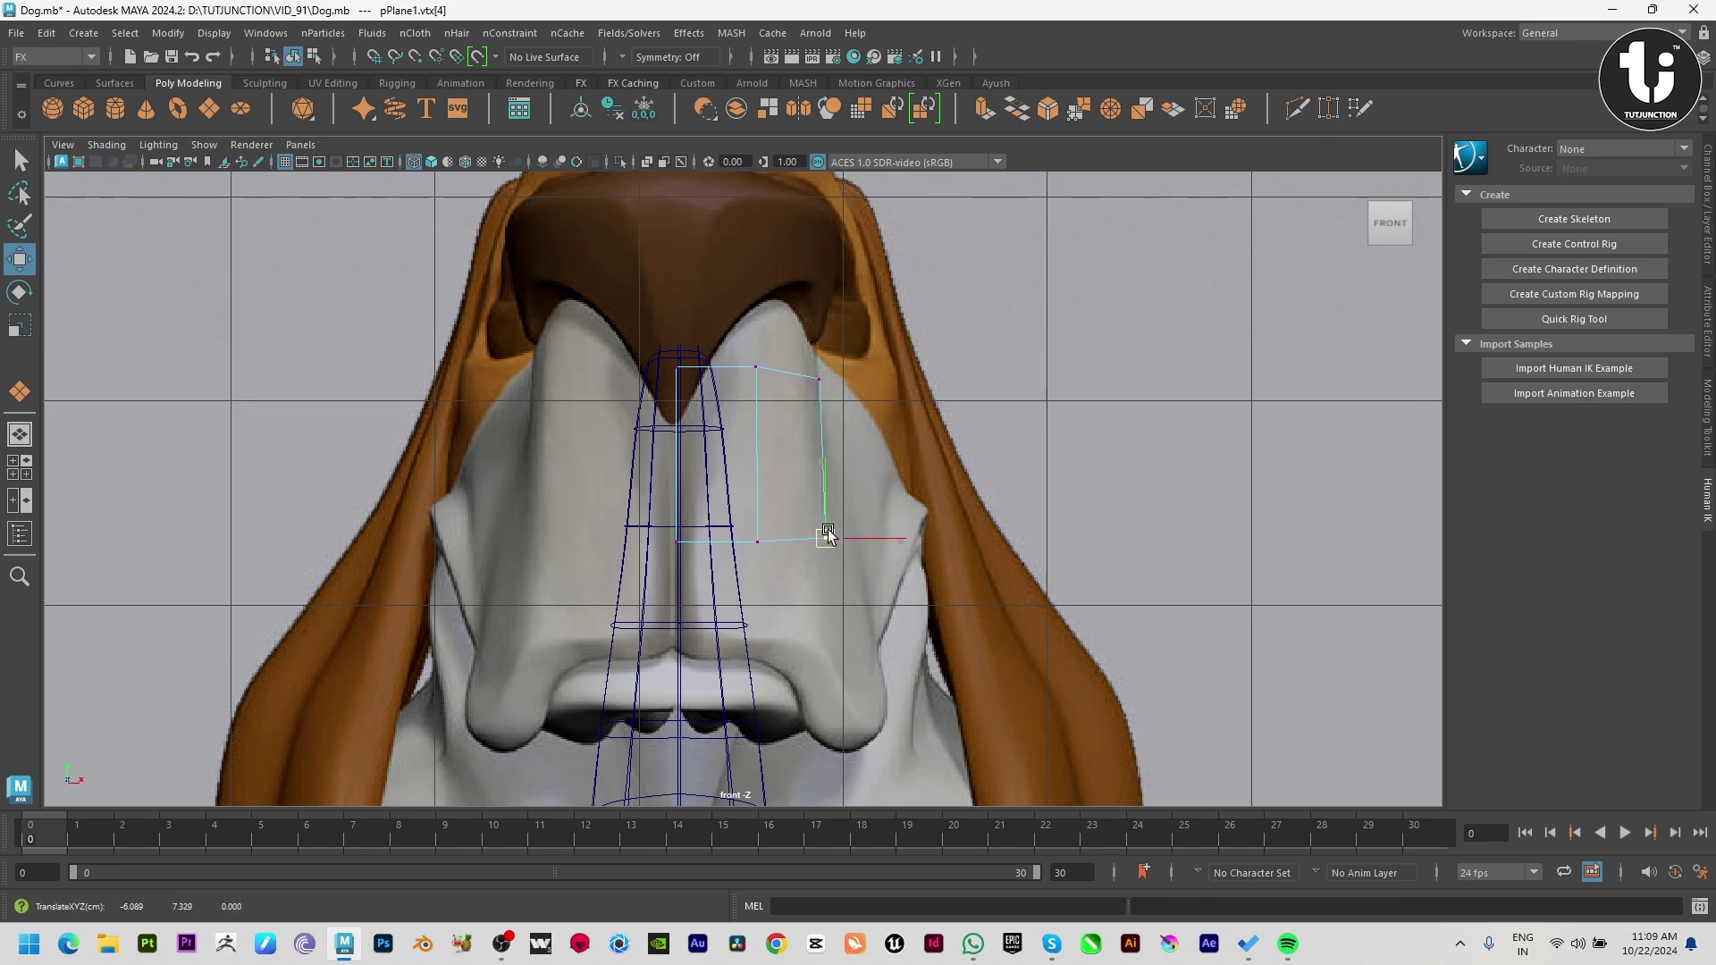
pyautogui.moveTo(820, 541); pyautogui.dragTo(836, 533)
pyautogui.click(710, 311)
pyautogui.moveTo(627, 322); pyautogui.dragTo(703, 465)
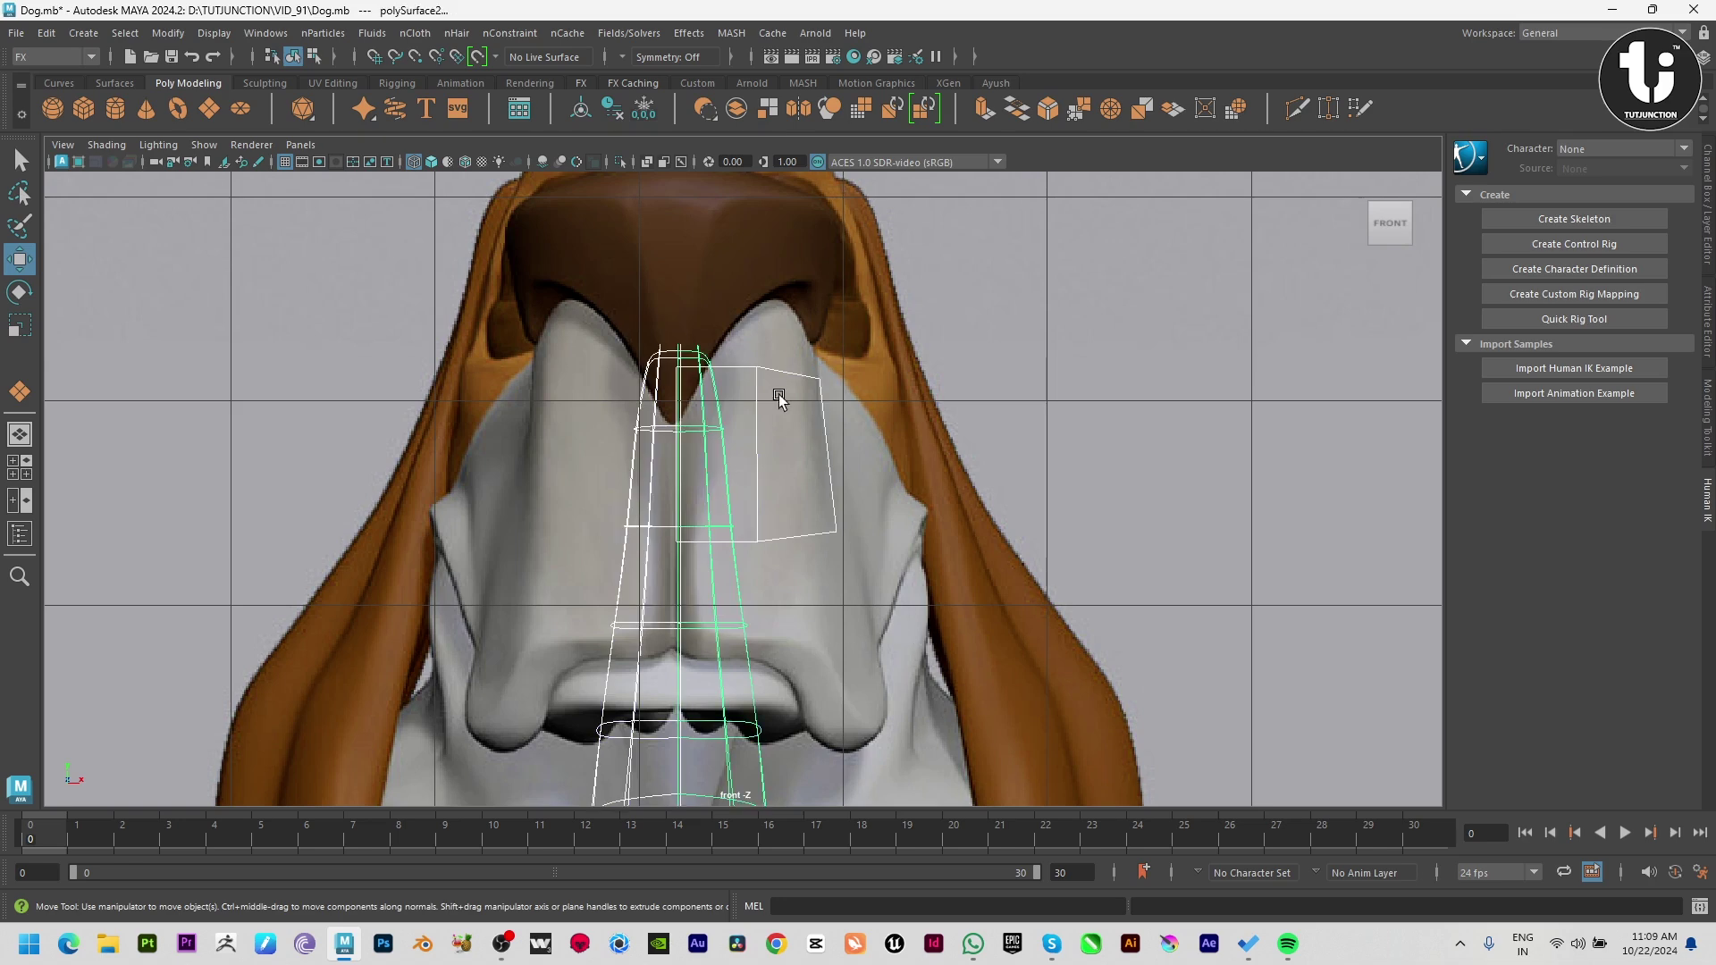
pyautogui.press('F9')
pyautogui.click(686, 355)
pyautogui.press('space')
pyautogui.press('space')
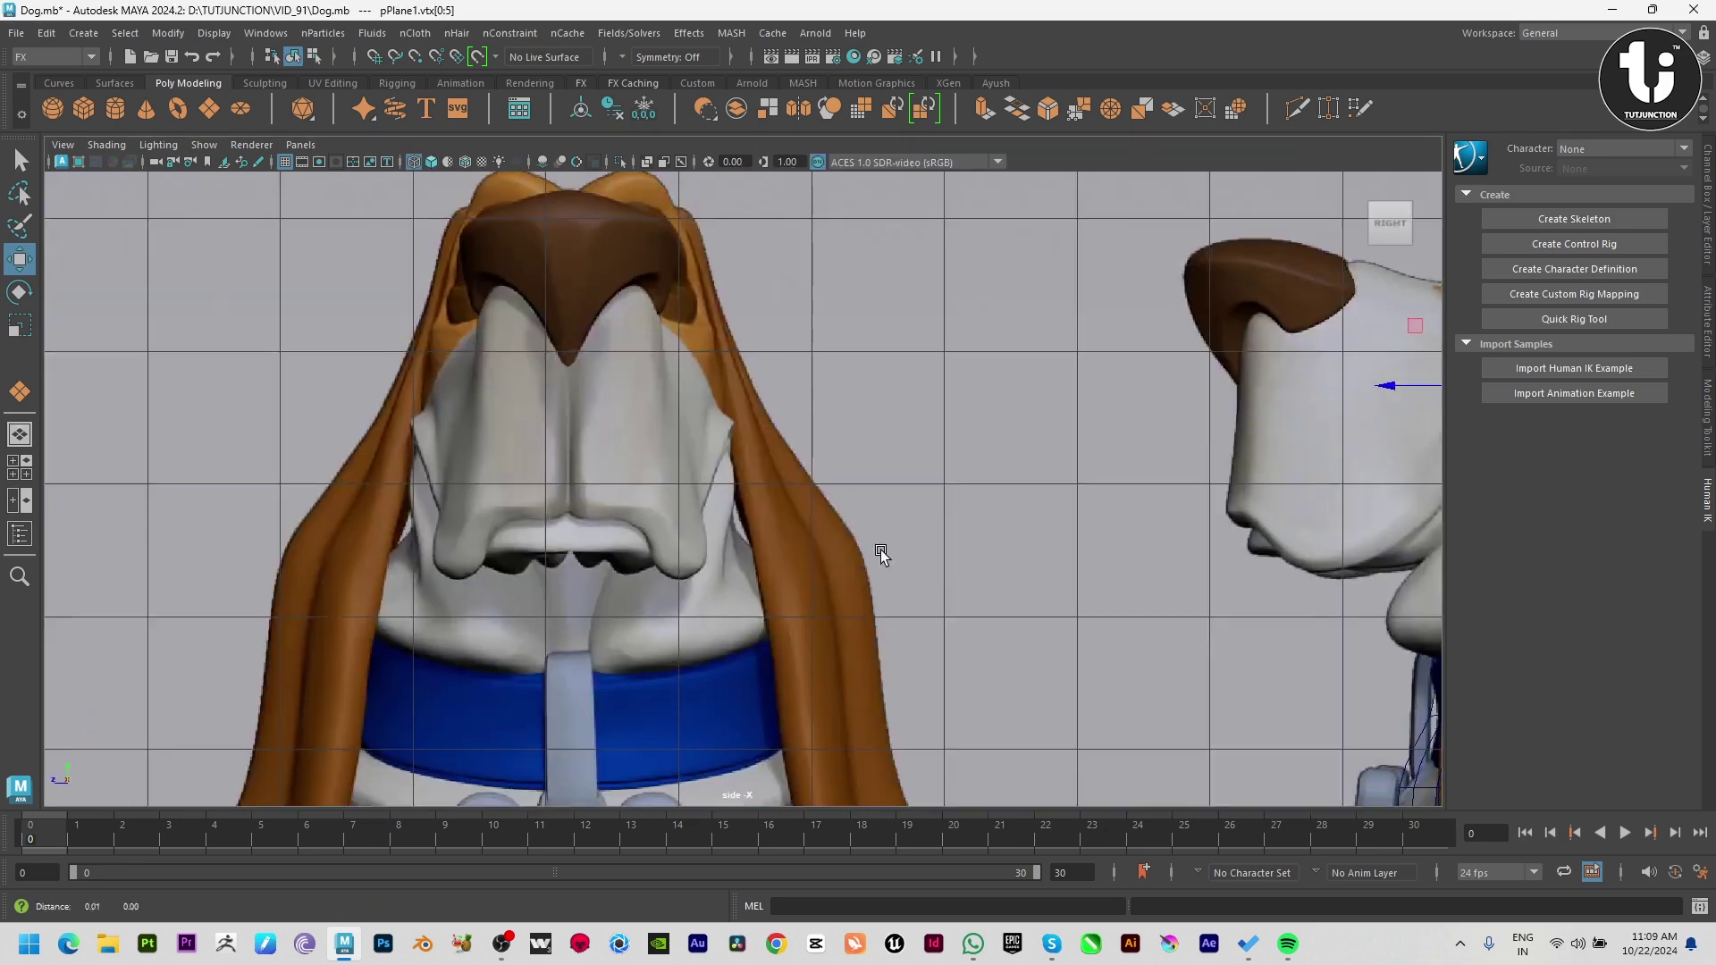
# Step: In the side view, slide the plane's vertices onto the nose front, front pair toward the tip
pyautogui.keyDown('alt'); pyautogui.moveTo(881, 550); pyautogui.dragTo(806, 563, button='middle'); pyautogui.keyUp('alt')
pyautogui.moveTo(839, 512)
pyautogui.mouseDown()
pyautogui.moveTo(632, 511)
pyautogui.moveTo(601, 536)
pyautogui.mouseUp()
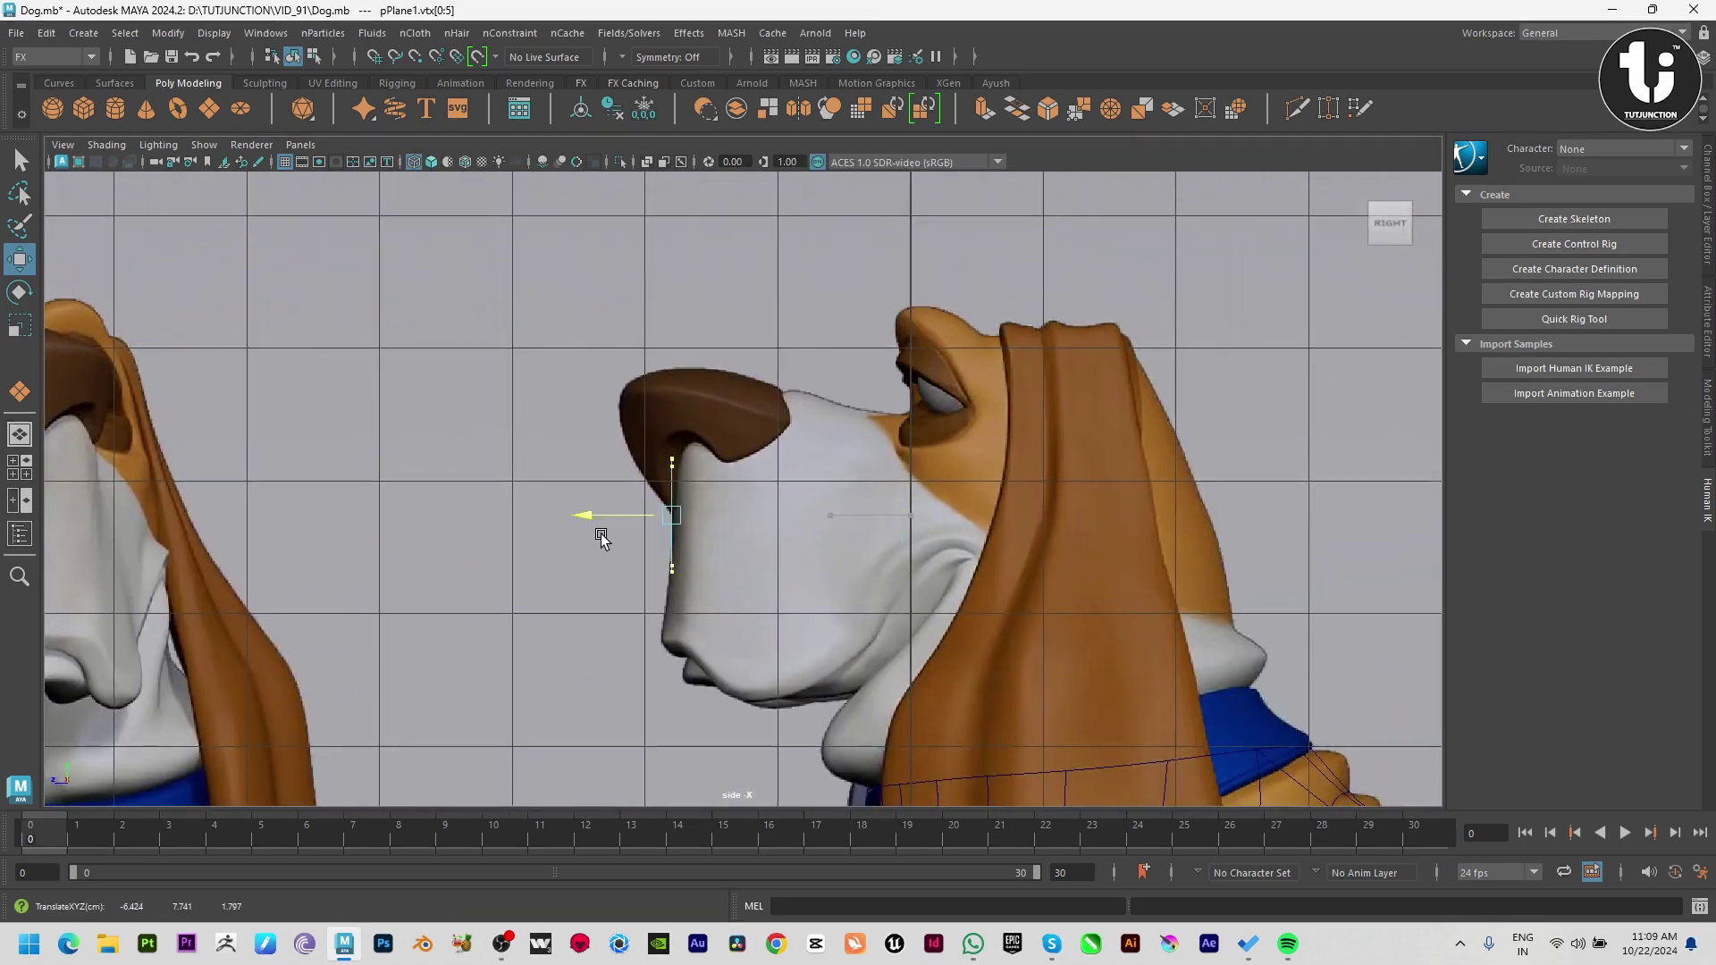
pyautogui.keyDown('ctrl'); pyautogui.moveTo(563, 440); pyautogui.dragTo(711, 503); pyautogui.keyUp('ctrl')
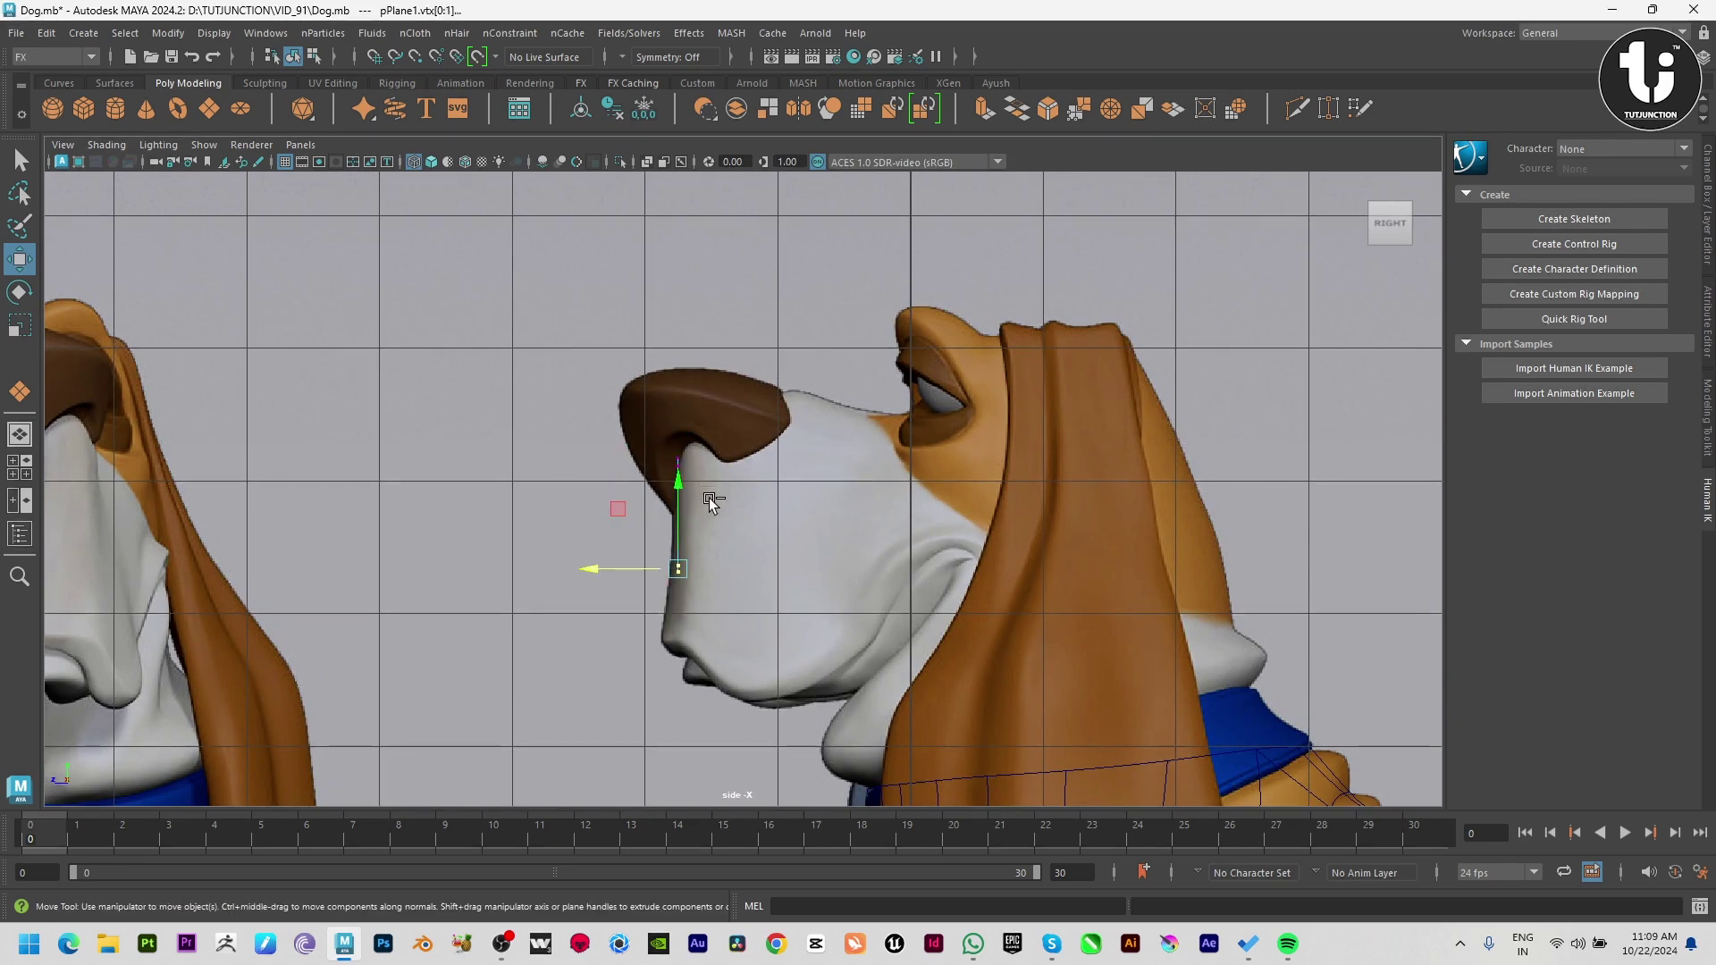
pyautogui.moveTo(609, 568); pyautogui.dragTo(590, 565)
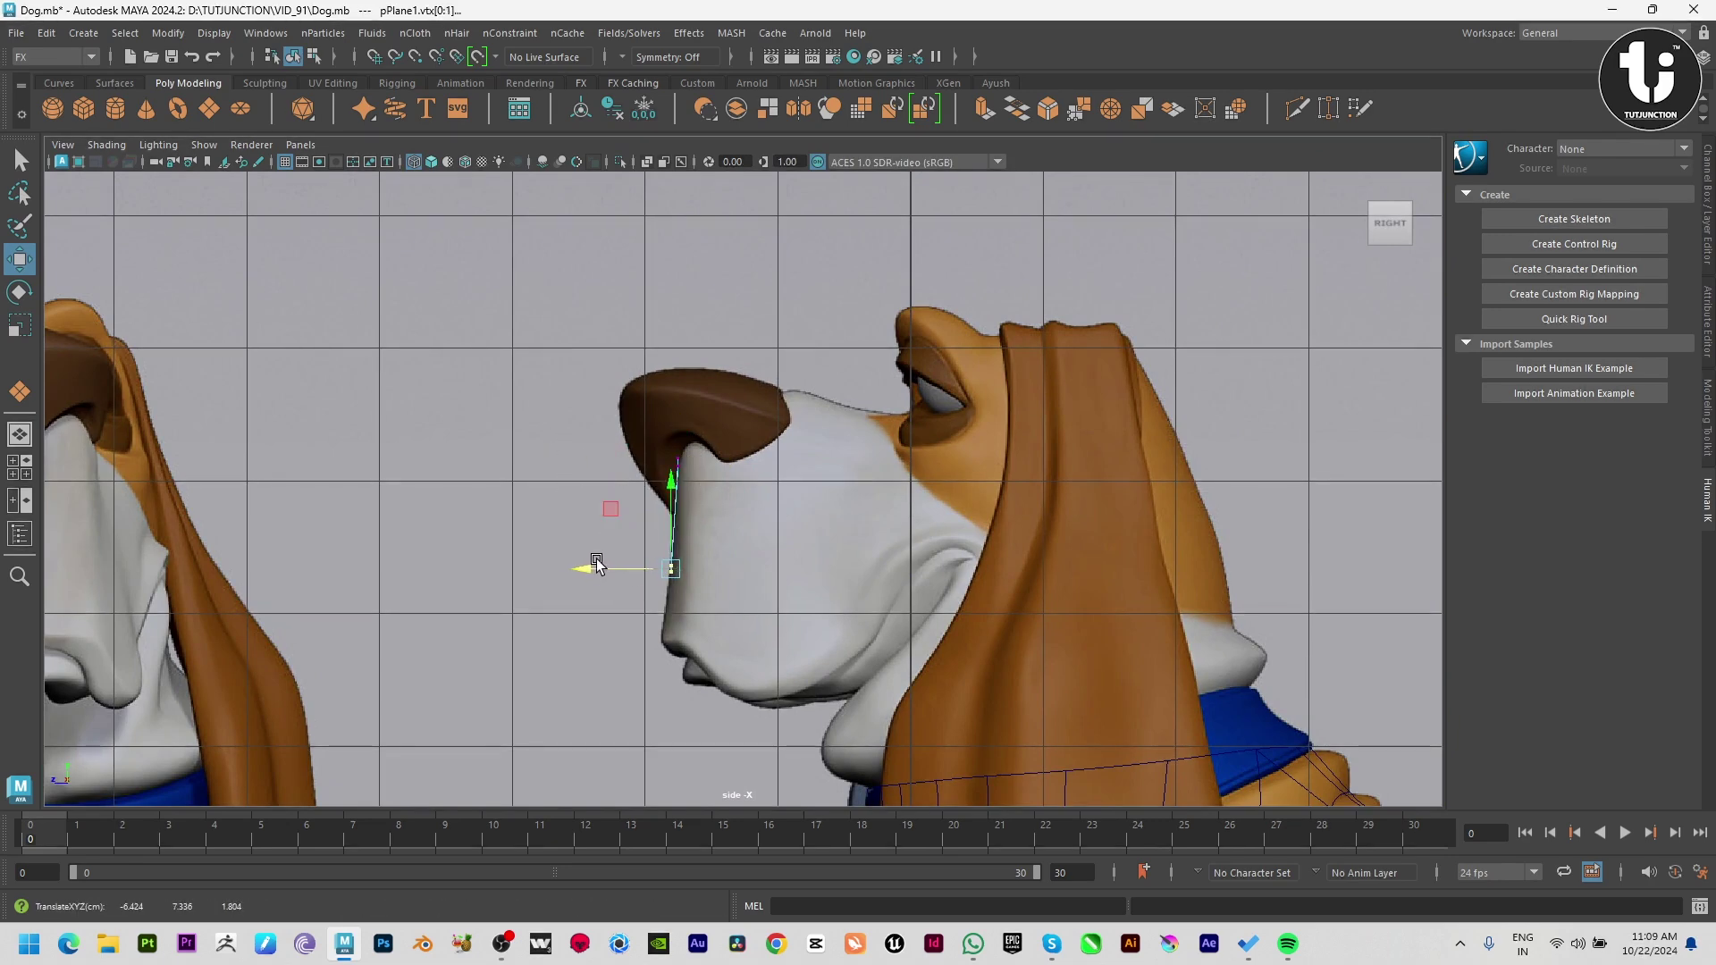
# Step: Nudge the vertices to hug the nose and pull the outer vertices back along the muzzle
pyautogui.press('space')
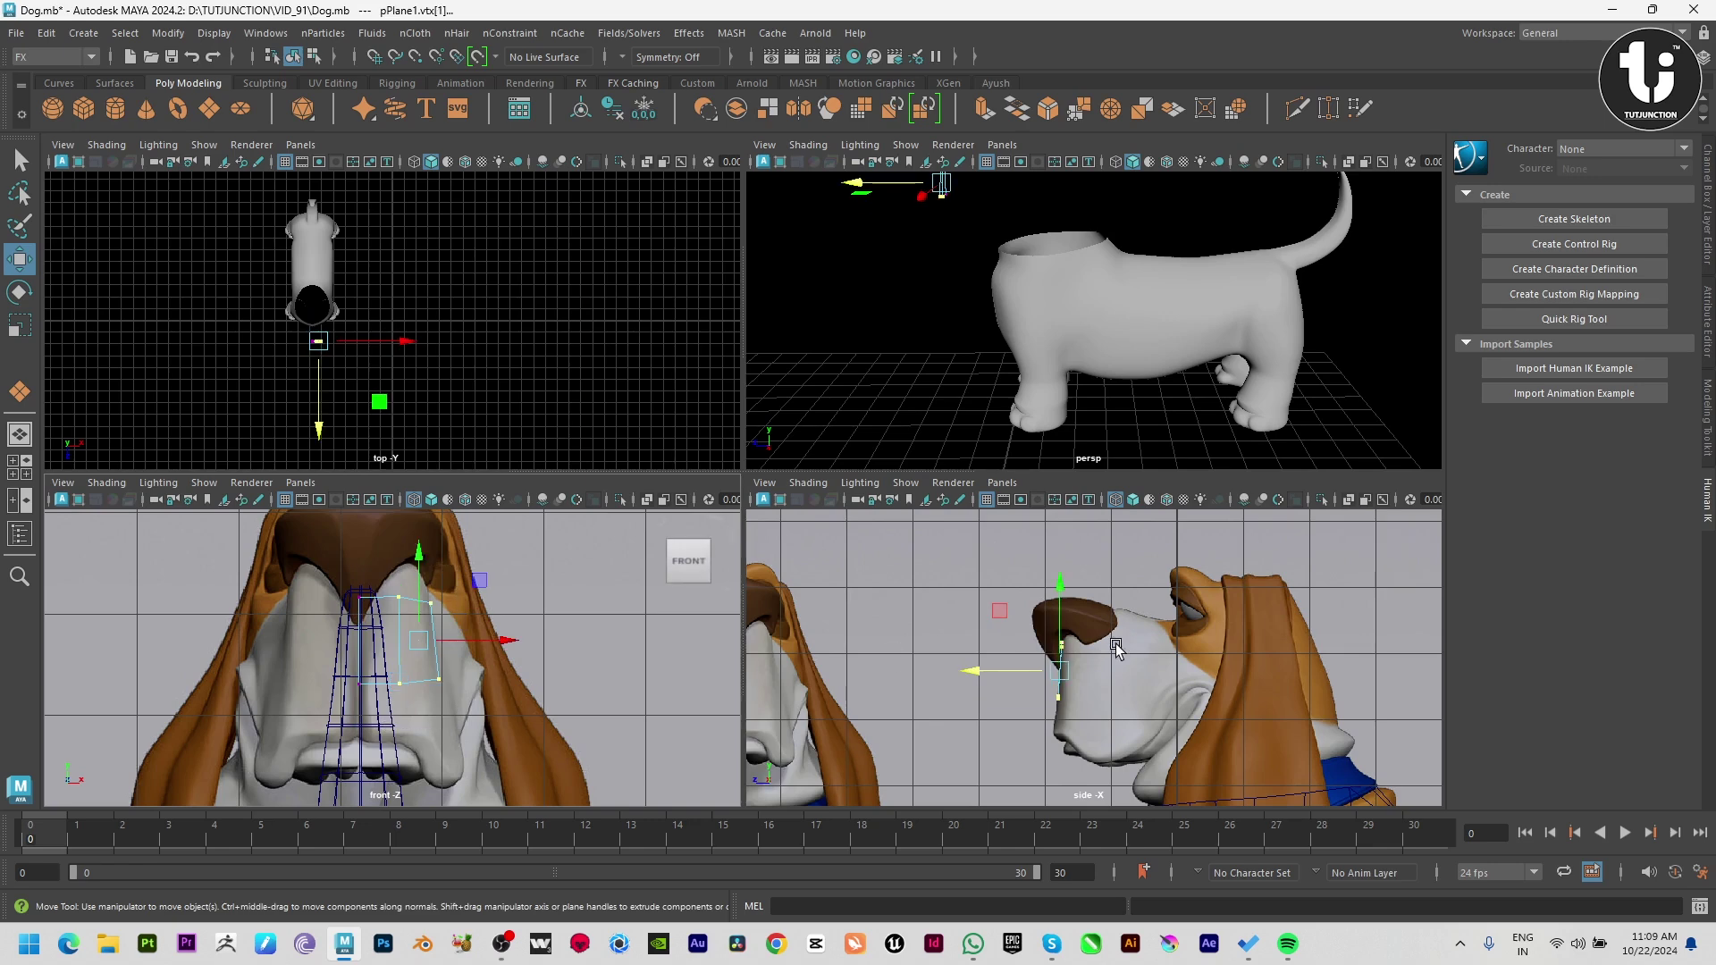
pyautogui.scroll(5, 1072, 688)
pyautogui.scroll(3, 1119, 728)
pyautogui.scroll(-5, 1119, 728)
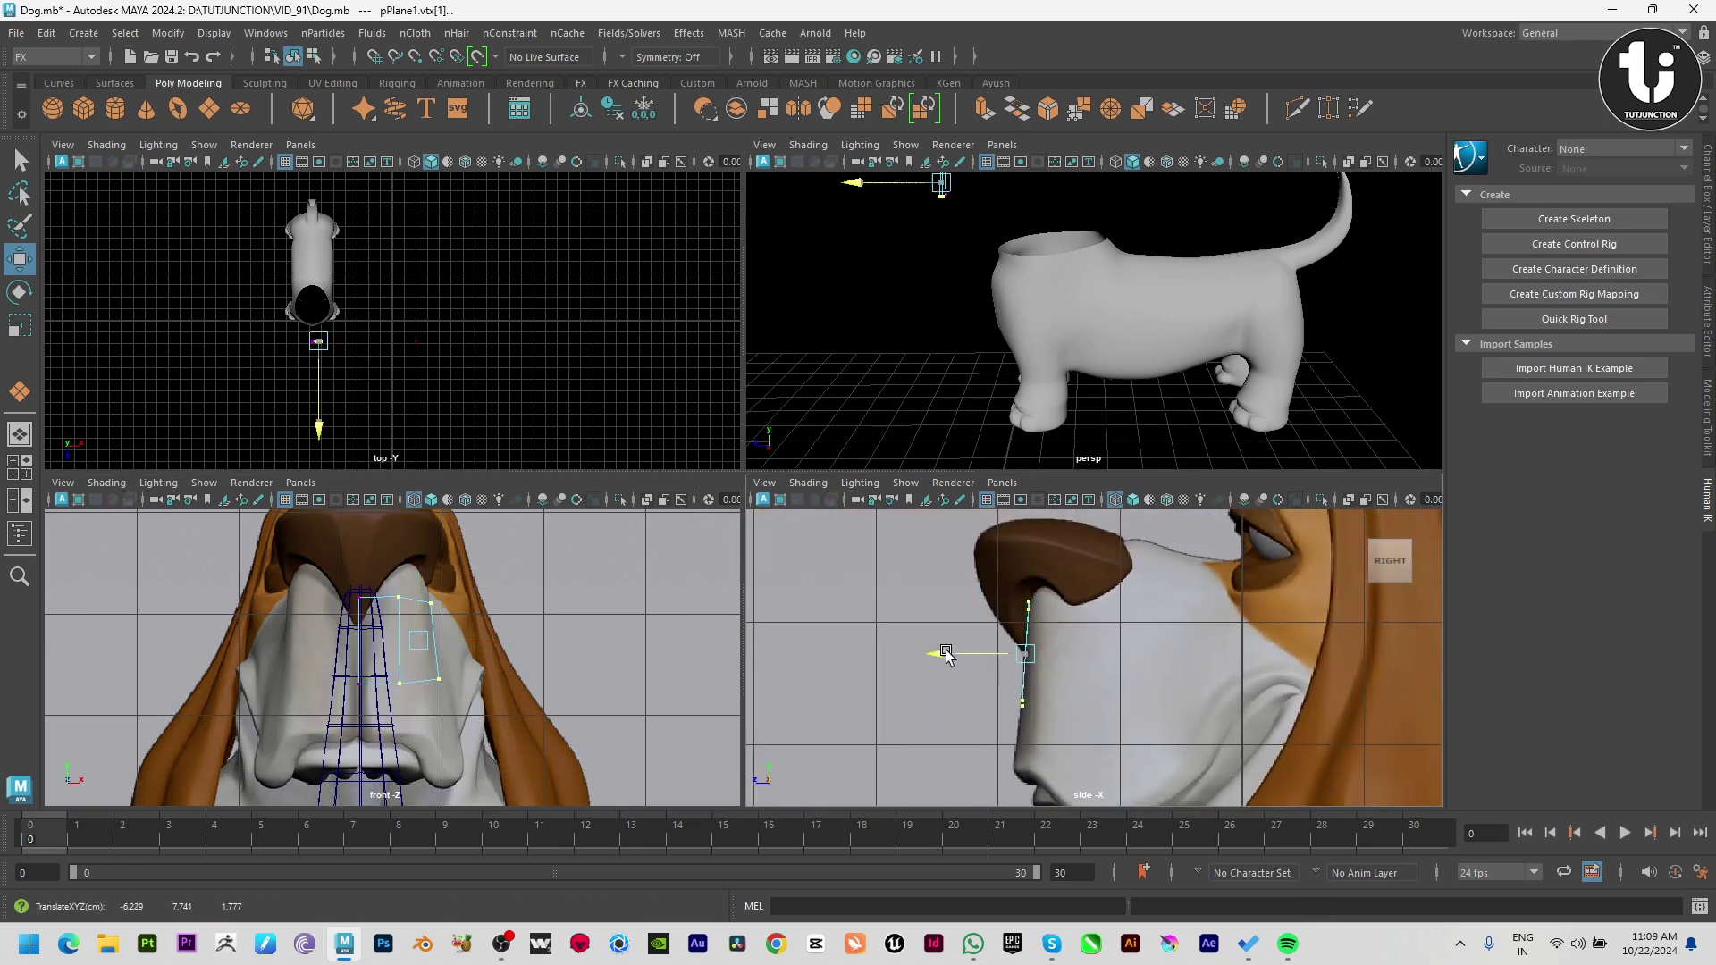
pyautogui.moveTo(938, 652); pyautogui.dragTo(951, 656)
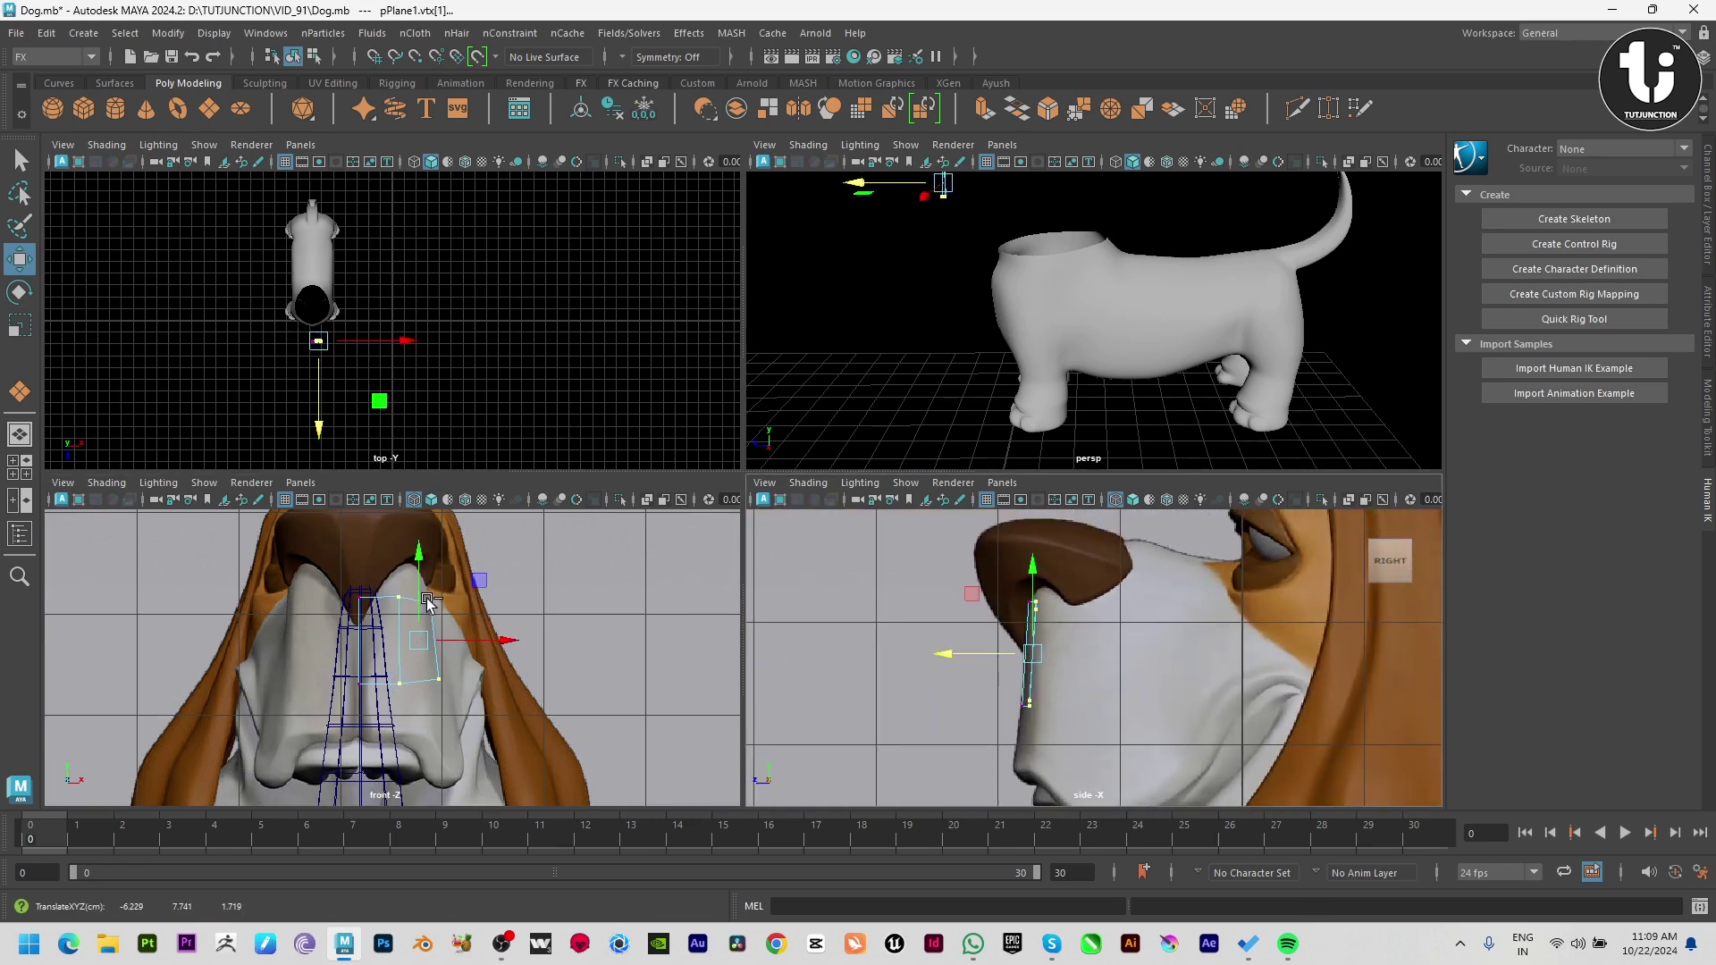
pyautogui.moveTo(427, 601); pyautogui.dragTo(643, 727)
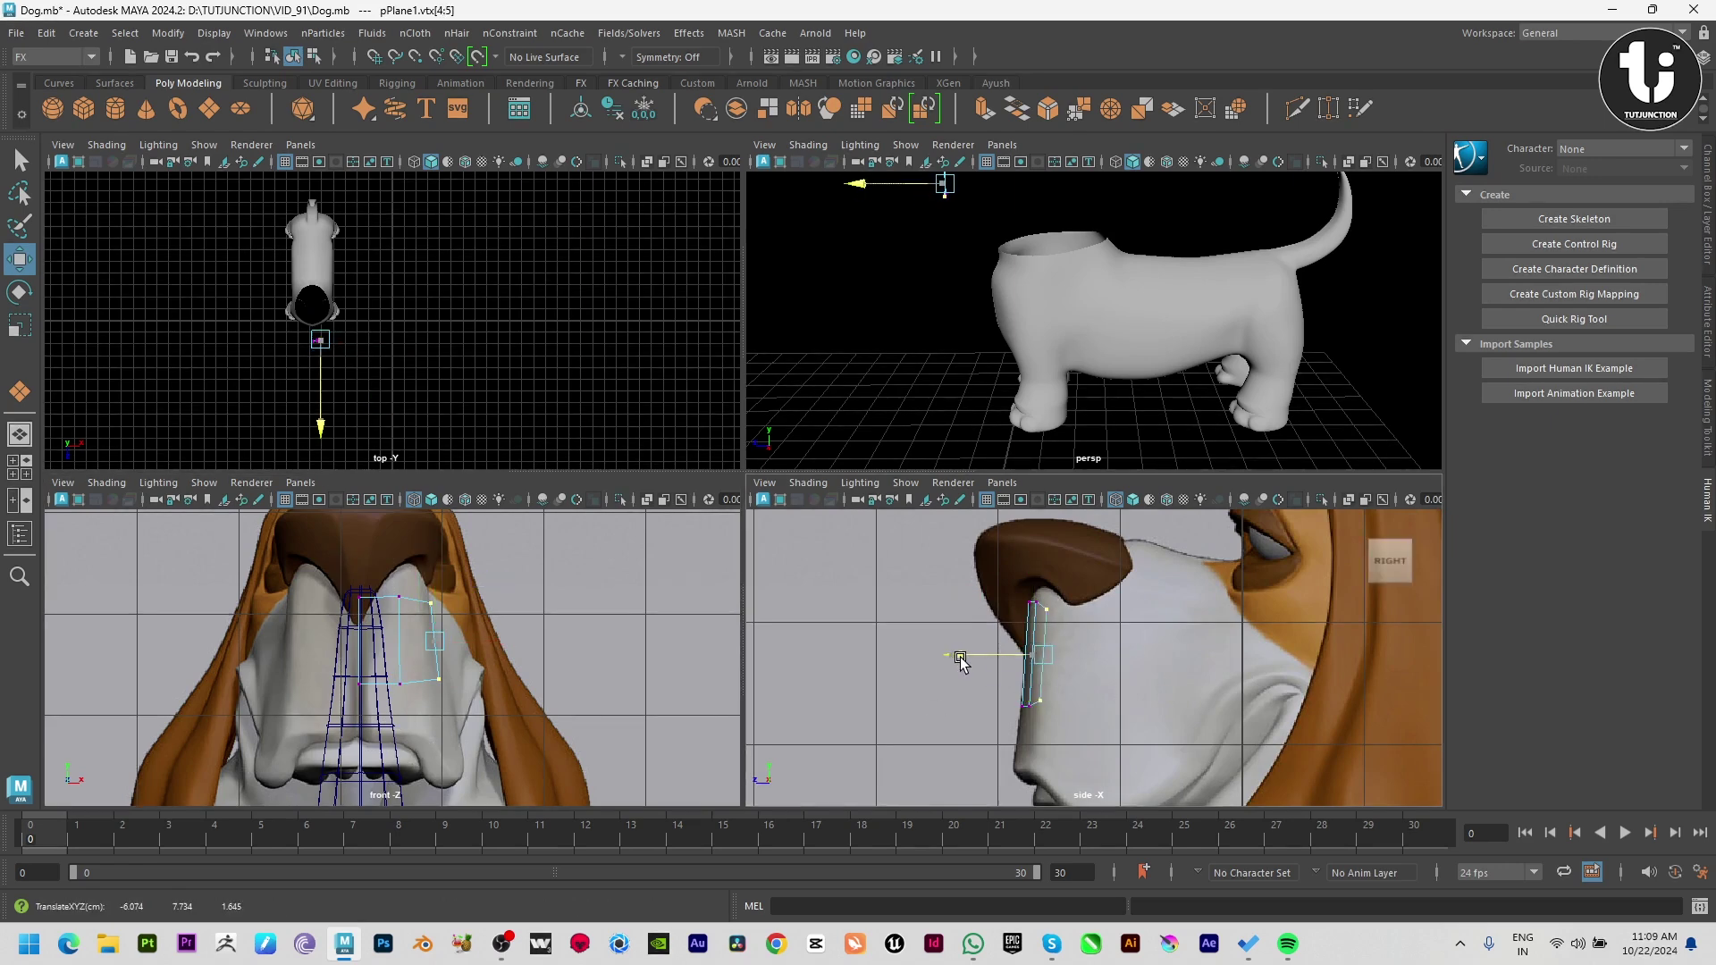
pyautogui.moveTo(949, 655); pyautogui.dragTo(988, 662)
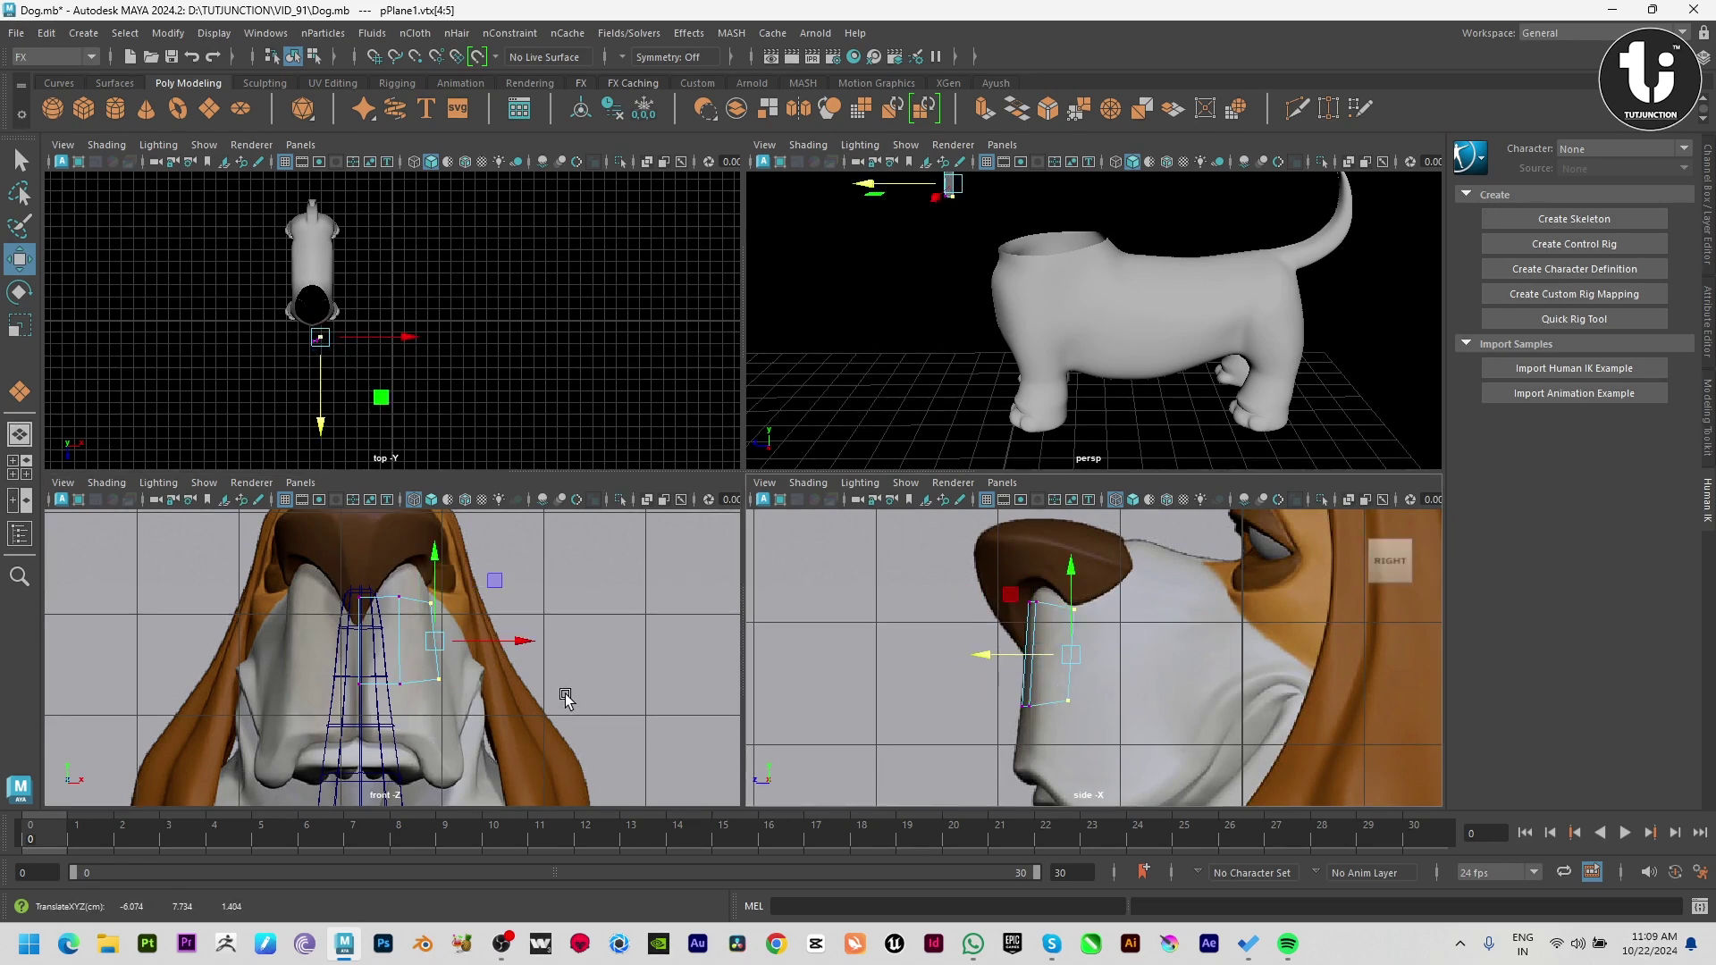
# Step: Extrude the outer edge three times toward the cheek, pushing each new edge outward
pyautogui.click(381, 597)
pyautogui.click(447, 635)
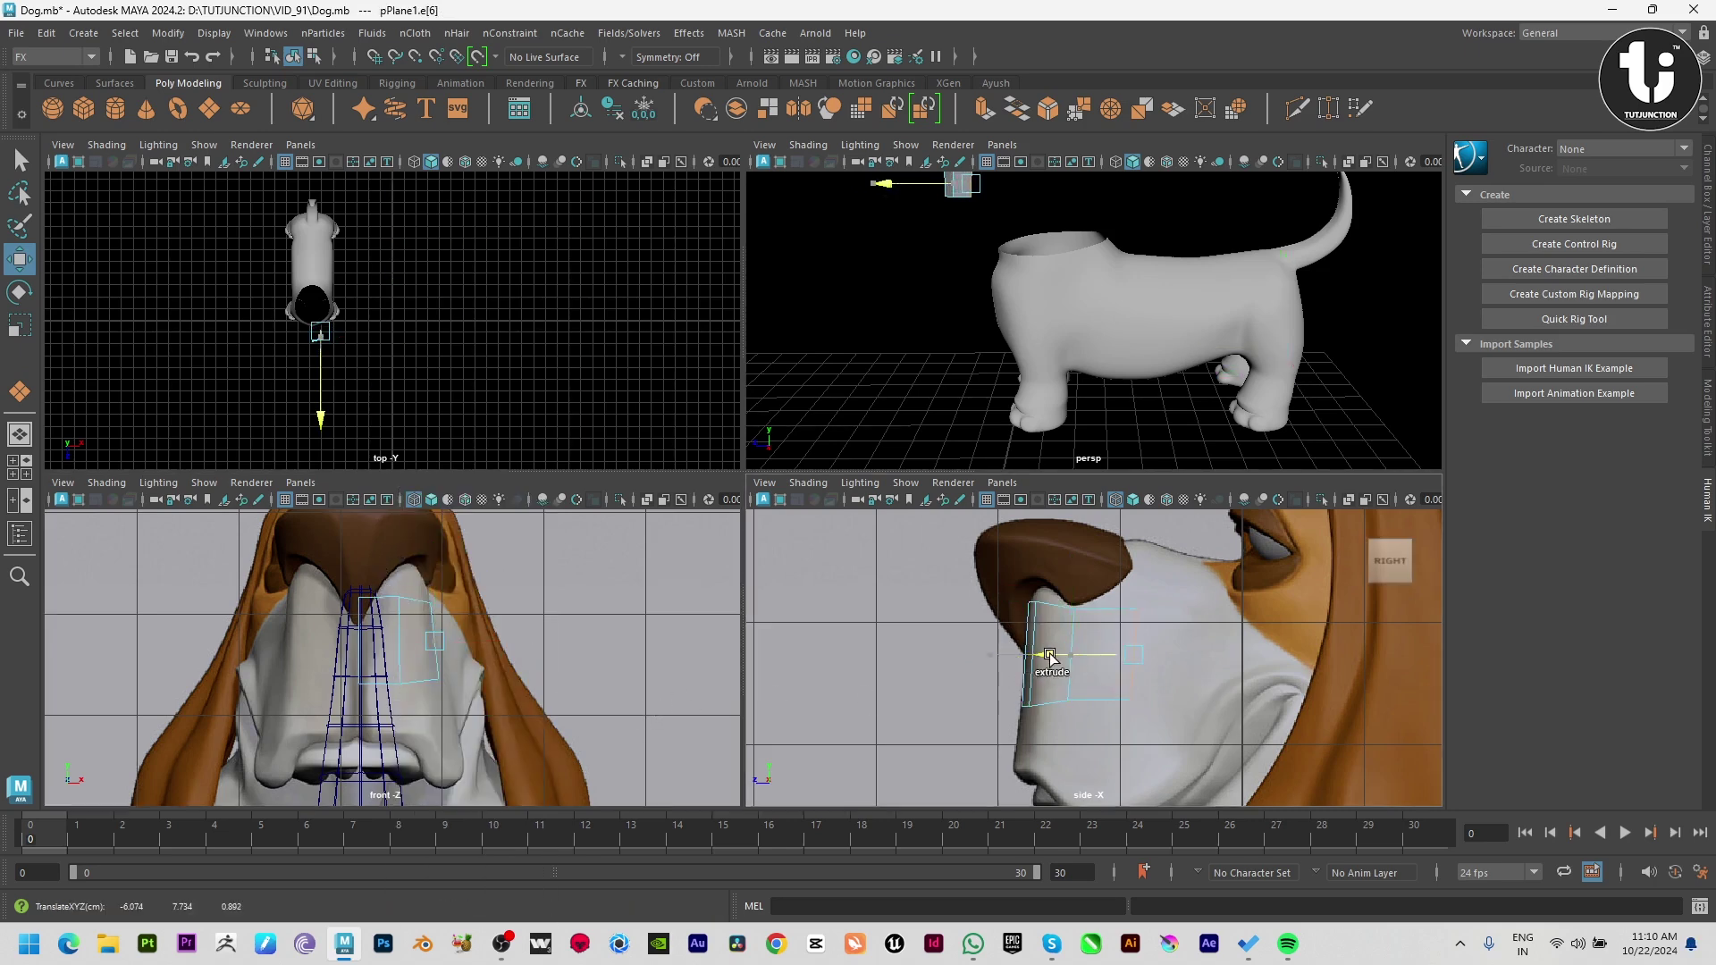
pyautogui.keyDown('shift'); pyautogui.moveTo(1036, 662); pyautogui.dragTo(1099, 659); pyautogui.keyUp('shift')
pyautogui.click(496, 642)
pyautogui.moveTo(496, 642); pyautogui.dragTo(509, 642)
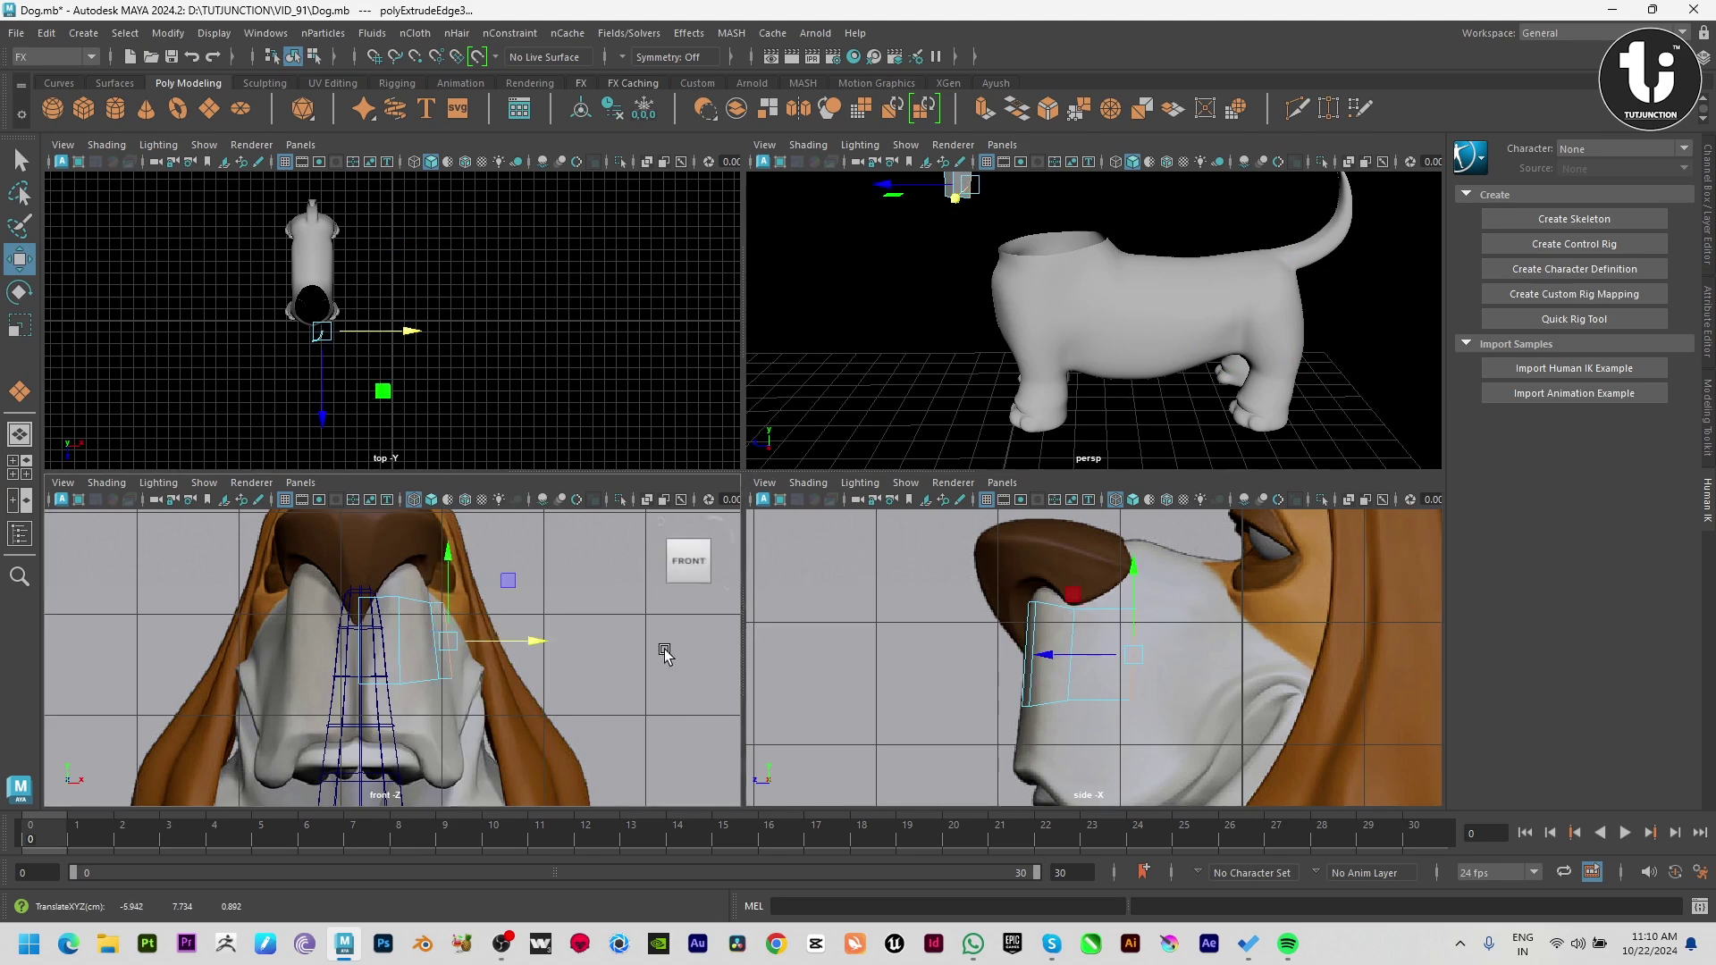
pyautogui.keyDown('shift'); pyautogui.moveTo(1044, 655); pyautogui.dragTo(1133, 655); pyautogui.keyUp('shift')
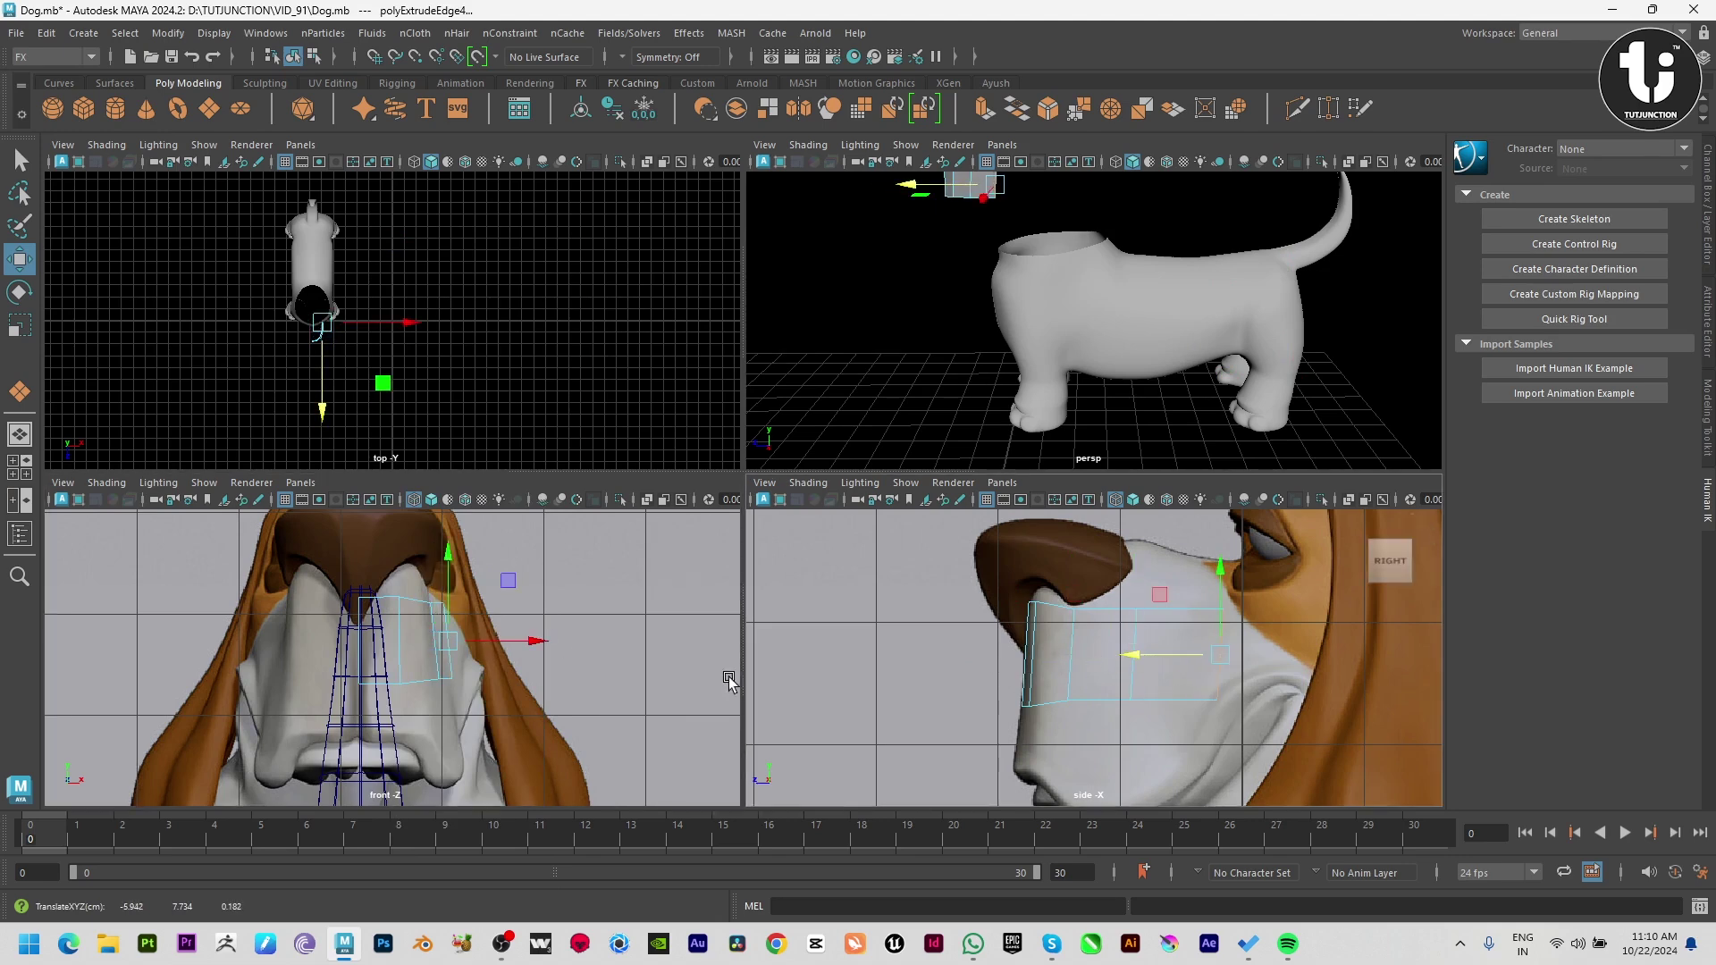
pyautogui.moveTo(520, 643); pyautogui.dragTo(544, 638)
pyautogui.keyDown('shift'); pyautogui.moveTo(1135, 666); pyautogui.dragTo(1215, 655); pyautogui.keyUp('shift')
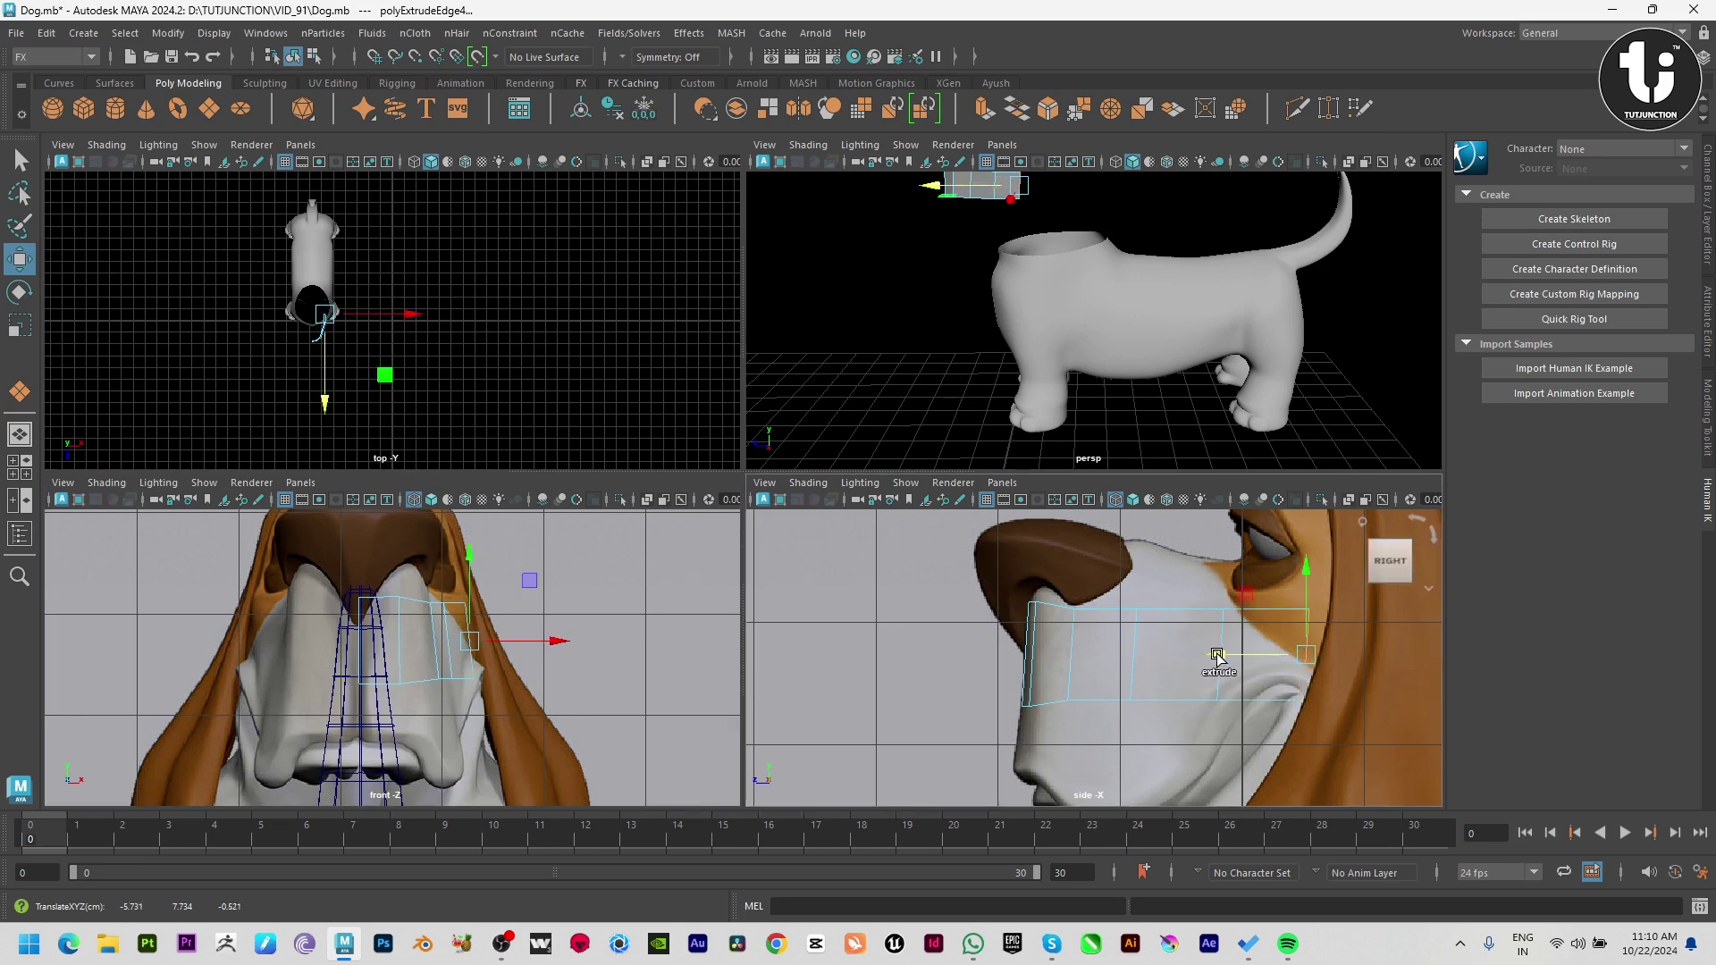
pyautogui.moveTo(555, 642); pyautogui.dragTo(572, 640)
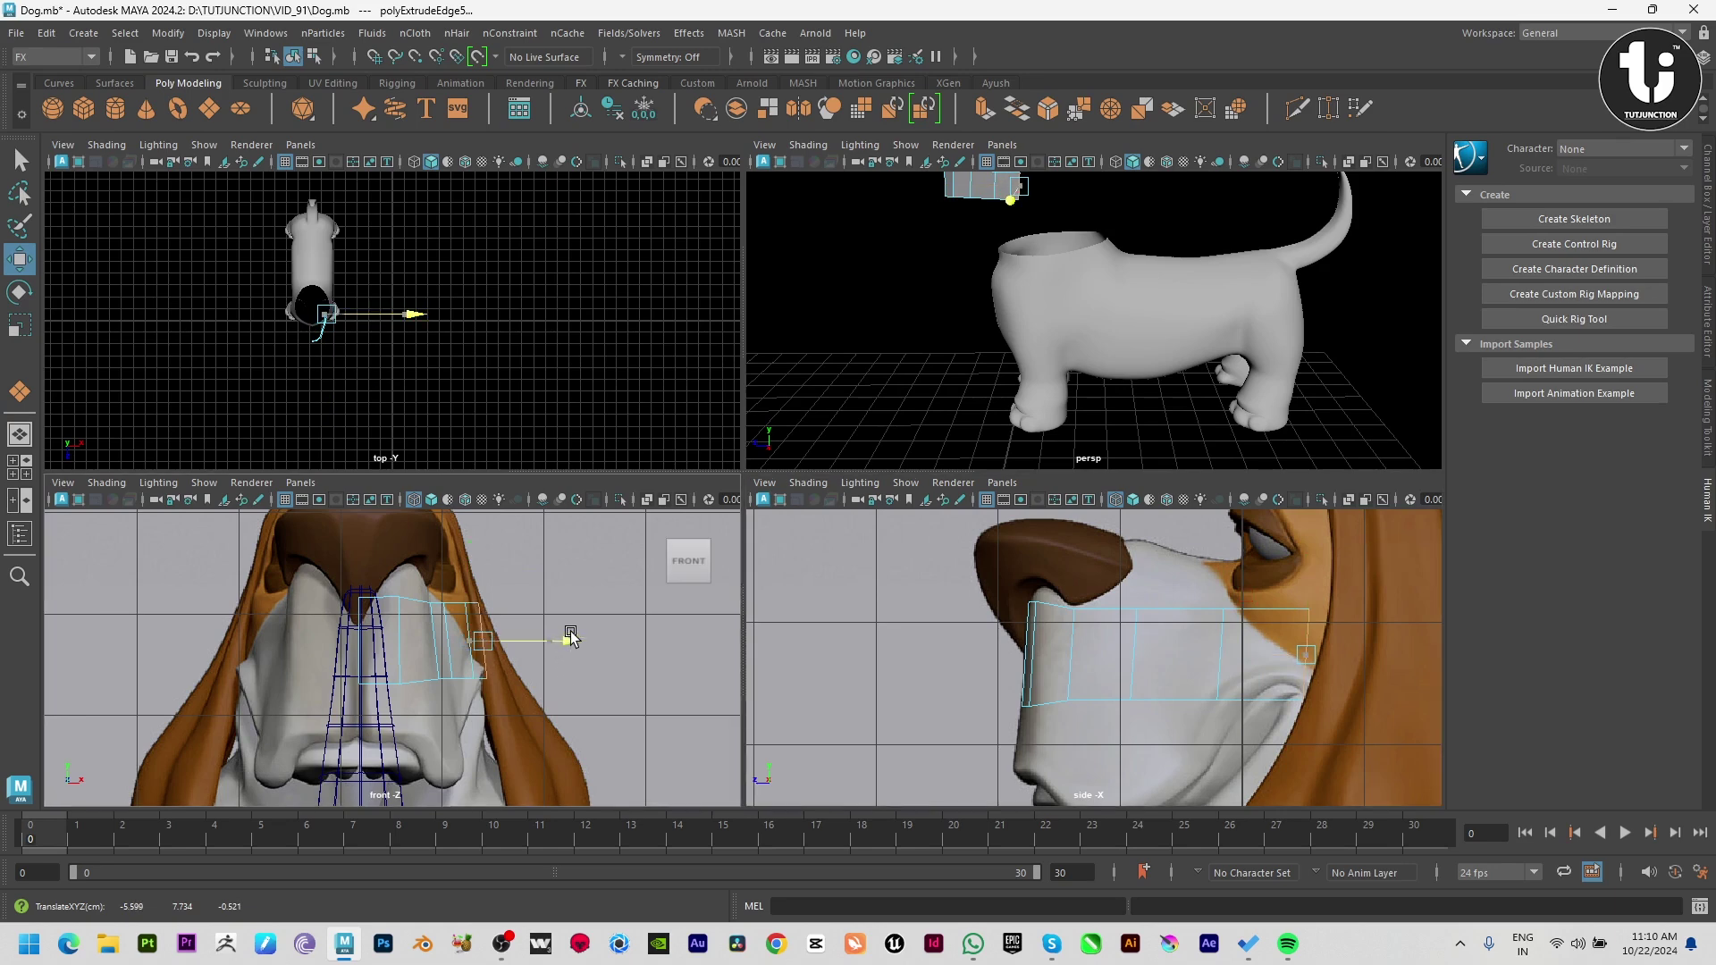
# Step: In the front view, lower the strip's top vertices and tuck the bottom ones onto the muzzle edge
pyautogui.scroll(5, 572, 639)
pyautogui.press('space')
pyautogui.scroll(-3, 330, 719)
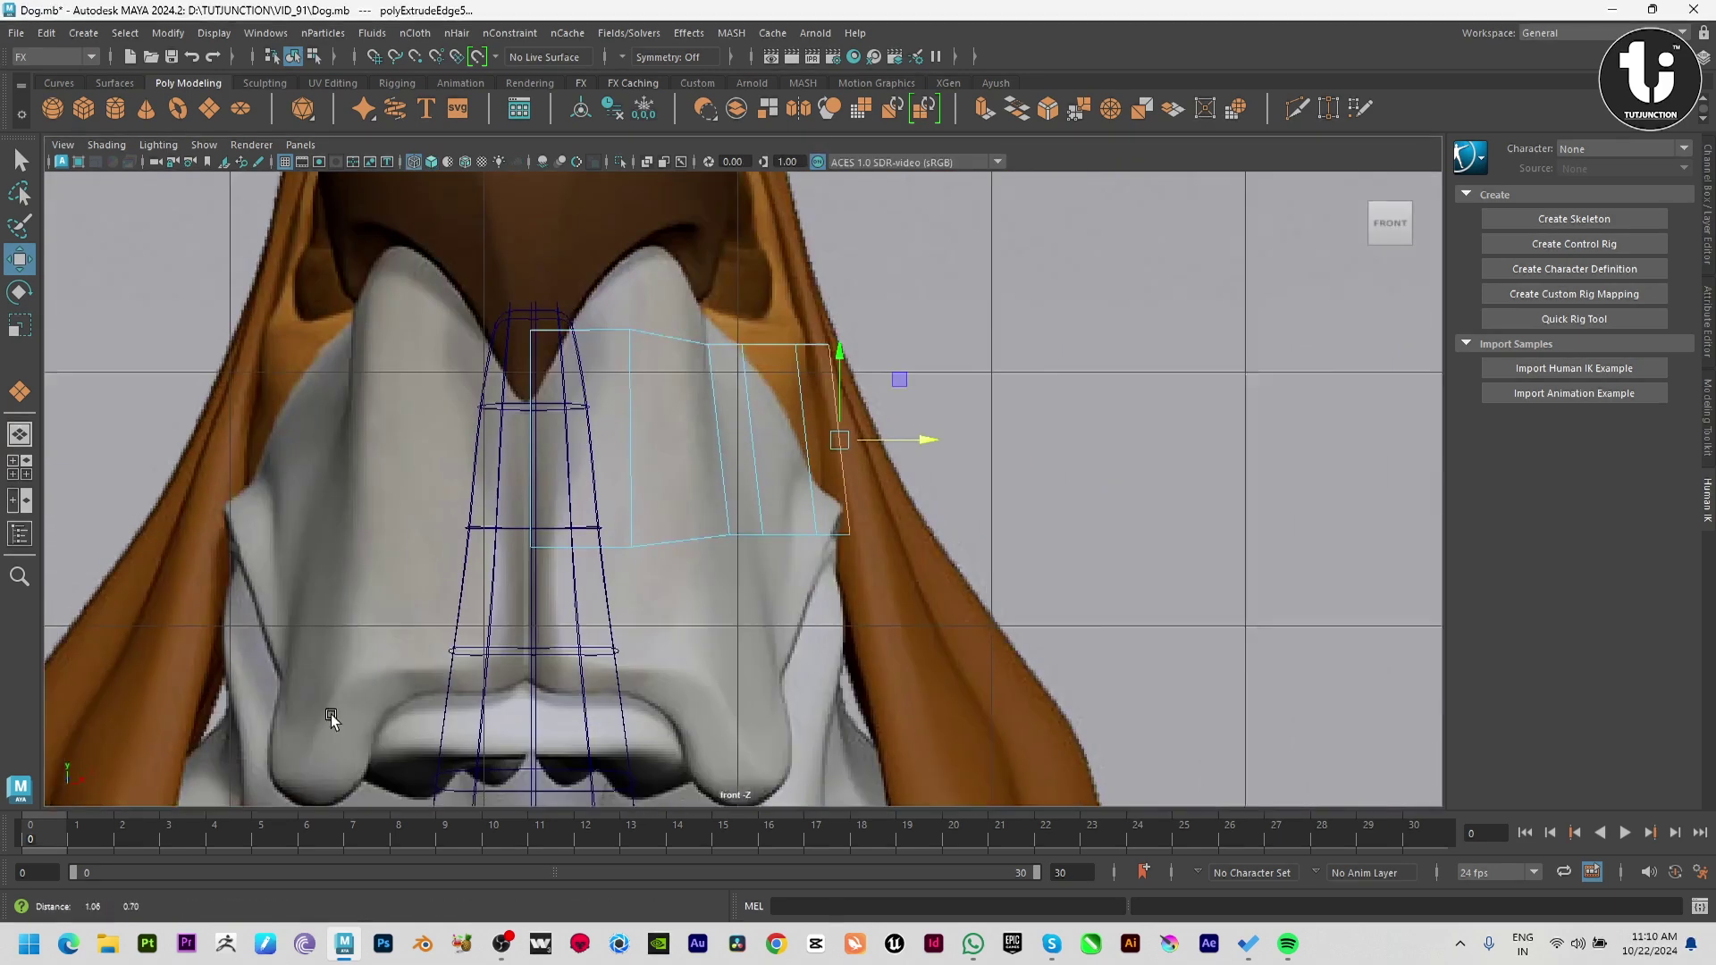
pyautogui.keyDown('alt'); pyautogui.moveTo(331, 720); pyautogui.dragTo(317, 729, button='middle'); pyautogui.keyUp('alt')
pyautogui.press('F9')
pyautogui.click(728, 354)
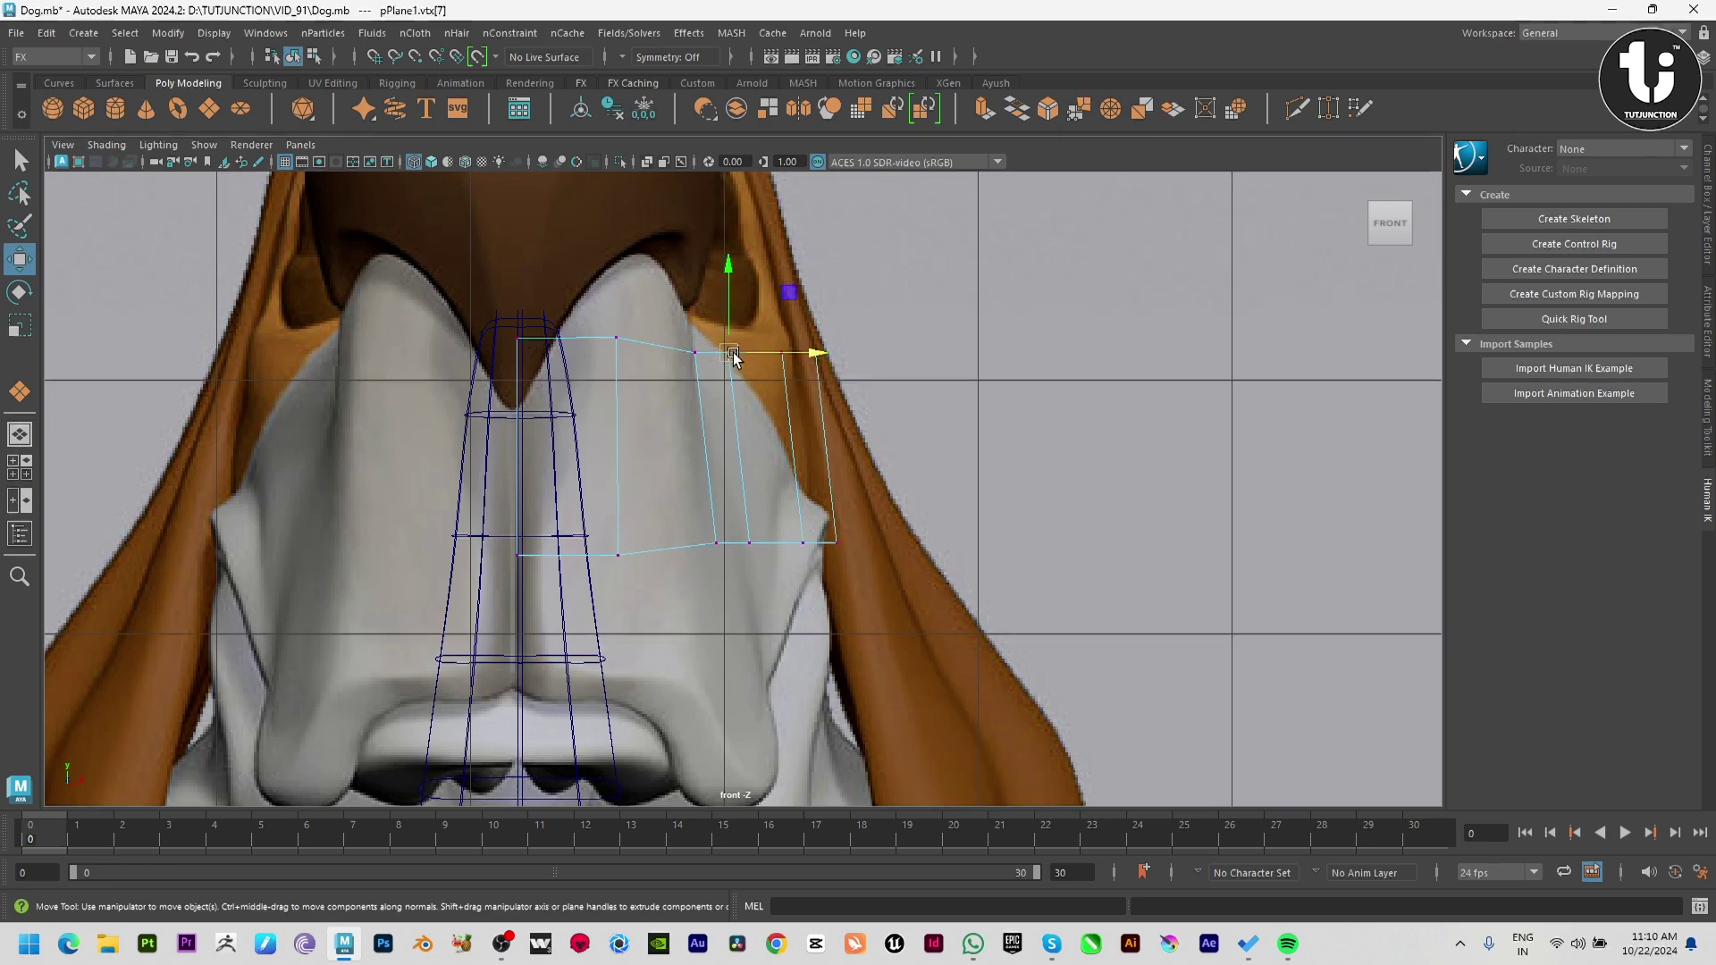
pyautogui.moveTo(729, 354); pyautogui.dragTo(809, 400)
pyautogui.click(781, 353)
pyautogui.click(815, 355)
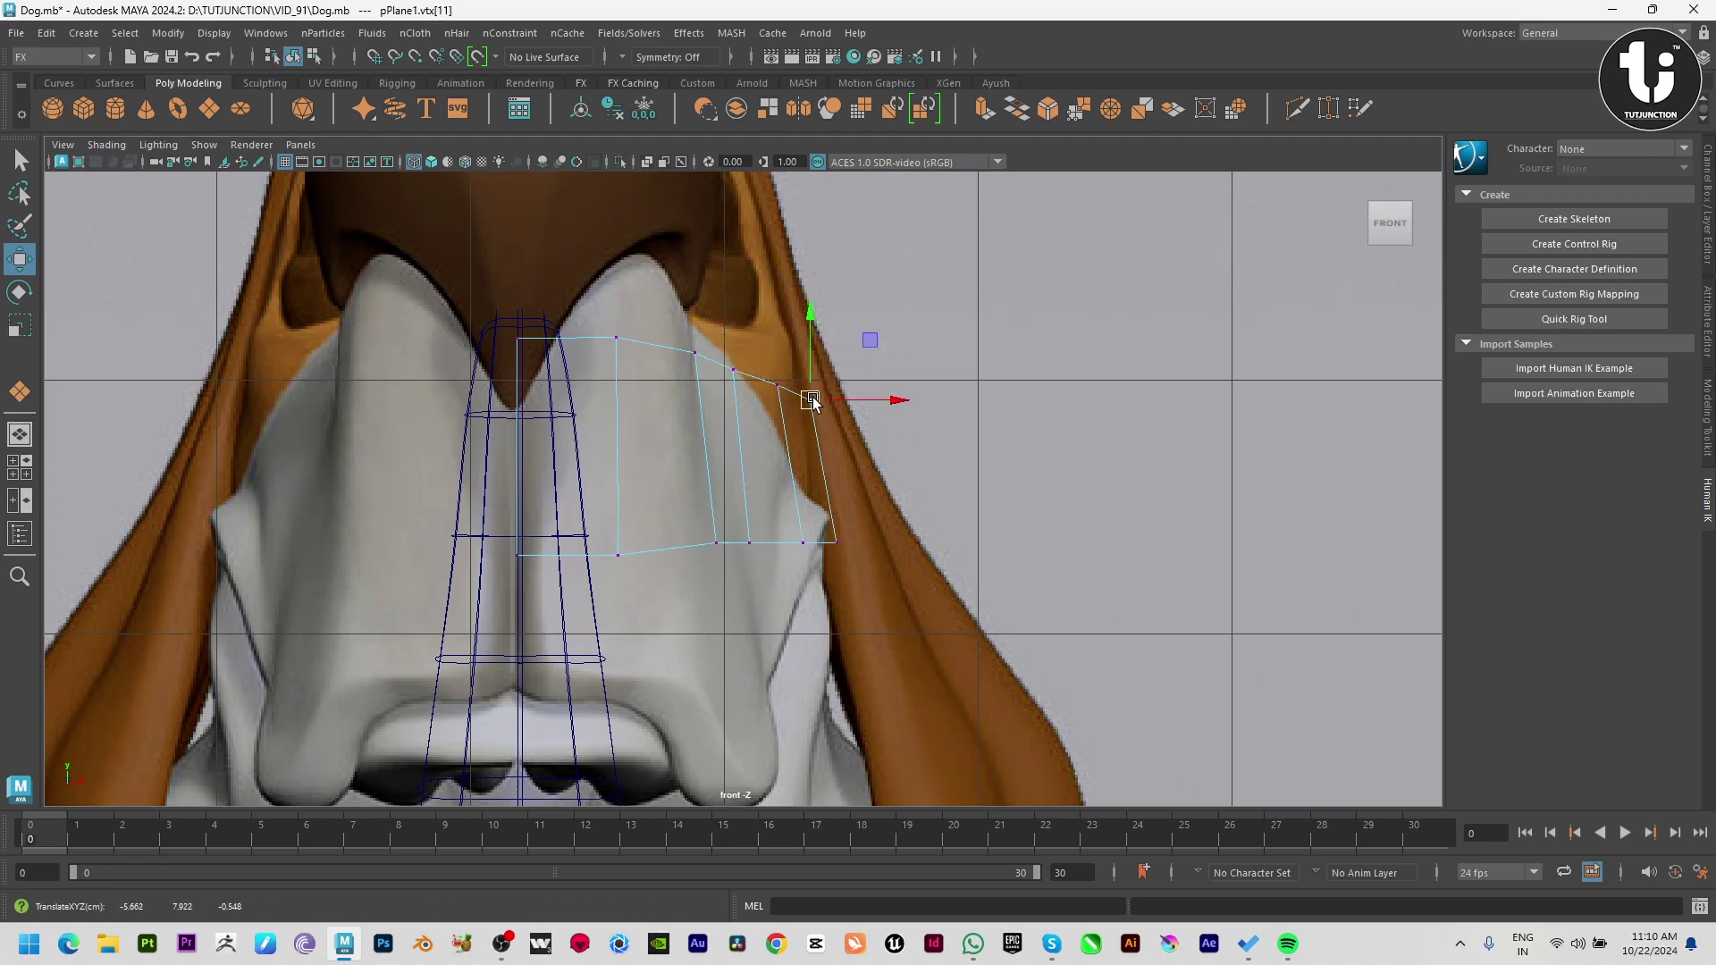
pyautogui.click(800, 543)
pyautogui.moveTo(801, 543)
pyautogui.mouseDown()
pyautogui.moveTo(790, 532)
pyautogui.moveTo(820, 491)
pyautogui.mouseUp()
pyautogui.click(837, 558)
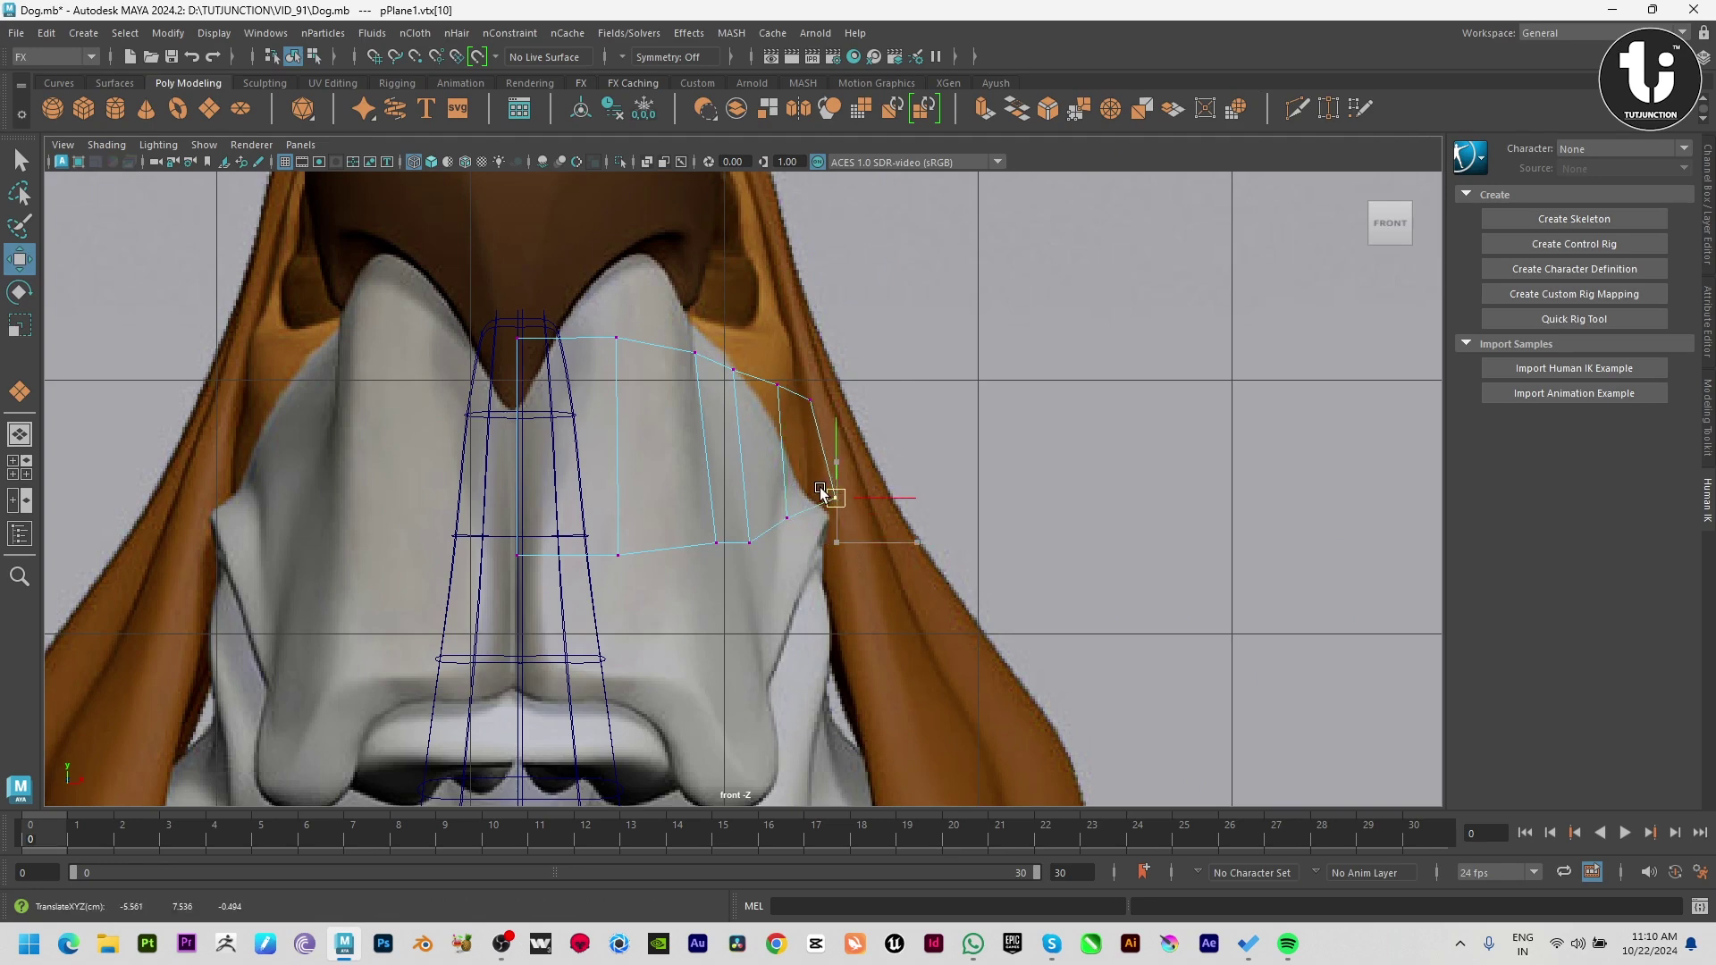
# Step: In the side view, raise the corner and lower vertices onto the cheek and muzzle outline
pyautogui.press('space')
pyautogui.press('space')
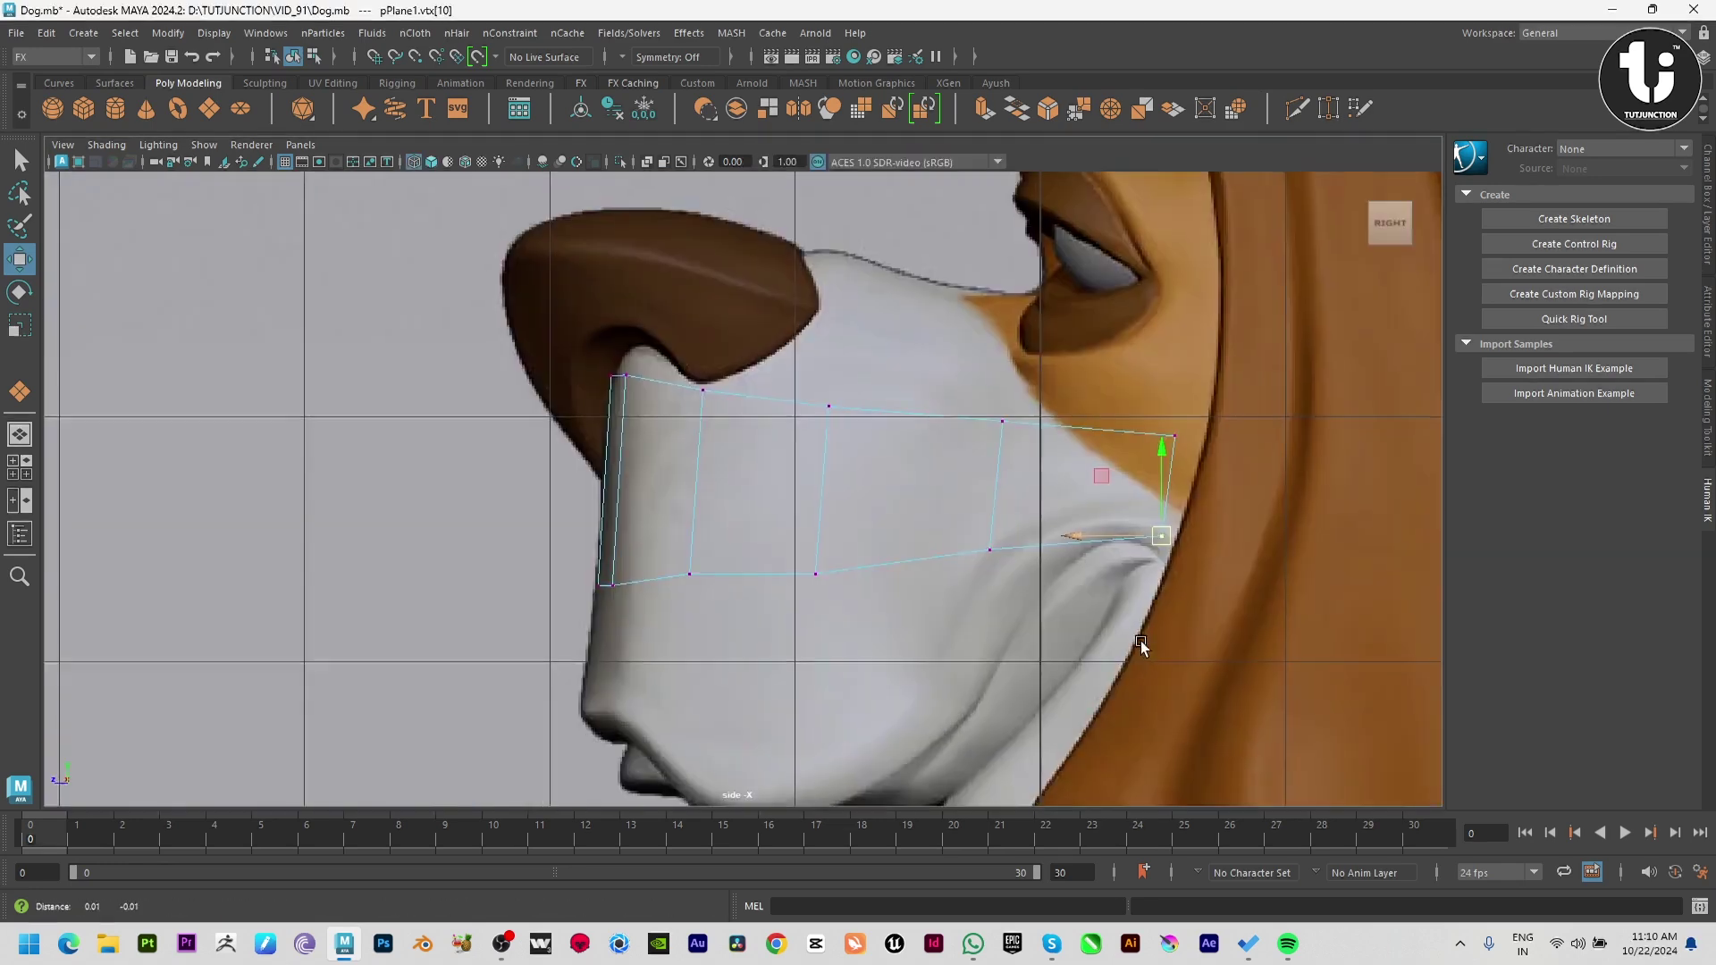
pyautogui.moveTo(1092, 521); pyautogui.dragTo(1092, 507)
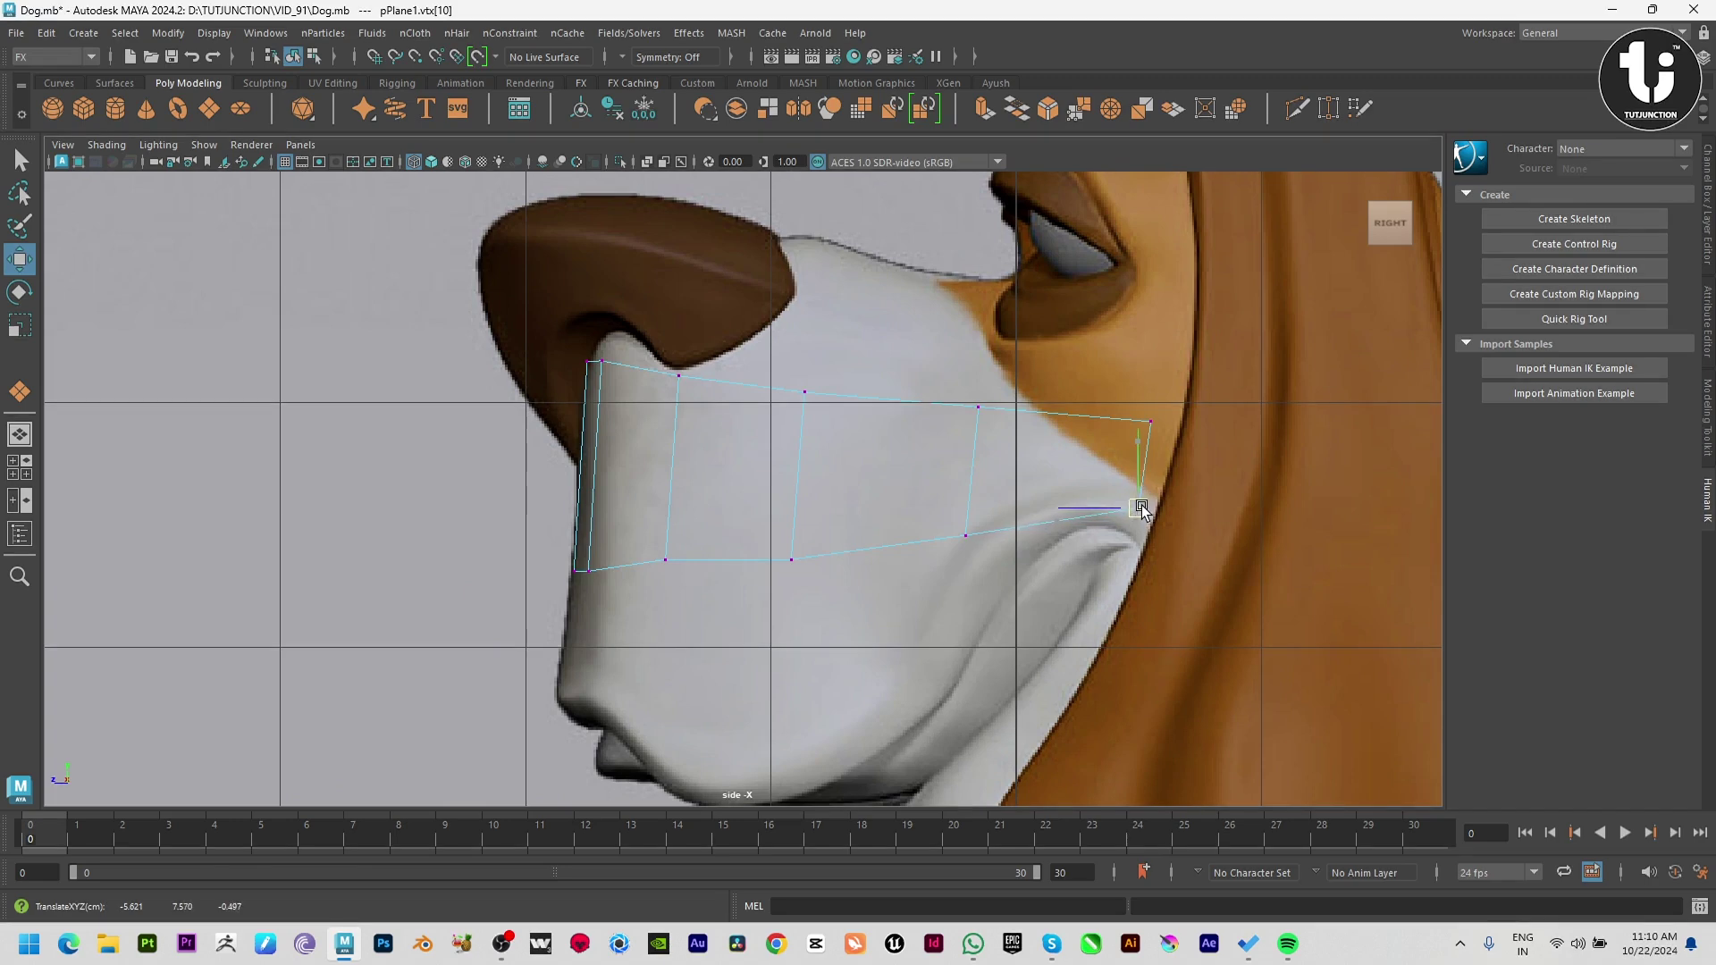
pyautogui.click(951, 522)
pyautogui.hotkey('ctrl', 'z')
pyautogui.click(974, 530)
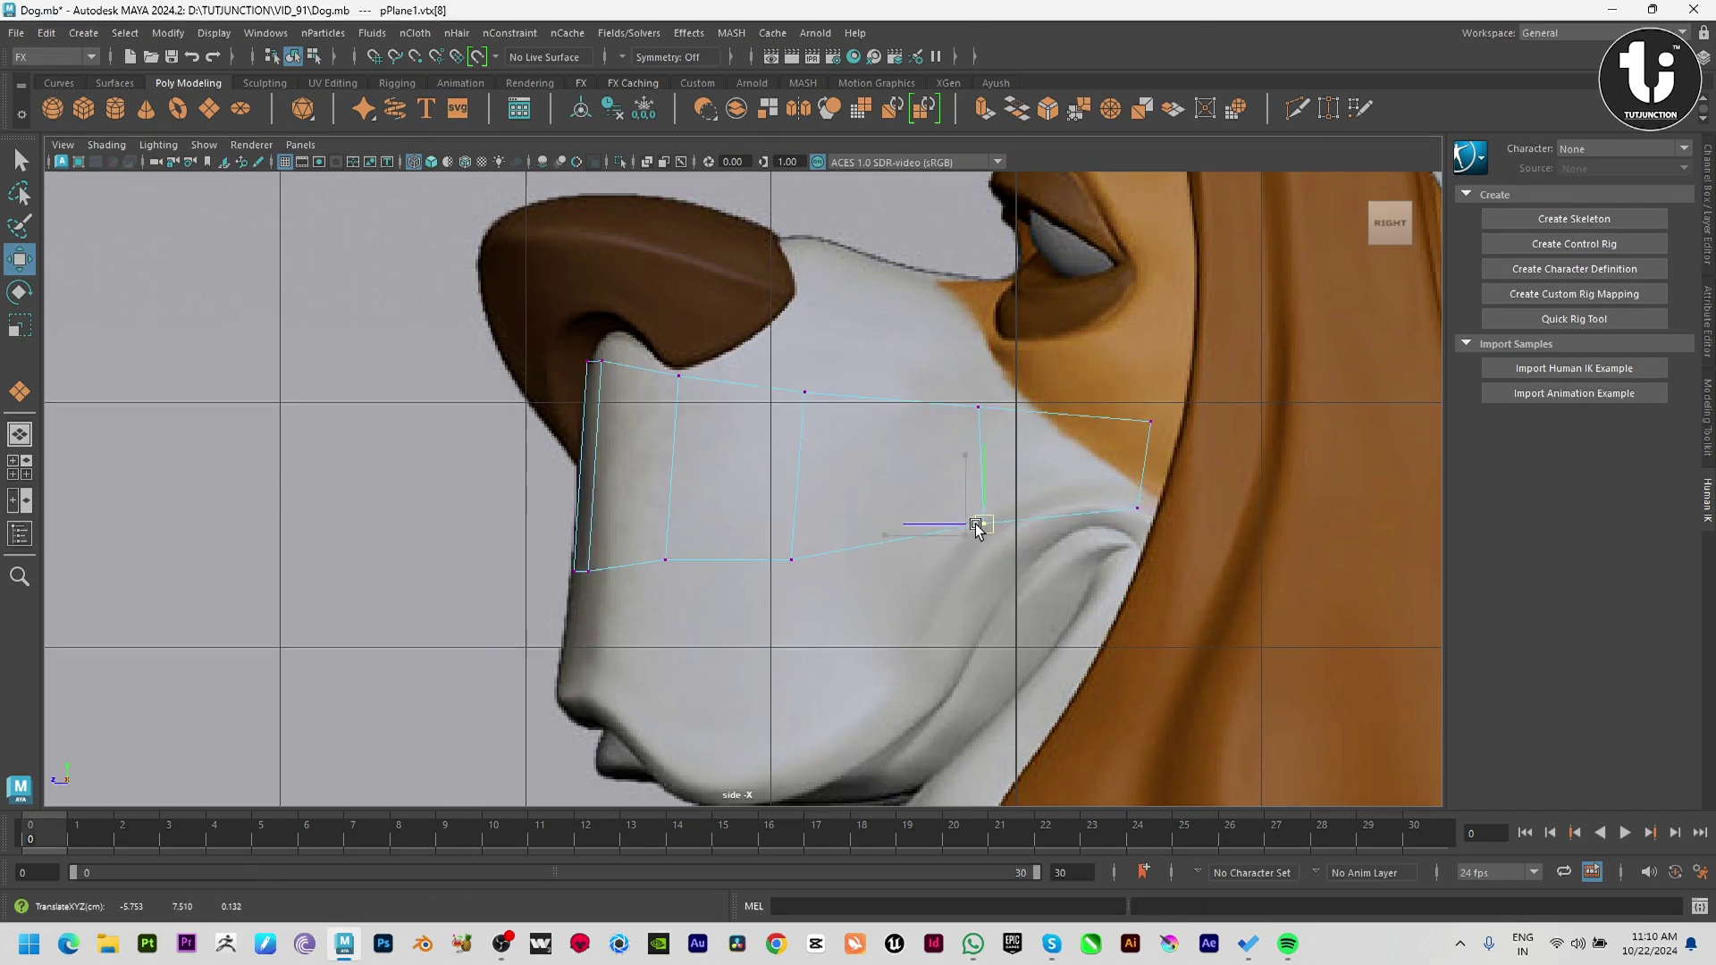
pyautogui.moveTo(974, 530); pyautogui.dragTo(992, 516)
pyautogui.click(788, 565)
pyautogui.moveTo(788, 579); pyautogui.dragTo(833, 413)
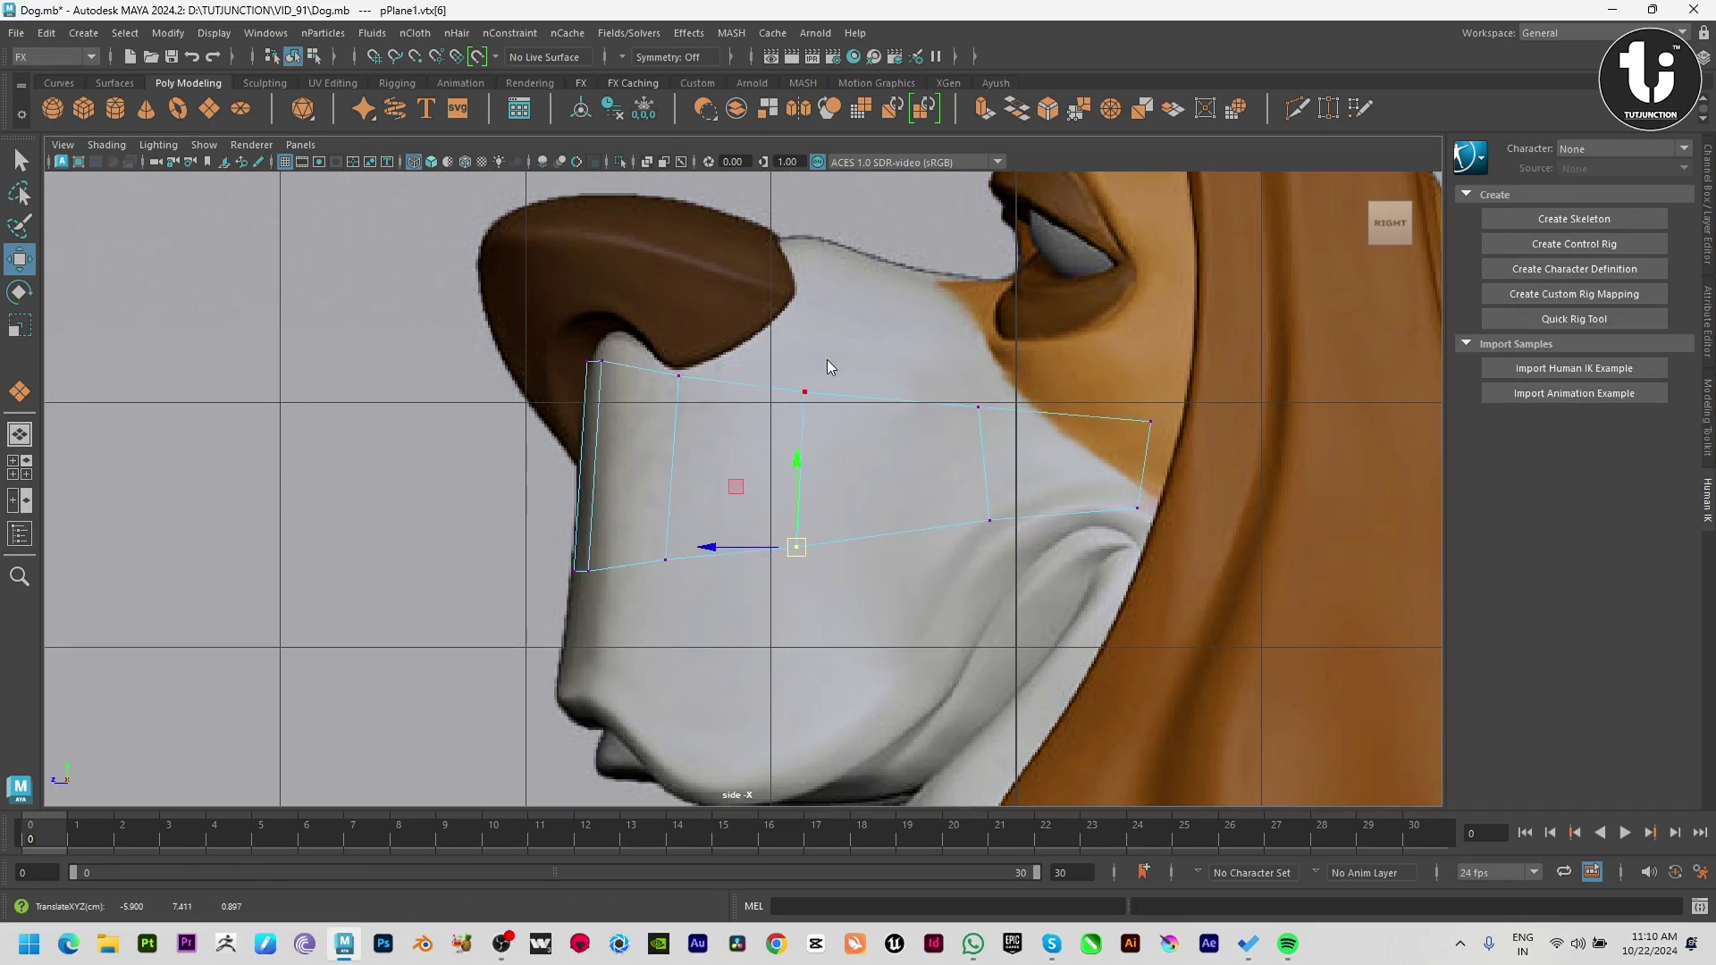
pyautogui.keyDown('shift'); pyautogui.moveTo(857, 305); pyautogui.dragTo(736, 404, button='right'); pyautogui.keyUp('shift')
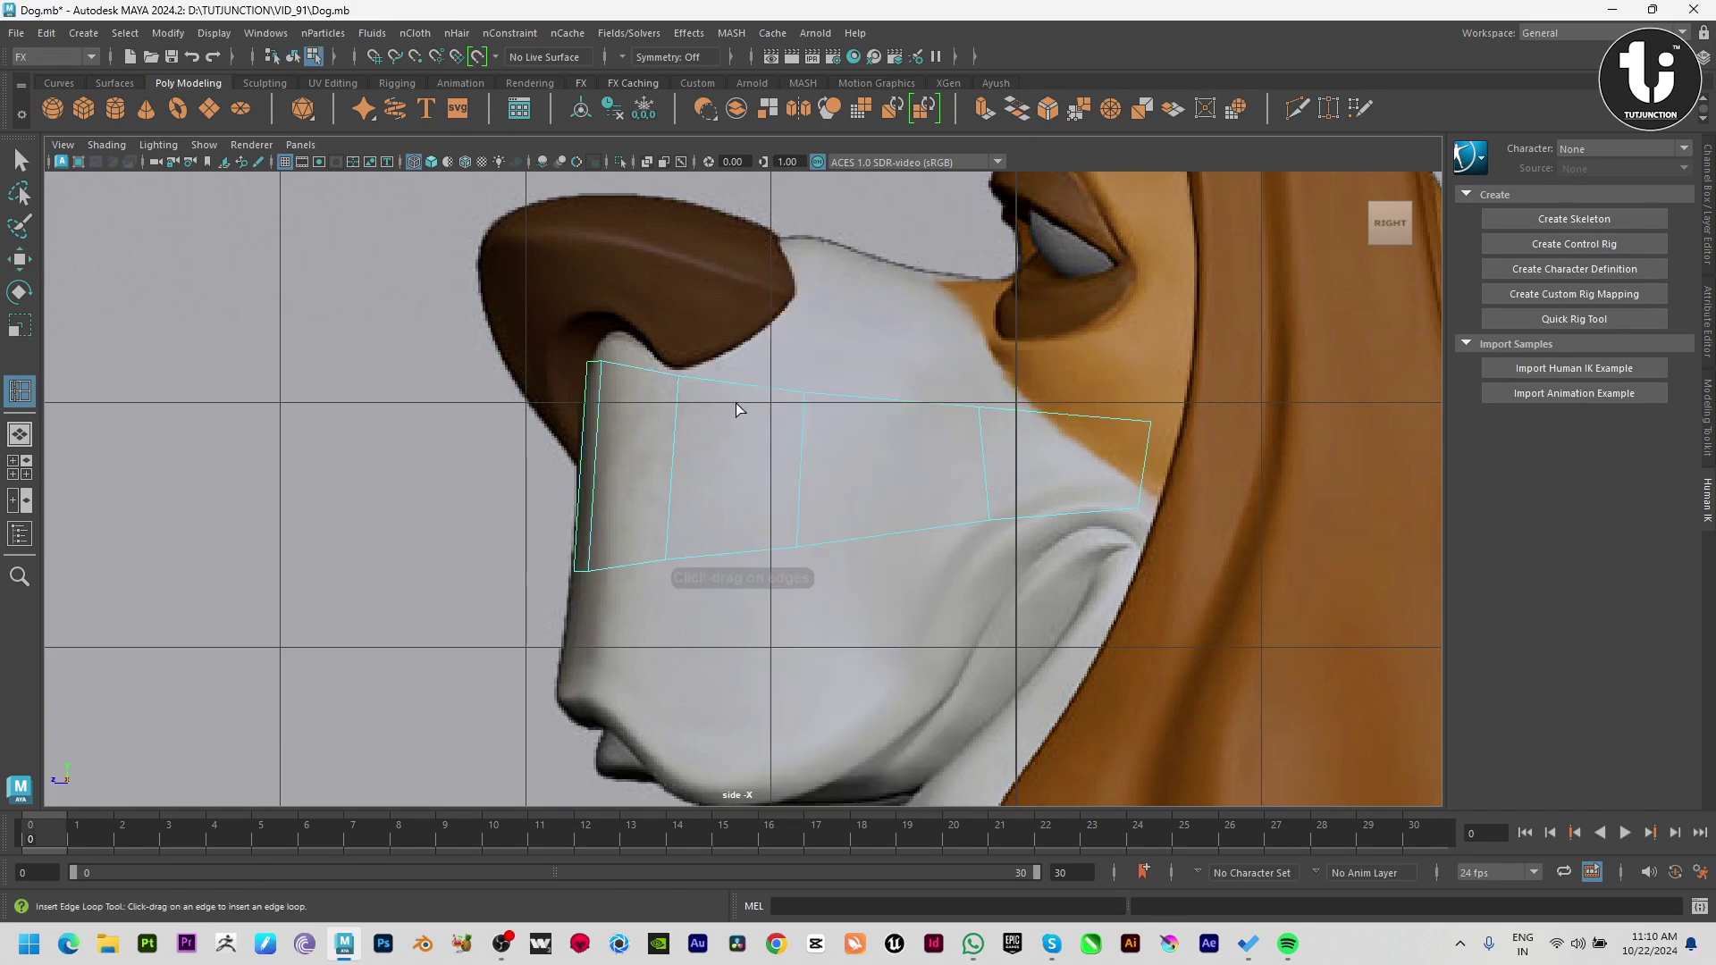
# Step: Split the strip with a horizontal edge loop and extrude its bottom edges down over the lip
pyautogui.click(678, 463)
pyautogui.press('w')
pyautogui.keyDown('alt'); pyautogui.moveTo(811, 593); pyautogui.dragTo(858, 471, button='middle'); pyautogui.keyUp('alt')
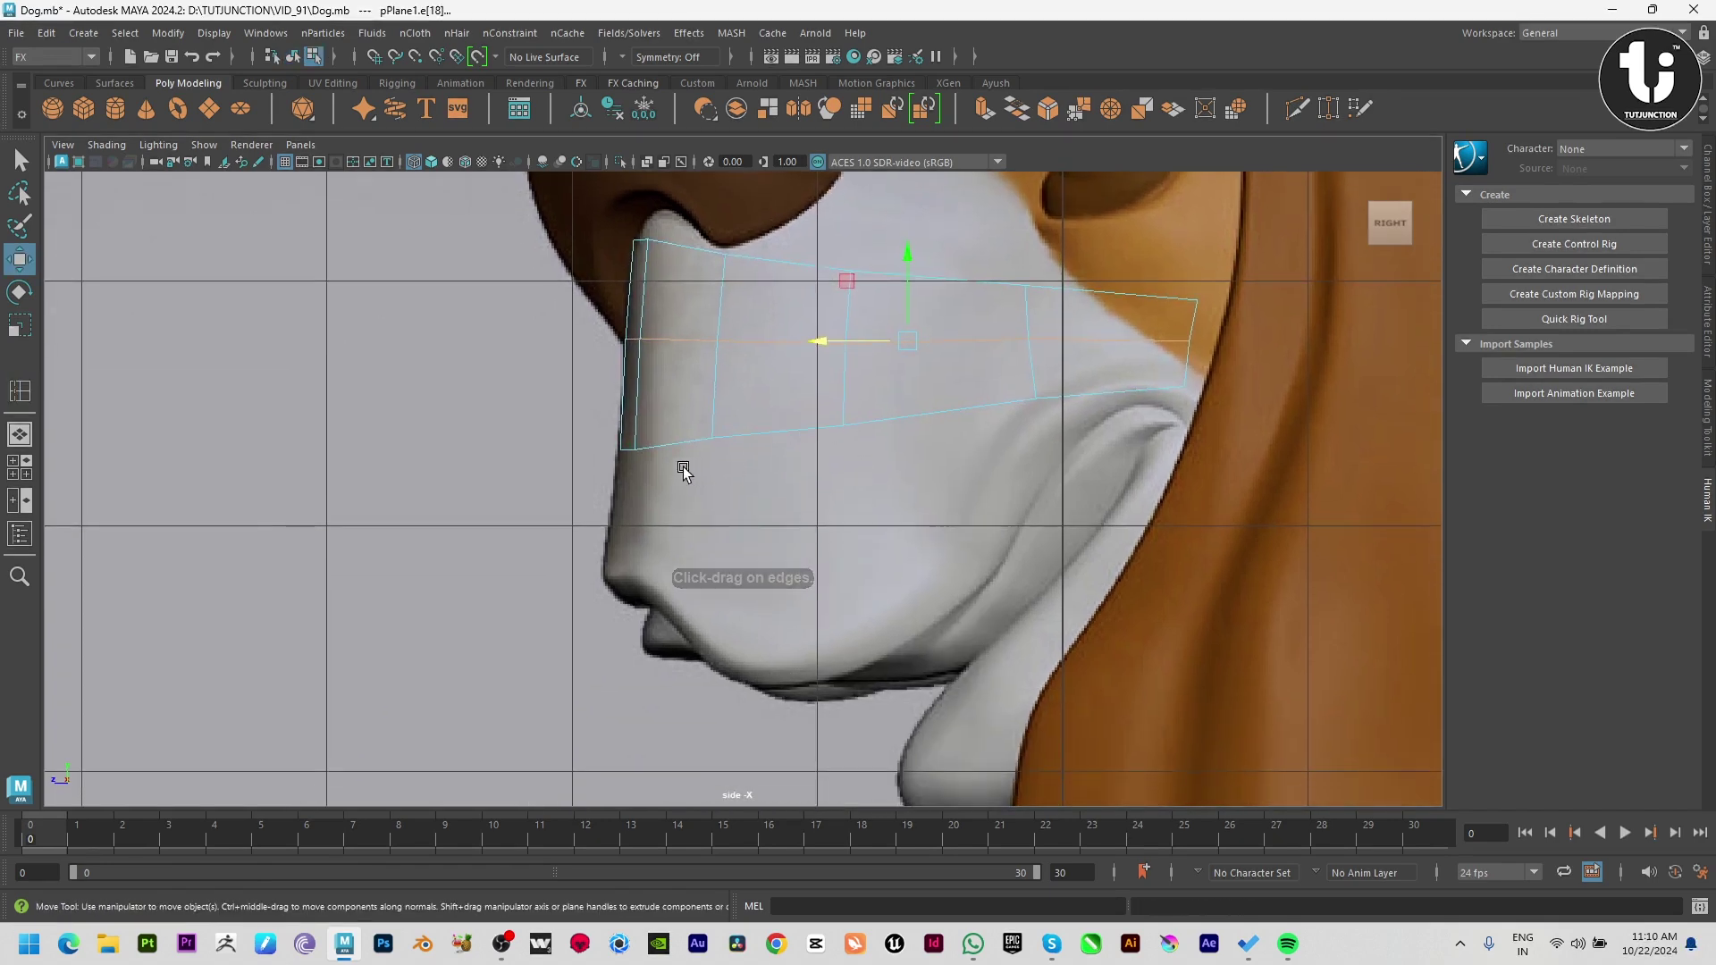
pyautogui.click(630, 393)
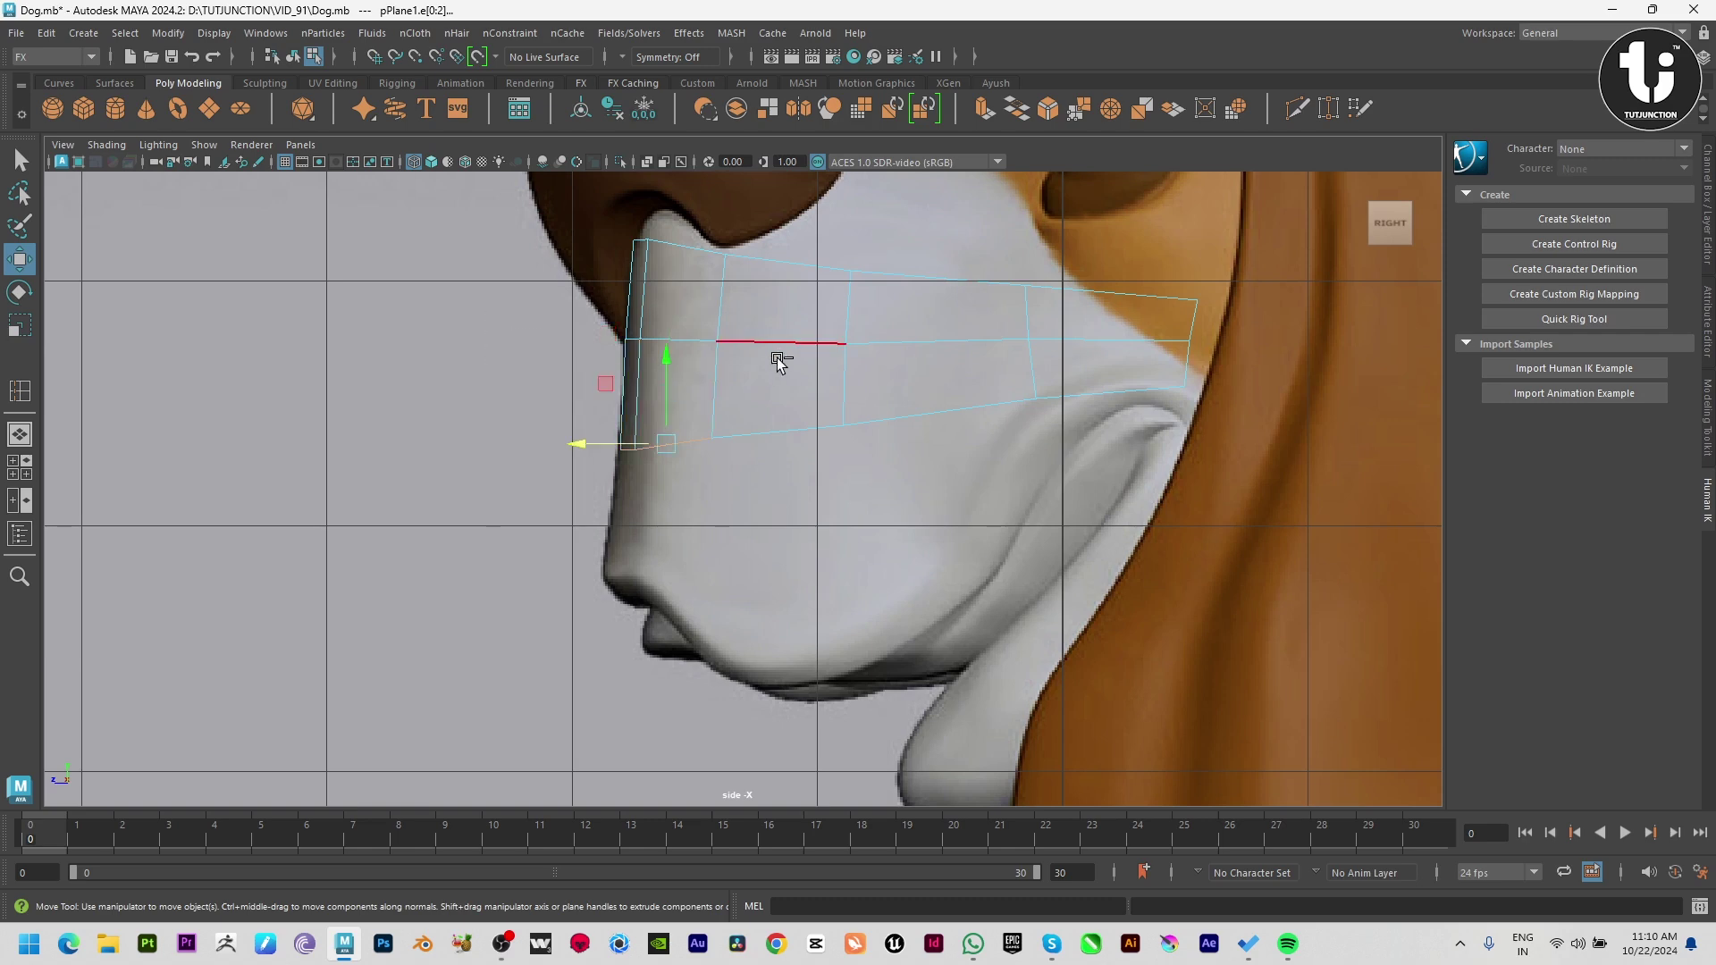
pyautogui.keyDown('shift'); pyautogui.moveTo(675, 445); pyautogui.dragTo(652, 572); pyautogui.keyUp('shift')
# Step: Select the newly extruded bottom row of vertices
pyautogui.press('F9')
pyautogui.click(695, 571)
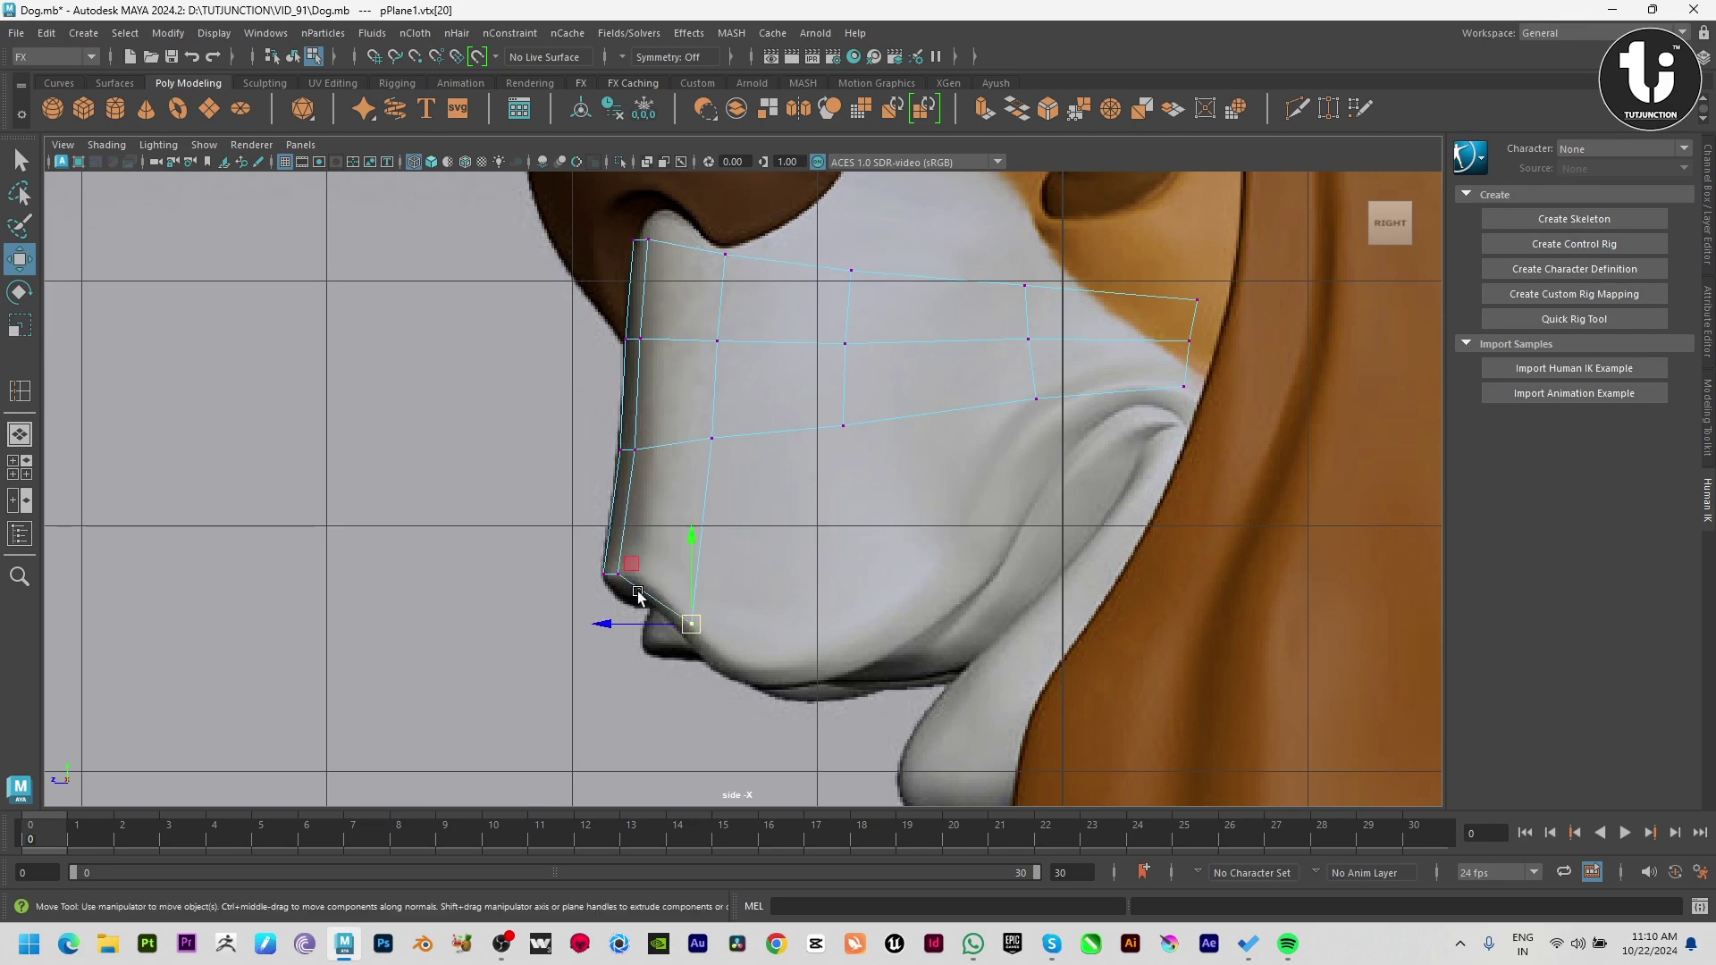
pyautogui.click(627, 566)
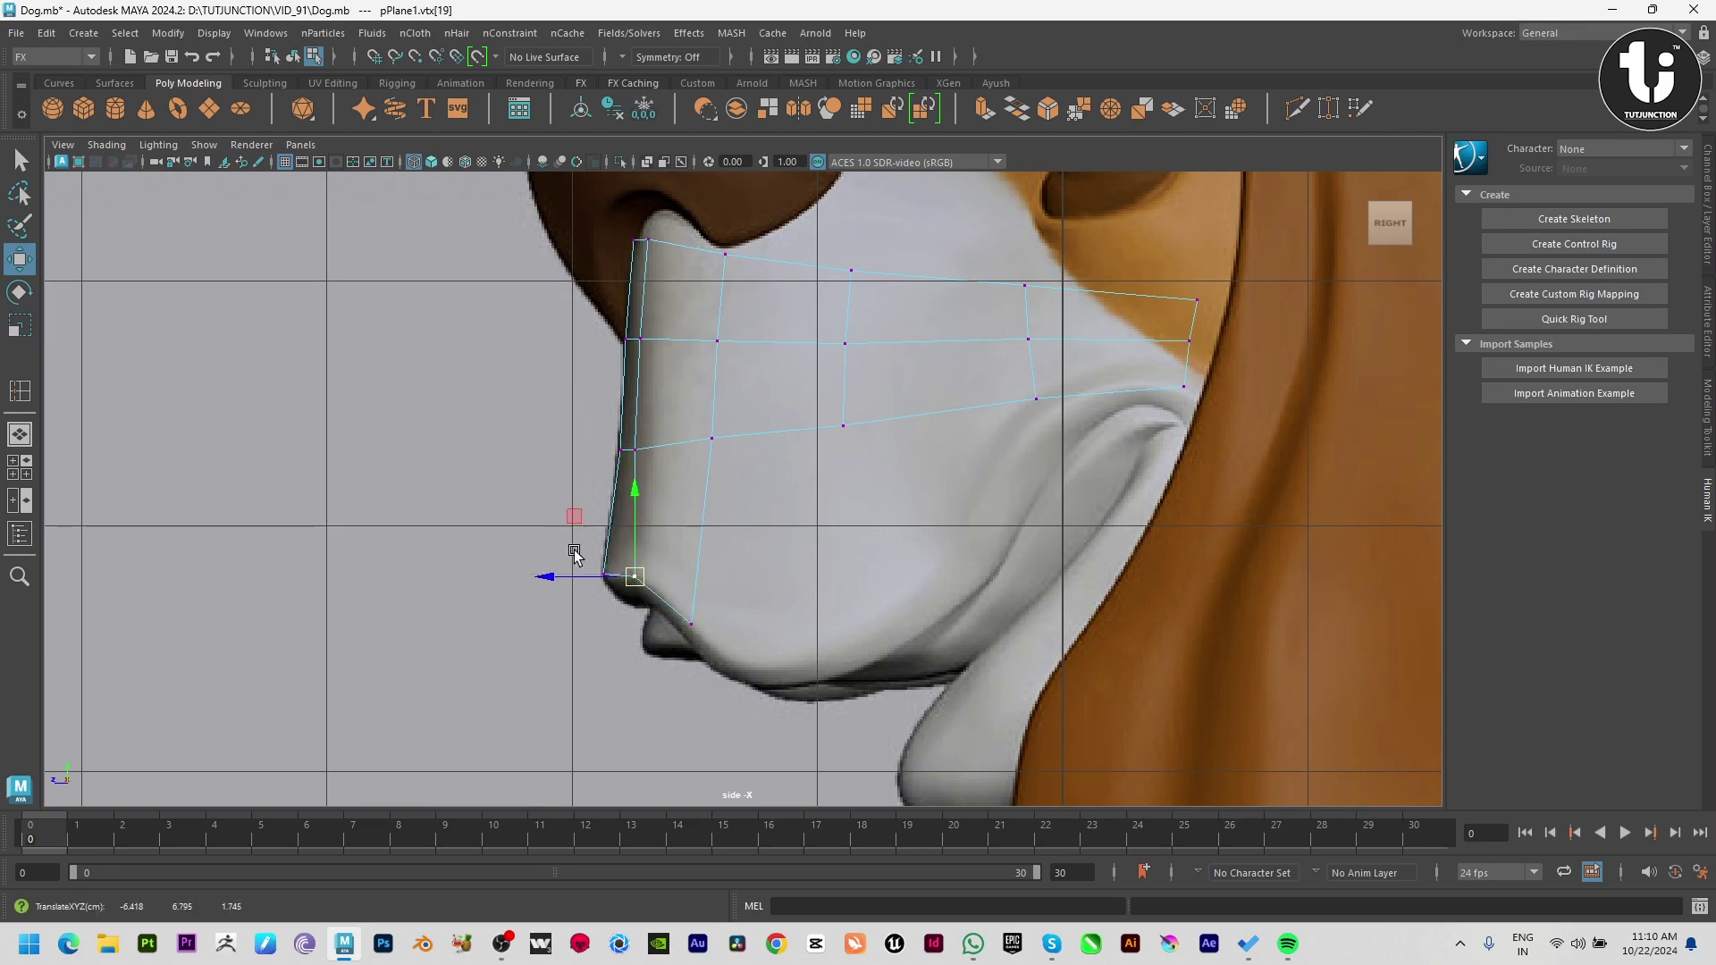
pyautogui.moveTo(433, 529); pyautogui.dragTo(882, 747)
pyautogui.press('space')
pyautogui.press('space')
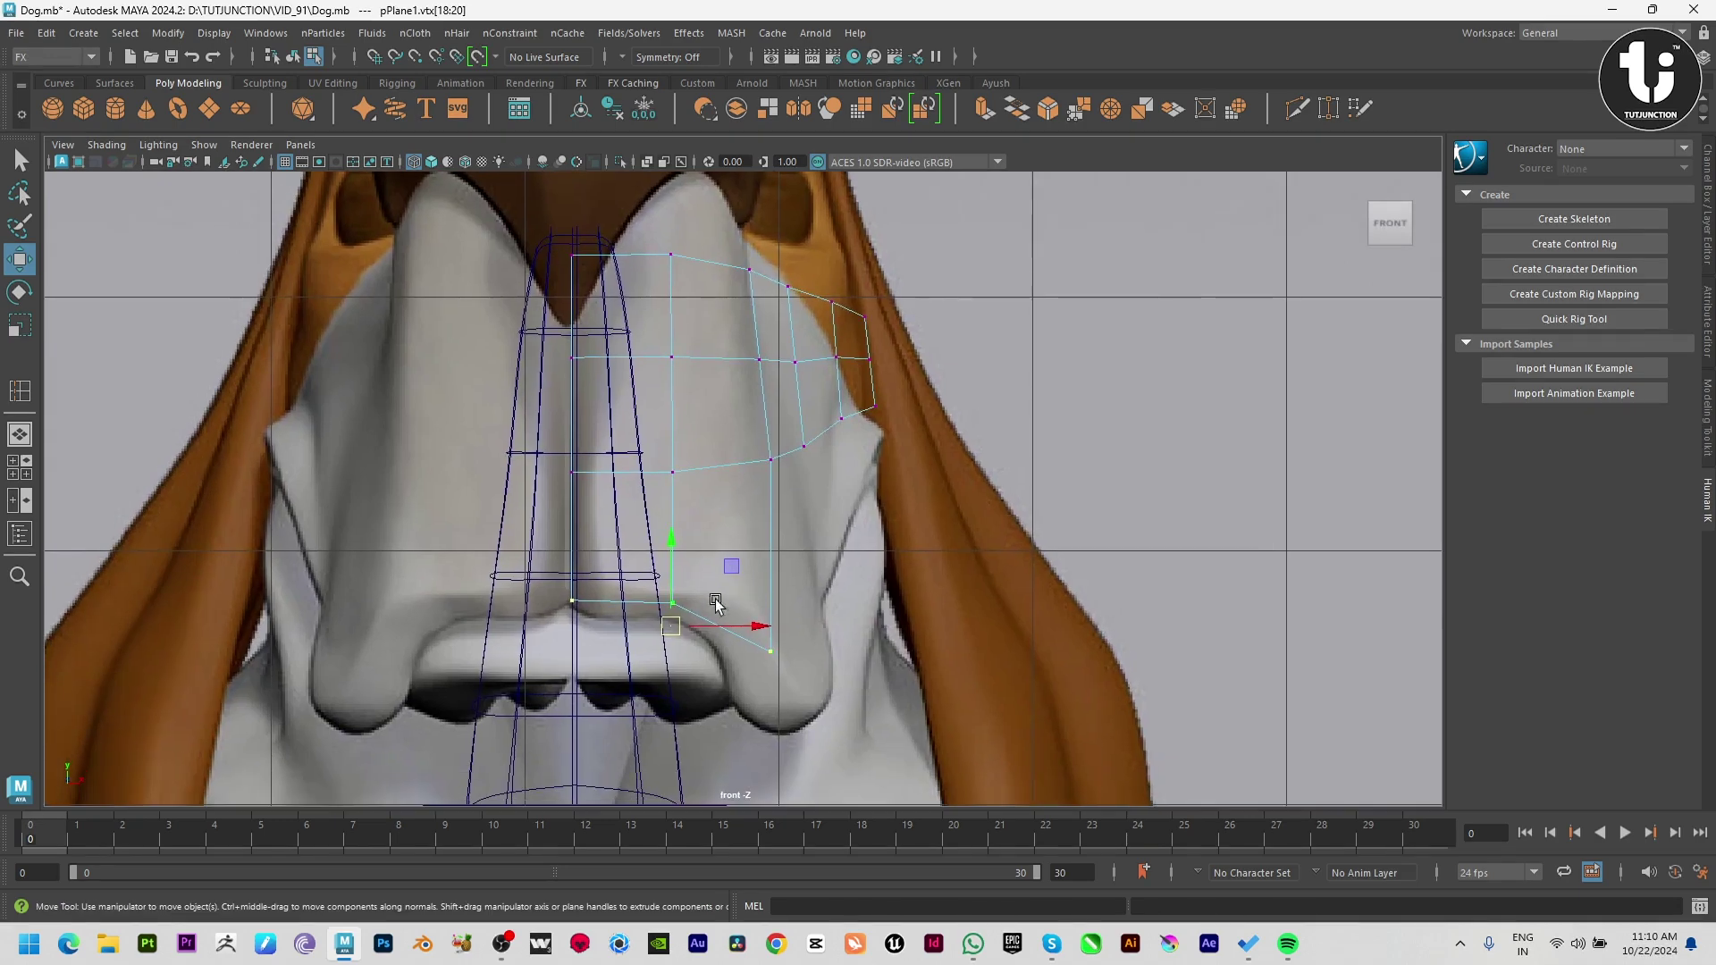
# Step: In the front view, push the new vertices outward to match the muzzle width and lip
pyautogui.click(672, 603)
pyautogui.moveTo(720, 602)
pyautogui.mouseDown()
pyautogui.moveTo(761, 595)
pyautogui.moveTo(723, 599)
pyautogui.mouseUp()
pyautogui.click(672, 471)
pyautogui.moveTo(711, 473); pyautogui.dragTo(727, 476)
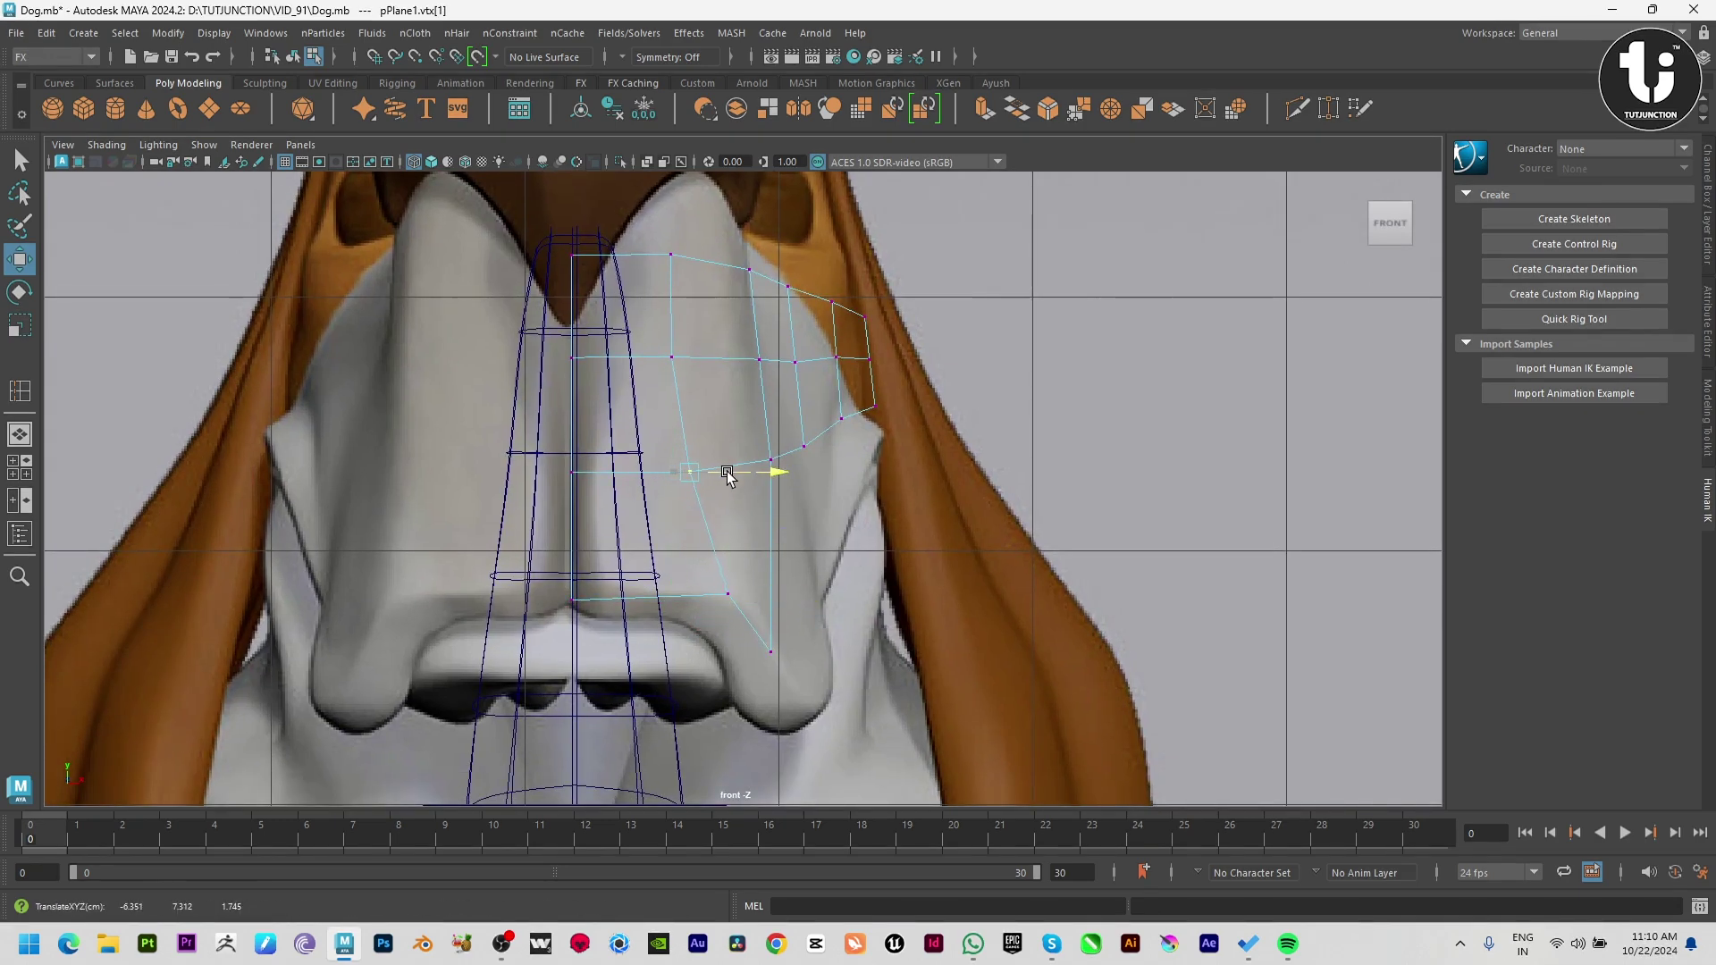
pyautogui.click(771, 651)
pyautogui.moveTo(780, 657); pyautogui.dragTo(790, 658)
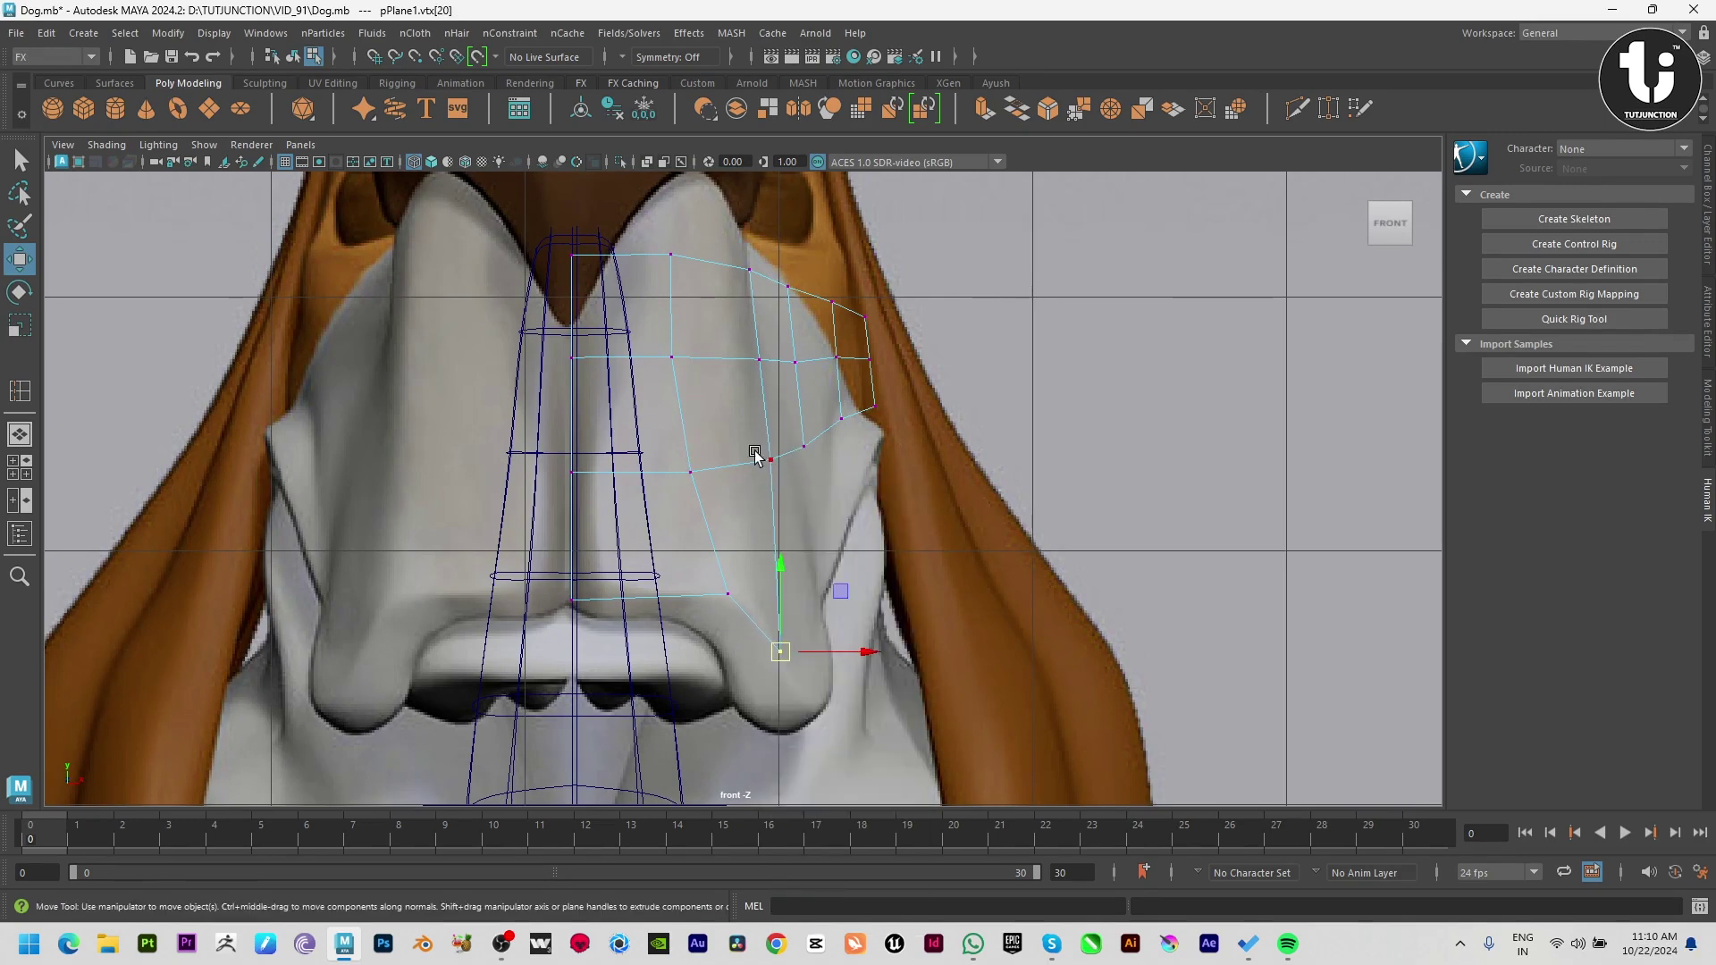
pyautogui.click(785, 432)
pyautogui.press('space')
pyautogui.press('space')
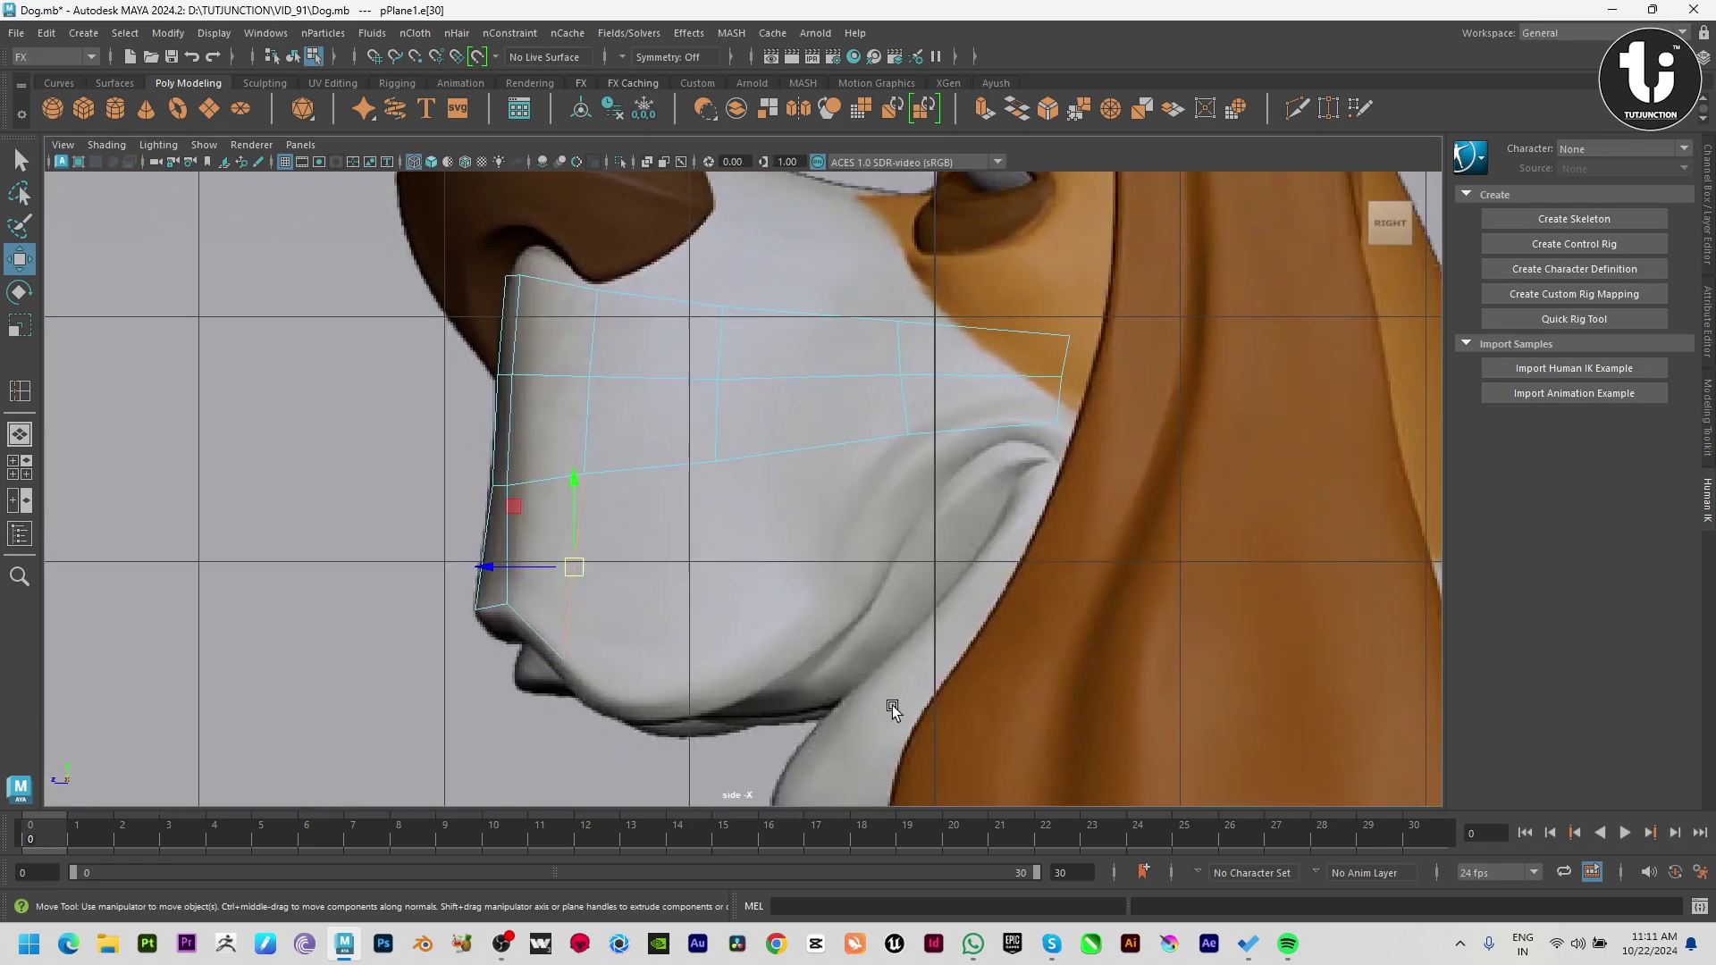
# Step: Extrude the edge back under the cheek and pull the outer new vertex up to the upper row
pyautogui.keyDown('shift'); pyautogui.moveTo(577, 580); pyautogui.dragTo(883, 570); pyautogui.keyUp('shift')
pyautogui.press('F9')
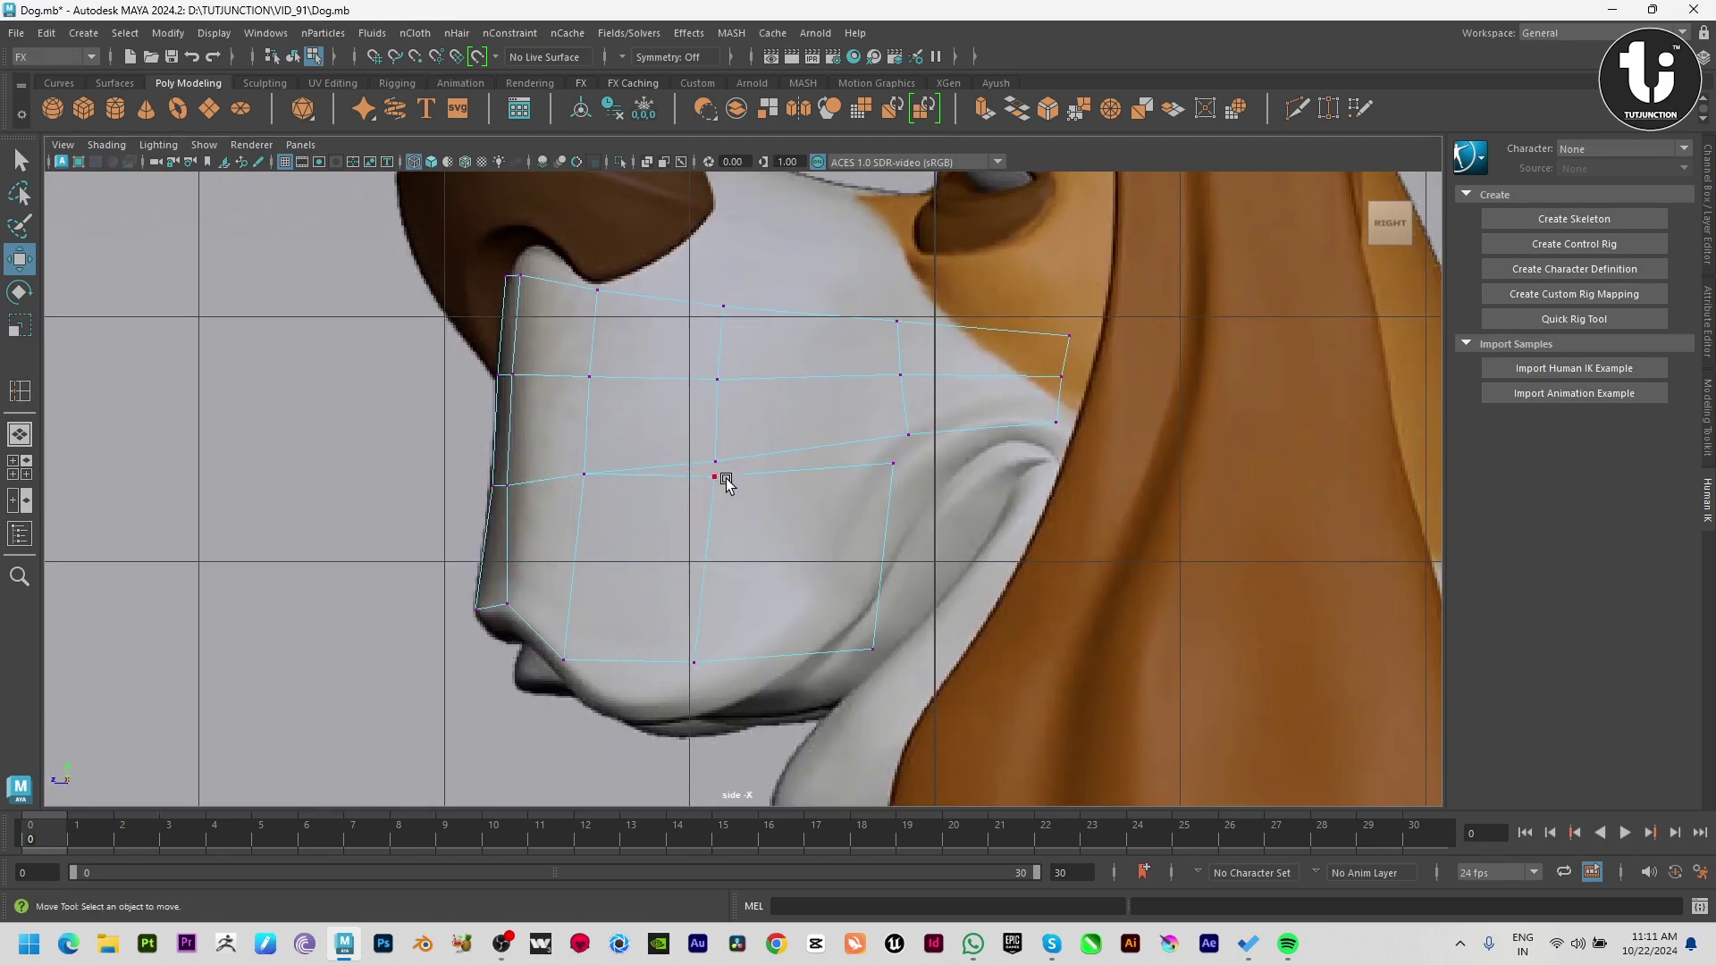
pyautogui.click(714, 479)
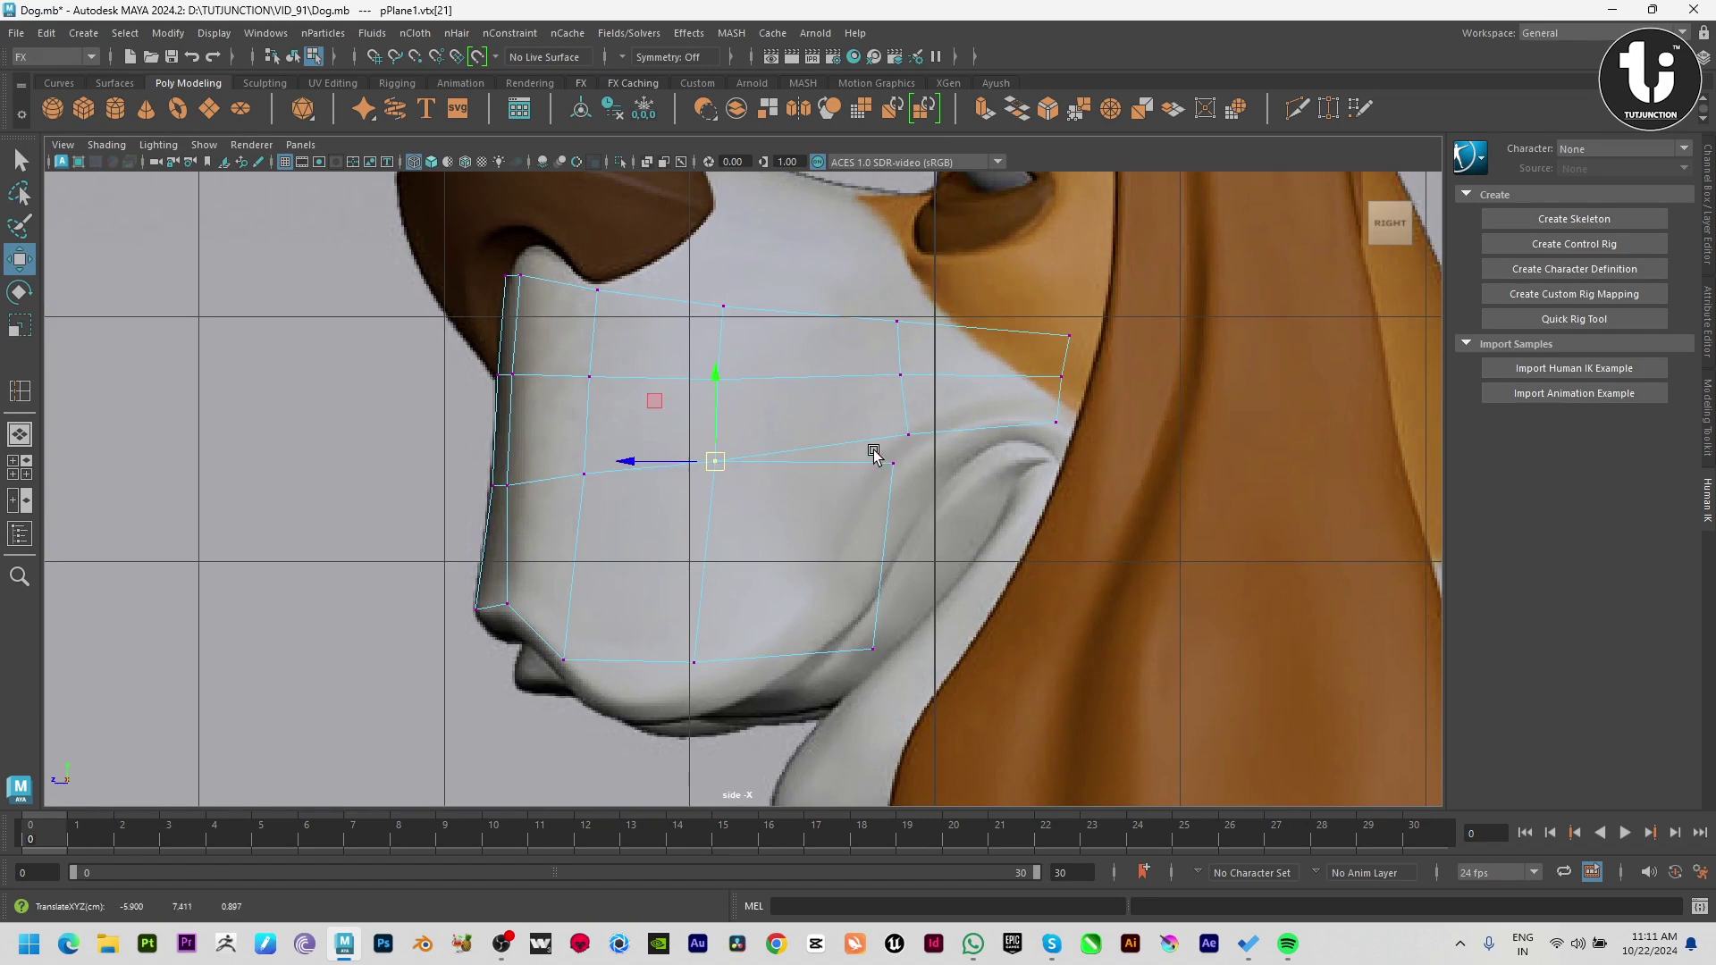
pyautogui.click(892, 463)
pyautogui.moveTo(894, 463); pyautogui.dragTo(899, 472)
# Step: Merge the two overlapping vertices and move the result up onto the jowl line
pyautogui.click(715, 462)
pyautogui.keyDown('shift'); pyautogui.click(908, 434); pyautogui.keyUp('shift')
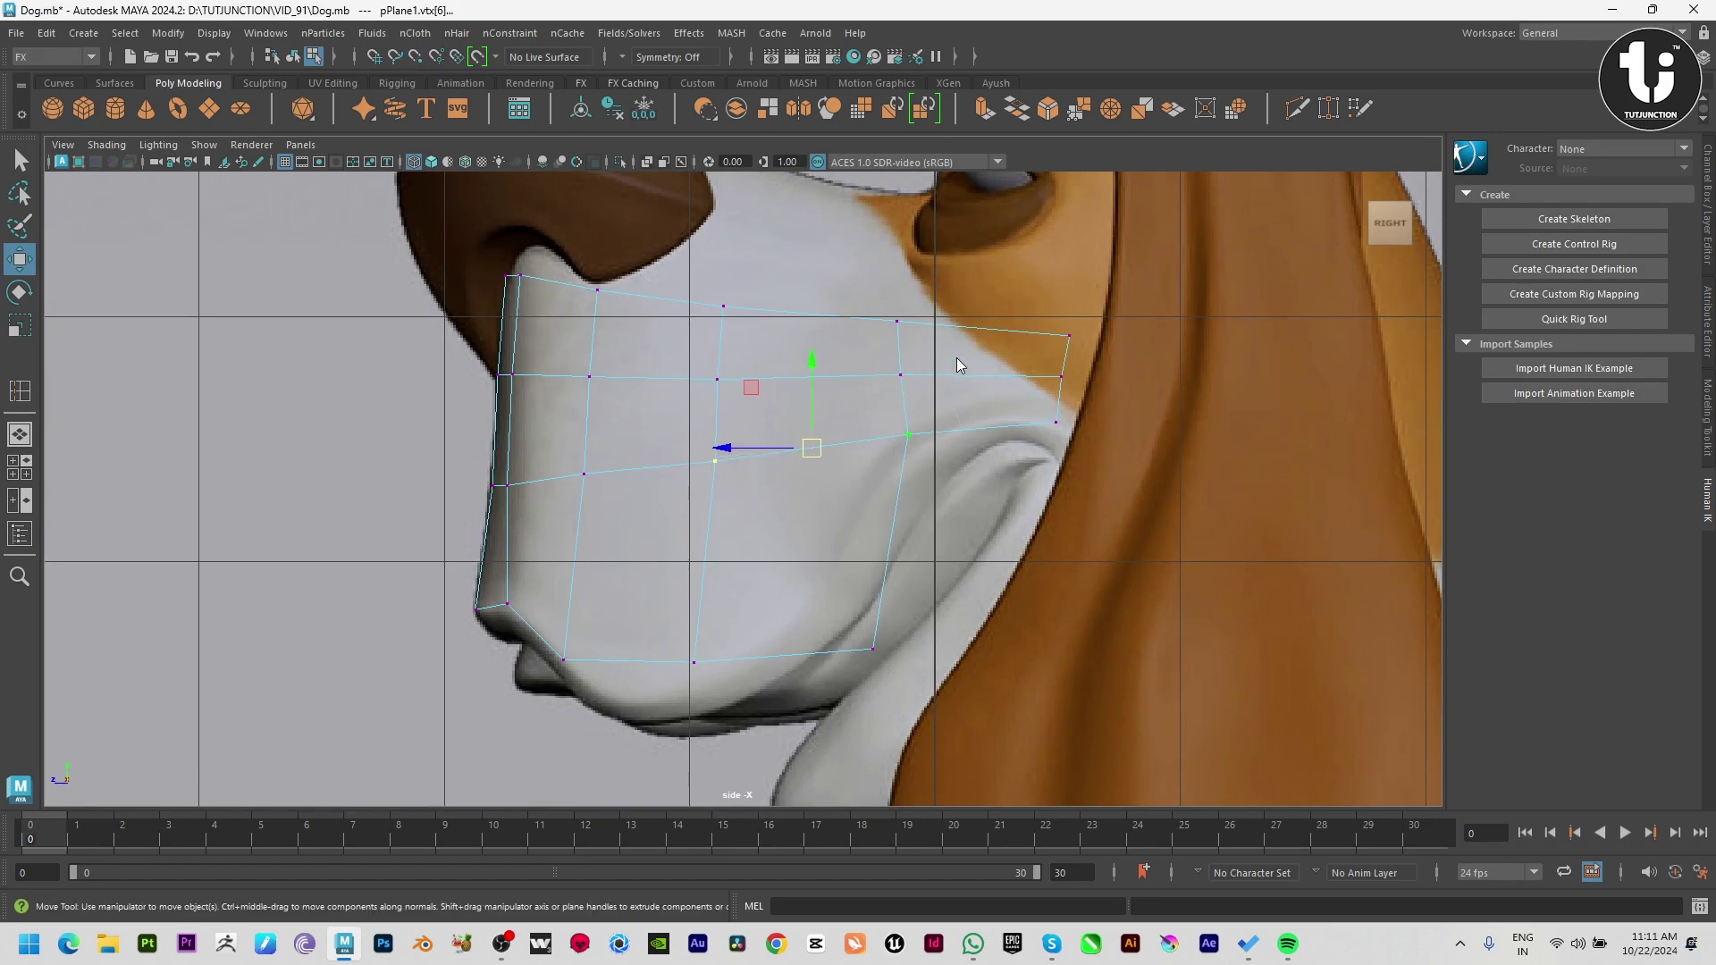
pyautogui.click(874, 652)
pyautogui.press('t')
pyautogui.press('w')
pyautogui.moveTo(878, 655)
pyautogui.mouseDown()
pyautogui.moveTo(900, 563)
pyautogui.moveTo(870, 613)
pyautogui.mouseUp()
# Step: Pull the lower new vertex onto the lower lip and shift the middle vertices left
pyautogui.click(694, 662)
pyautogui.moveTo(694, 662); pyautogui.dragTo(638, 721)
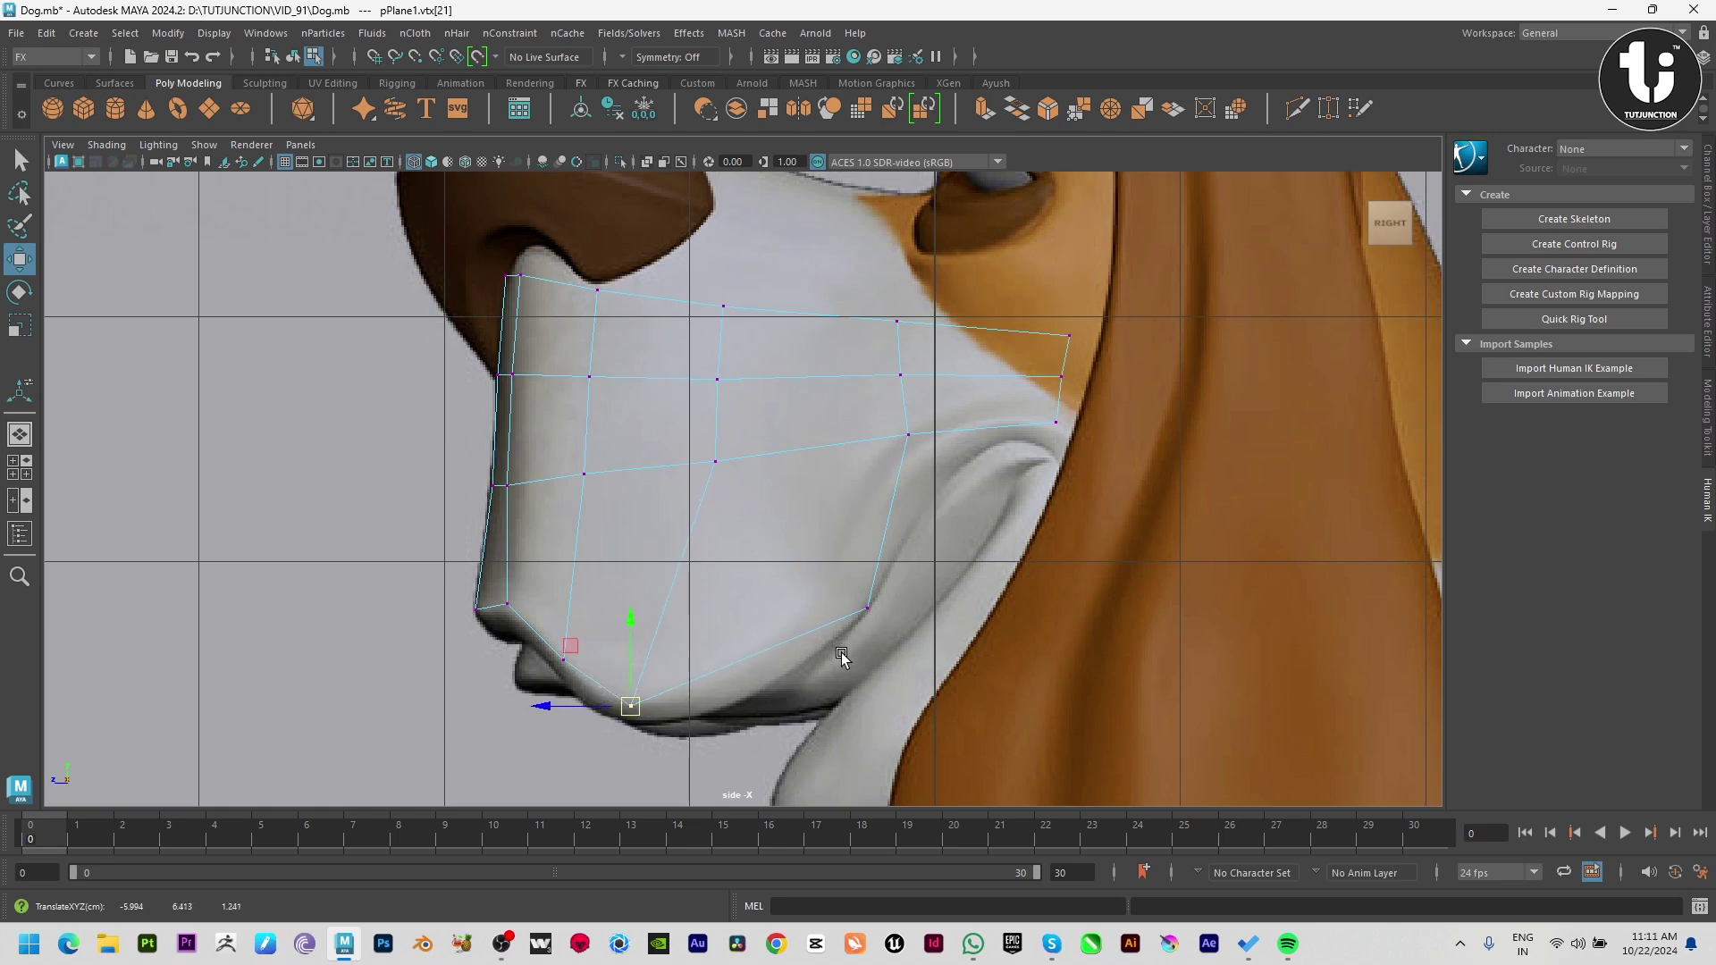
pyautogui.moveTo(800, 527)
pyautogui.mouseDown()
pyautogui.moveTo(716, 376)
pyautogui.moveTo(635, 383)
pyautogui.mouseUp()
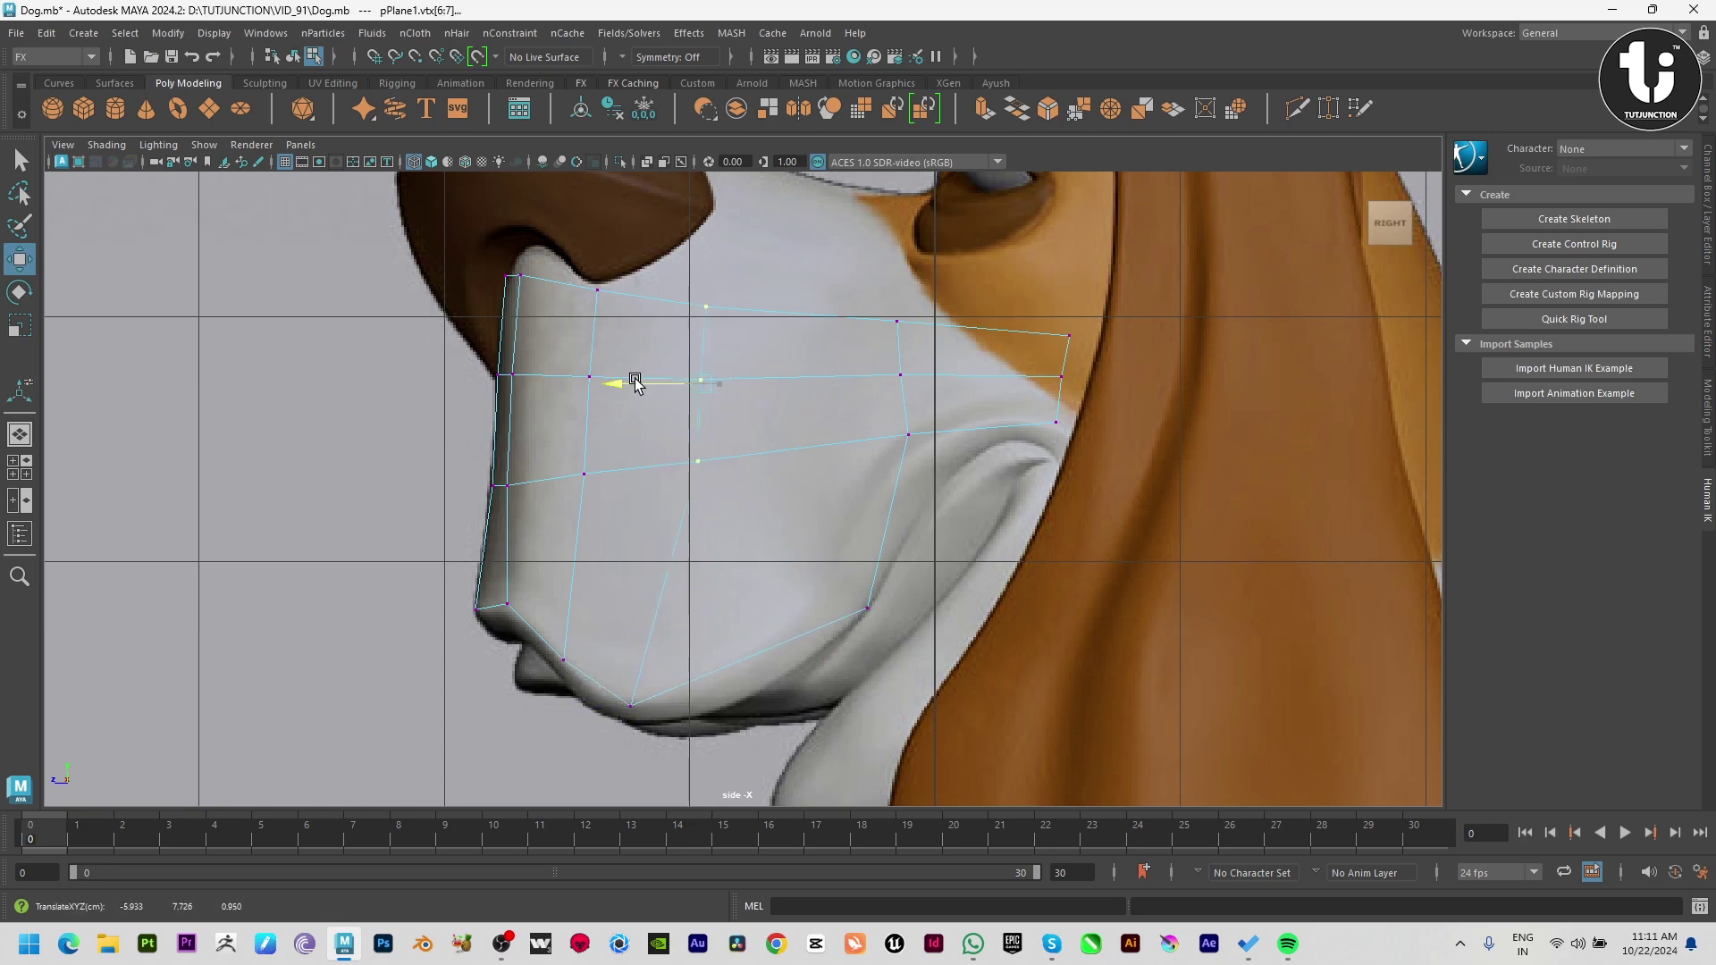
# Step: Insert a vertical edge loop through the muzzle patch
pyautogui.keyDown('shift'); pyautogui.moveTo(791, 268); pyautogui.dragTo(800, 350, button='right'); pyautogui.keyUp('shift')
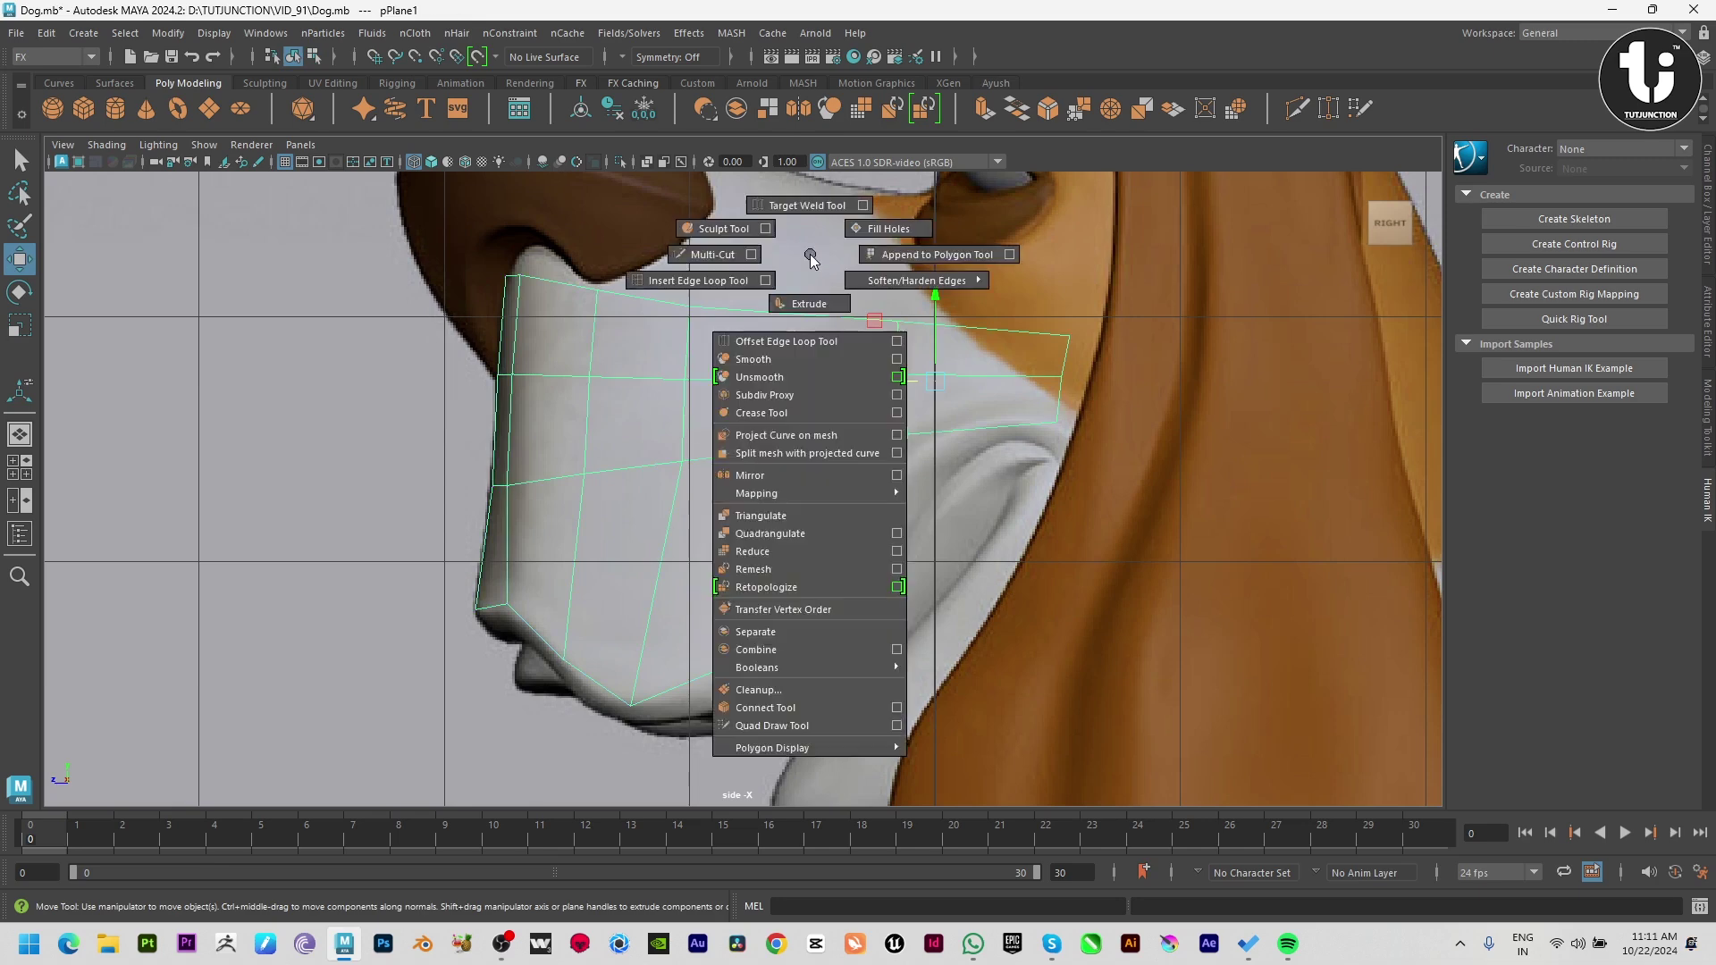
pyautogui.click(792, 314)
pyautogui.press('w')
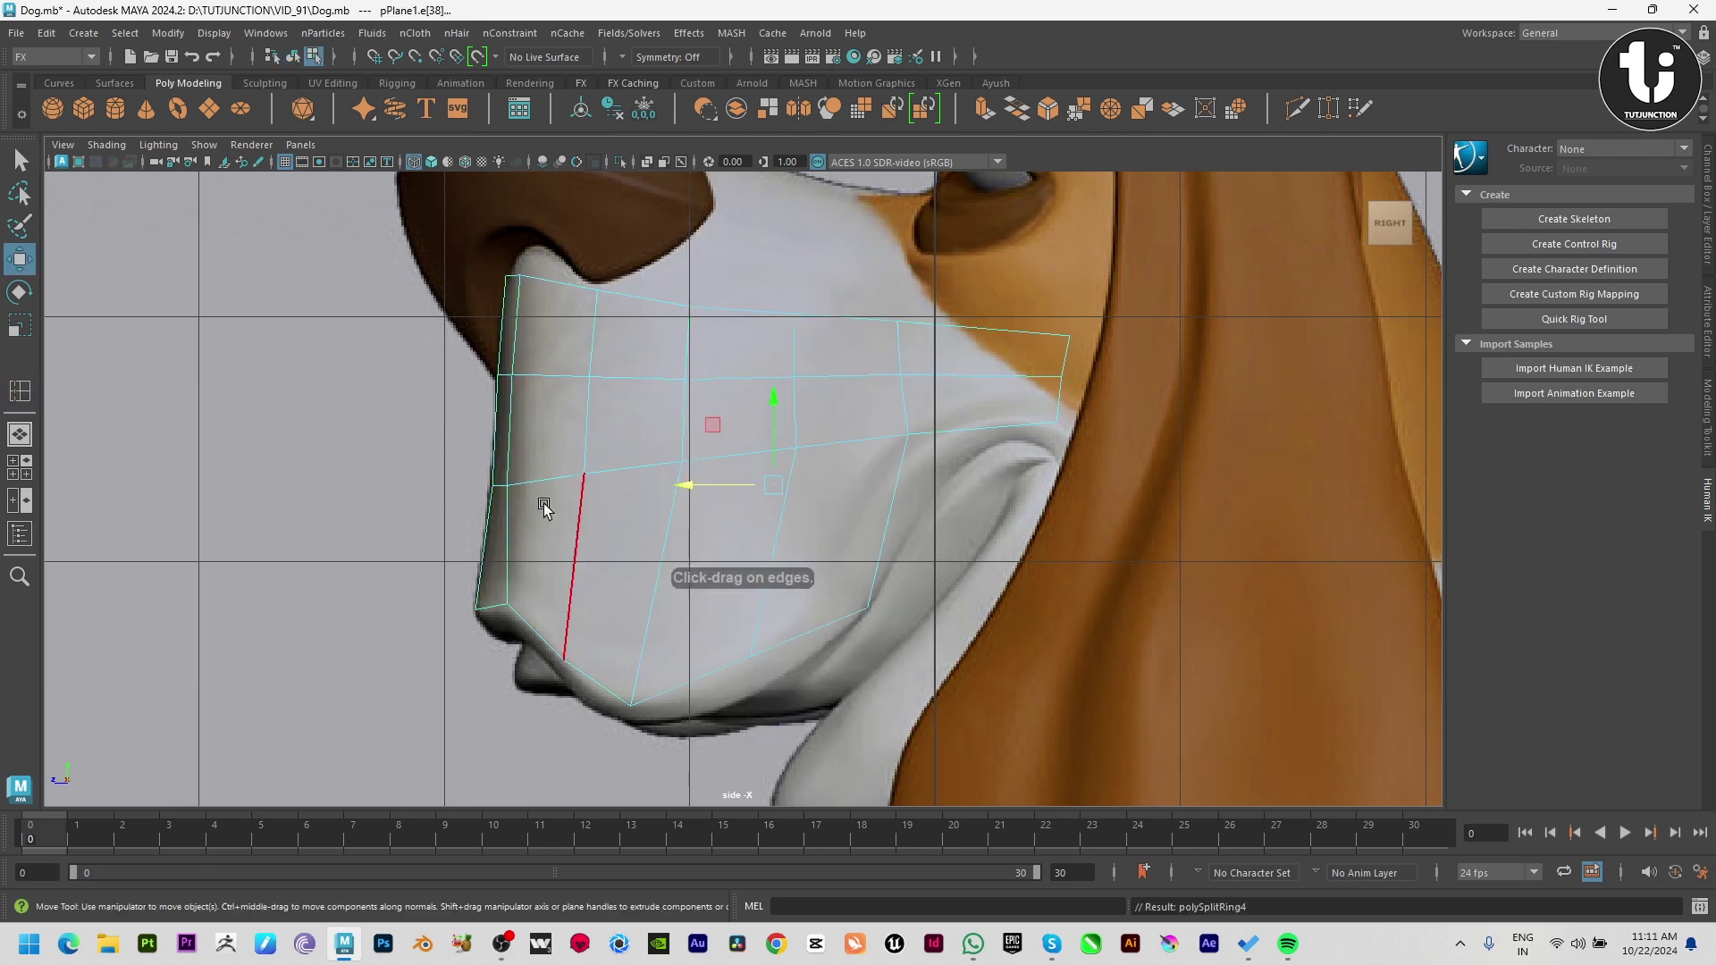
pyautogui.press('space')
pyautogui.press('space')
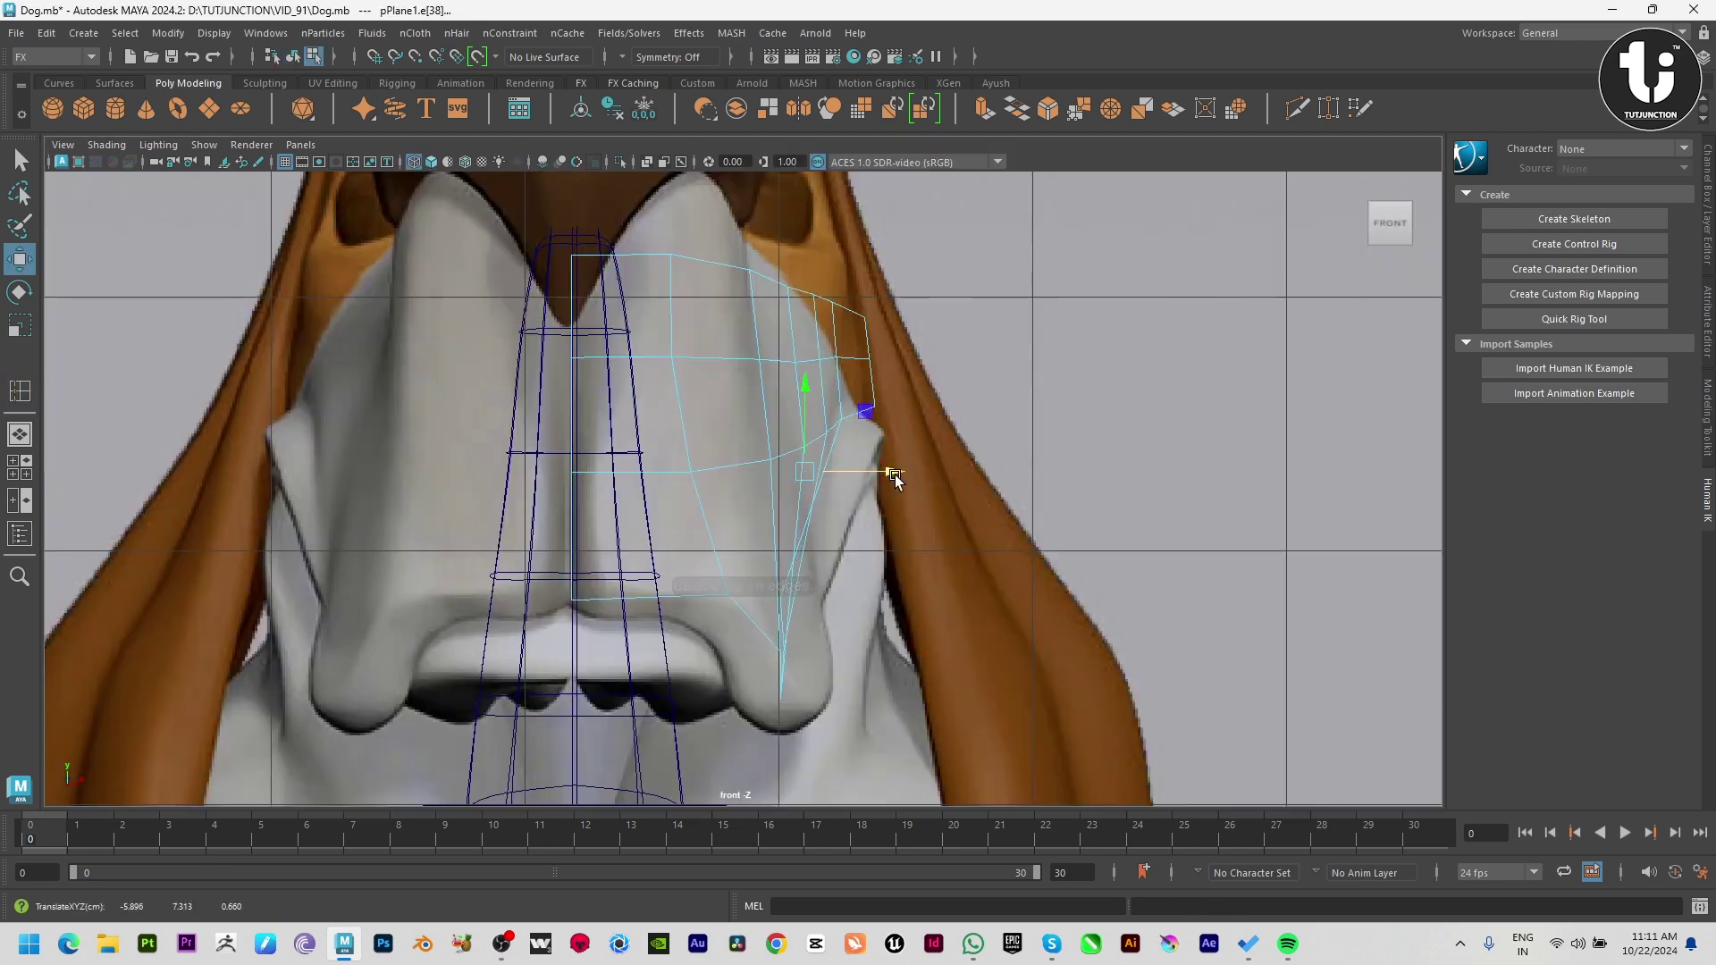
pyautogui.press('space')
pyautogui.press('space')
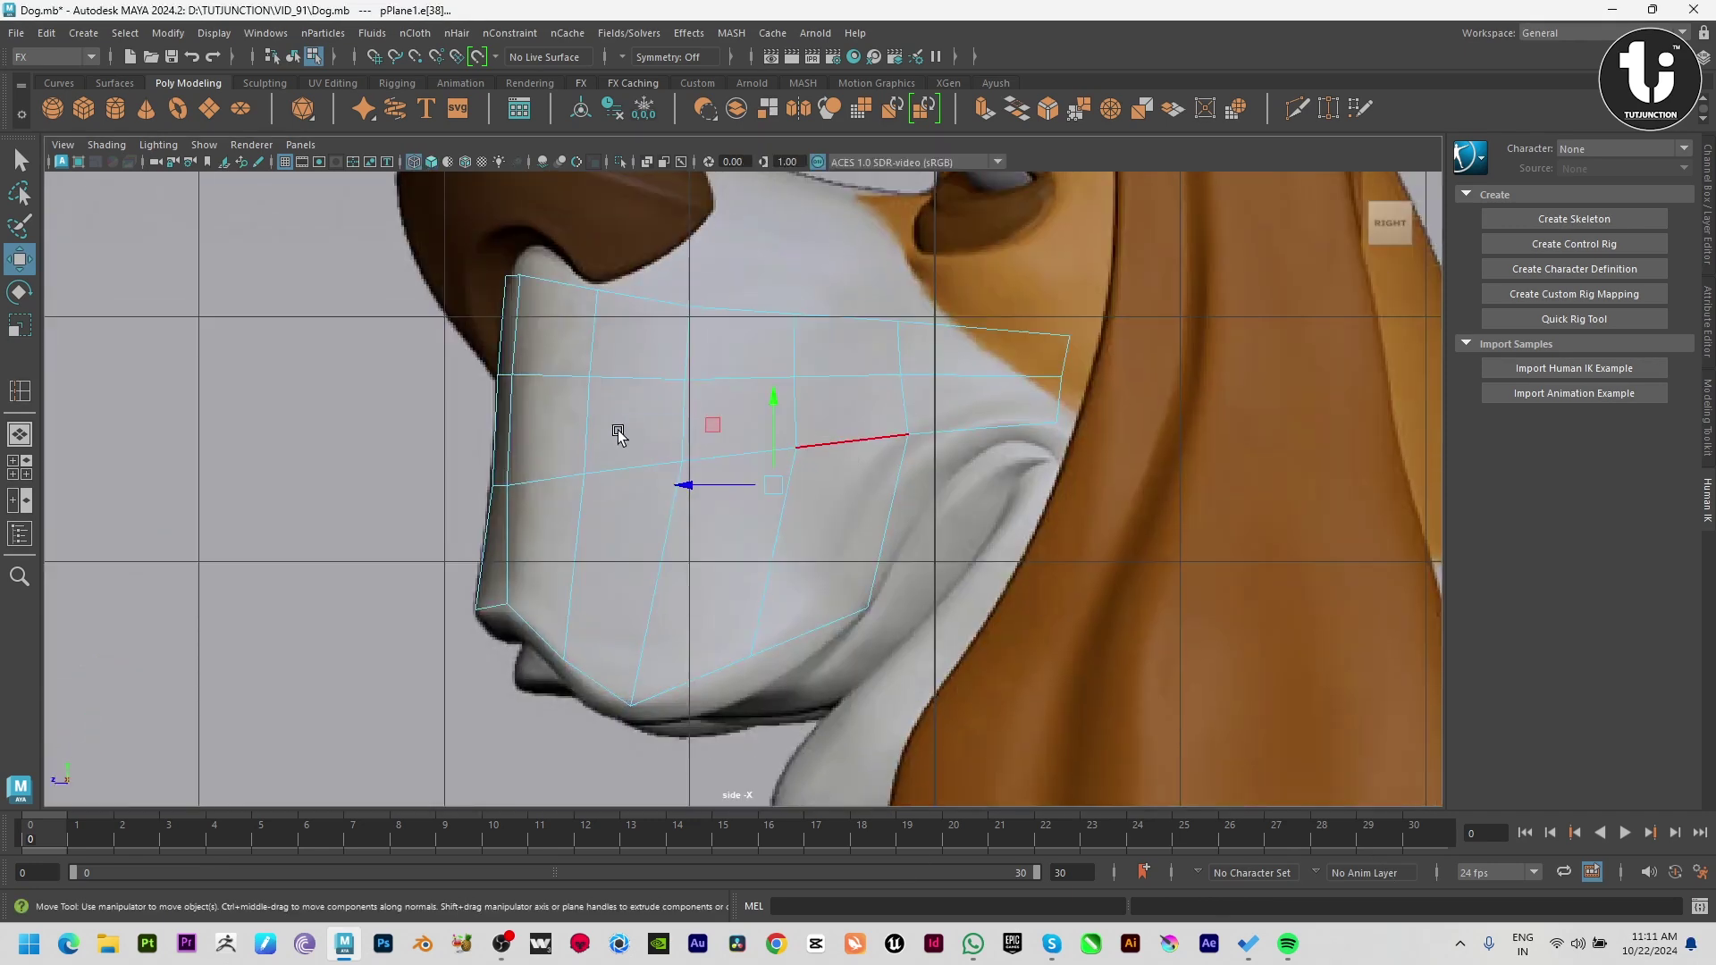
# Step: In the front view, fit the vertices to the muzzle and up along the cheek fold
pyautogui.moveTo(757, 650); pyautogui.dragTo(737, 681)
pyautogui.click(868, 608)
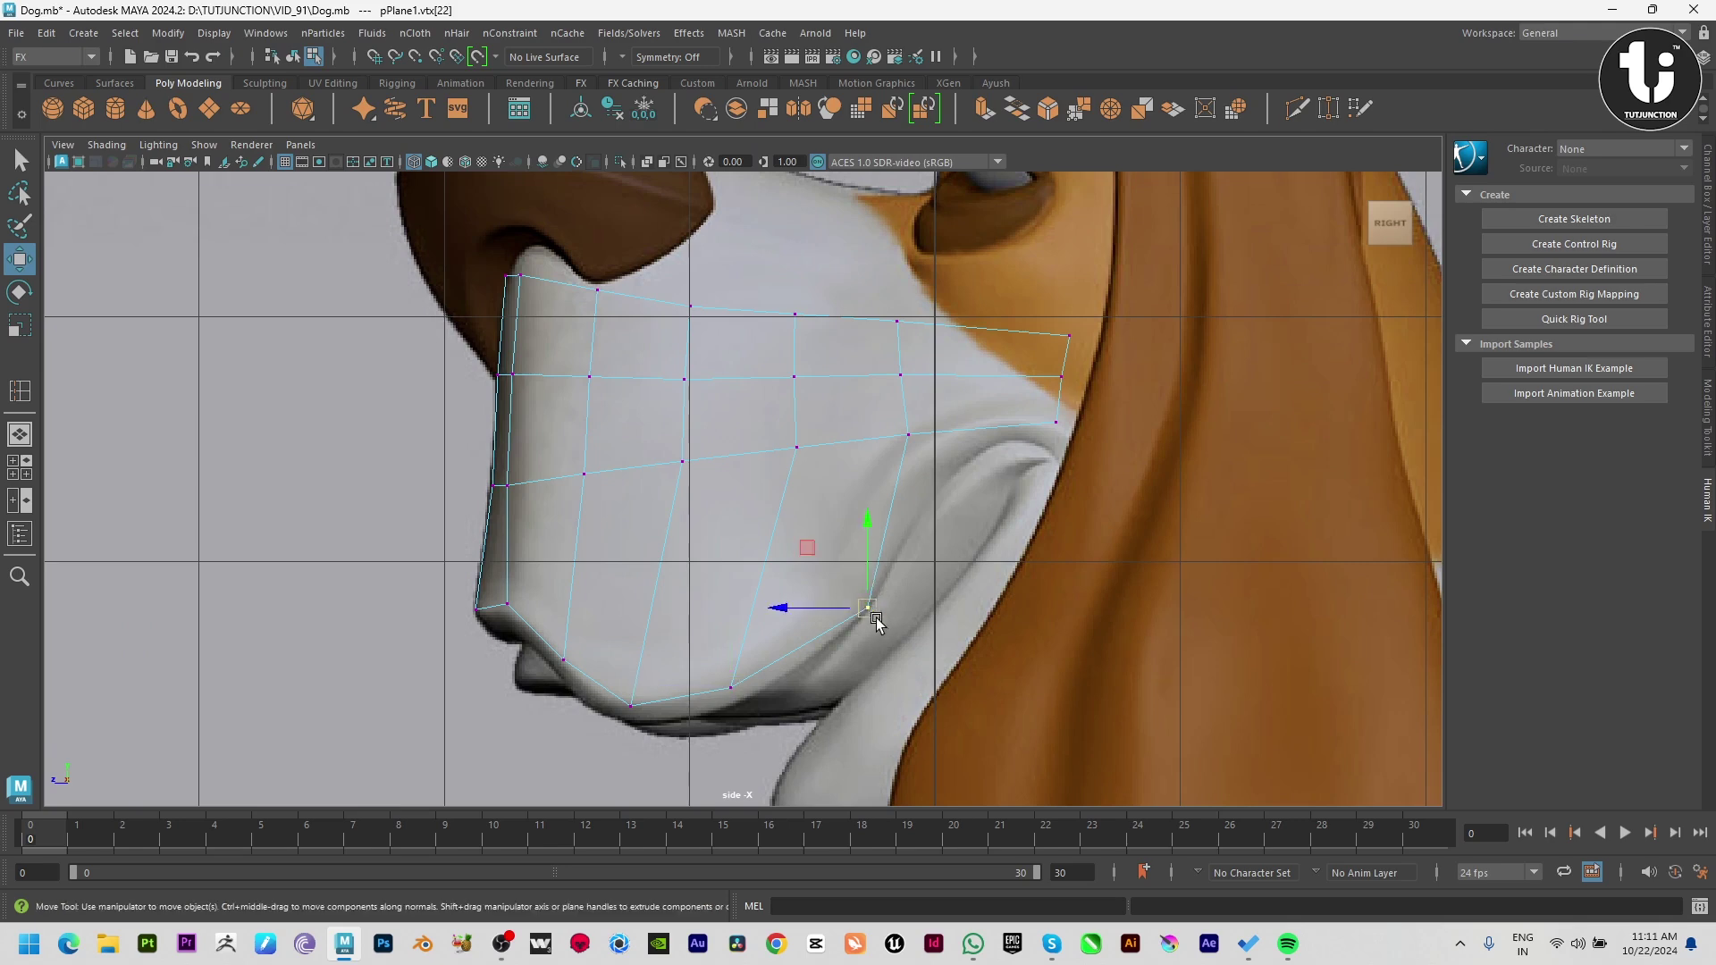
pyautogui.moveTo(869, 609); pyautogui.dragTo(876, 577)
pyautogui.click(908, 436)
pyautogui.moveTo(908, 435); pyautogui.dragTo(892, 441)
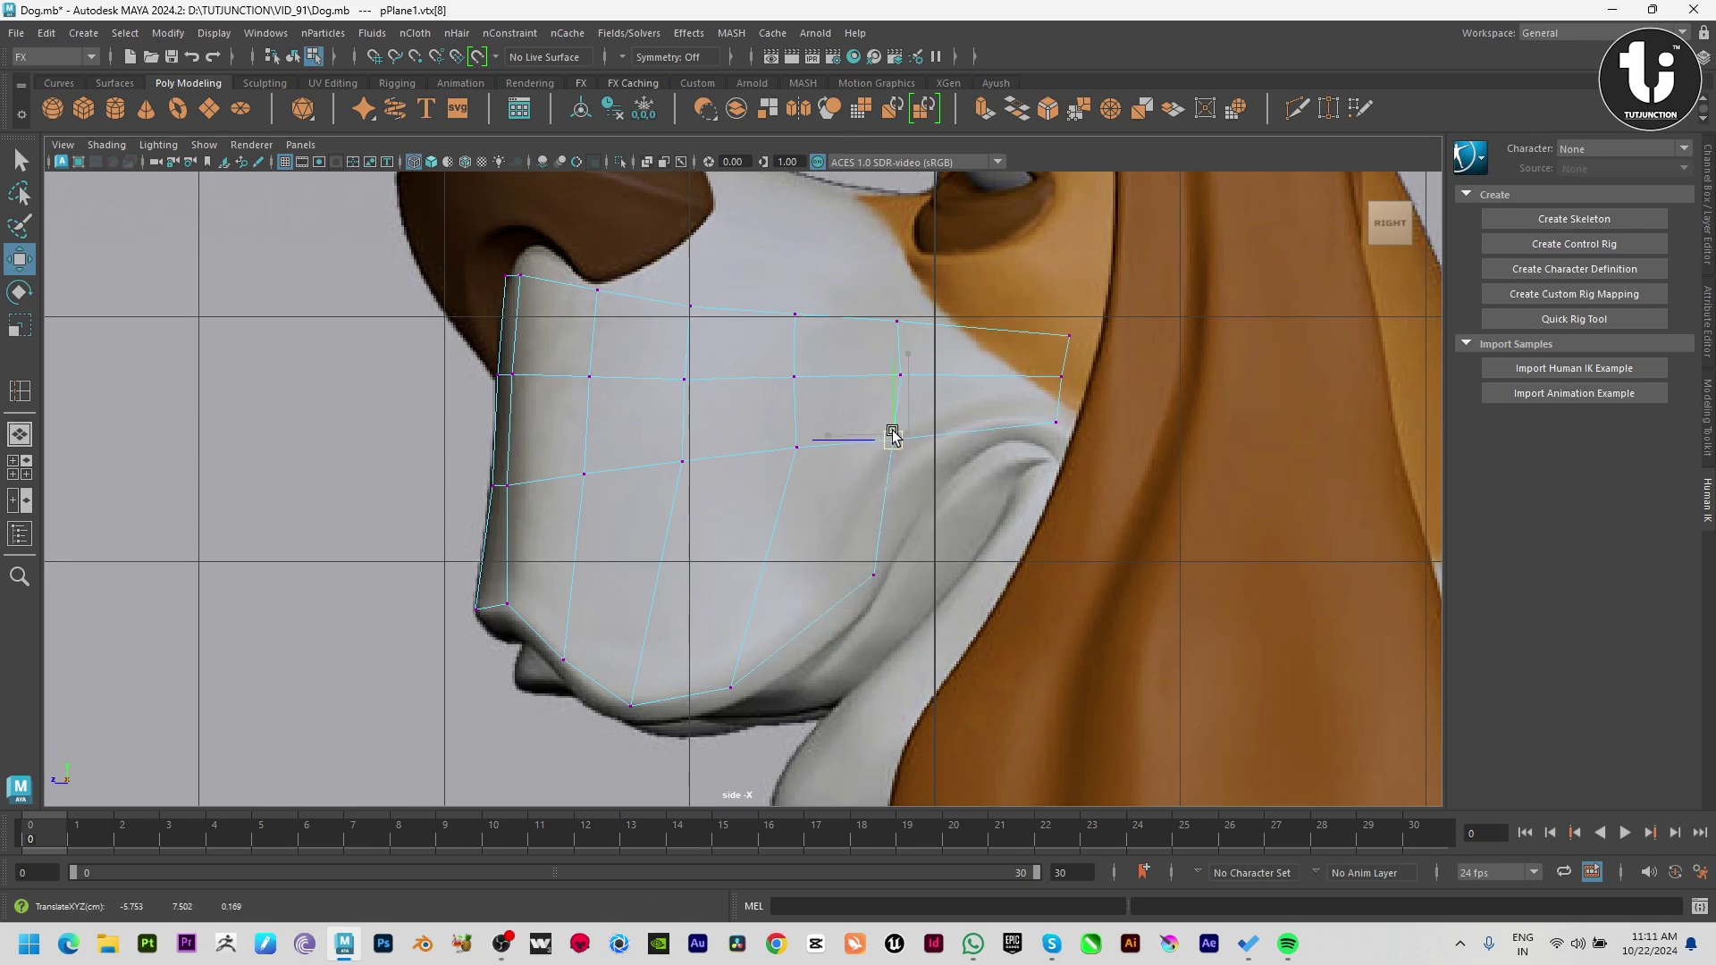
# Step: Extrude the outer border edge toward the cheek and move the new vertices onto the jowl fold
pyautogui.click(873, 521)
pyautogui.hotkey('ctrl', 'e')
pyautogui.moveTo(883, 506); pyautogui.dragTo(984, 475)
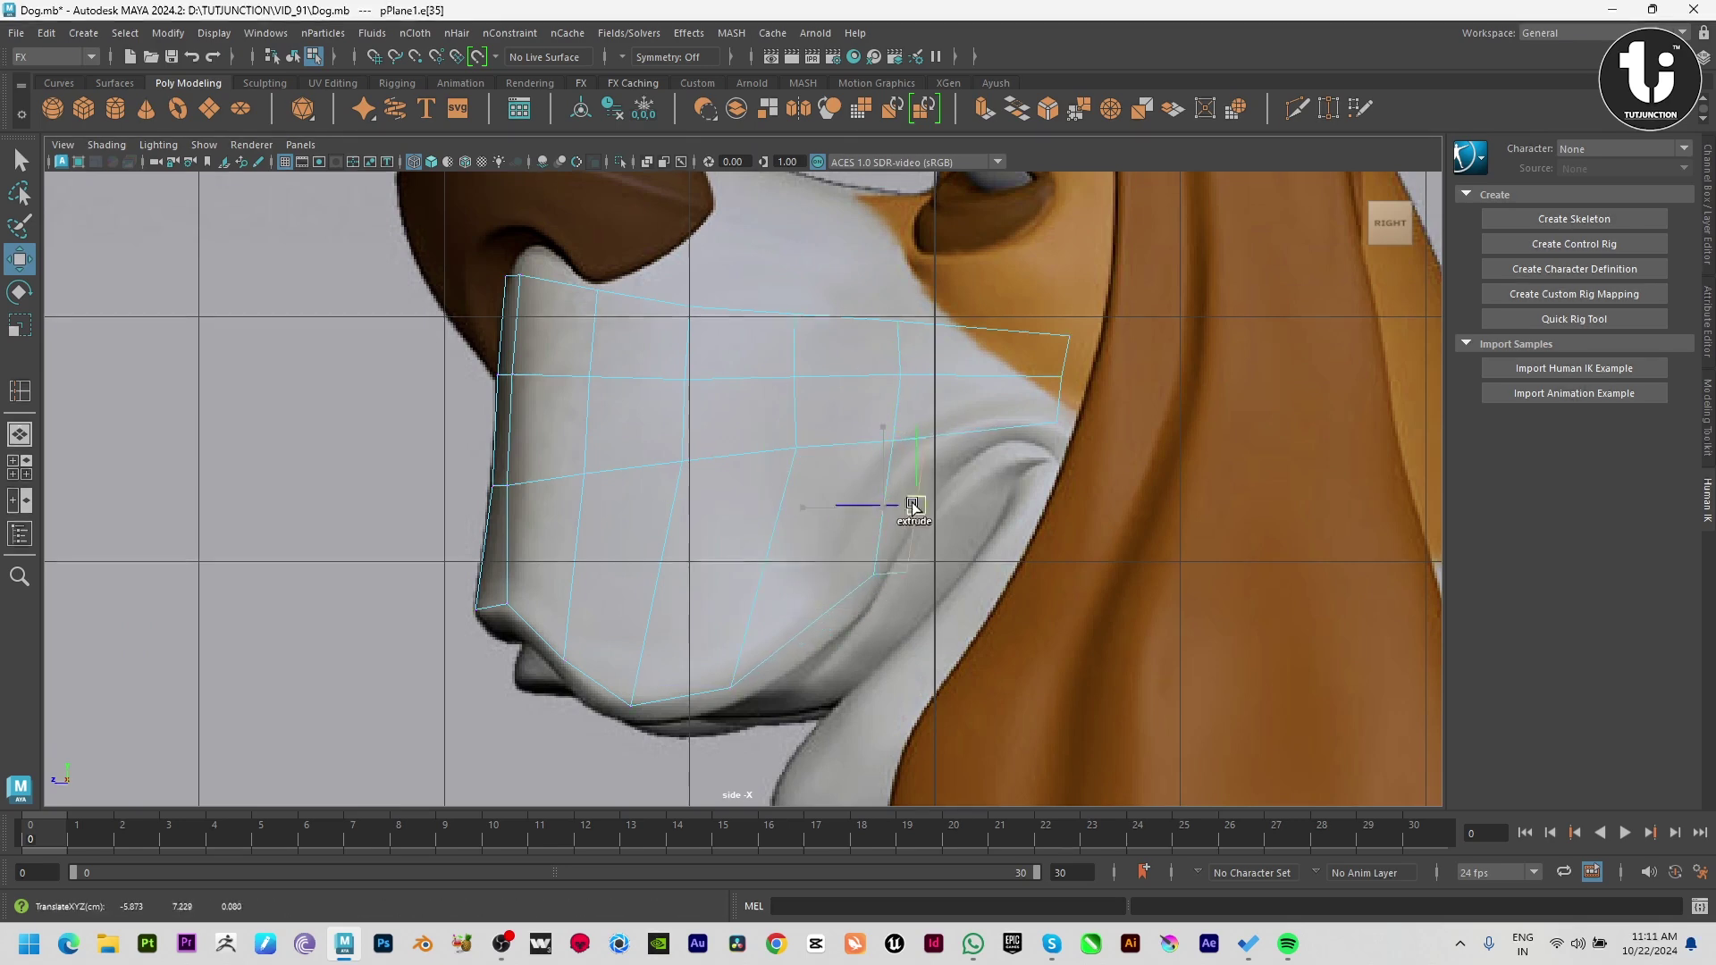
pyautogui.press('F9')
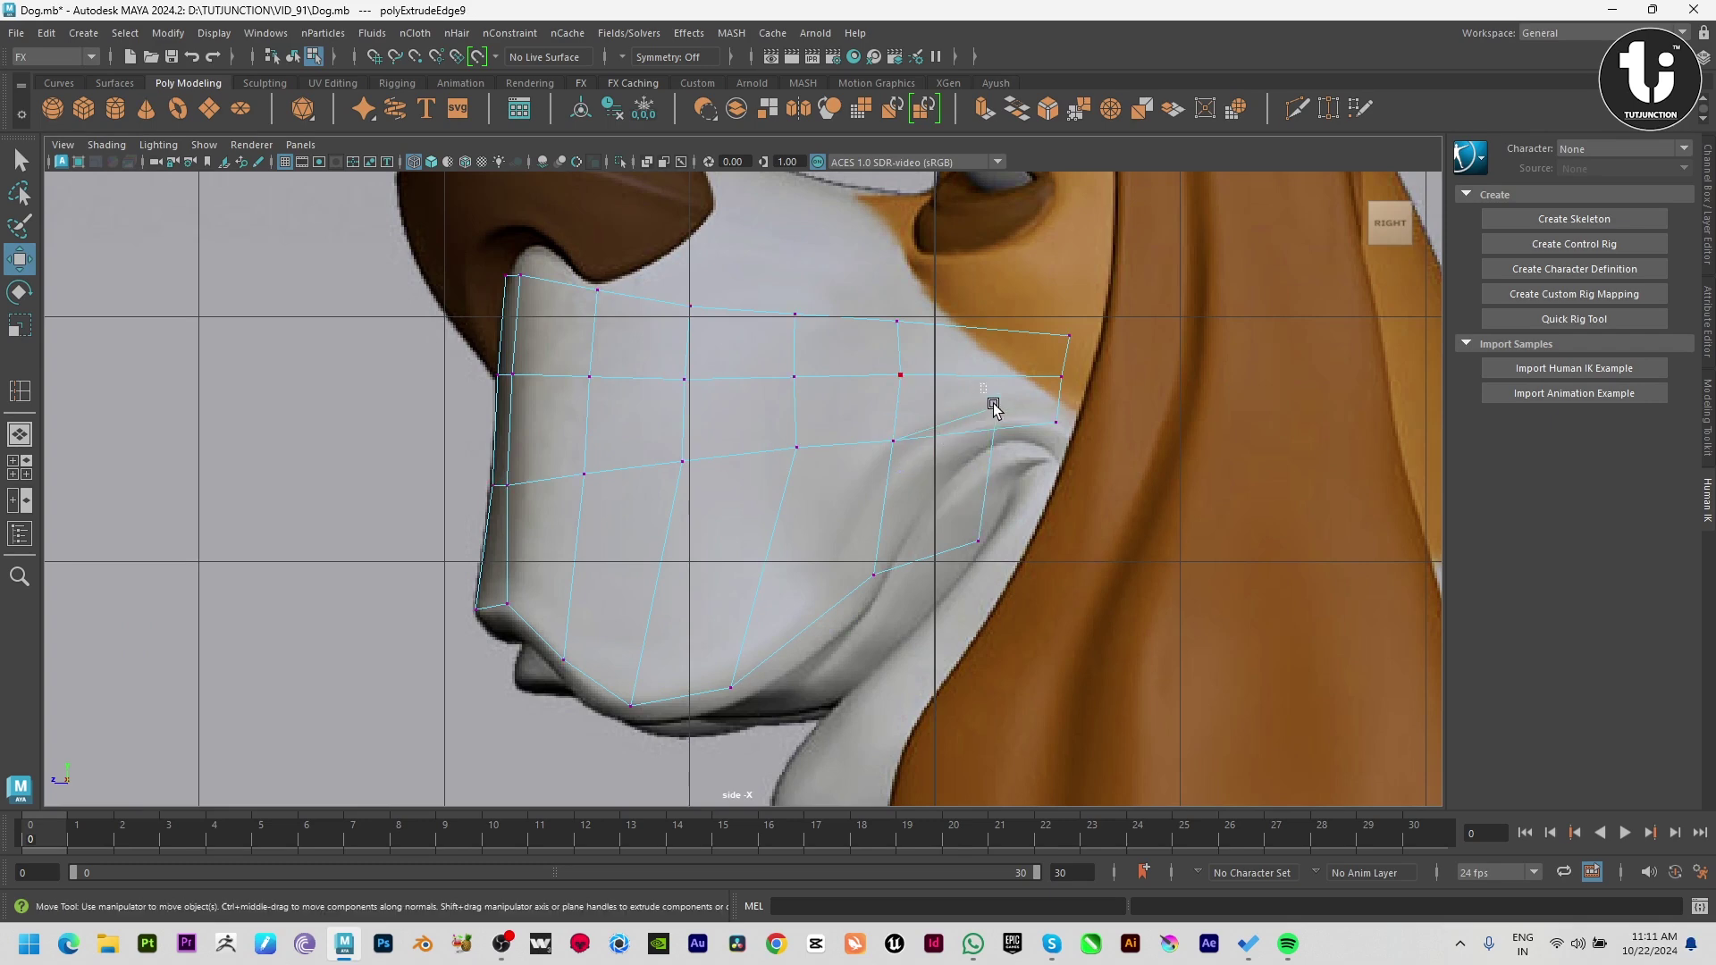
pyautogui.click(989, 402)
pyautogui.moveTo(990, 402); pyautogui.dragTo(1055, 422)
pyautogui.moveTo(975, 488); pyautogui.dragTo(1014, 604)
pyautogui.moveTo(978, 541); pyautogui.dragTo(1044, 444)
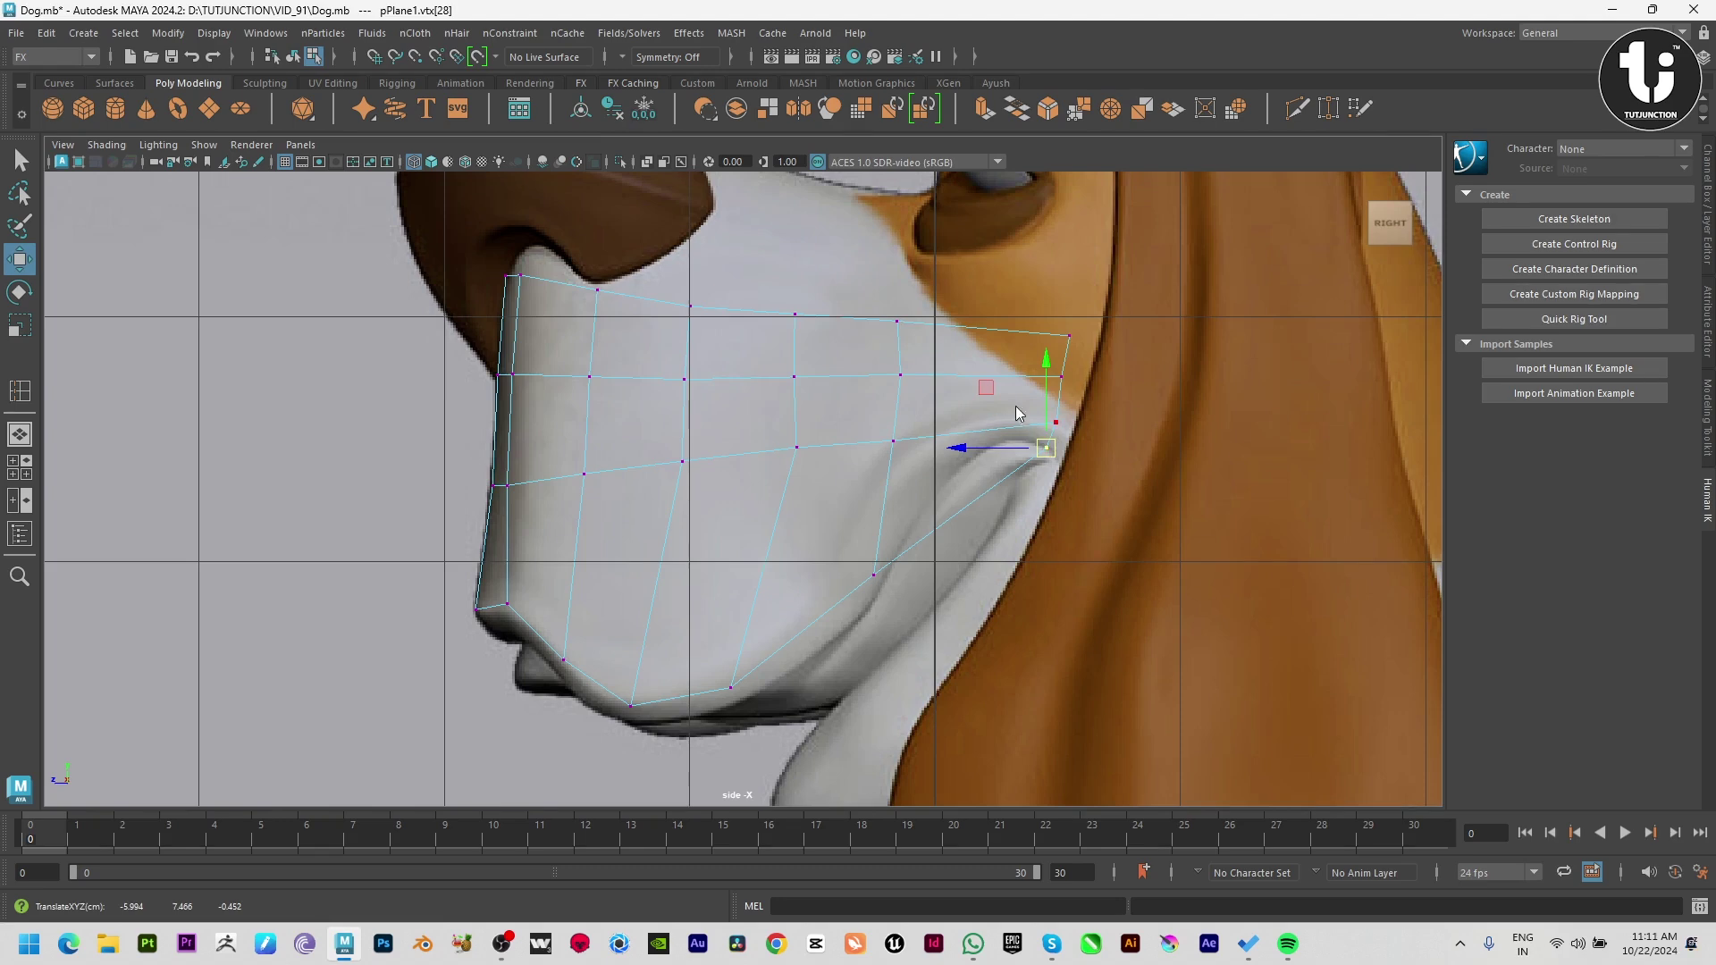
# Step: Add two more vertical edge loops near the cheek and preview the patch smoothed
pyautogui.keyDown('shift'); pyautogui.moveTo(1016, 413); pyautogui.dragTo(992, 357, button='right'); pyautogui.keyUp('shift')
pyautogui.click(974, 436)
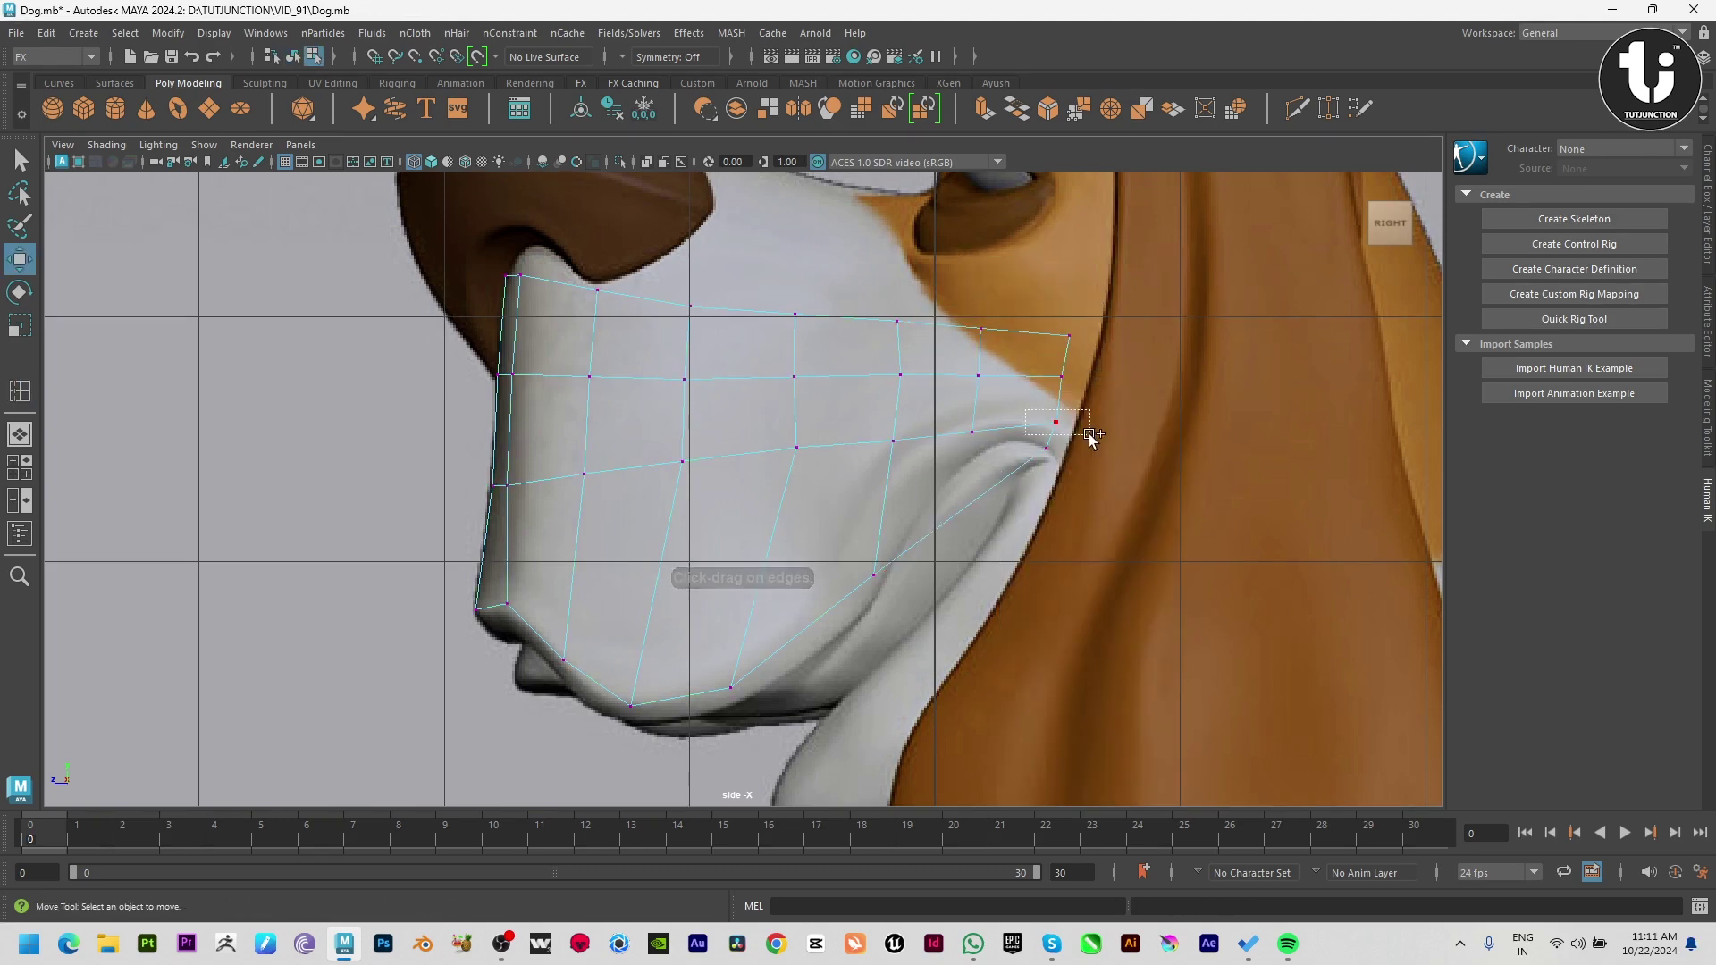
pyautogui.click(1041, 397)
pyautogui.press('3')
pyautogui.press('F8')
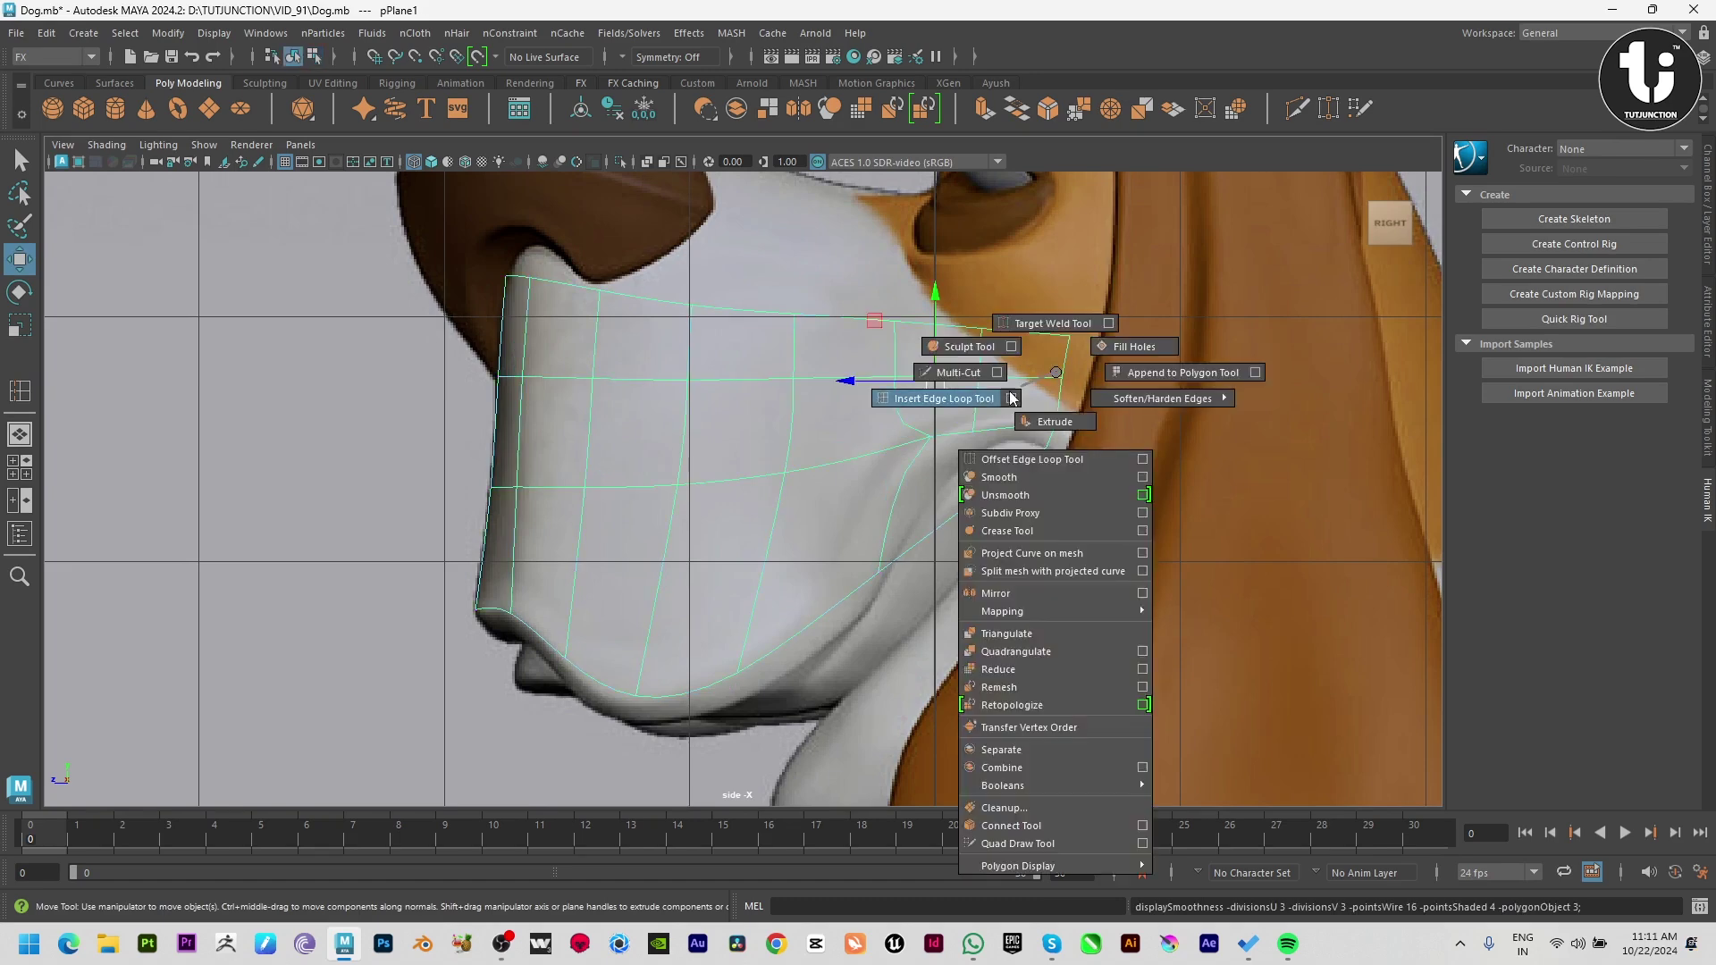
pyautogui.keyDown('shift'); pyautogui.moveTo(1058, 393); pyautogui.dragTo(1028, 353, button='right'); pyautogui.keyUp('shift')
pyautogui.press('1')
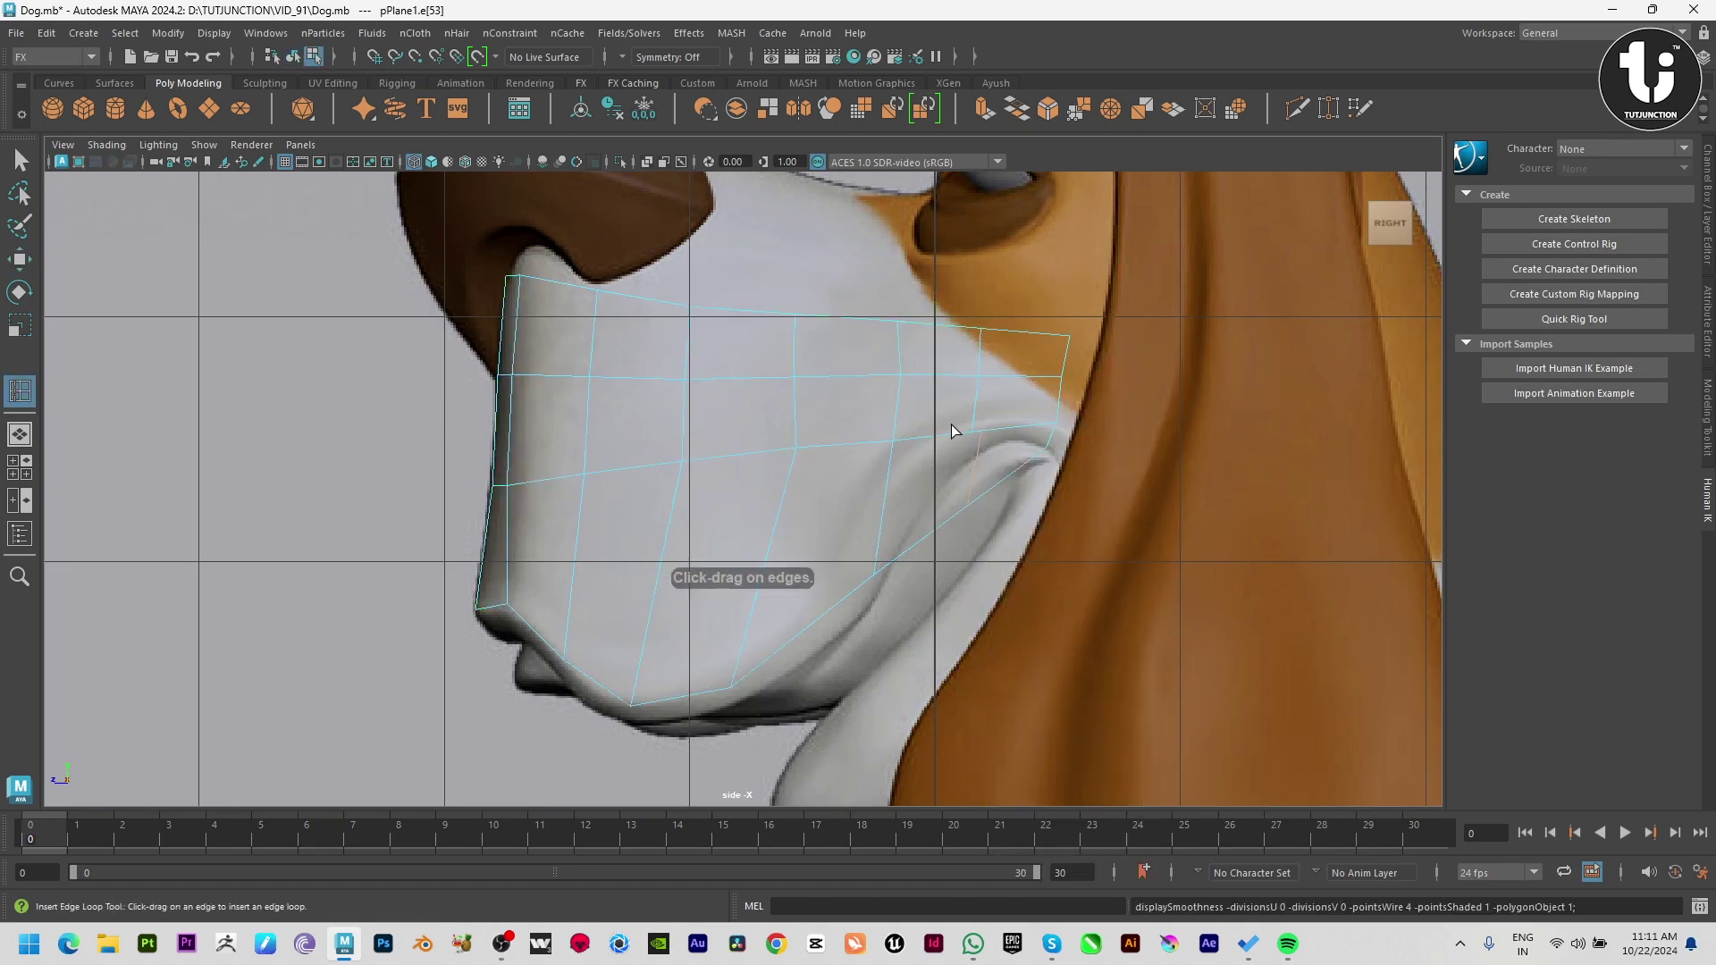
# Step: Select a patch edge and review the smoothed patch in the perspective view
pyautogui.rightClick(968, 422)
pyautogui.press('w')
pyautogui.click(974, 427)
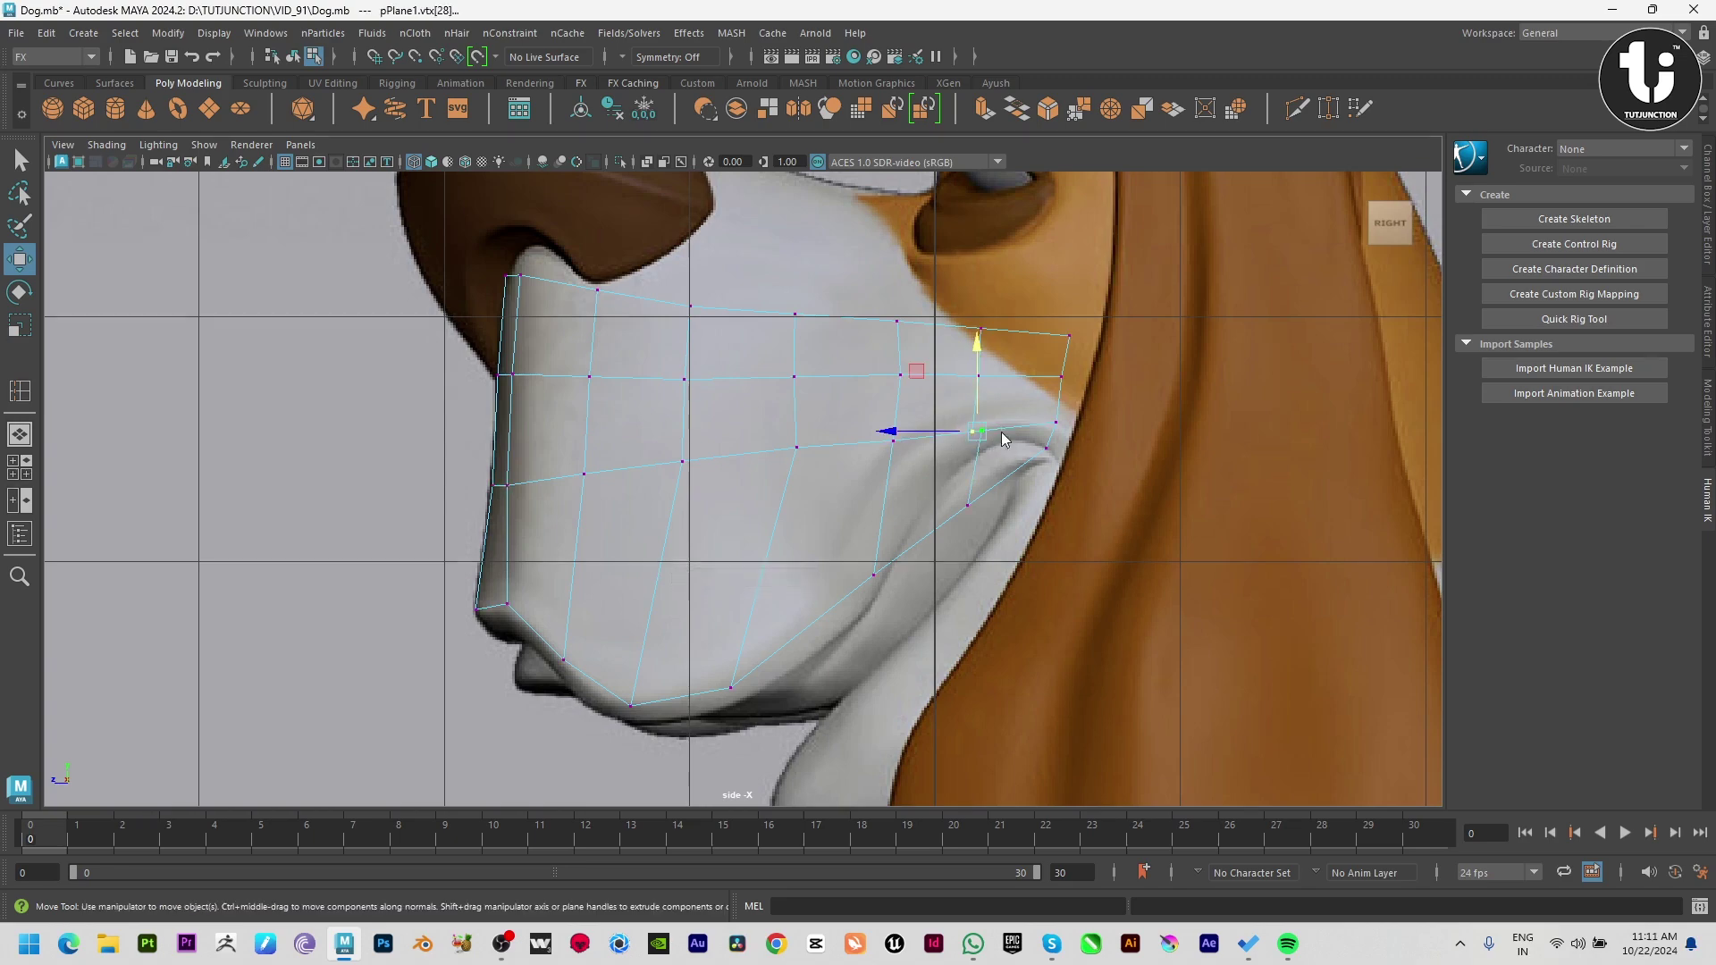
pyautogui.press('F9')
pyautogui.press('3')
pyautogui.press('4')
pyautogui.press('space')
# Step: In the front view, push the top outer plane vertex out along X to the muzzle side
pyautogui.press('space')
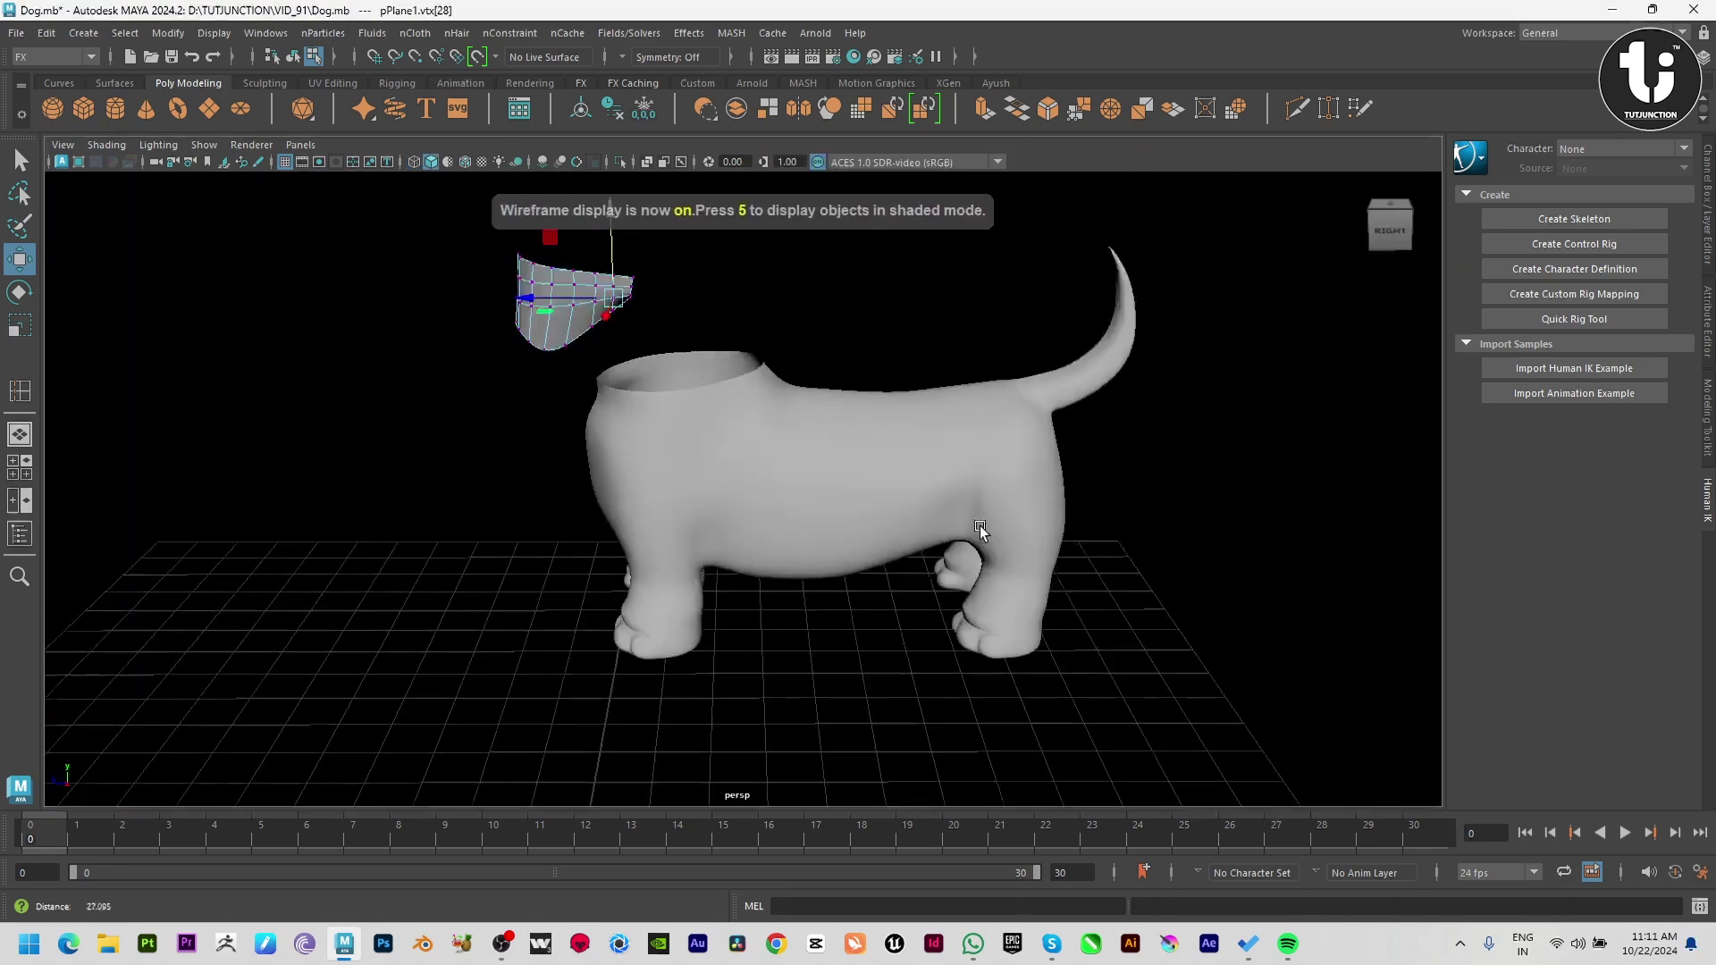
pyautogui.keyDown('alt'); pyautogui.moveTo(981, 536); pyautogui.dragTo(965, 548); pyautogui.keyUp('alt')
pyautogui.press('space')
pyautogui.moveTo(674, 605); pyautogui.dragTo(678, 613)
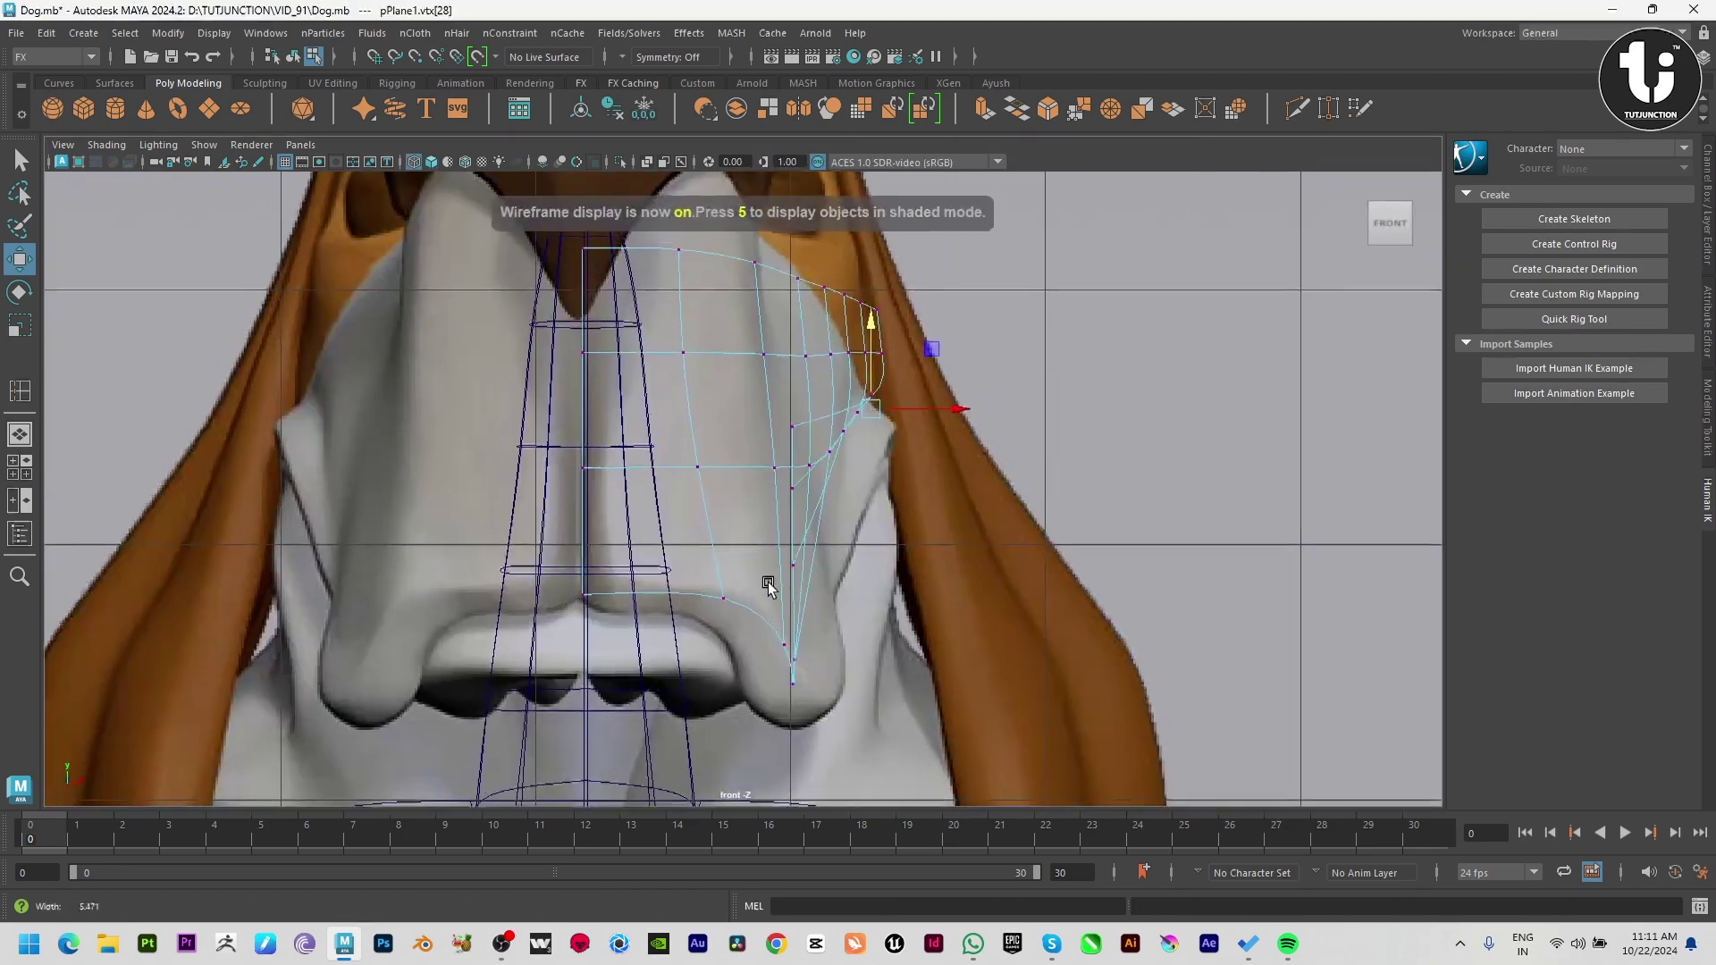
pyautogui.press('space')
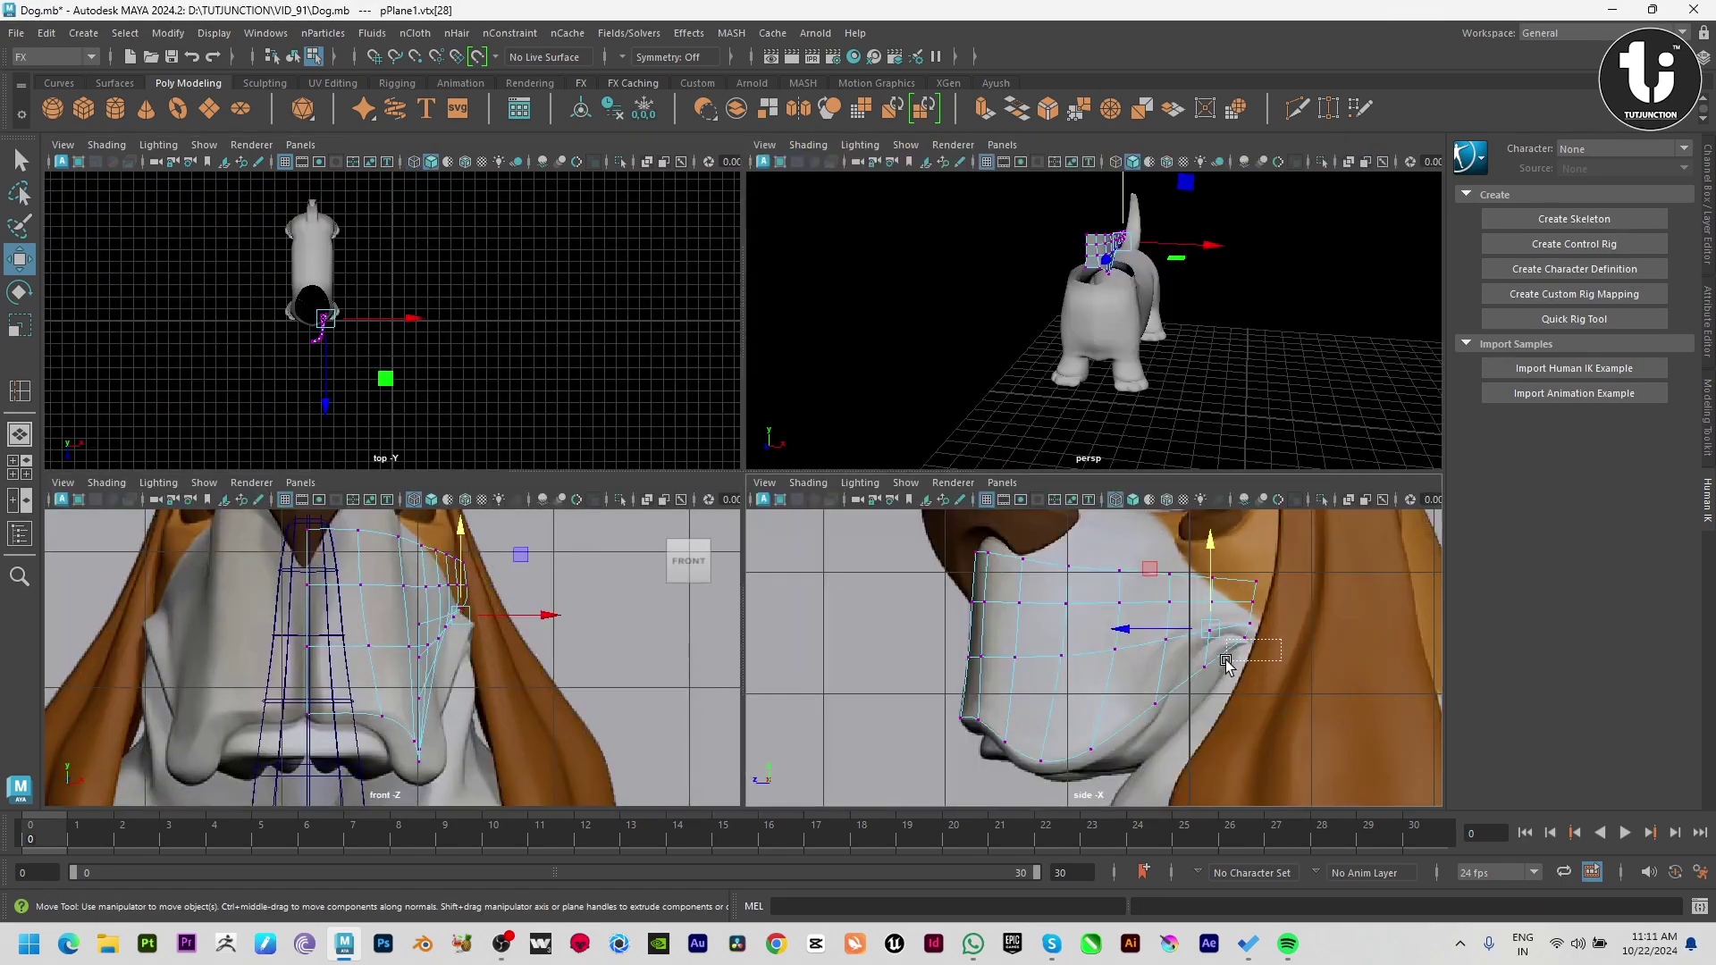
pyautogui.moveTo(1282, 640); pyautogui.dragTo(1226, 662)
pyautogui.press('space')
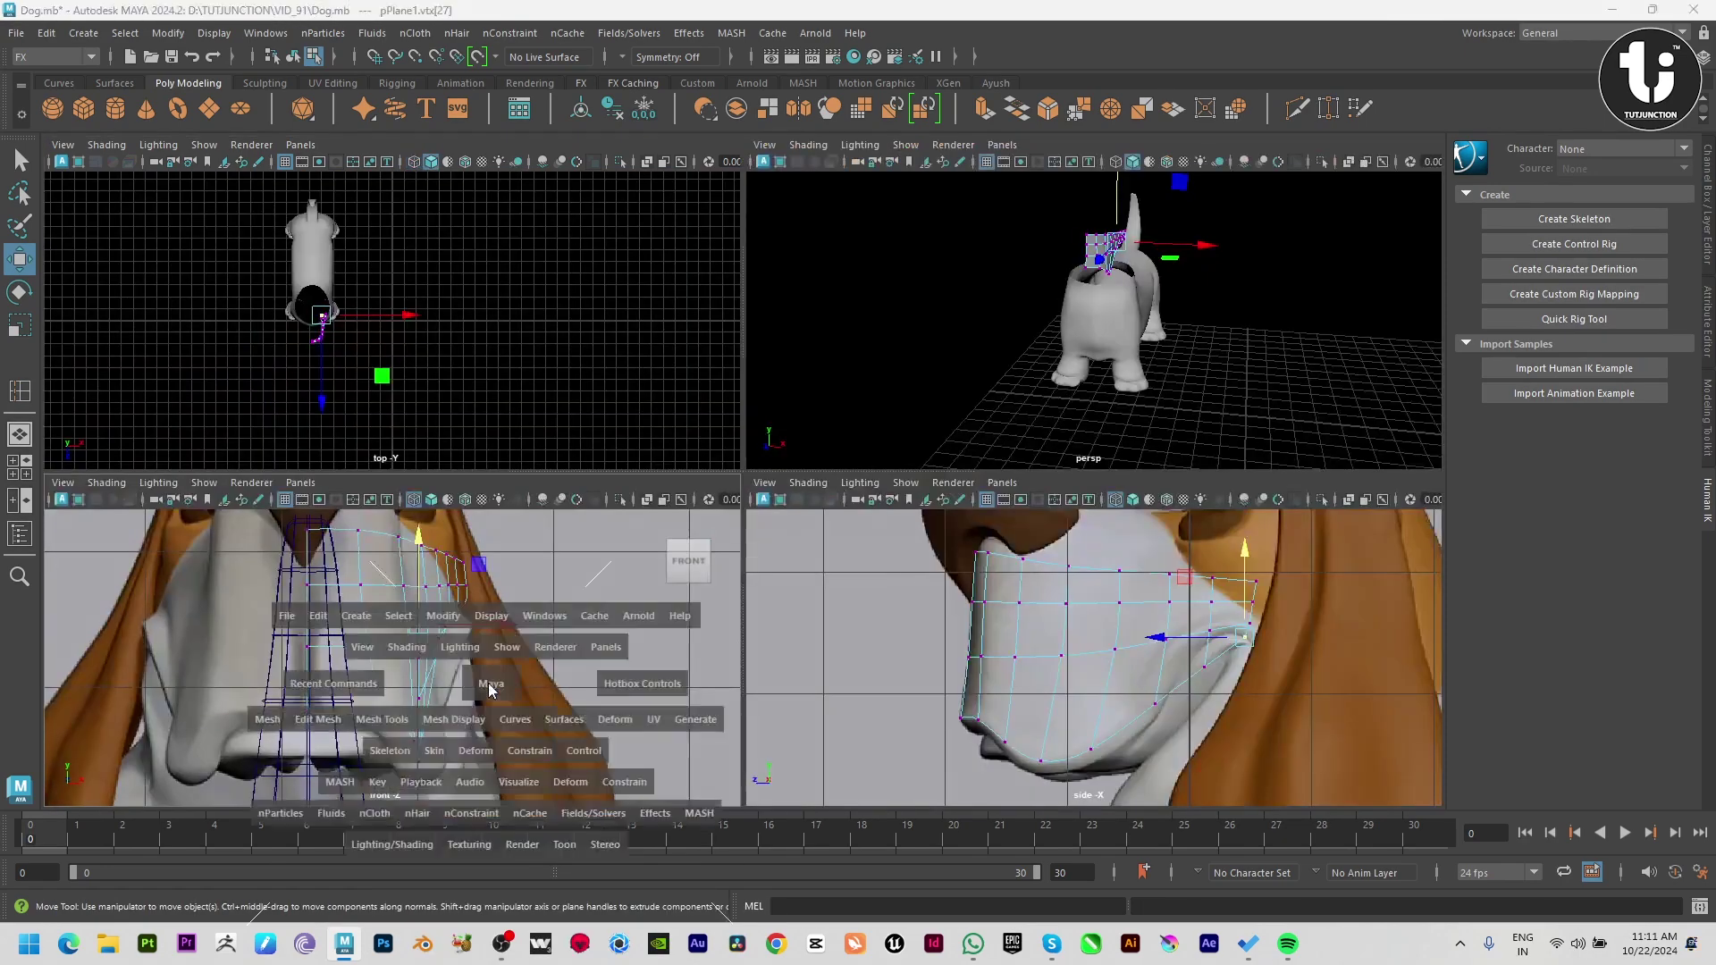
pyautogui.moveTo(858, 465); pyautogui.dragTo(894, 467)
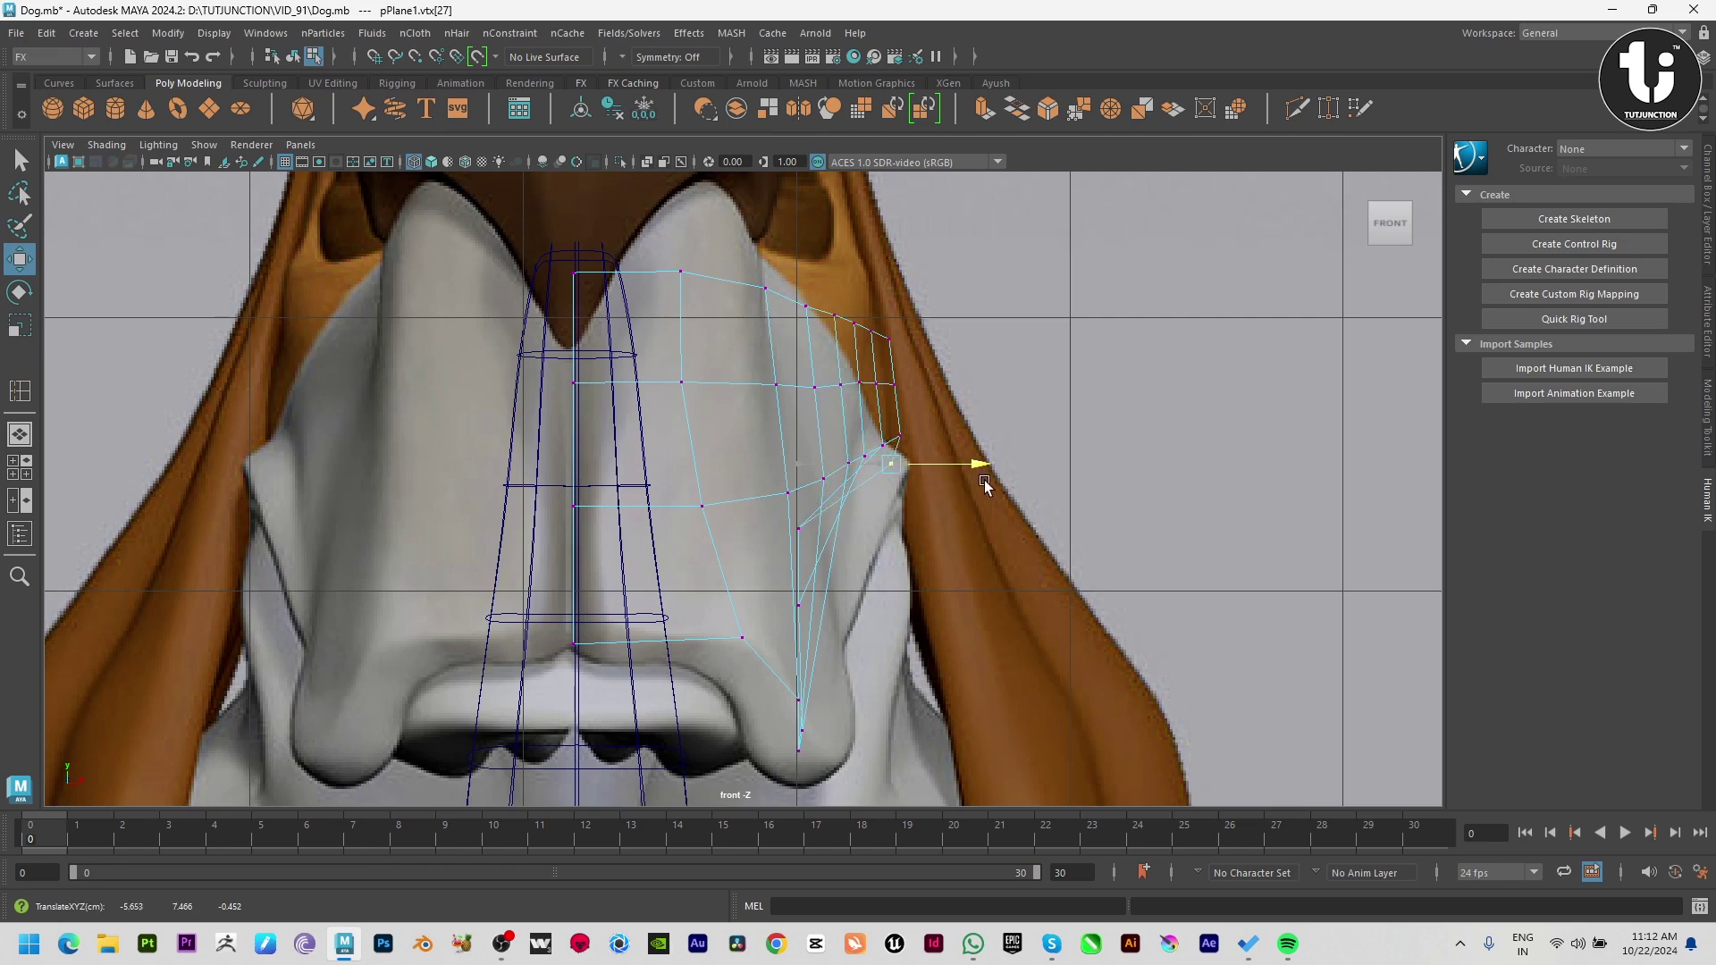
# Step: Move the lower outer-column vertices and the lower corner vertex out to the muzzle contour
pyautogui.click(810, 525)
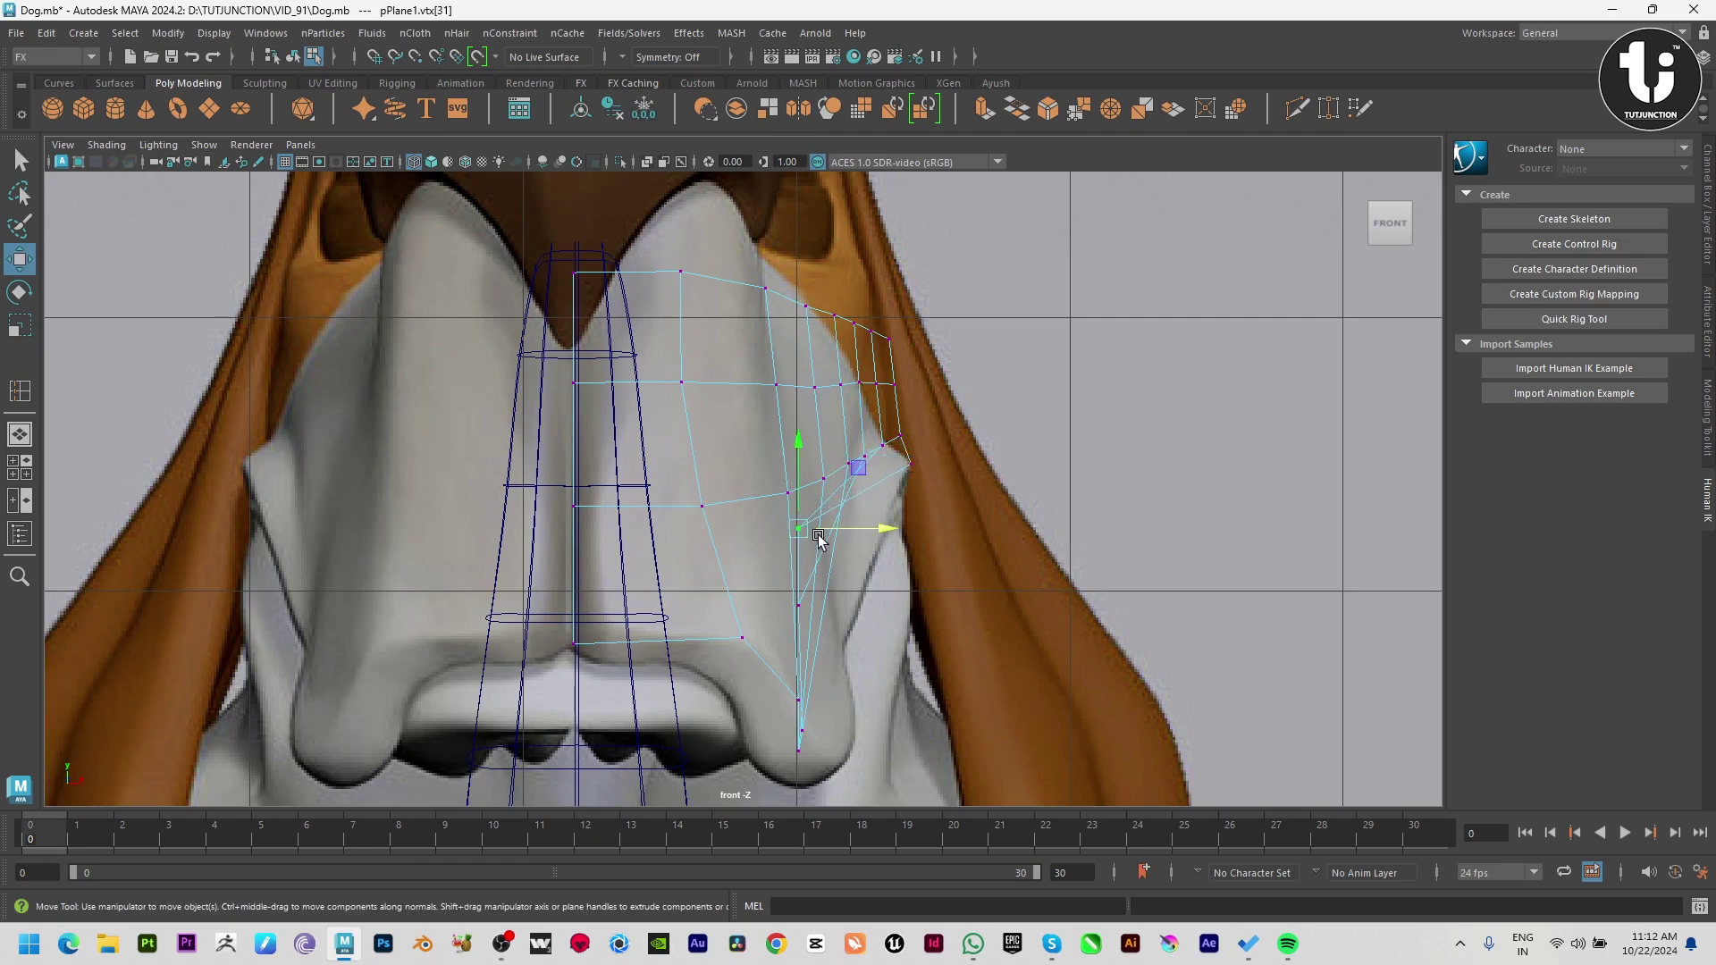
pyautogui.moveTo(840, 531); pyautogui.dragTo(912, 533)
pyautogui.click(790, 592)
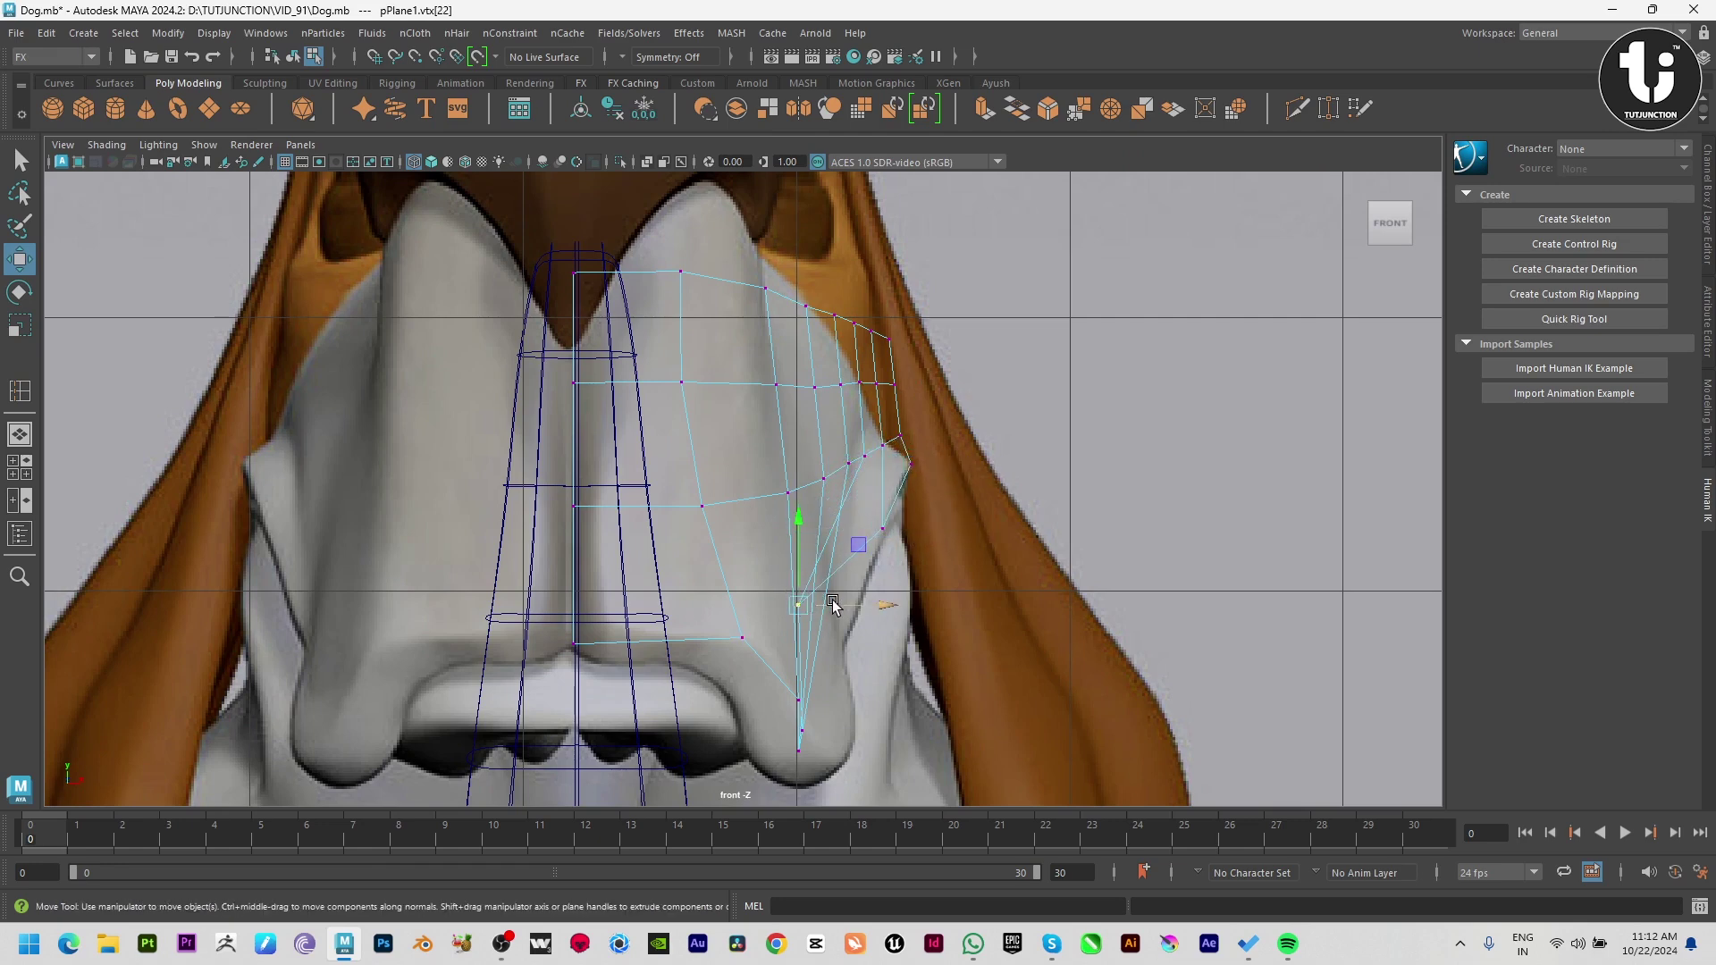
pyautogui.moveTo(832, 601); pyautogui.dragTo(900, 610)
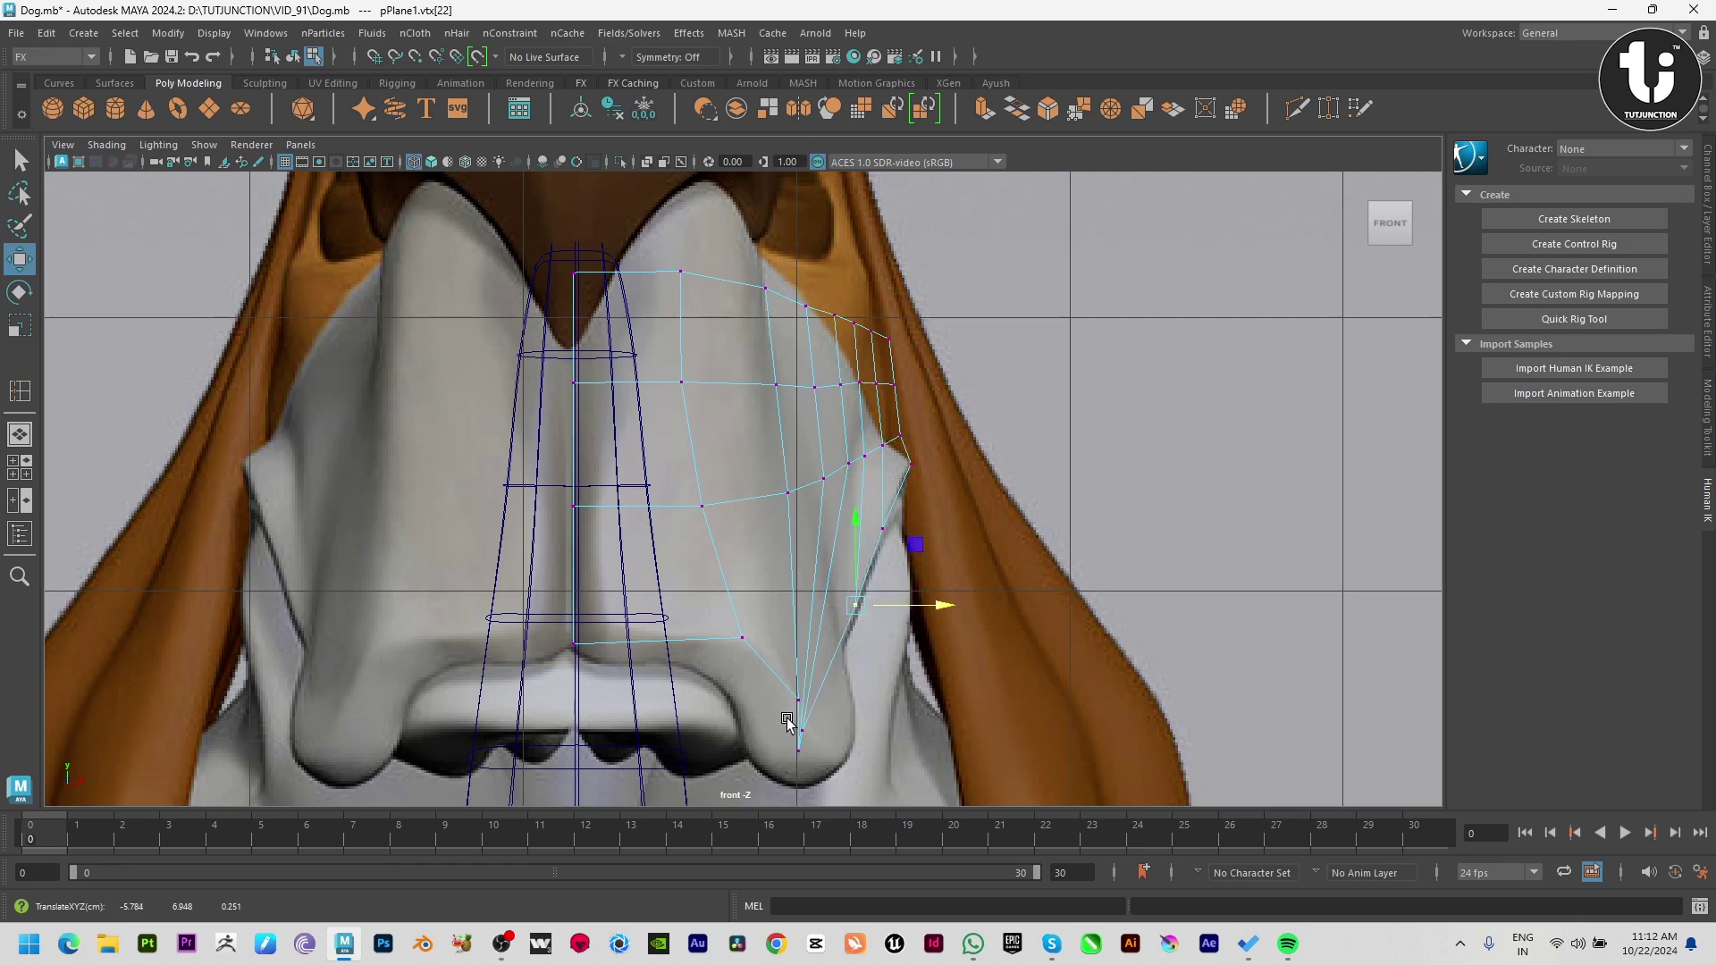
pyautogui.click(835, 728)
pyautogui.moveTo(759, 748)
pyautogui.mouseDown()
pyautogui.moveTo(903, 731)
pyautogui.moveTo(873, 760)
pyautogui.mouseUp()
pyautogui.click(799, 749)
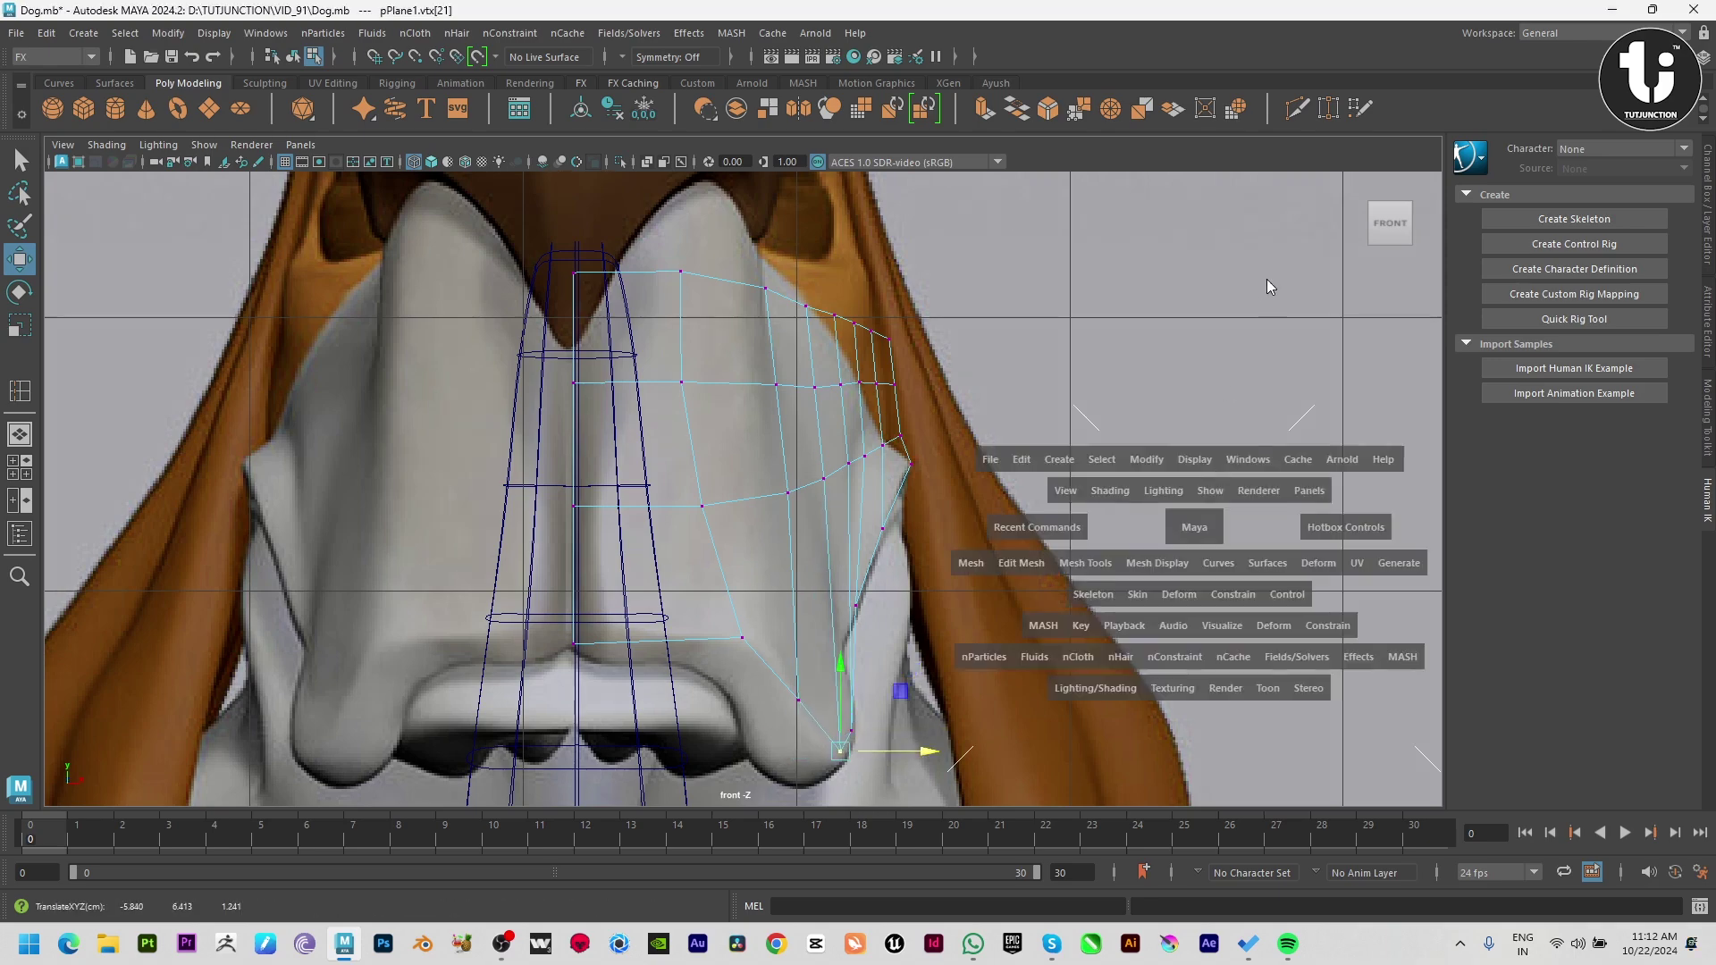
# Step: Return the plane to object mode and reselect it in the perspective view
pyautogui.moveTo(1189, 608); pyautogui.dragTo(1264, 284)
pyautogui.scroll(2, 906, 574)
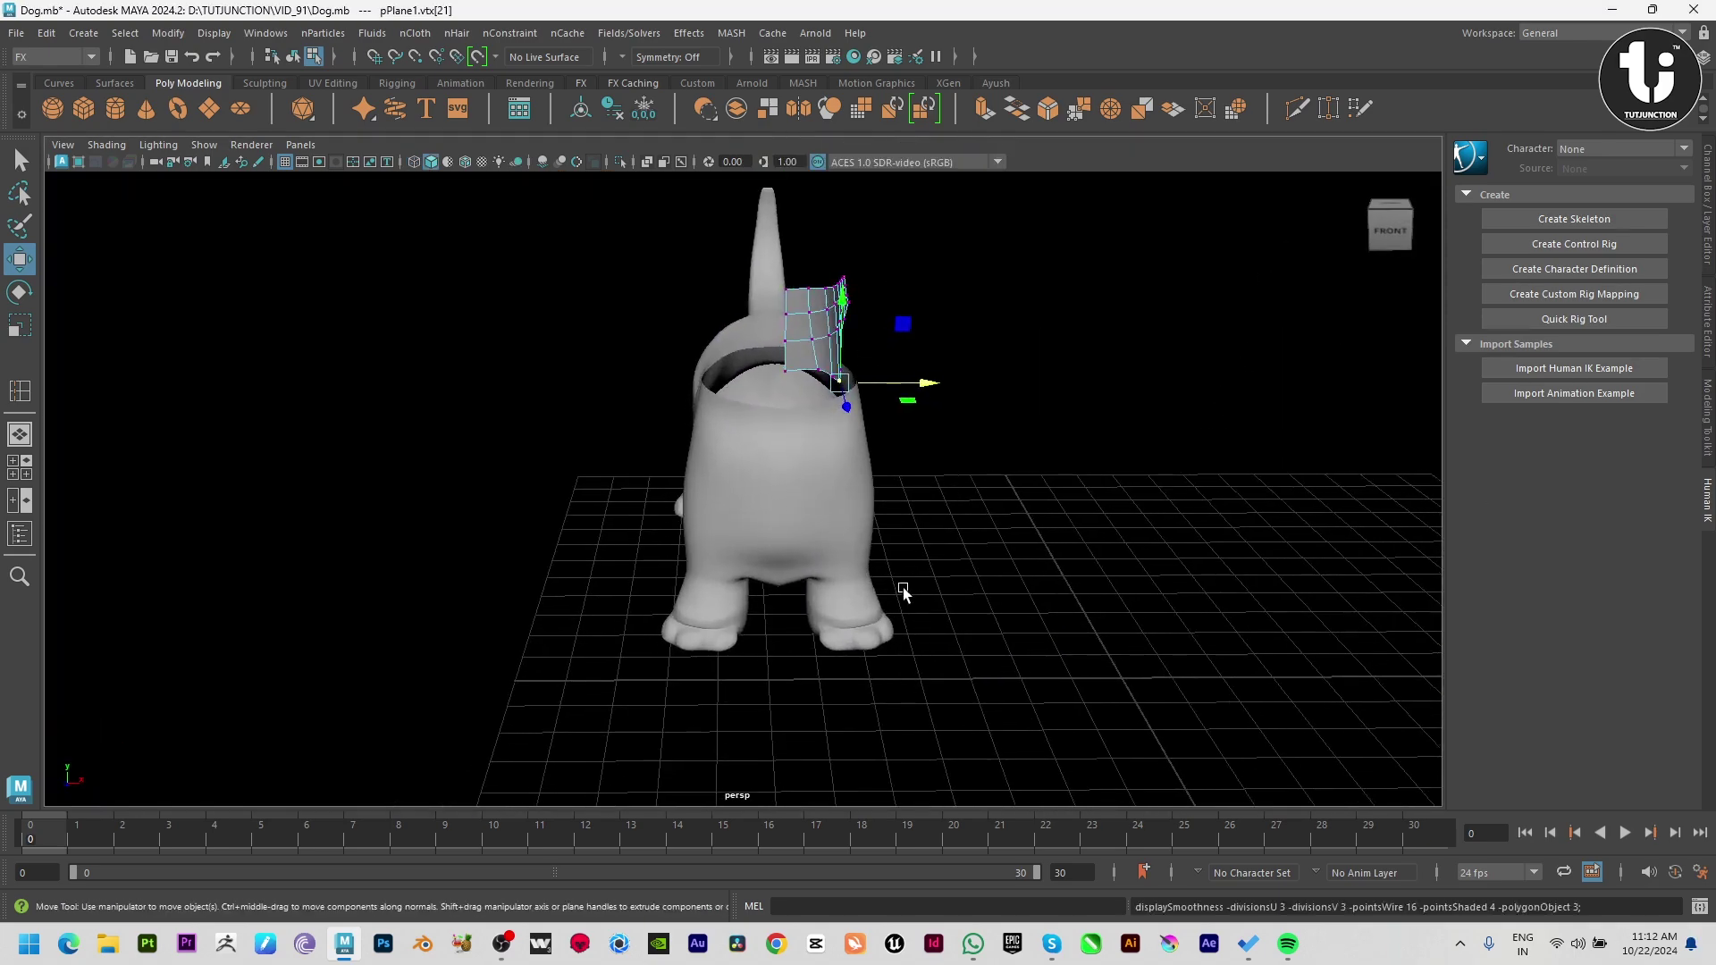
pyautogui.scroll(5, 903, 590)
pyautogui.scroll(-5, 268, 563)
pyautogui.moveTo(754, 409); pyautogui.dragTo(897, 329, button='right')
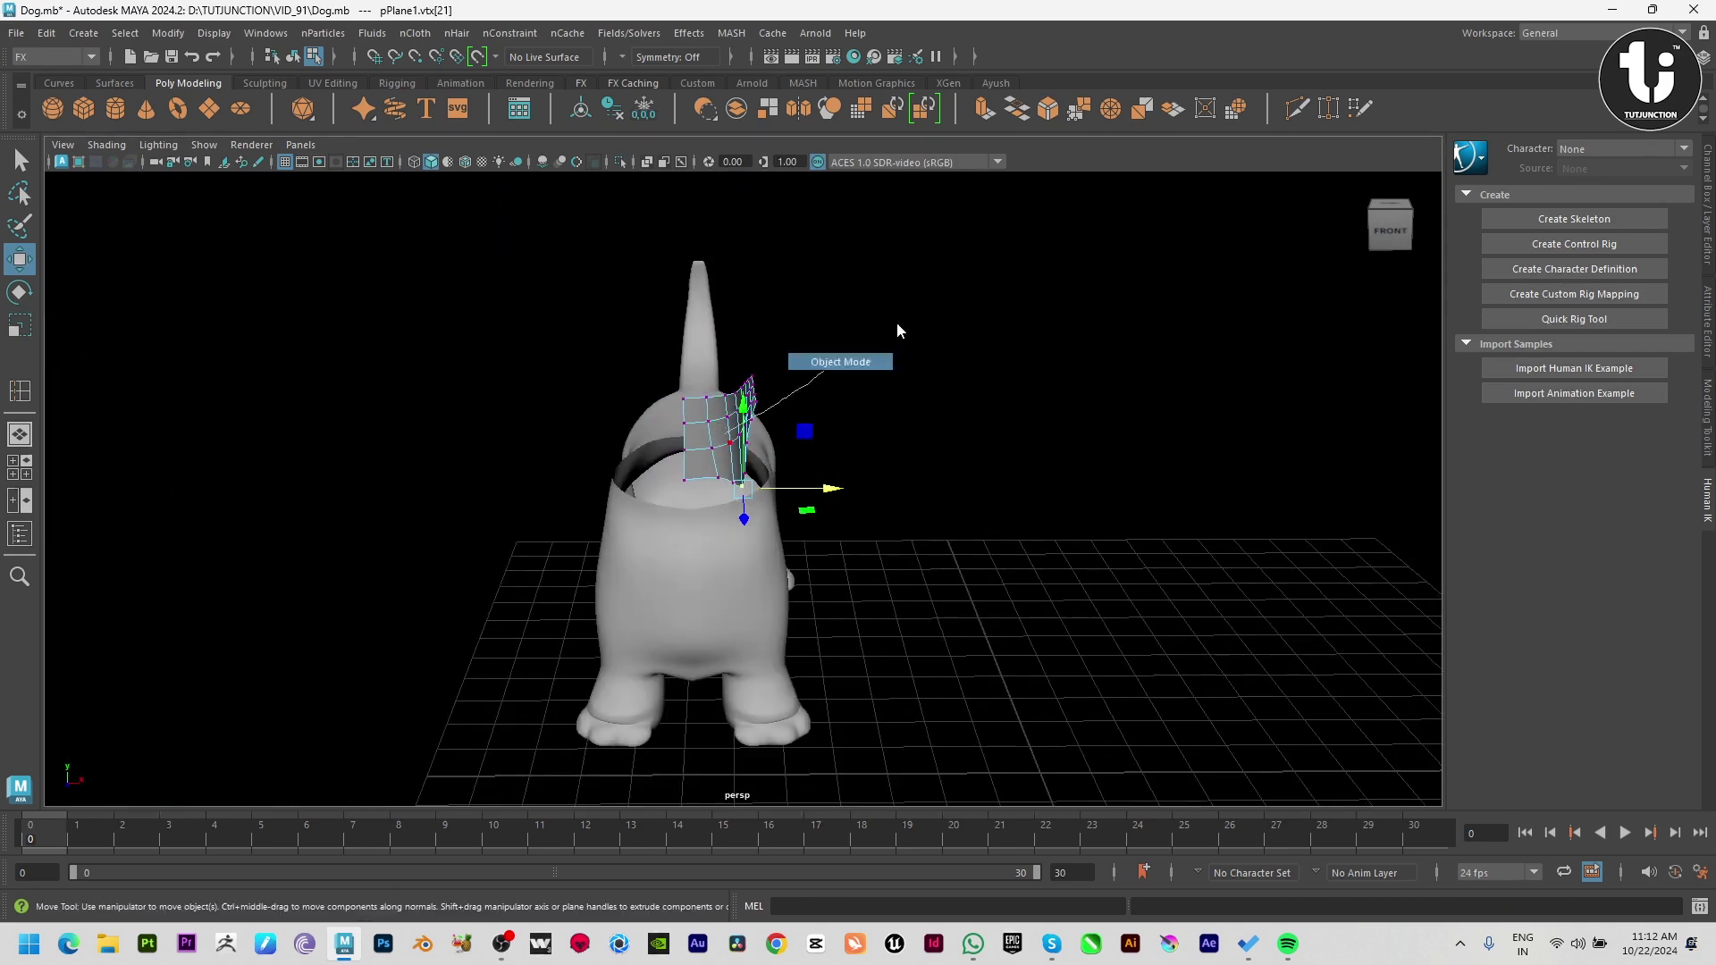
pyautogui.moveTo(897, 329)
pyautogui.keyDown('alt'); pyautogui.mouseDown()
pyautogui.moveTo(957, 465)
pyautogui.moveTo(786, 414)
pyautogui.mouseUp(); pyautogui.keyUp('alt')
pyautogui.click(786, 414)
pyautogui.press('space')
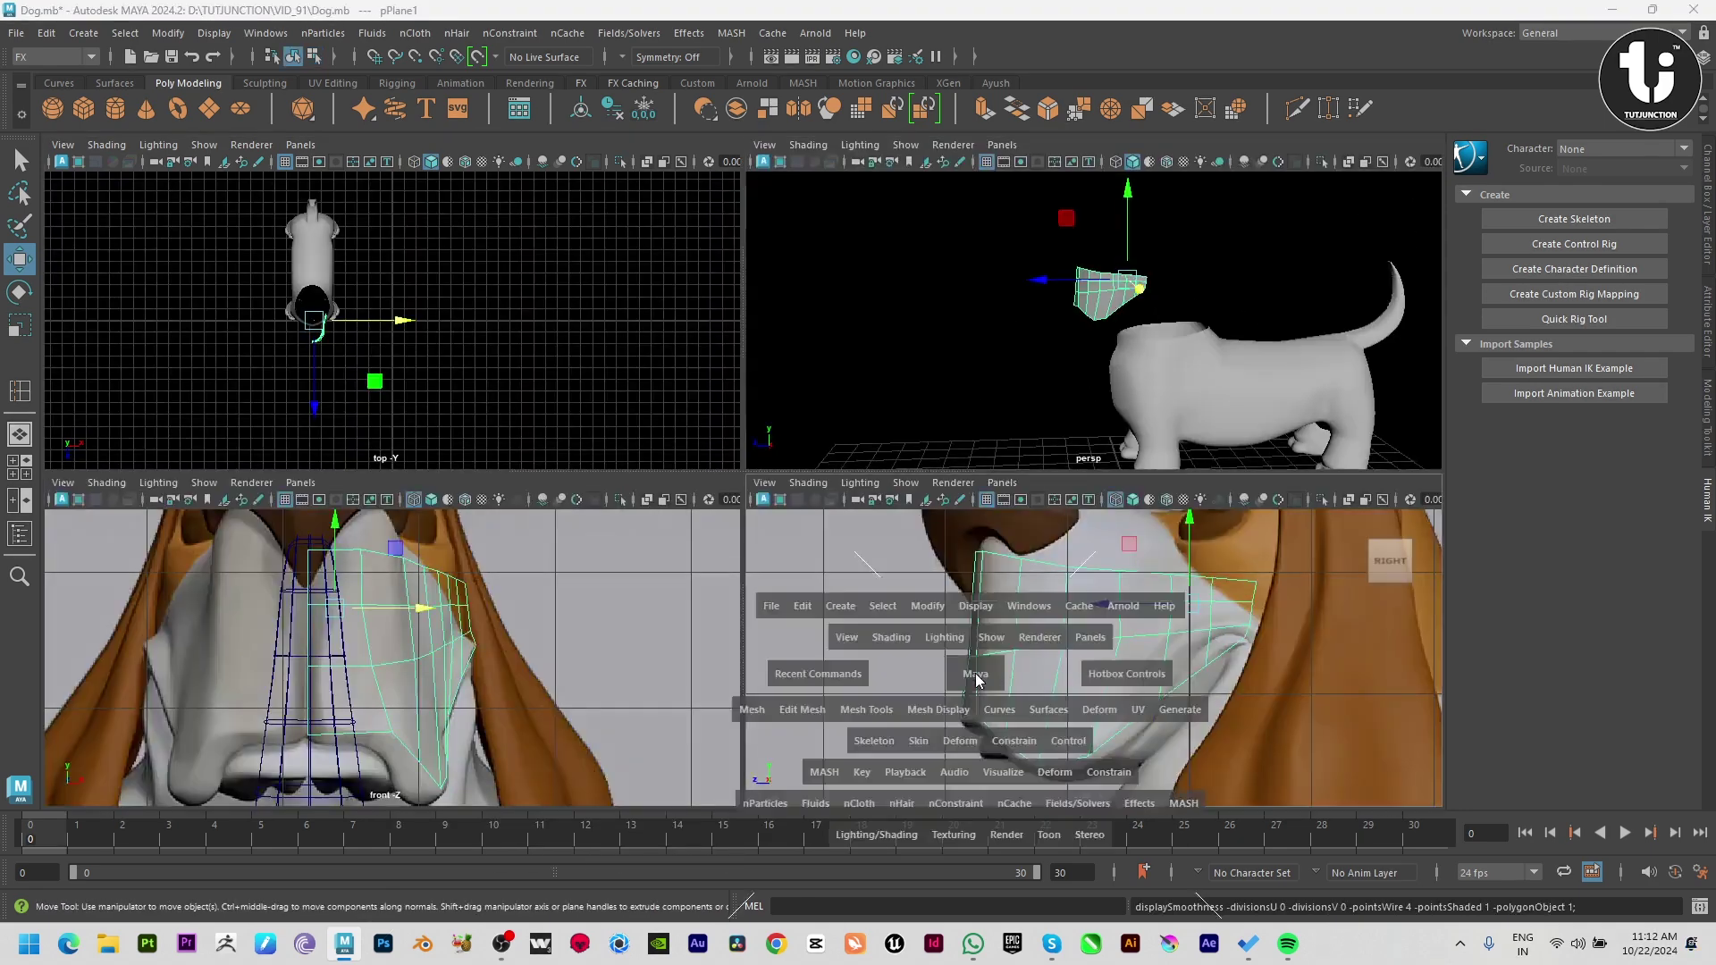
pyautogui.scroll(-2, 908, 675)
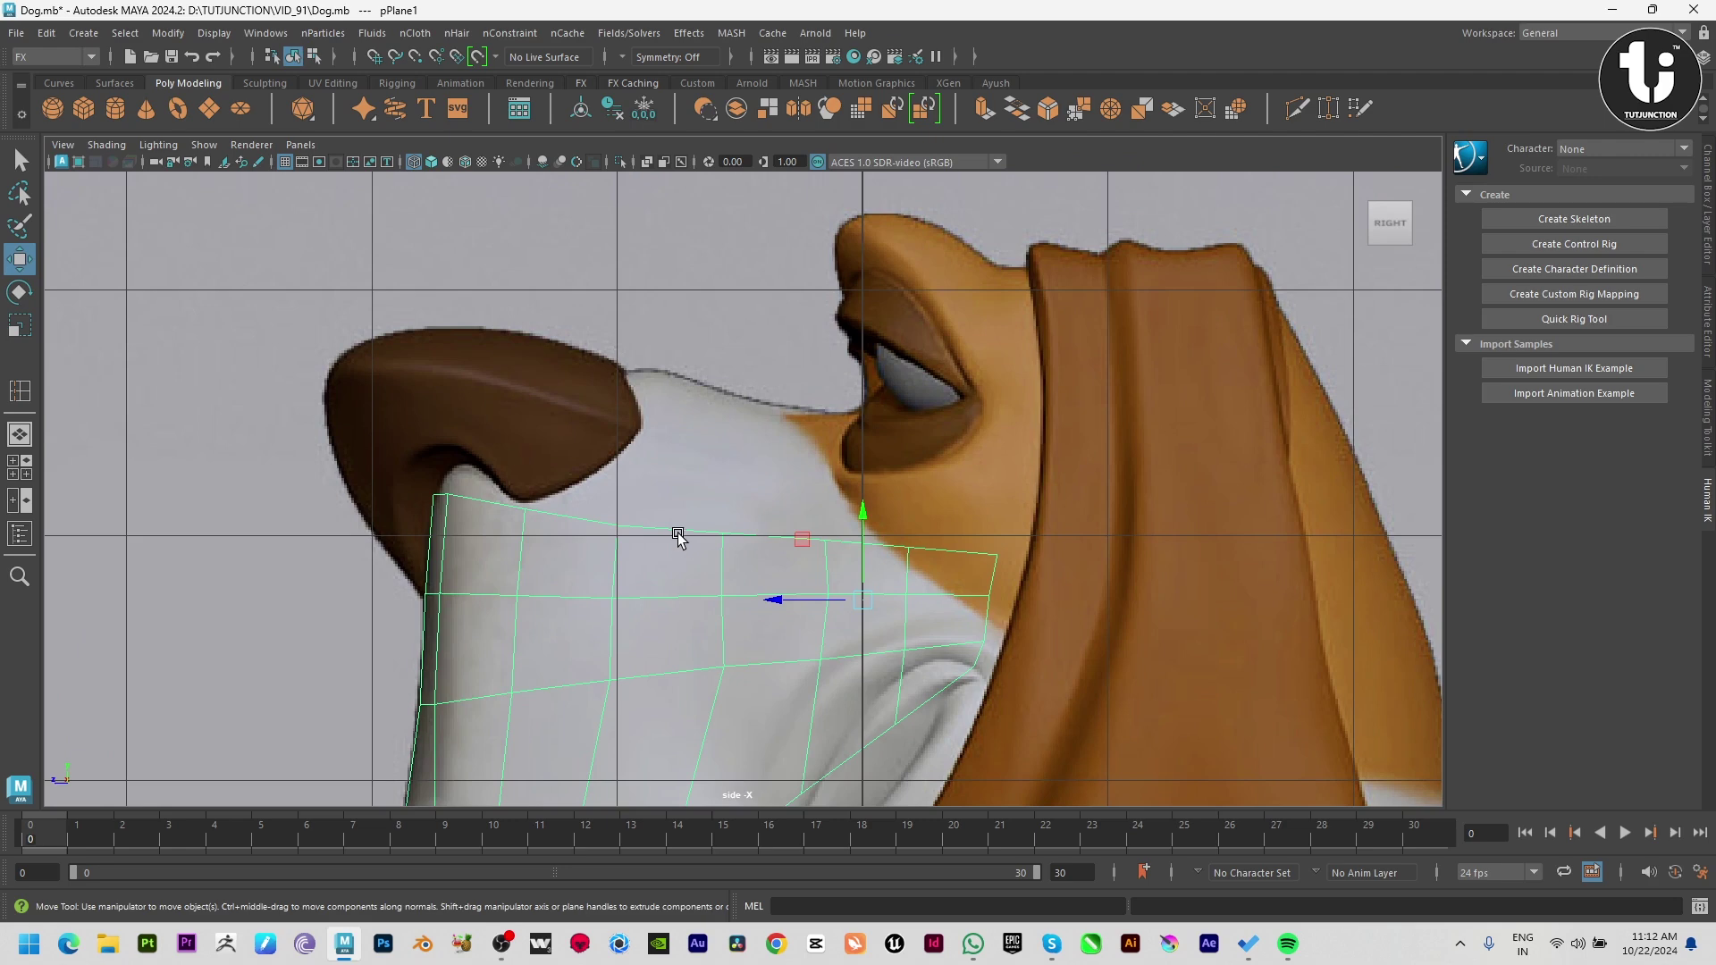
# Step: Extrude the plane's top front edge up onto the nose
pyautogui.moveTo(454, 494); pyautogui.dragTo(458, 433, button='right')
pyautogui.moveTo(411, 449); pyautogui.dragTo(536, 563)
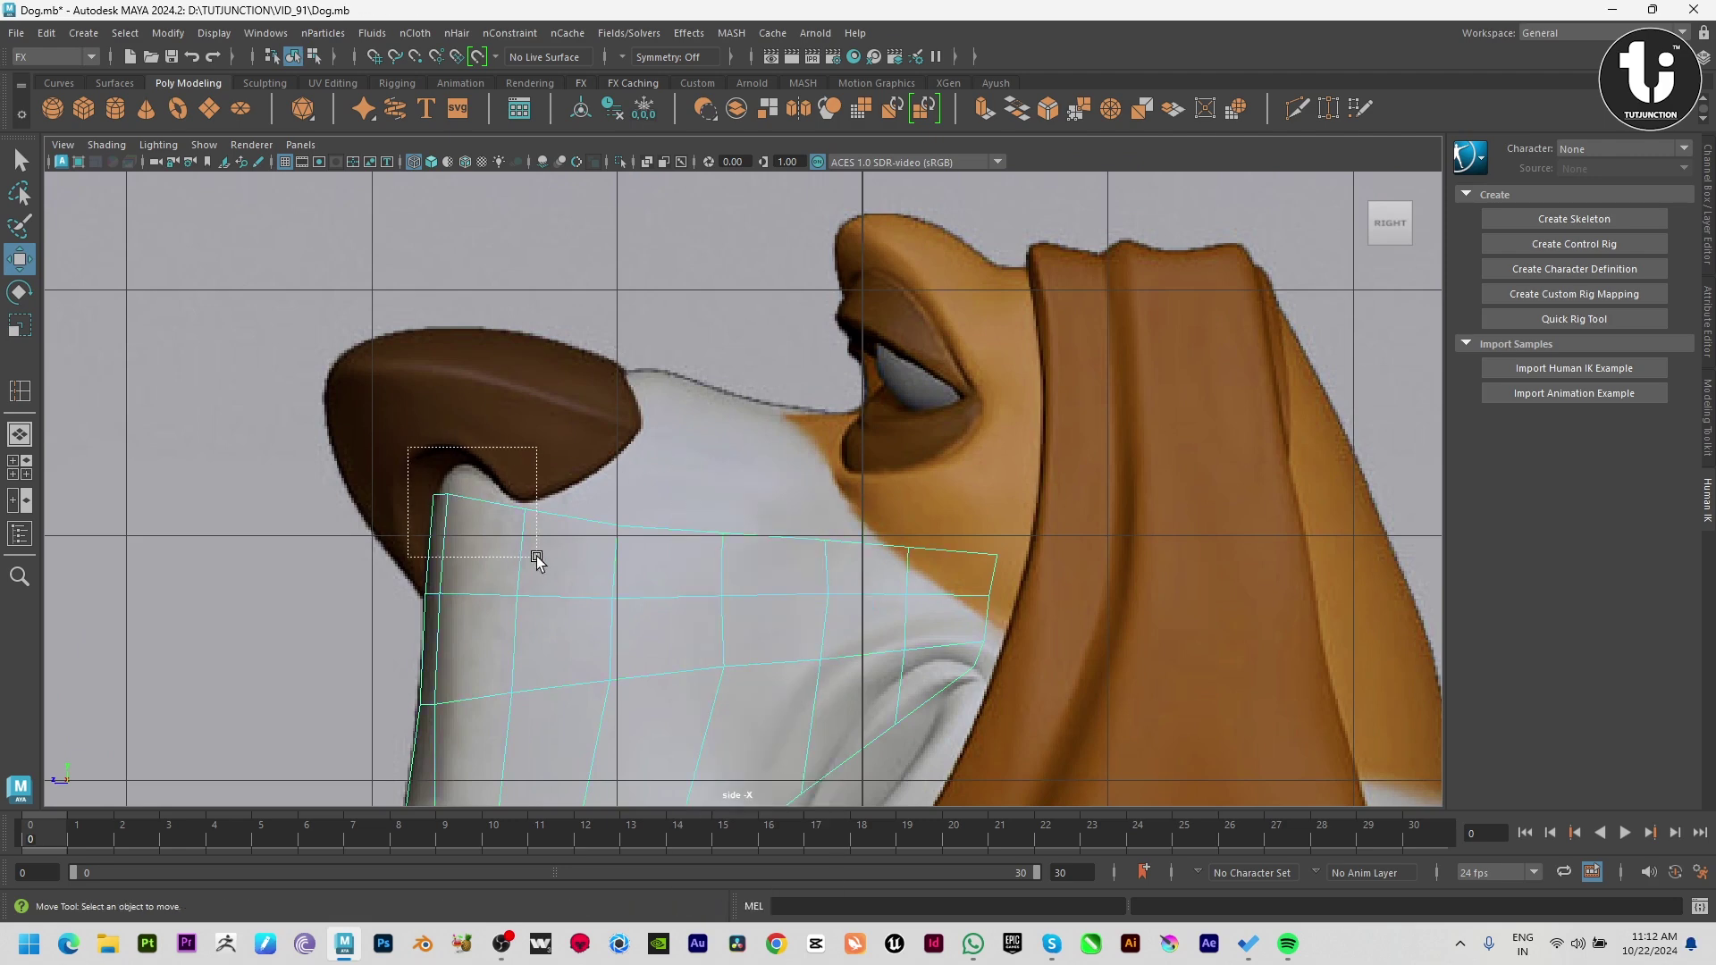
pyautogui.keyDown('shift'); pyautogui.moveTo(527, 433); pyautogui.dragTo(537, 299); pyautogui.keyUp('shift')
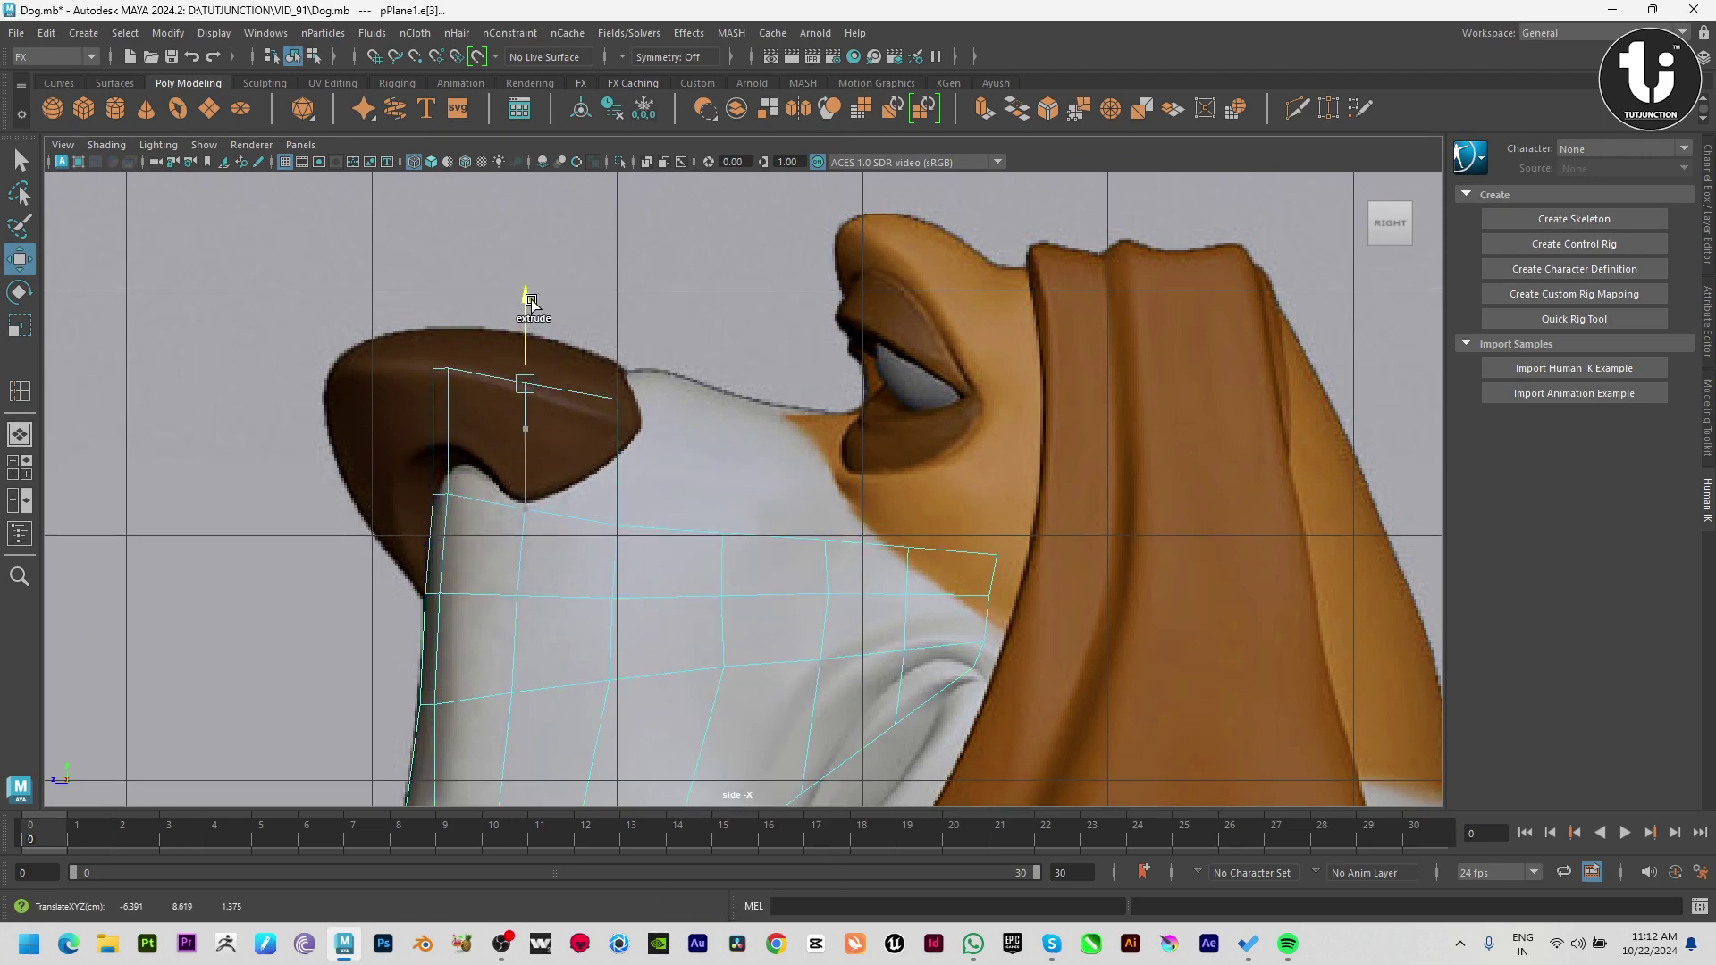
pyautogui.moveTo(577, 380); pyautogui.dragTo(569, 407)
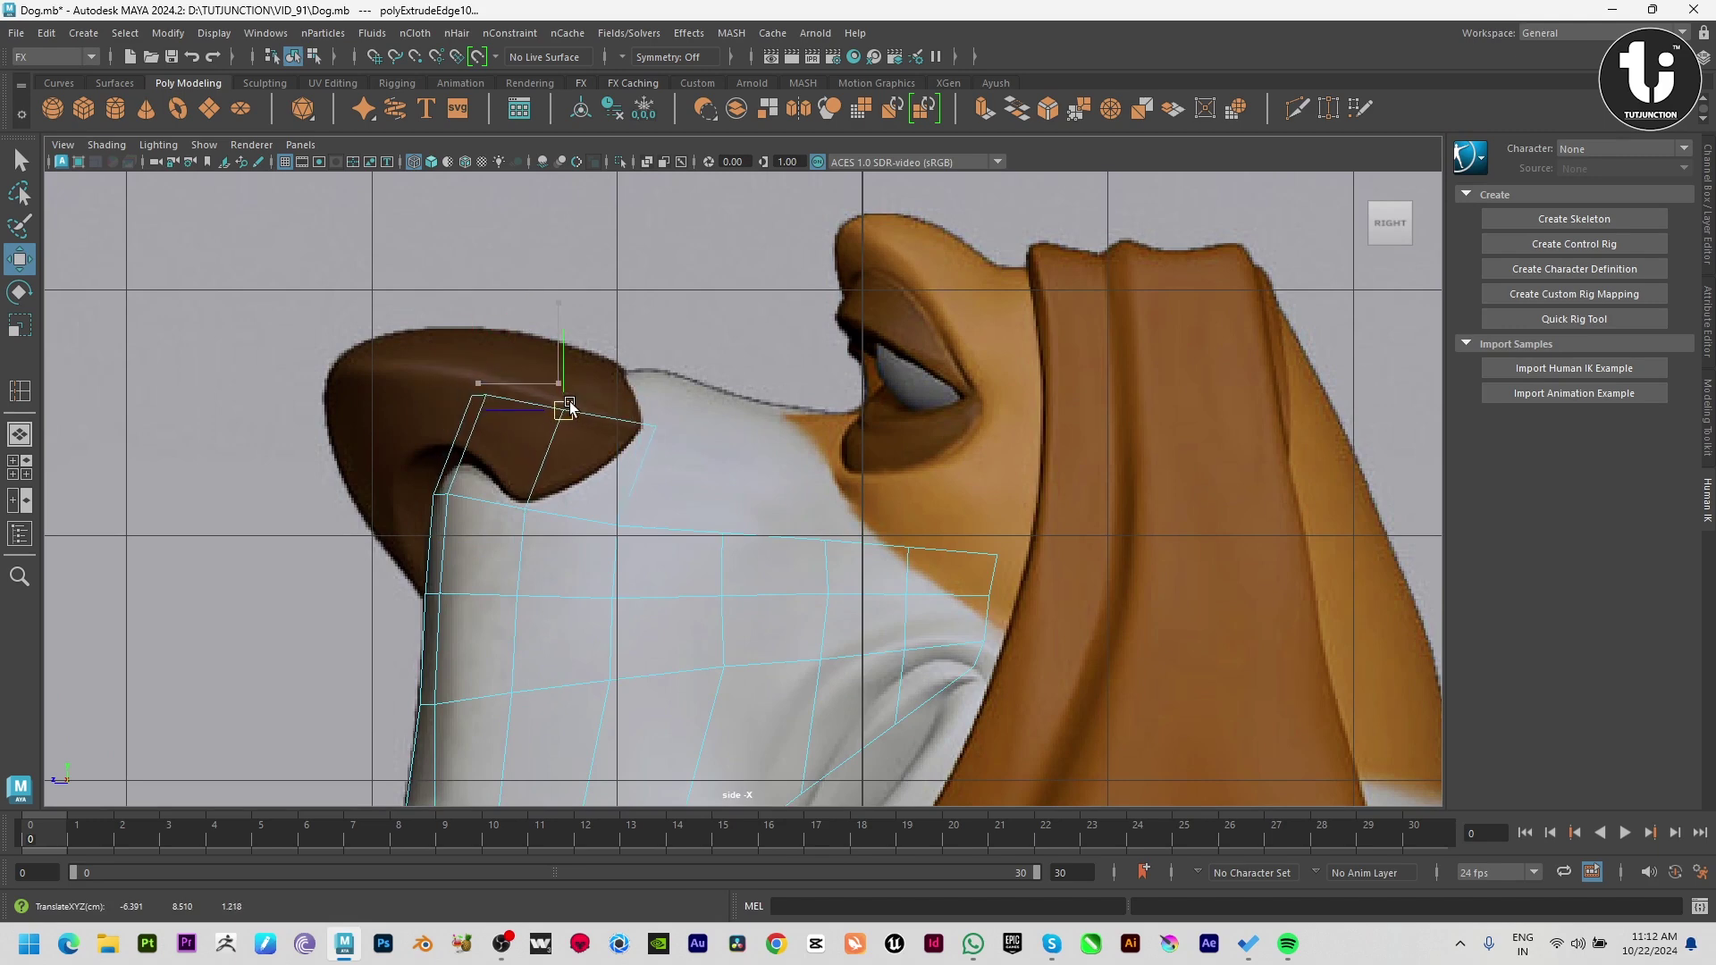
pyautogui.moveTo(469, 519); pyautogui.dragTo(469, 572)
pyautogui.scroll(3, 605, 662)
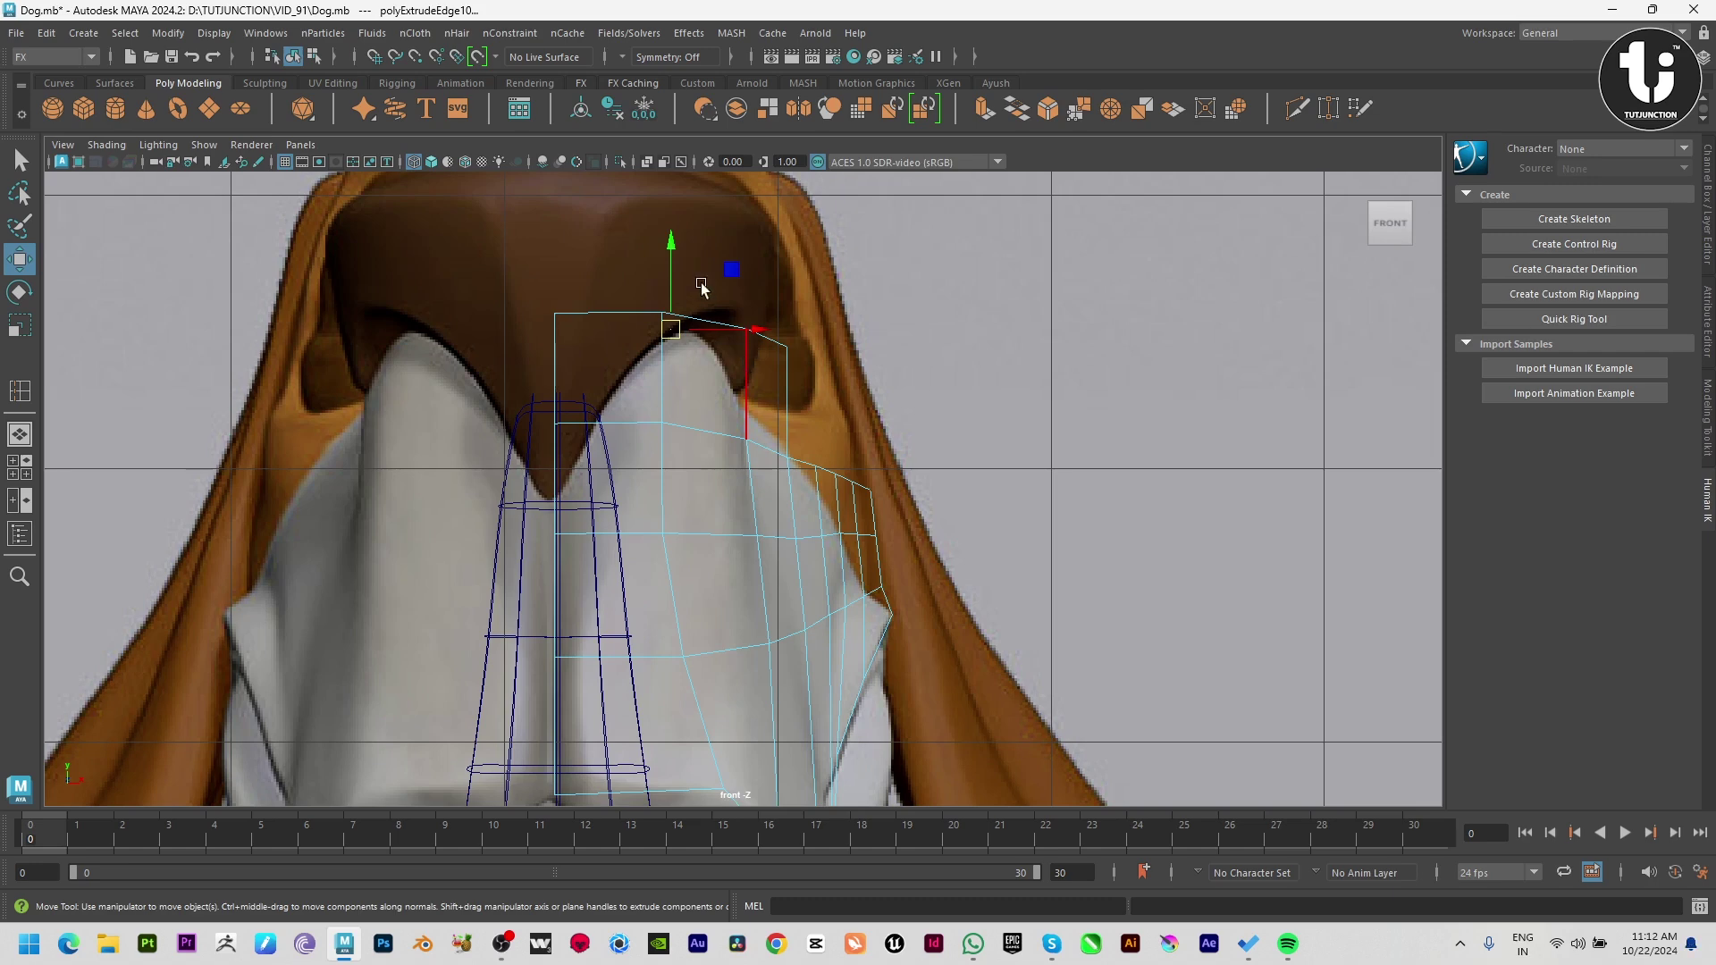
# Step: Fit the new edge's corner vertices down onto the nose in front and side views
pyautogui.click(765, 332)
pyautogui.press('F9')
pyautogui.moveTo(744, 332); pyautogui.dragTo(737, 340)
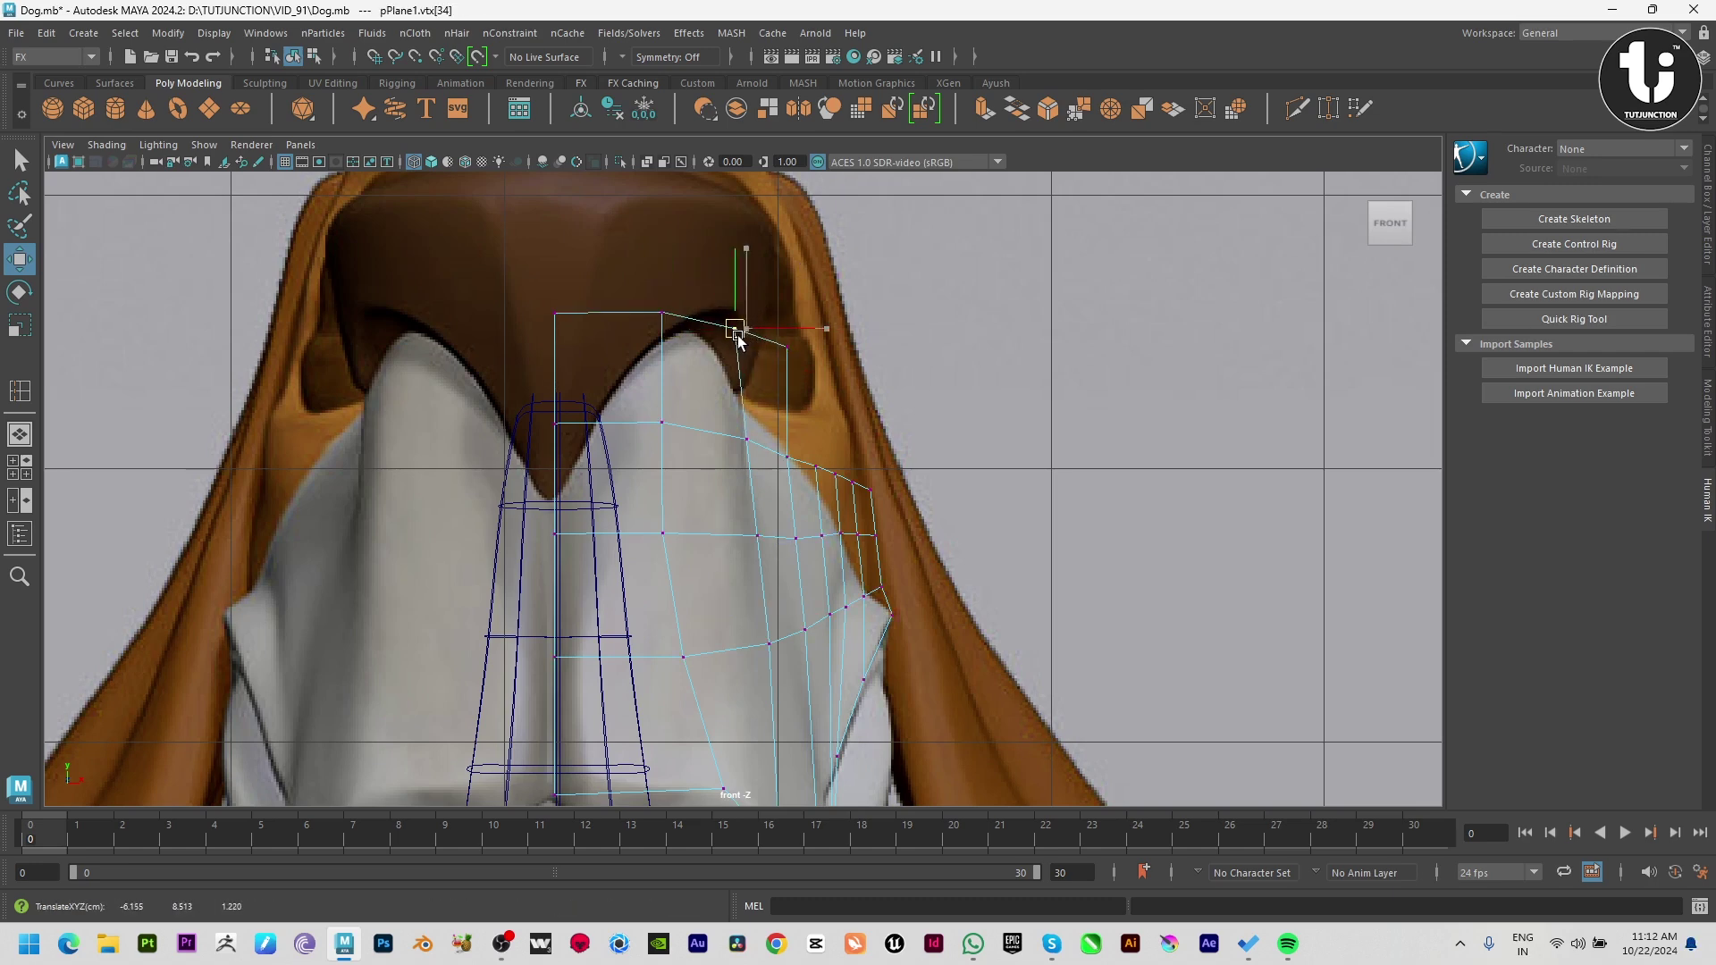
pyautogui.click(787, 348)
pyautogui.press('space')
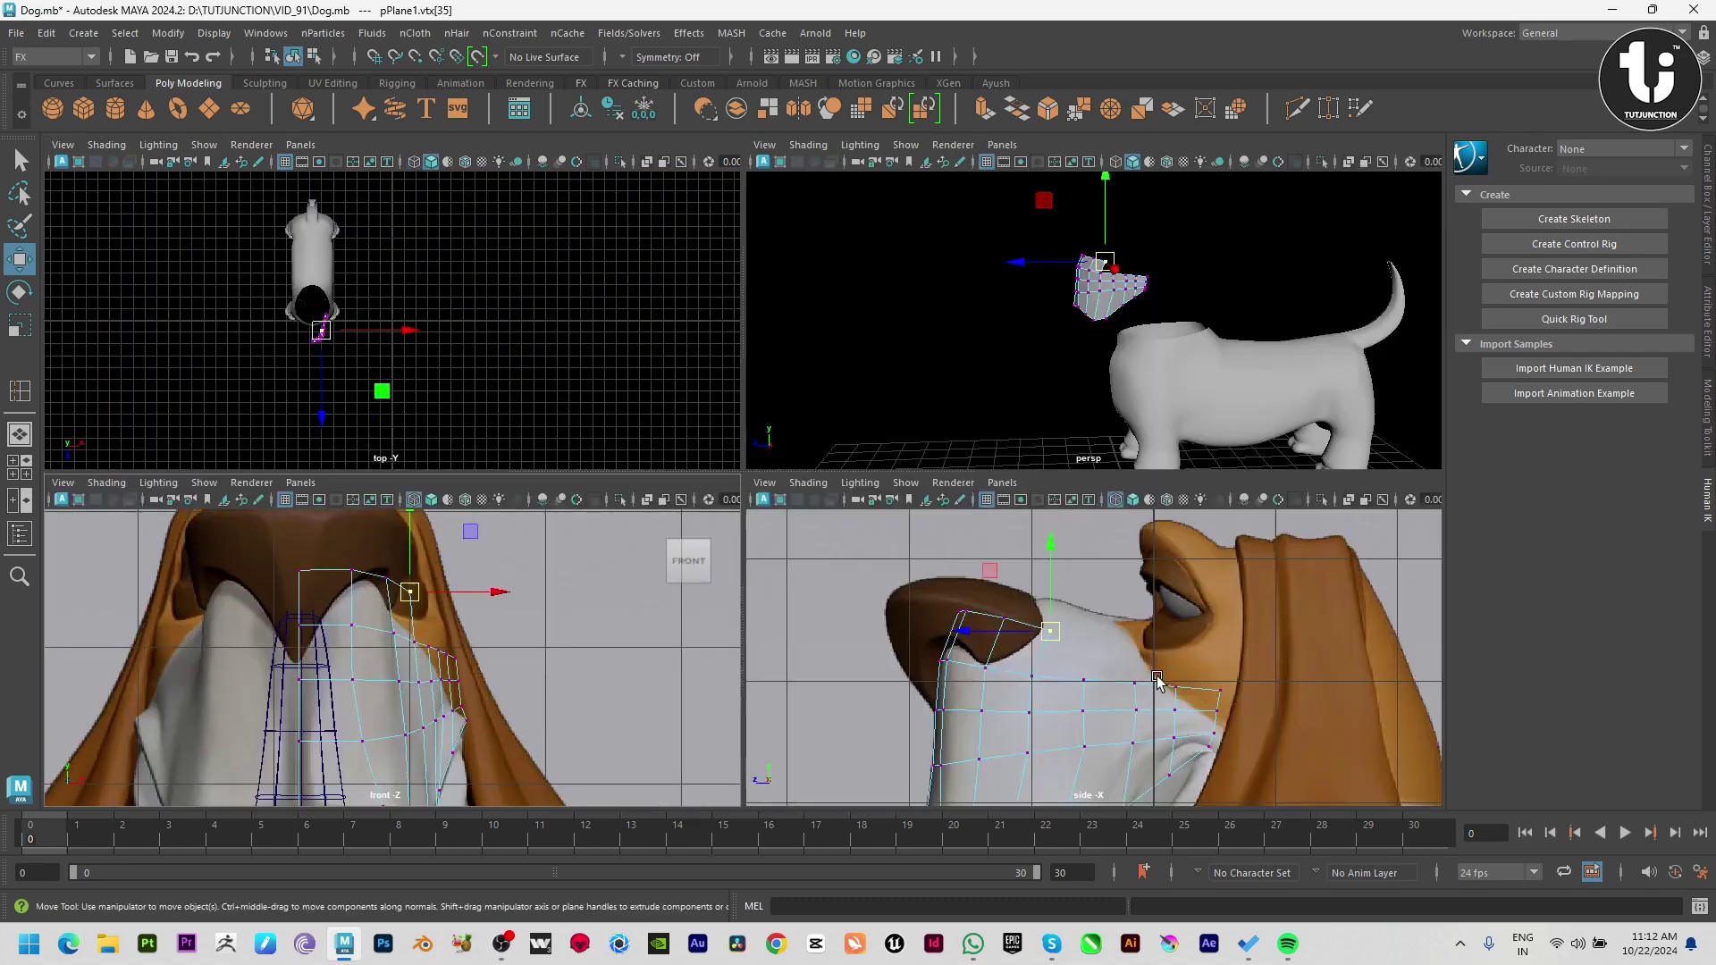
pyautogui.press('space')
pyautogui.moveTo(669, 494); pyautogui.dragTo(651, 503, button='middle')
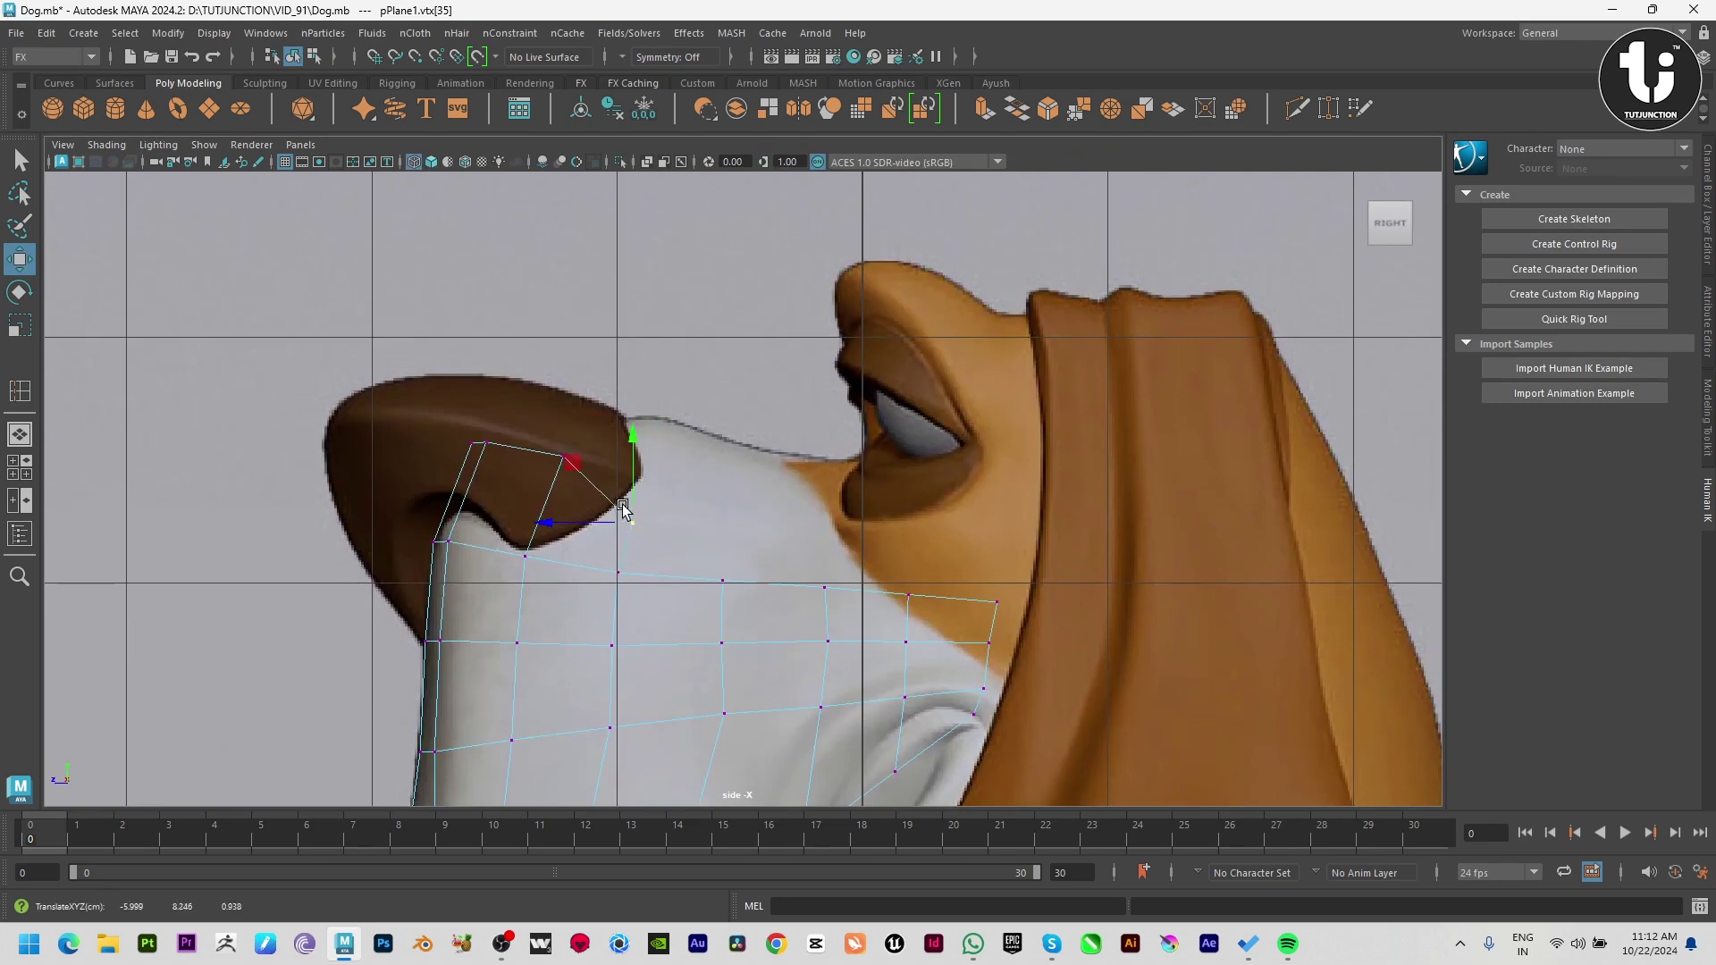
pyautogui.click(572, 462)
pyautogui.moveTo(574, 461); pyautogui.dragTo(560, 475, button='middle')
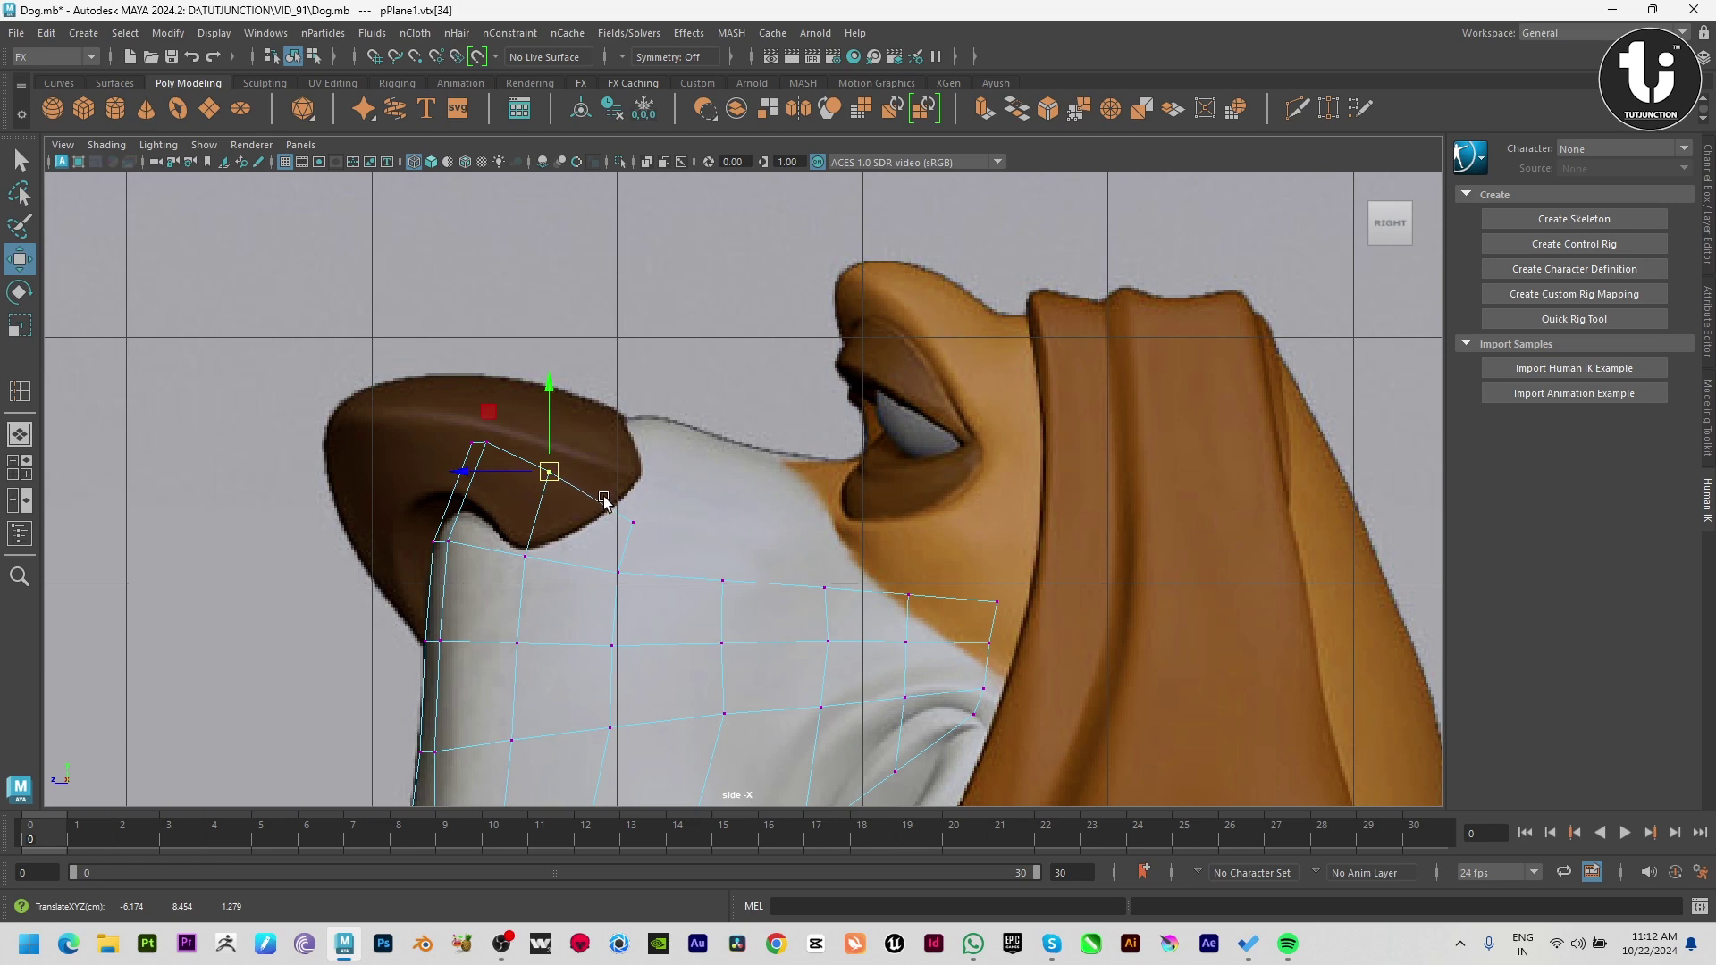
# Step: Extrude a strip back along the muzzle top and lower its vertex onto the muzzle
pyautogui.press('F10')
pyautogui.click(577, 453)
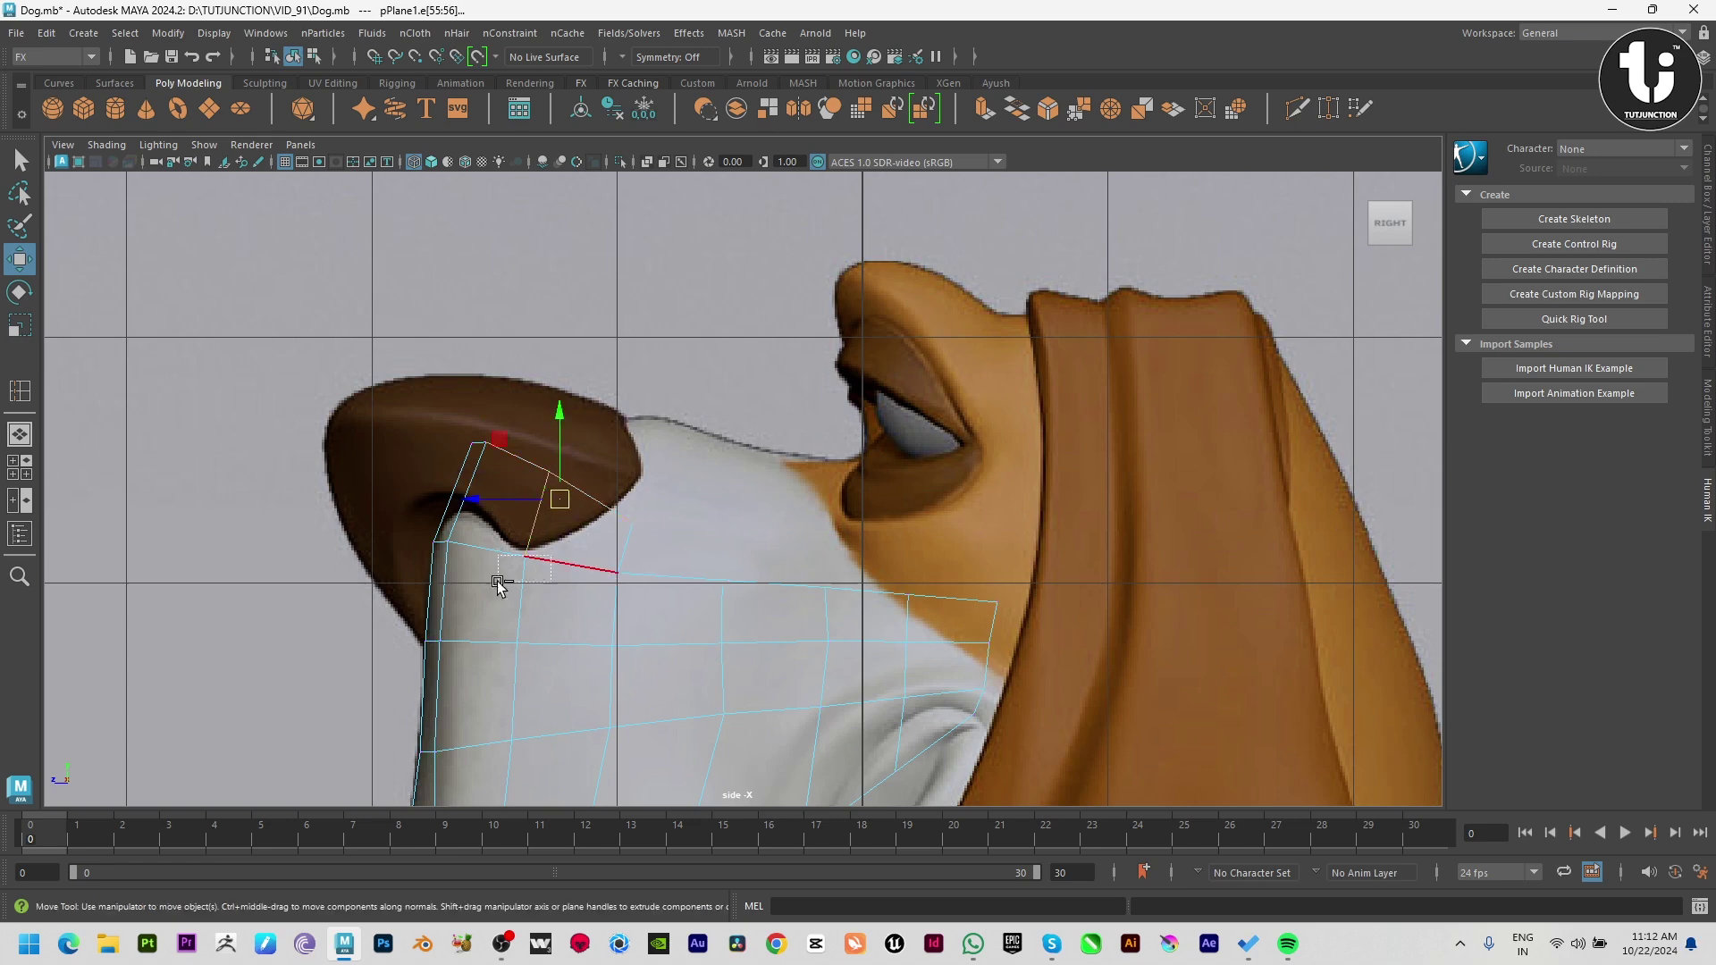
pyautogui.keyDown('ctrl'); pyautogui.moveTo(498, 585); pyautogui.dragTo(497, 585); pyautogui.keyUp('ctrl')
pyautogui.keyDown('shift'); pyautogui.moveTo(539, 479); pyautogui.dragTo(708, 447); pyautogui.keyUp('shift')
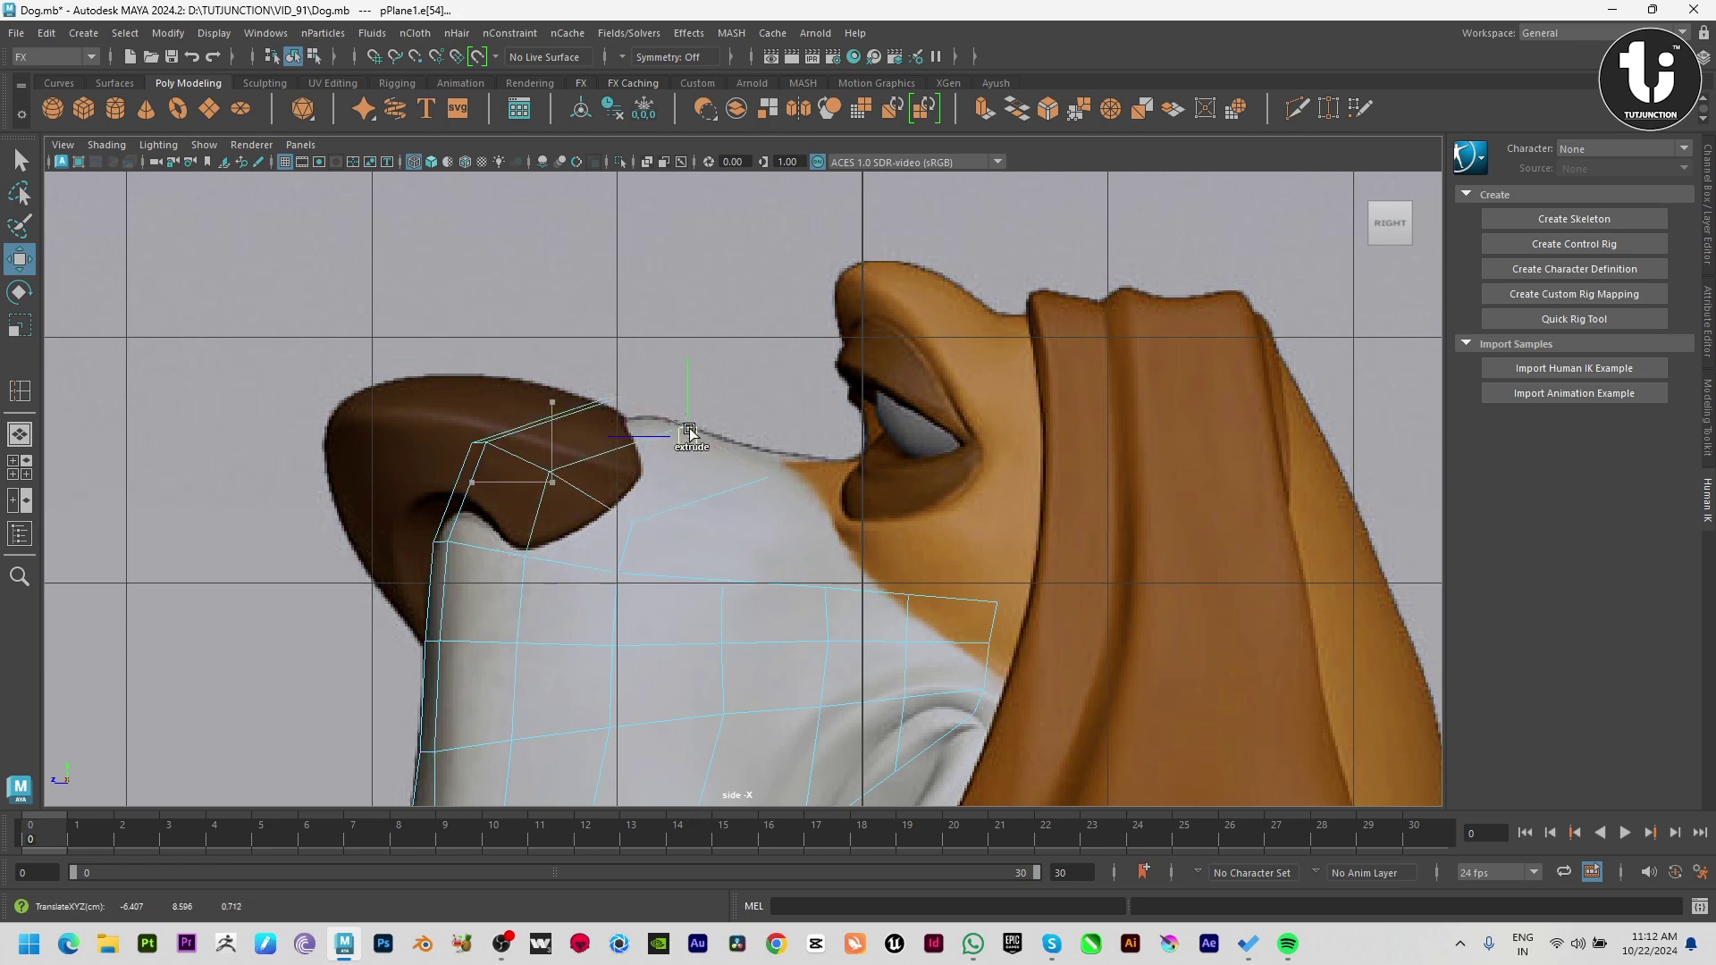
pyautogui.press('F9')
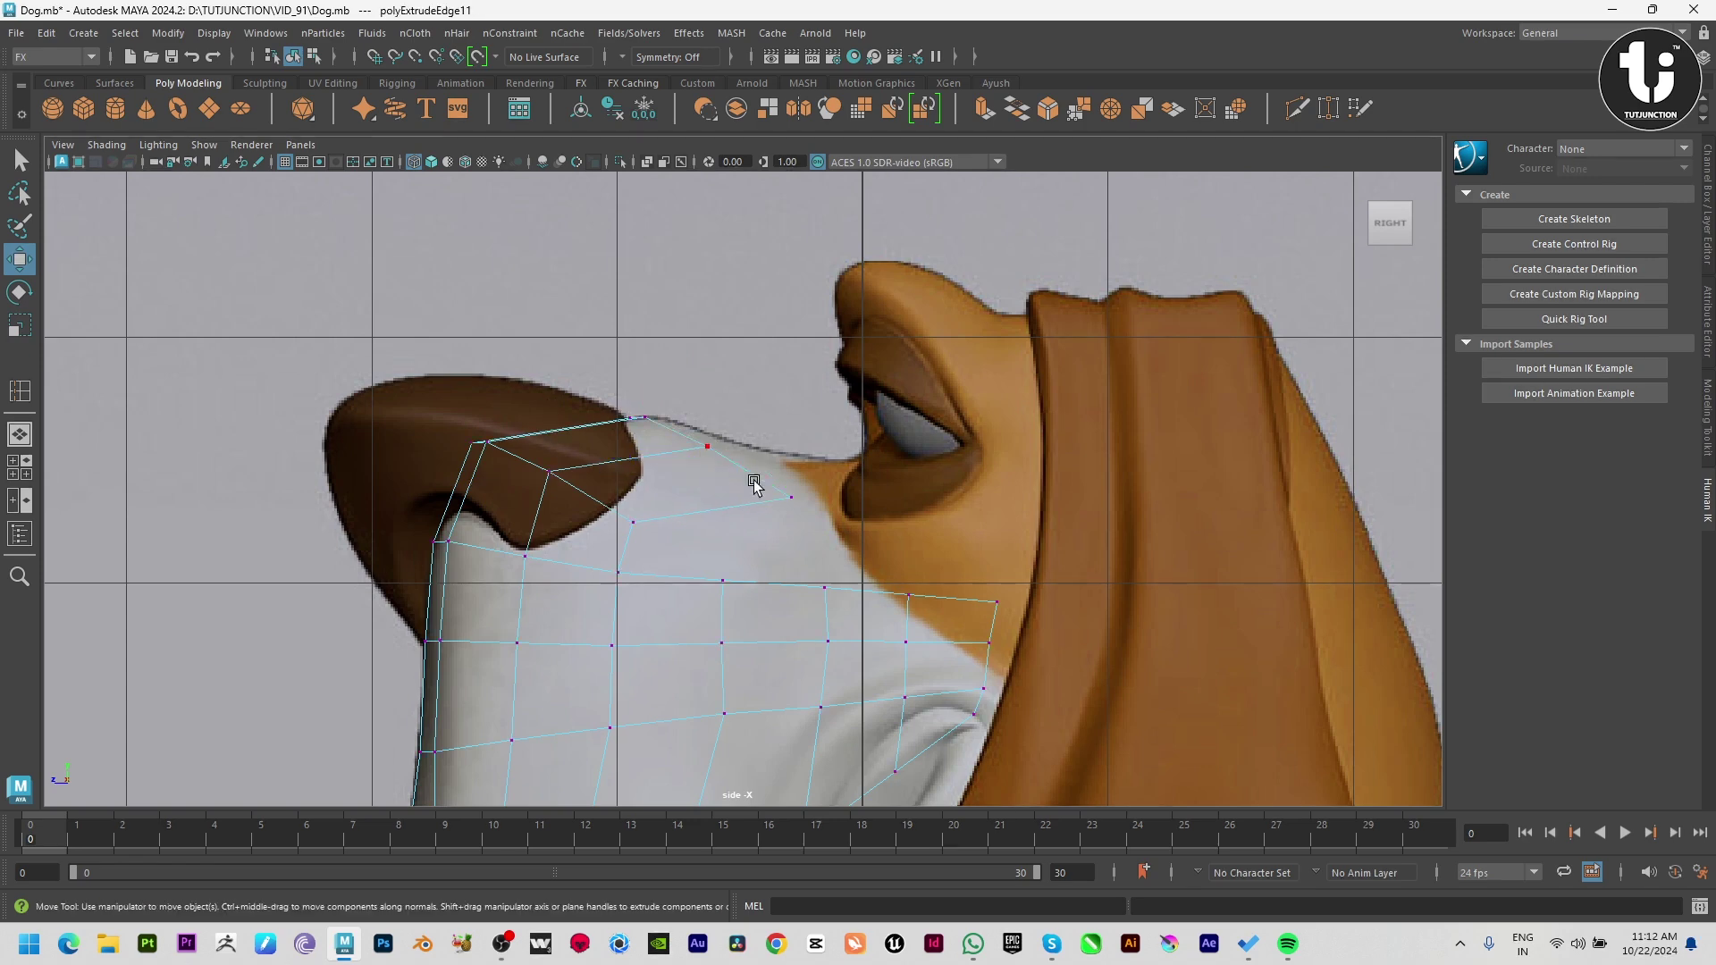
pyautogui.click(780, 497)
pyautogui.click(707, 446)
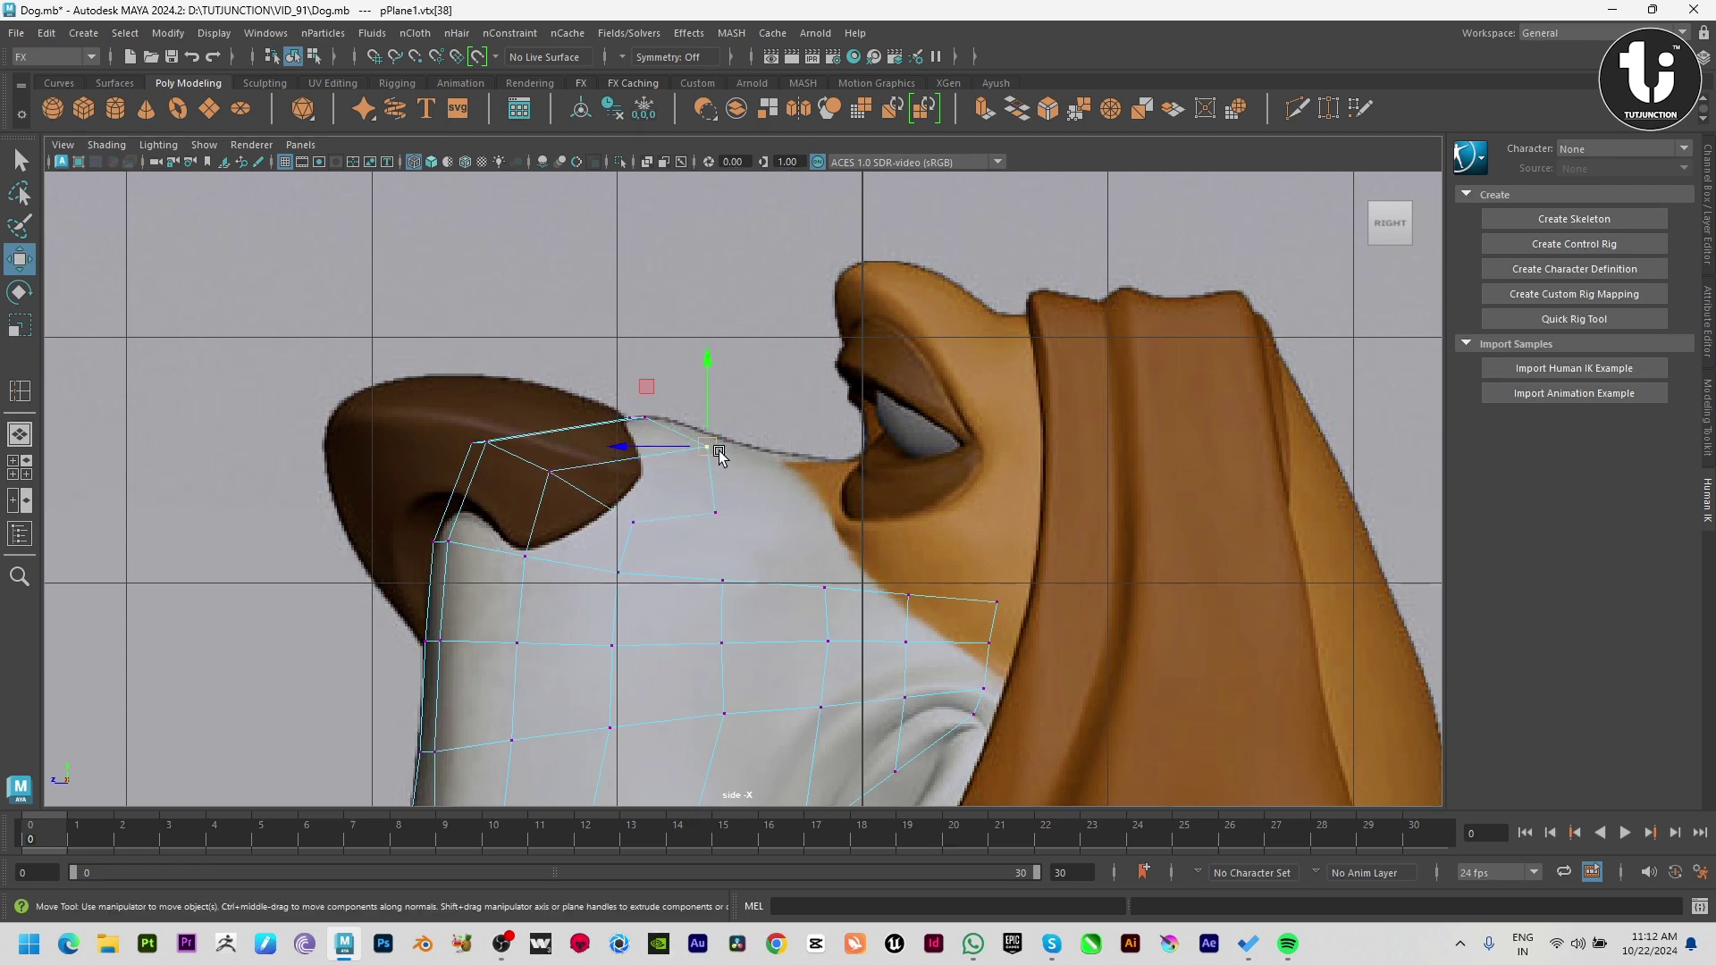
pyautogui.moveTo(710, 448)
pyautogui.mouseDown()
pyautogui.moveTo(687, 527)
pyautogui.moveTo(618, 572)
pyautogui.mouseUp()
# Step: Move the new strip's vertex down and merge it with the overlapping plane vertex
pyautogui.press('F9')
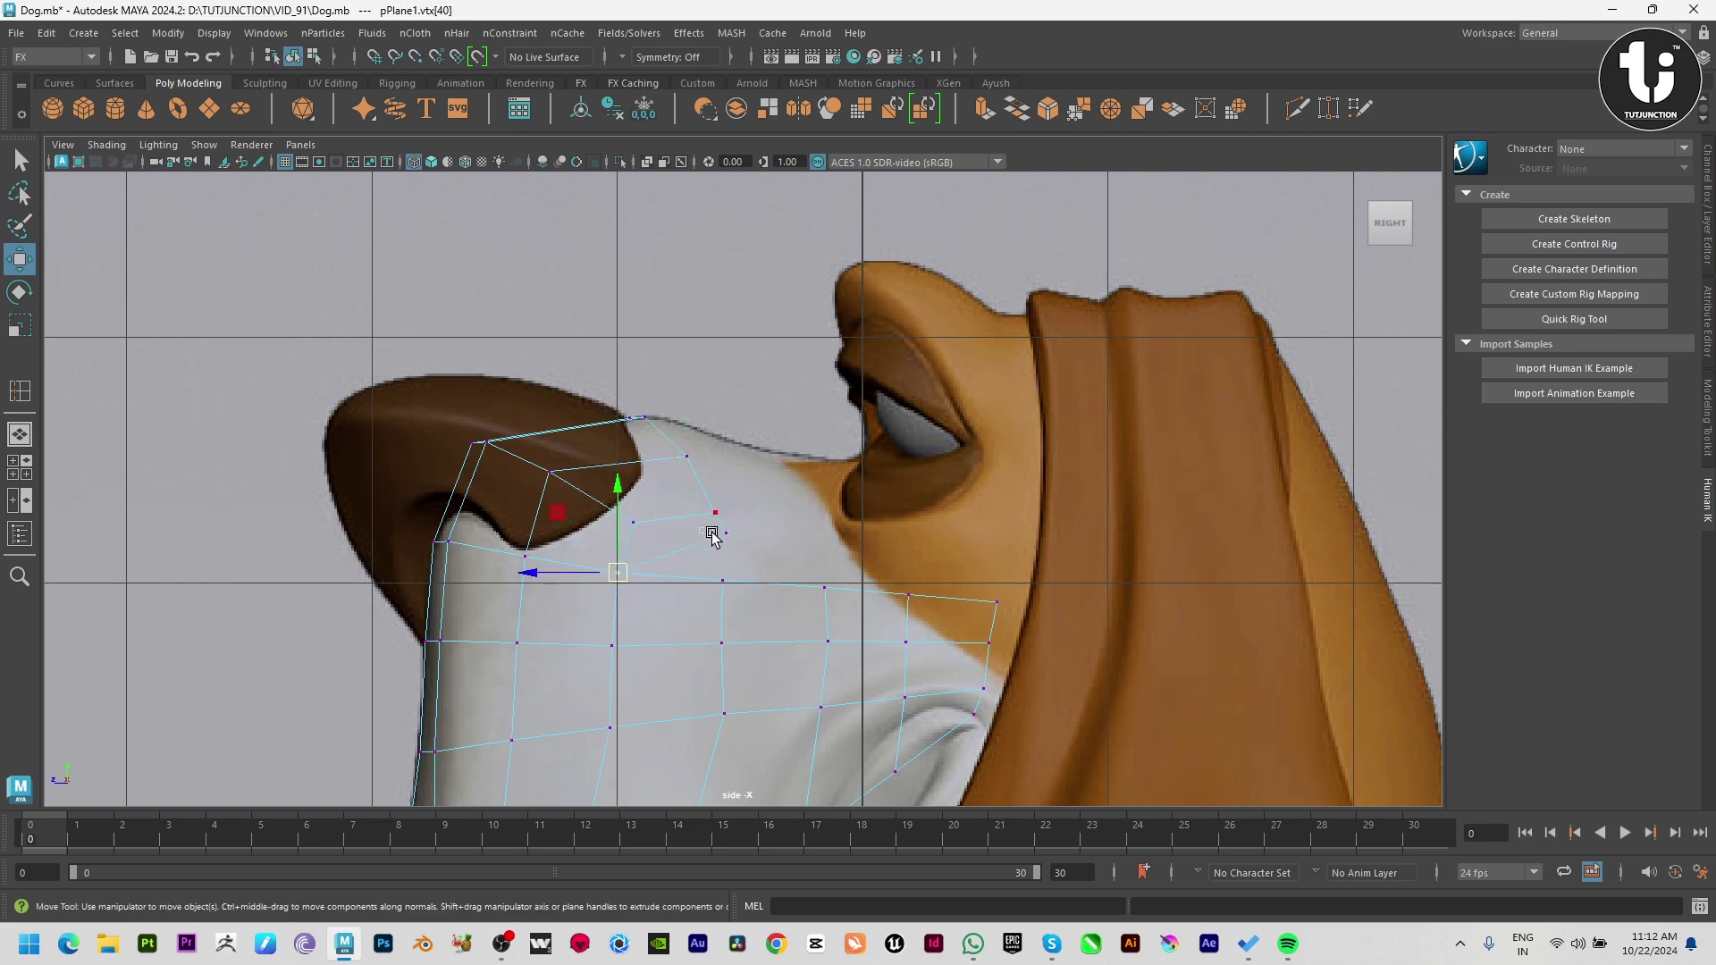
pyautogui.click(726, 532)
pyautogui.moveTo(725, 532); pyautogui.dragTo(722, 580)
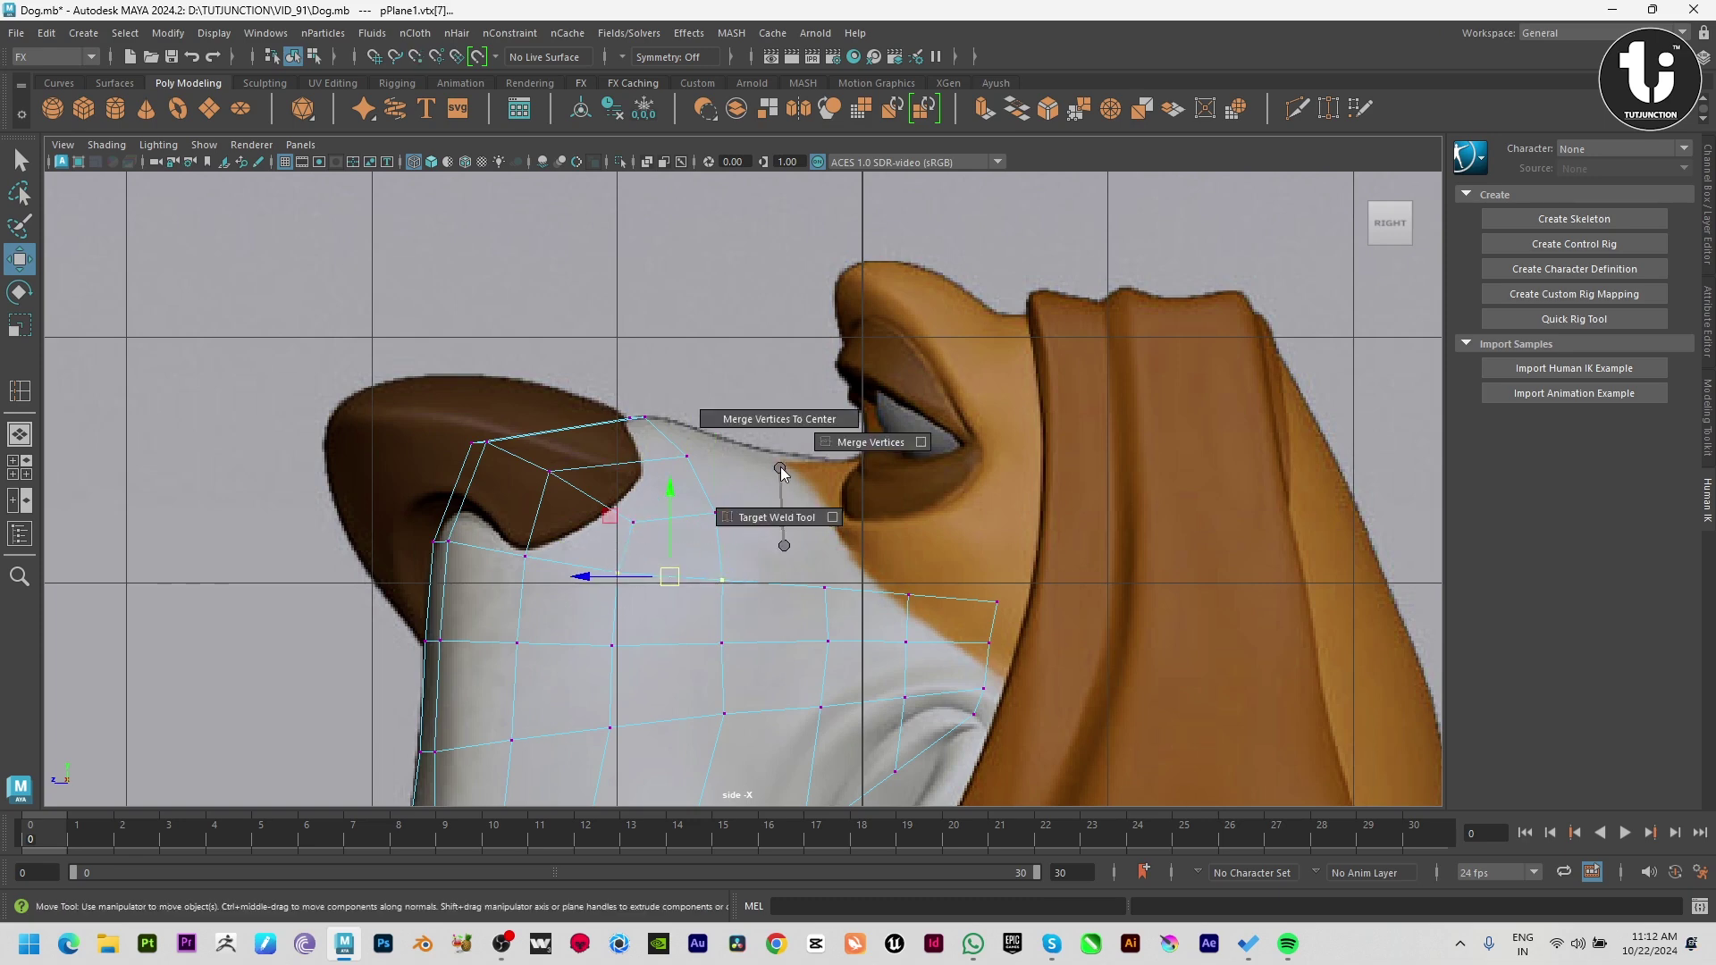
pyautogui.keyDown('shift'); pyautogui.moveTo(777, 501); pyautogui.dragTo(780, 467, button='right'); pyautogui.keyUp('shift')
pyautogui.press('space')
pyautogui.press('space')
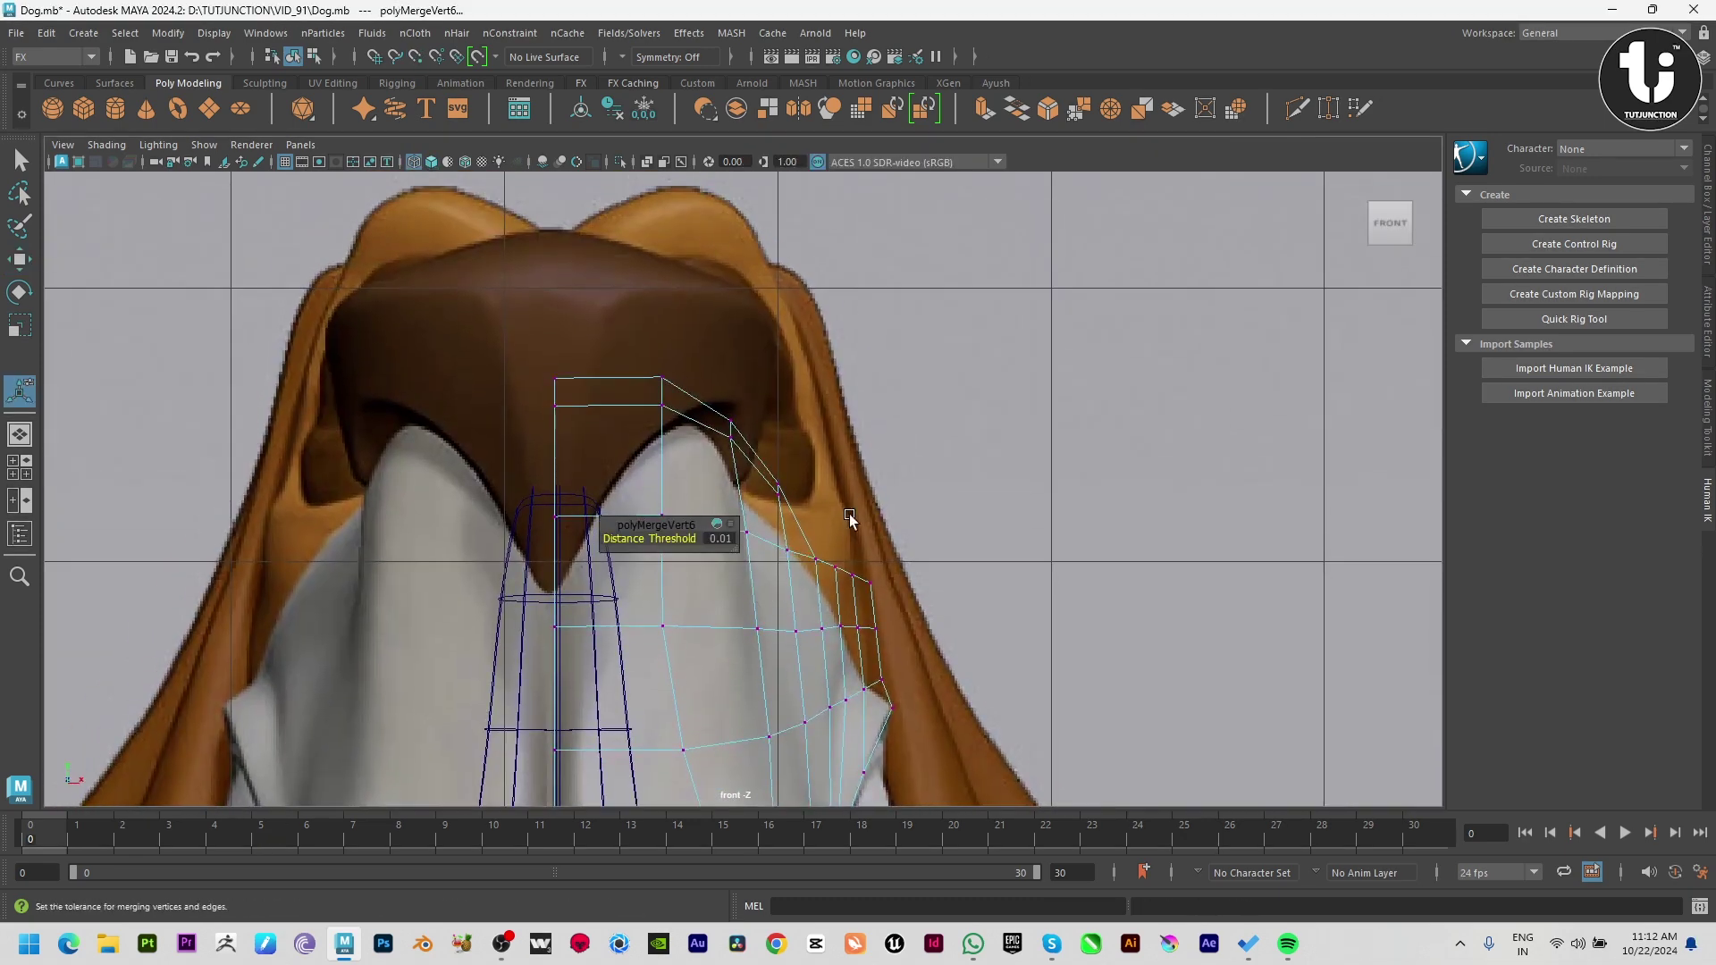
pyautogui.press('space')
pyautogui.press('space')
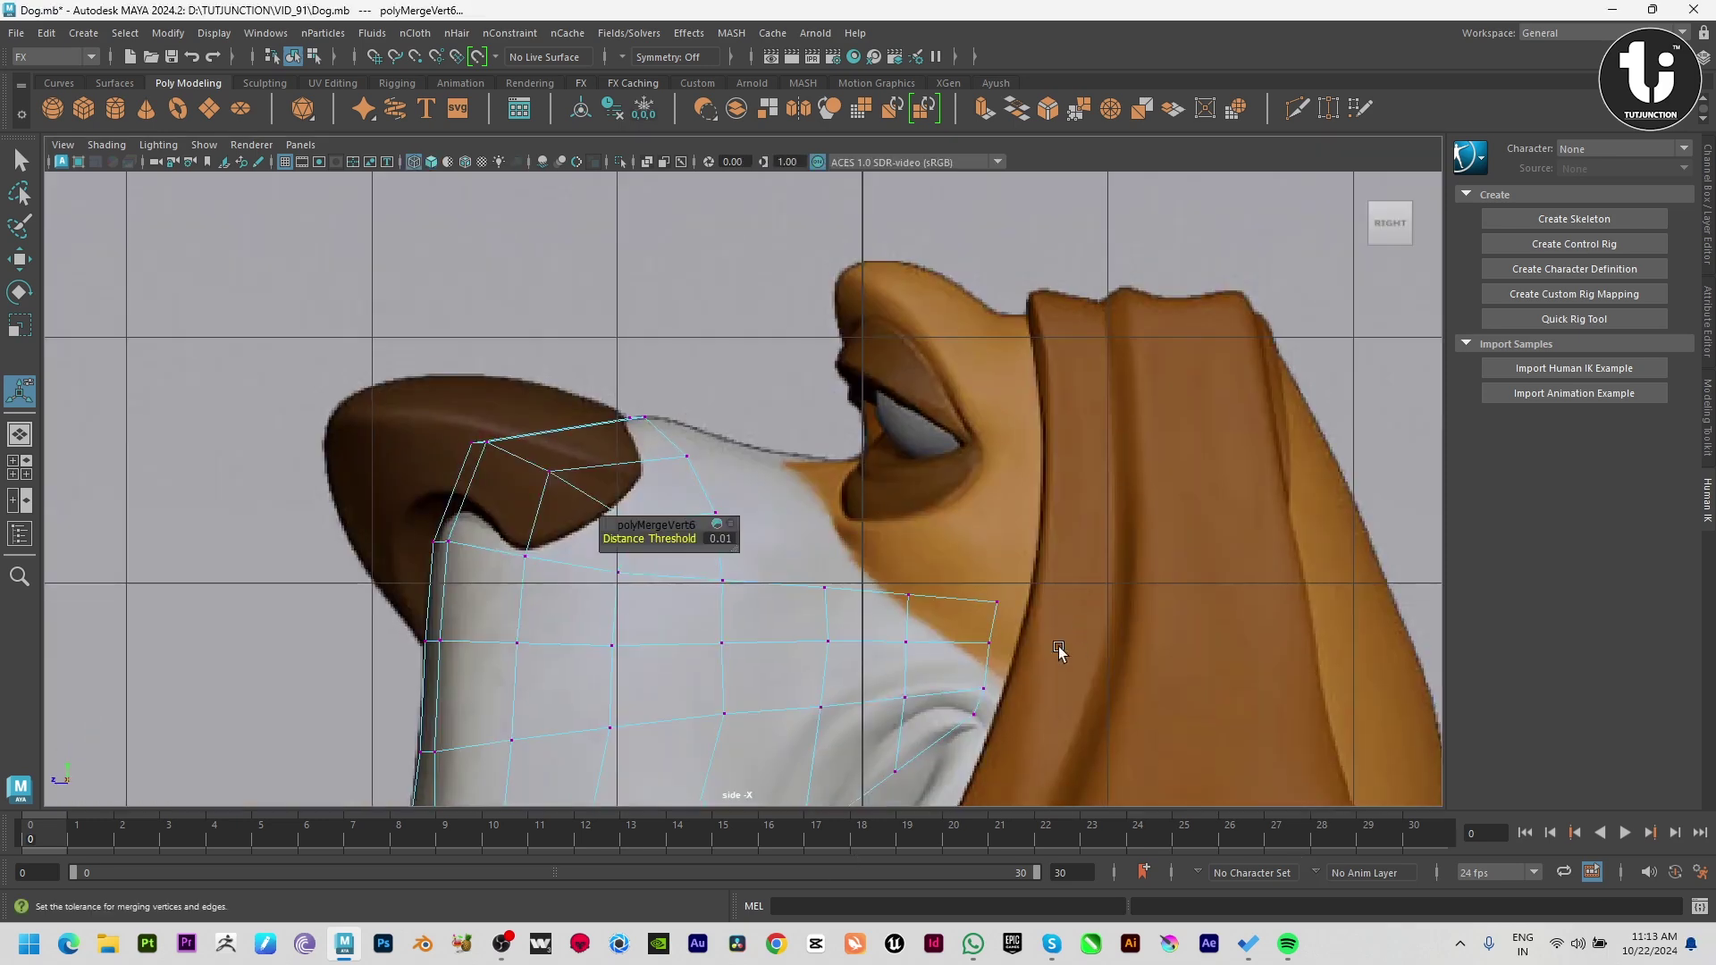
# Step: Extrude the nose edge back toward the eye and scale it shorter to fit the muzzle
pyautogui.moveTo(659, 429); pyautogui.dragTo(636, 388, button='right')
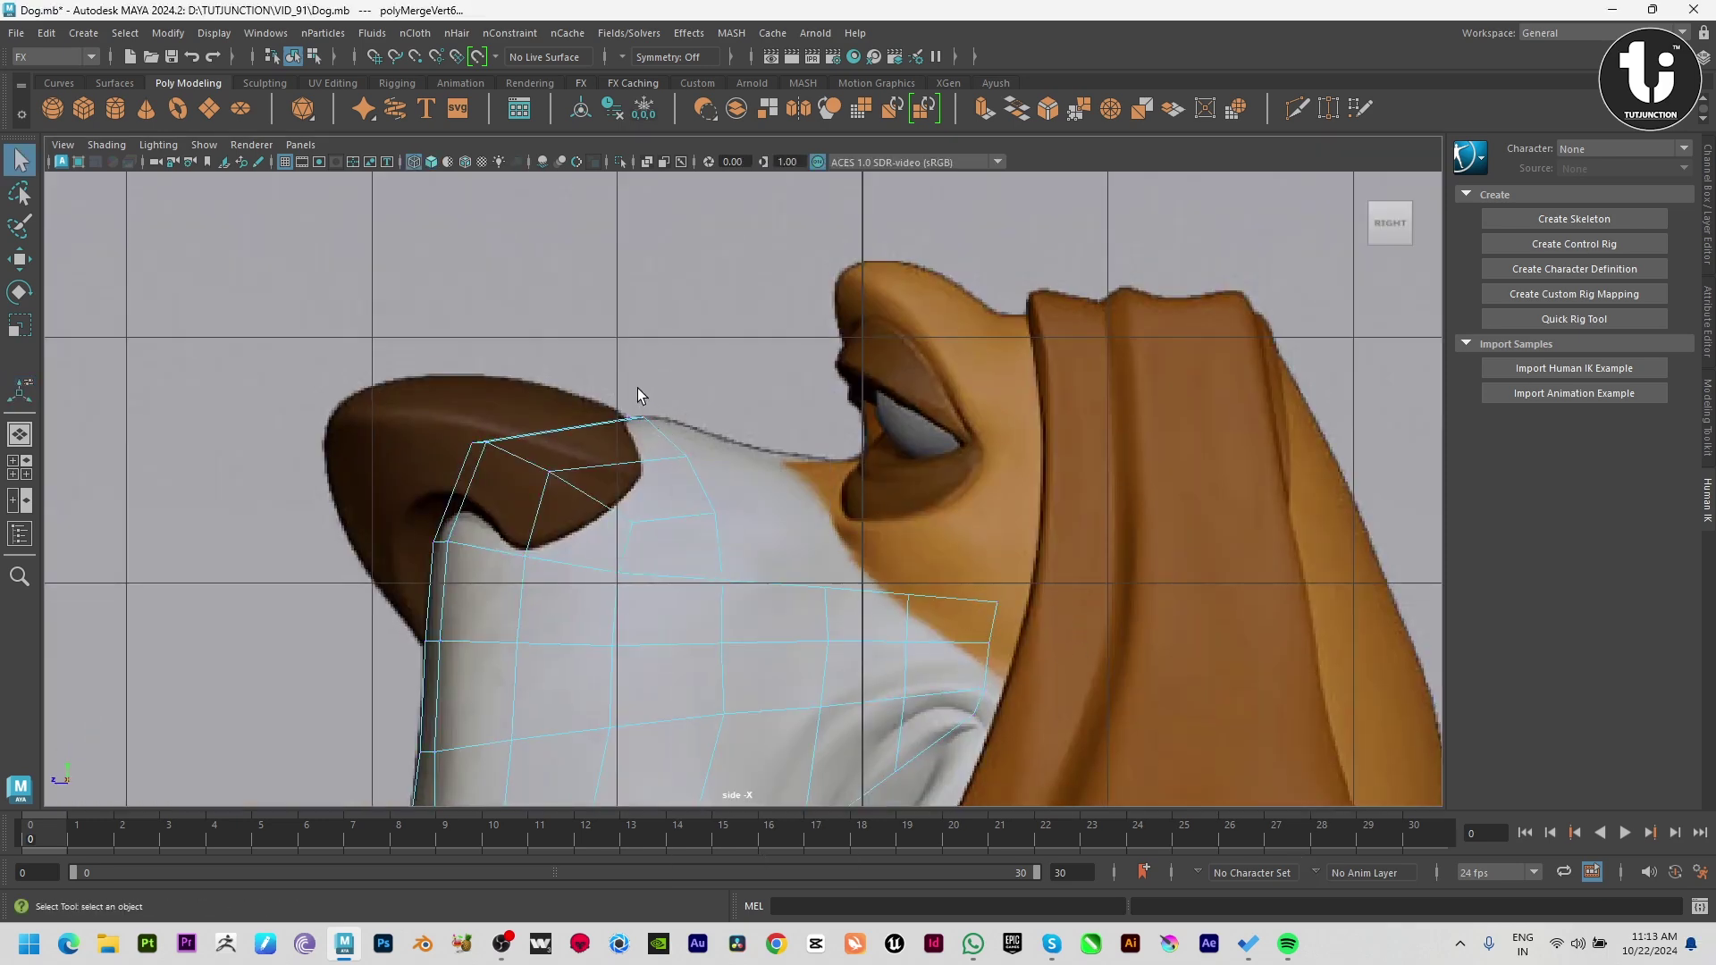
pyautogui.press('w')
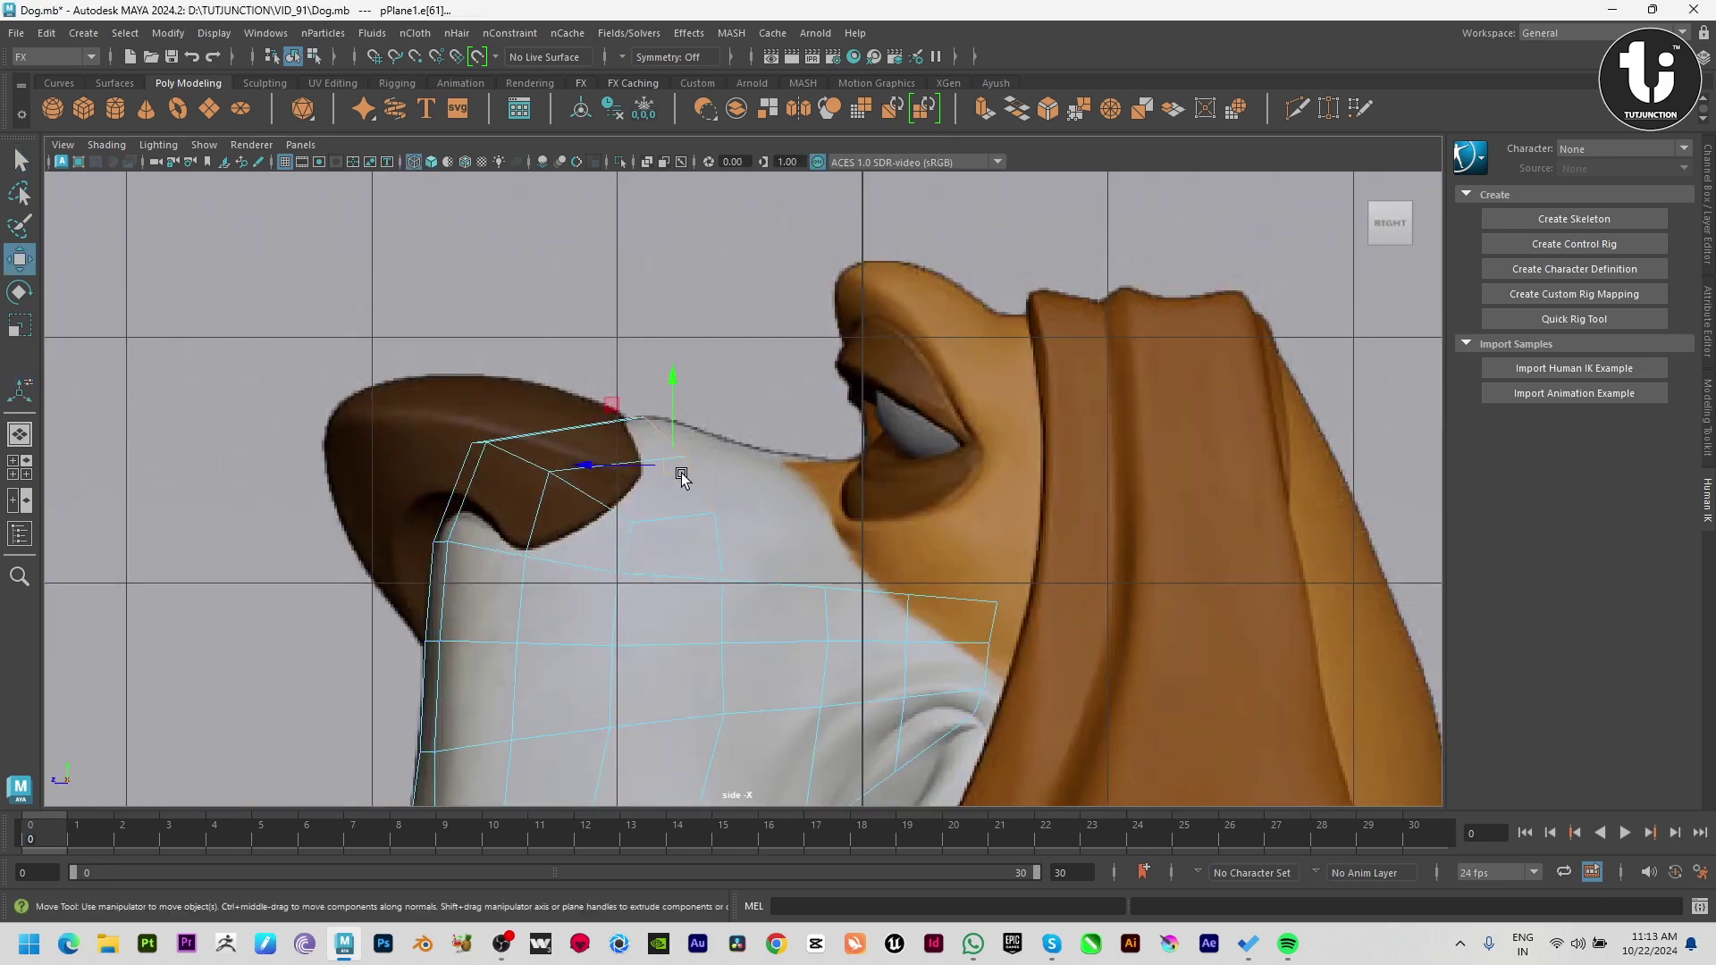
pyautogui.keyDown('shift'); pyautogui.moveTo(679, 498); pyautogui.dragTo(801, 523); pyautogui.keyUp('shift')
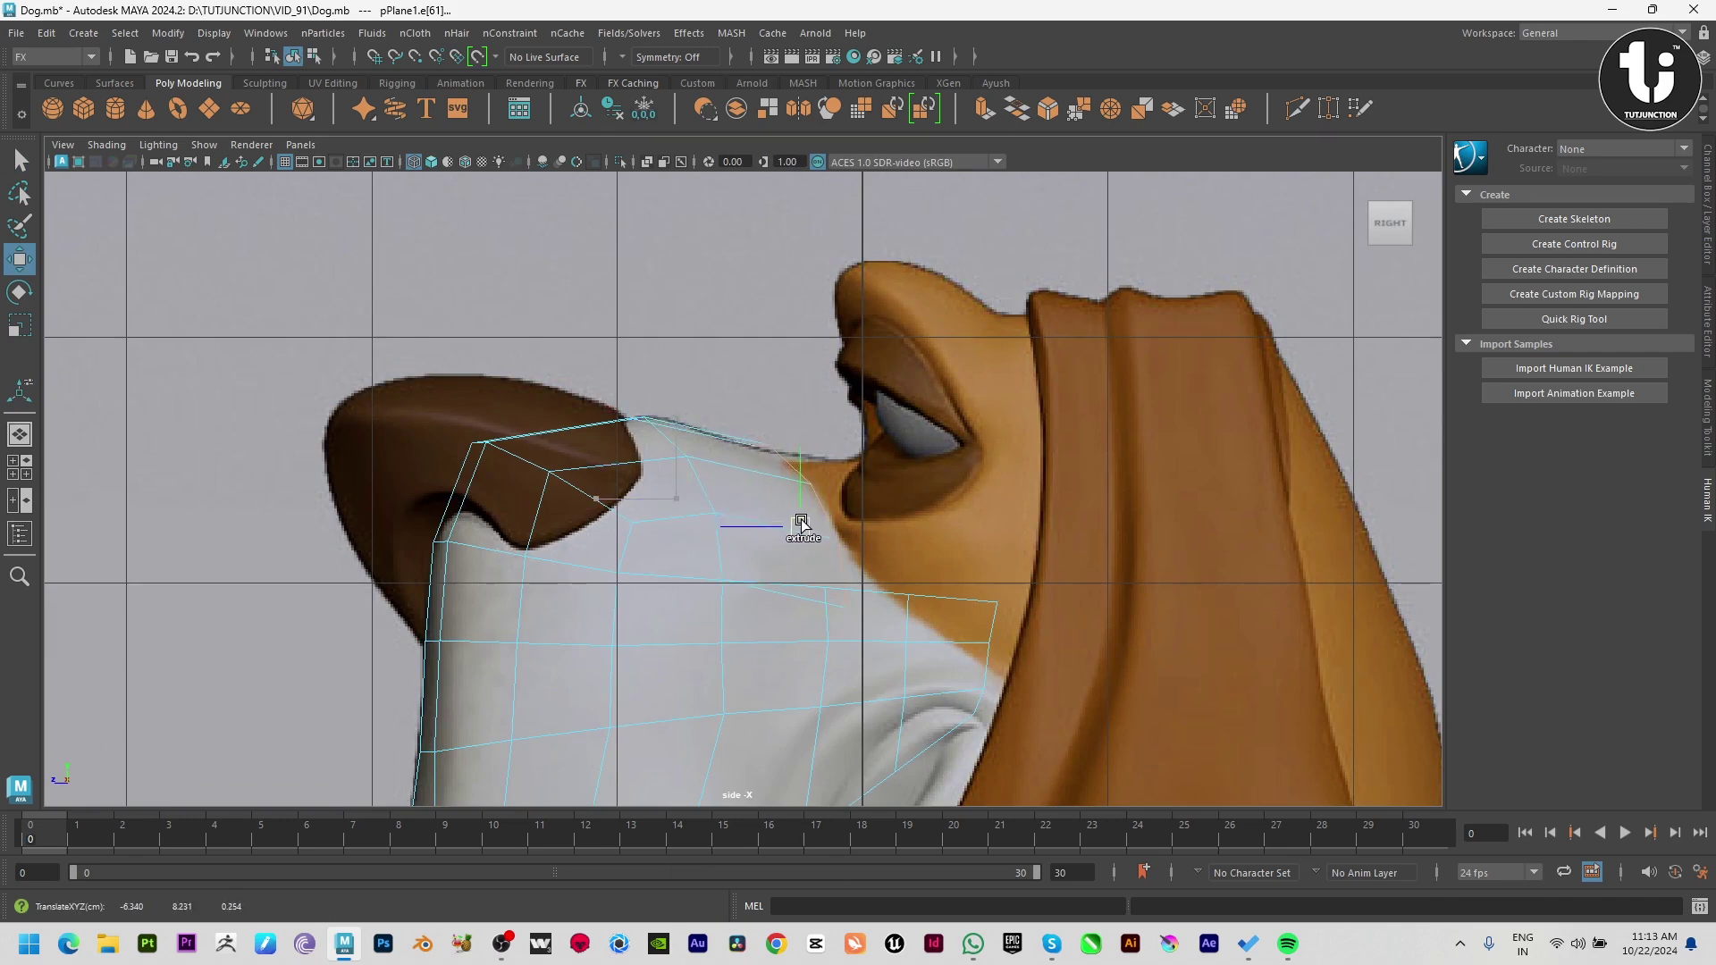
pyautogui.press('r')
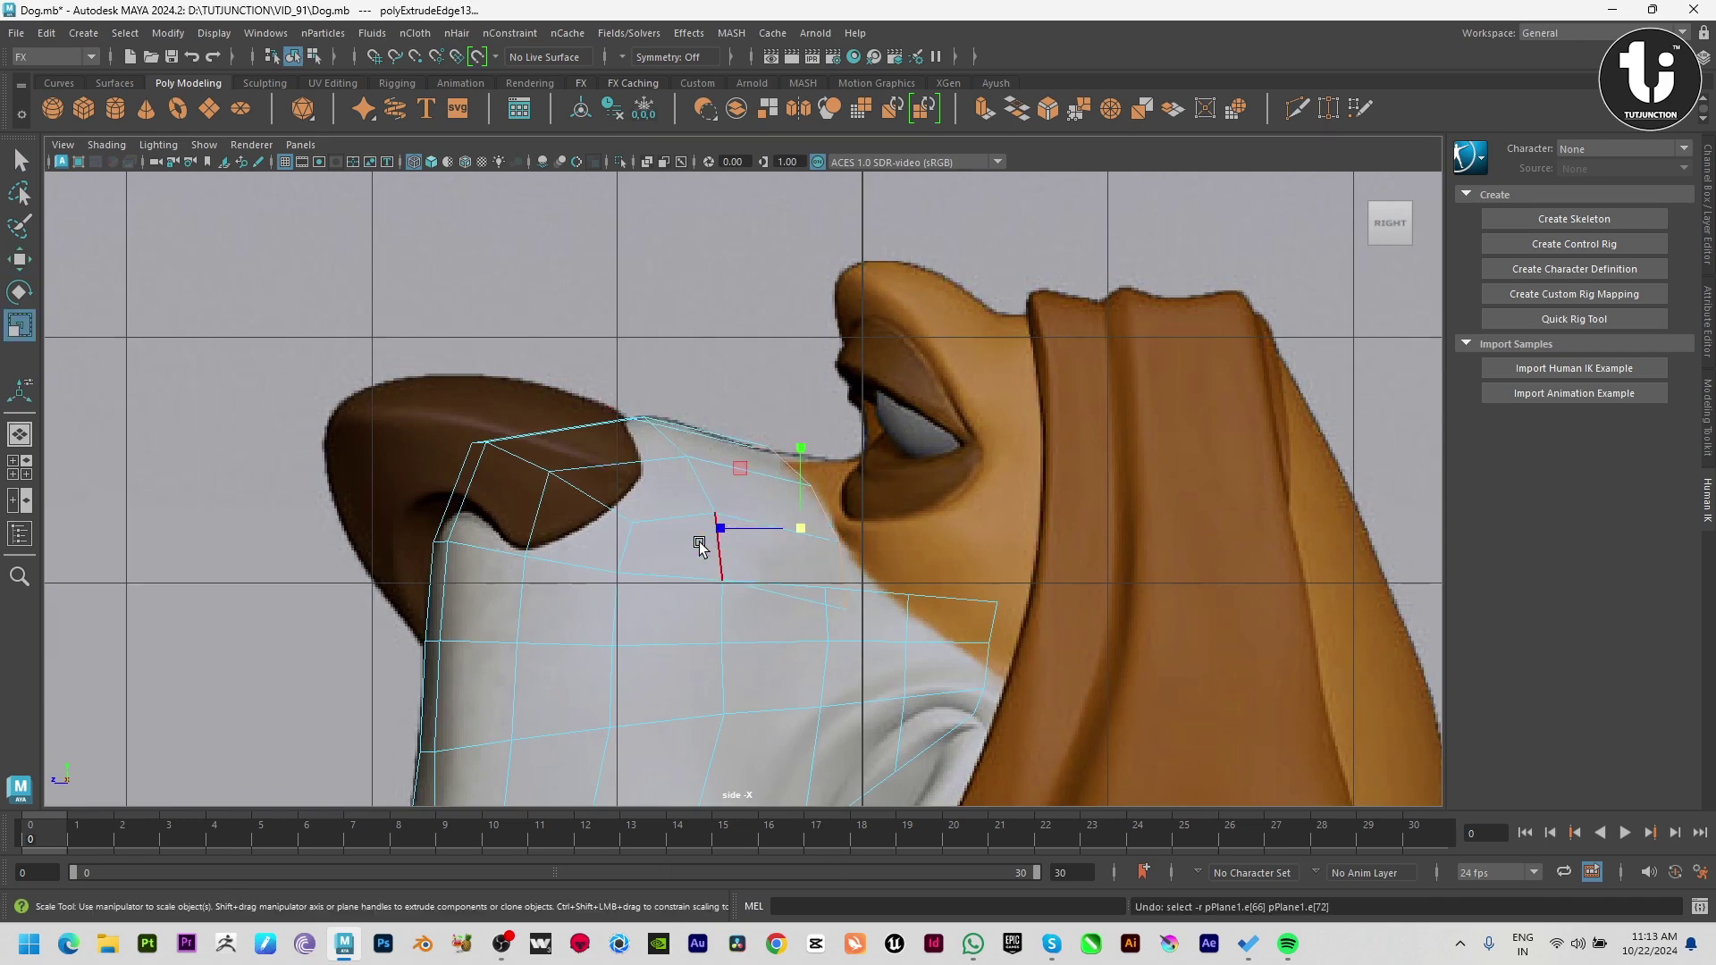
pyautogui.moveTo(706, 529); pyautogui.dragTo(823, 509)
pyautogui.press('w')
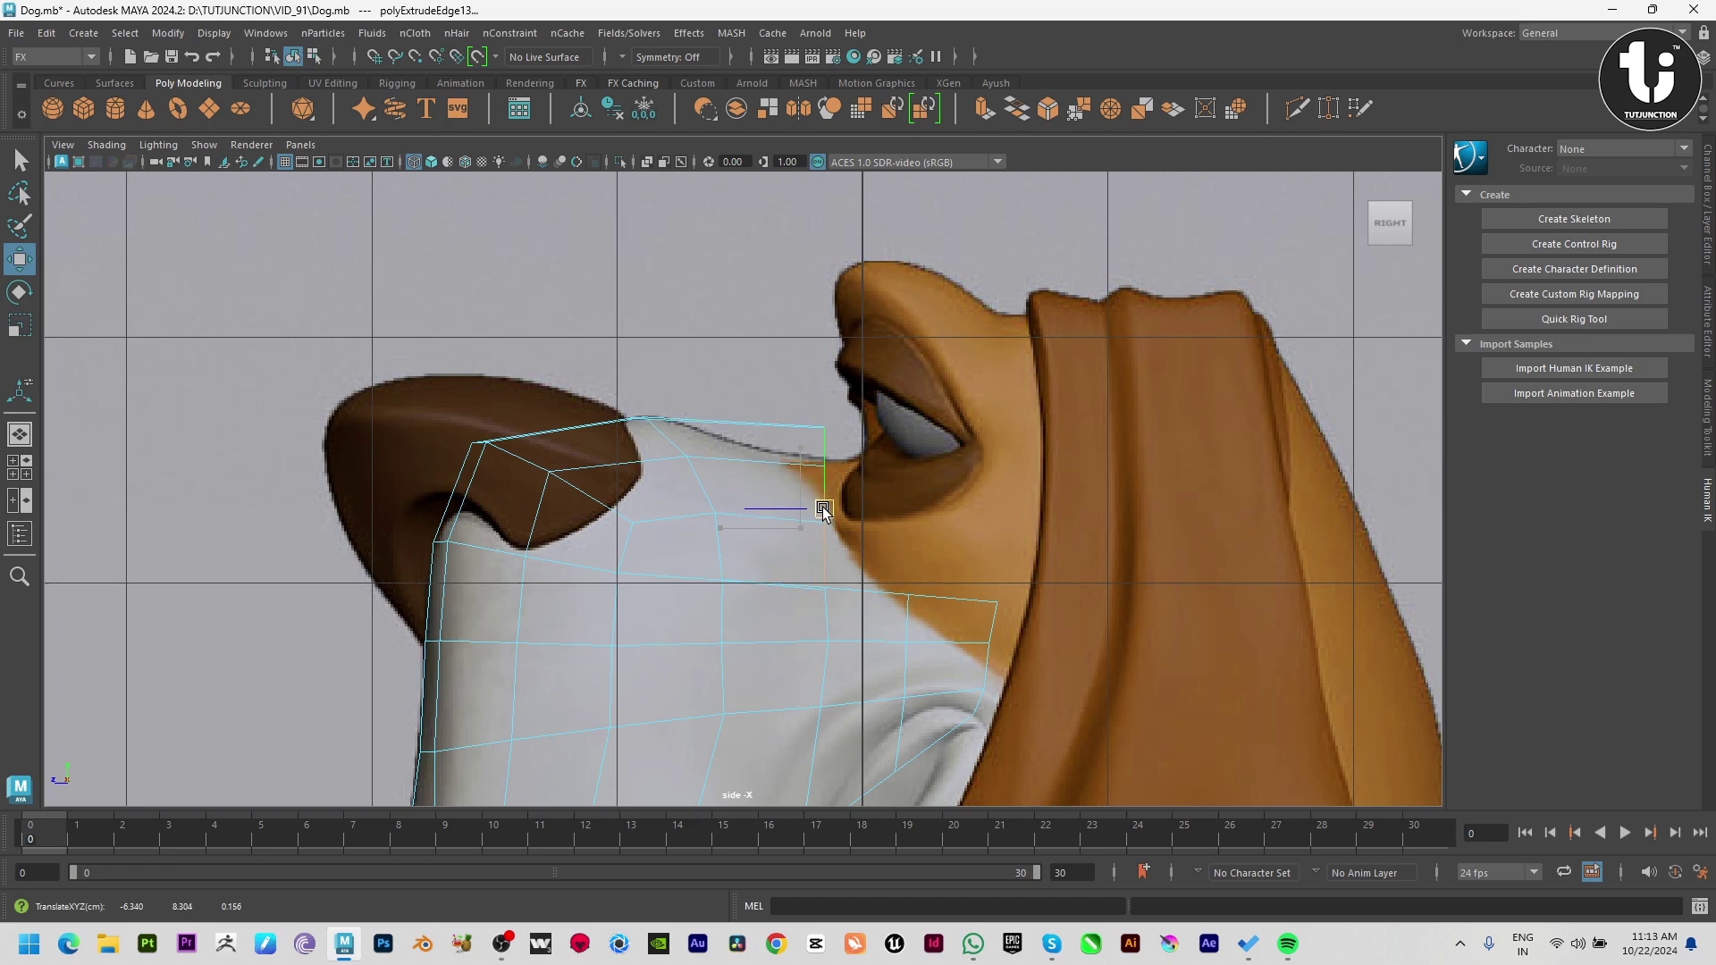
# Step: Lower the strip's right-edge and top vertices to follow the muzzle and eye outline
pyautogui.moveTo(823, 508); pyautogui.dragTo(796, 512, button='right')
pyautogui.moveTo(839, 529); pyautogui.dragTo(836, 541)
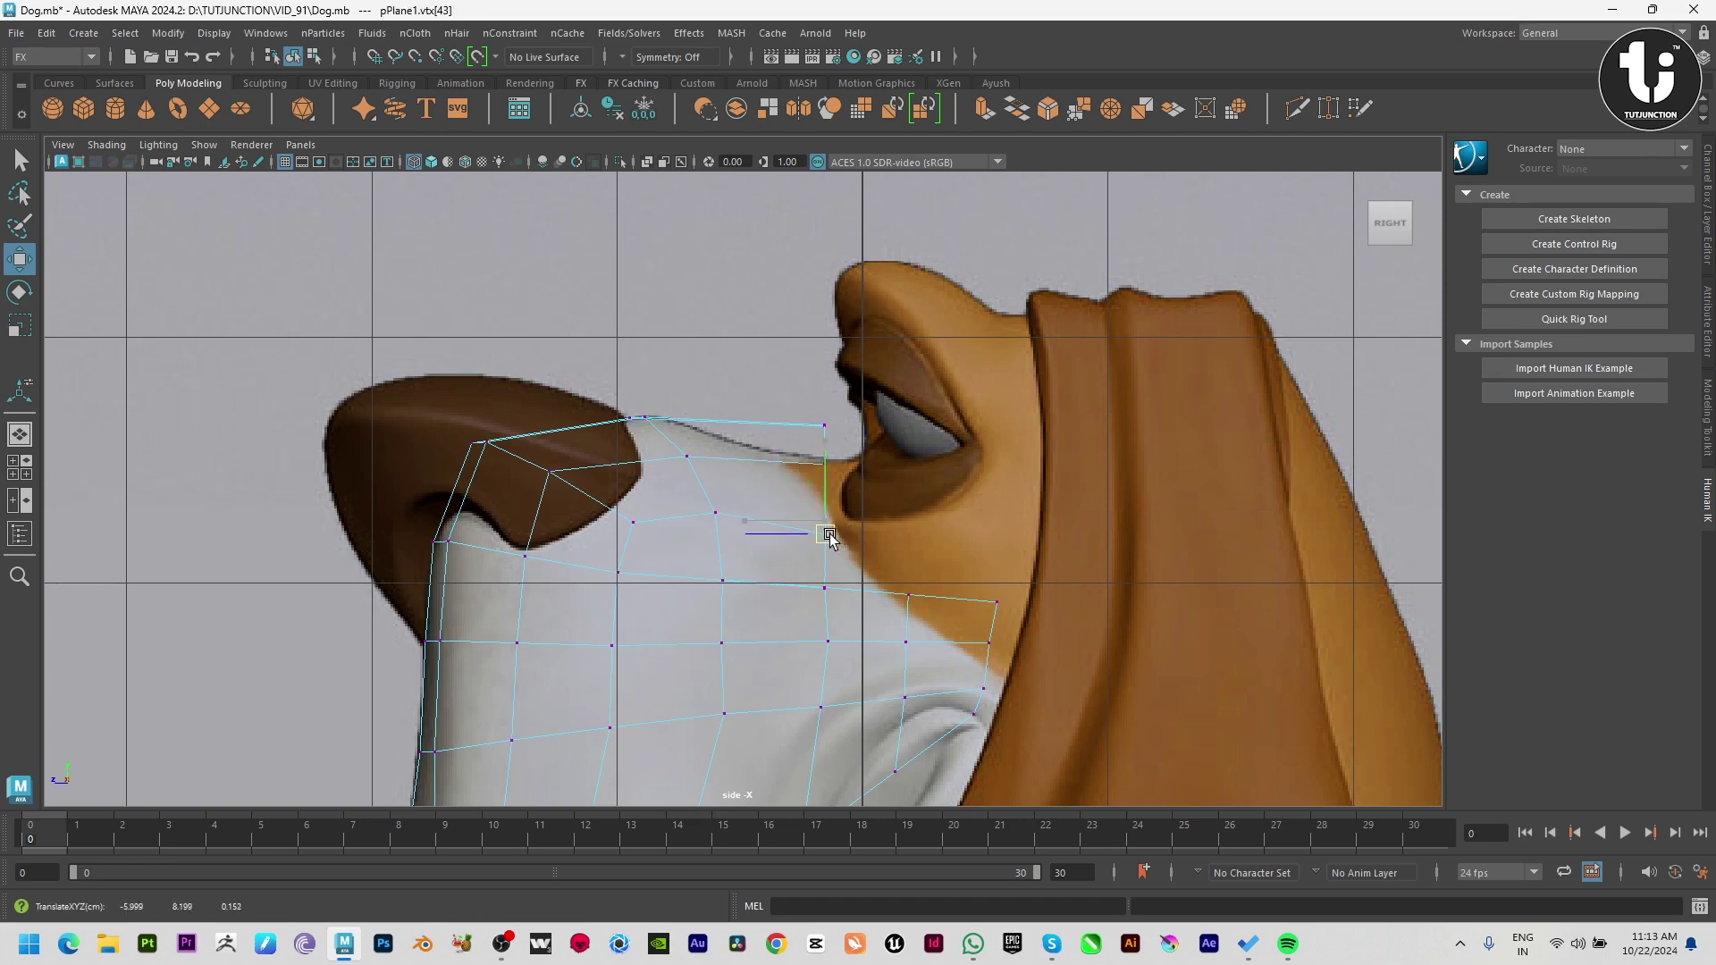
pyautogui.click(824, 463)
pyautogui.moveTo(826, 465); pyautogui.dragTo(828, 490)
pyautogui.moveTo(792, 399)
pyautogui.mouseDown()
pyautogui.moveTo(840, 445)
pyautogui.moveTo(807, 458)
pyautogui.mouseUp()
pyautogui.keyDown('shift'); pyautogui.moveTo(874, 407); pyautogui.dragTo(786, 536); pyautogui.keyUp('shift')
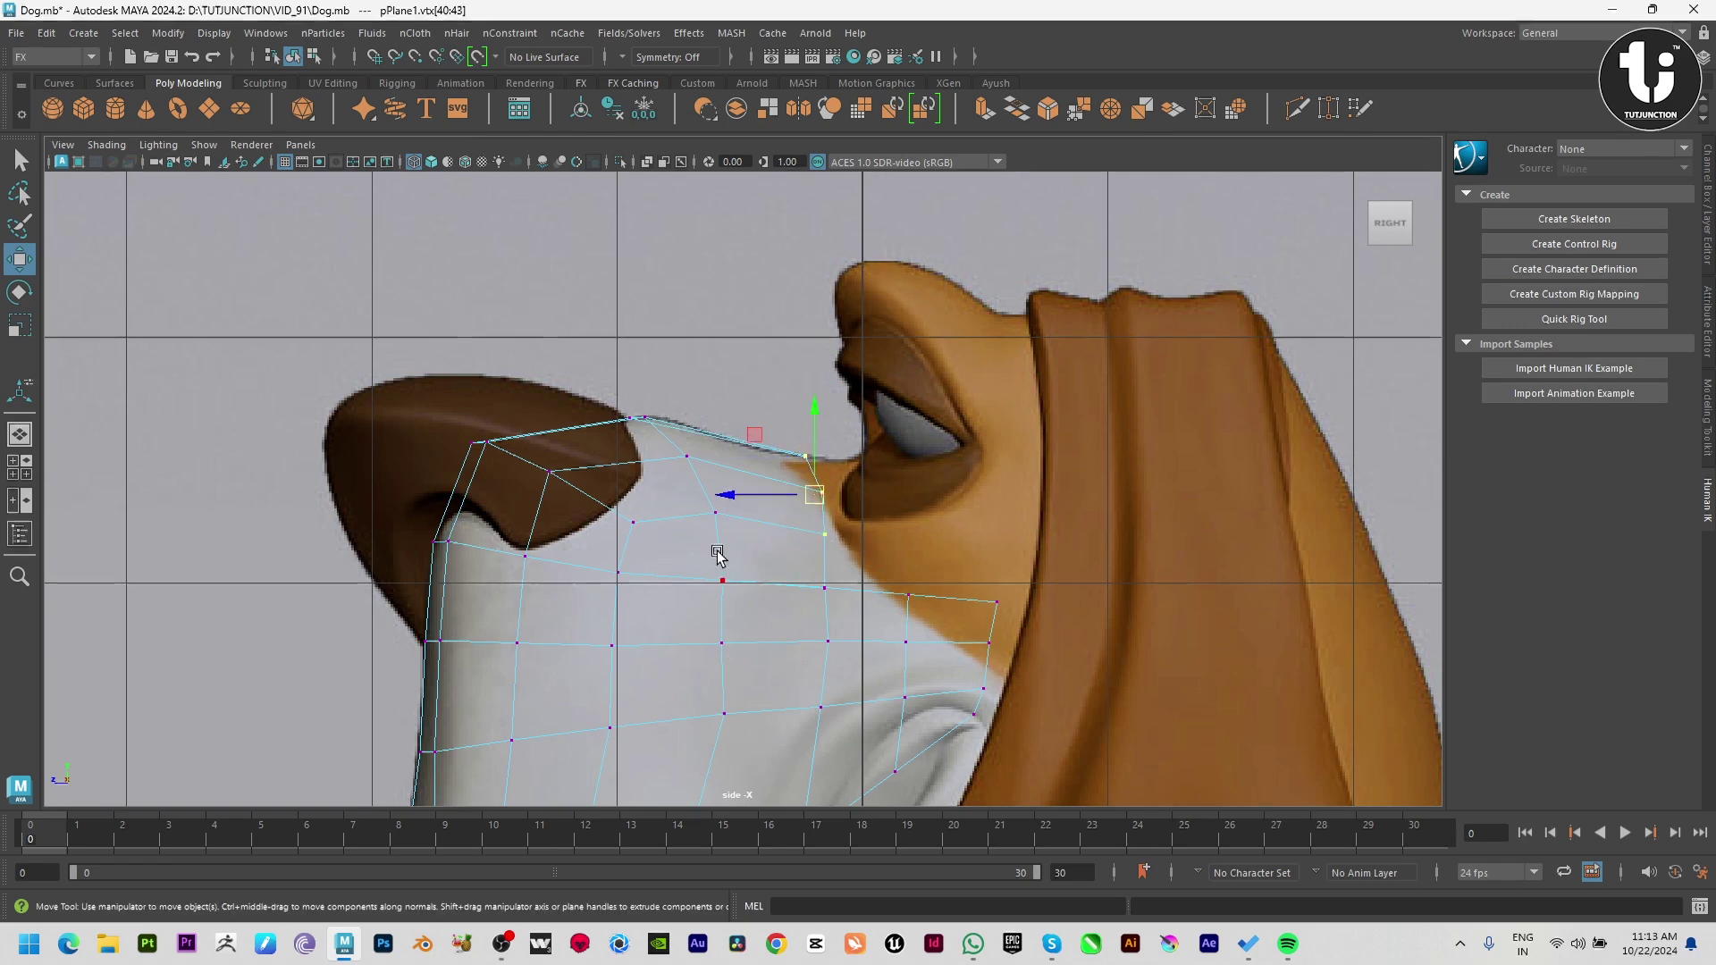
# Step: In the front view, slide the lower border vertices right to match the muzzle side
pyautogui.press('space')
pyautogui.press('space')
pyautogui.scroll(1, 807, 536)
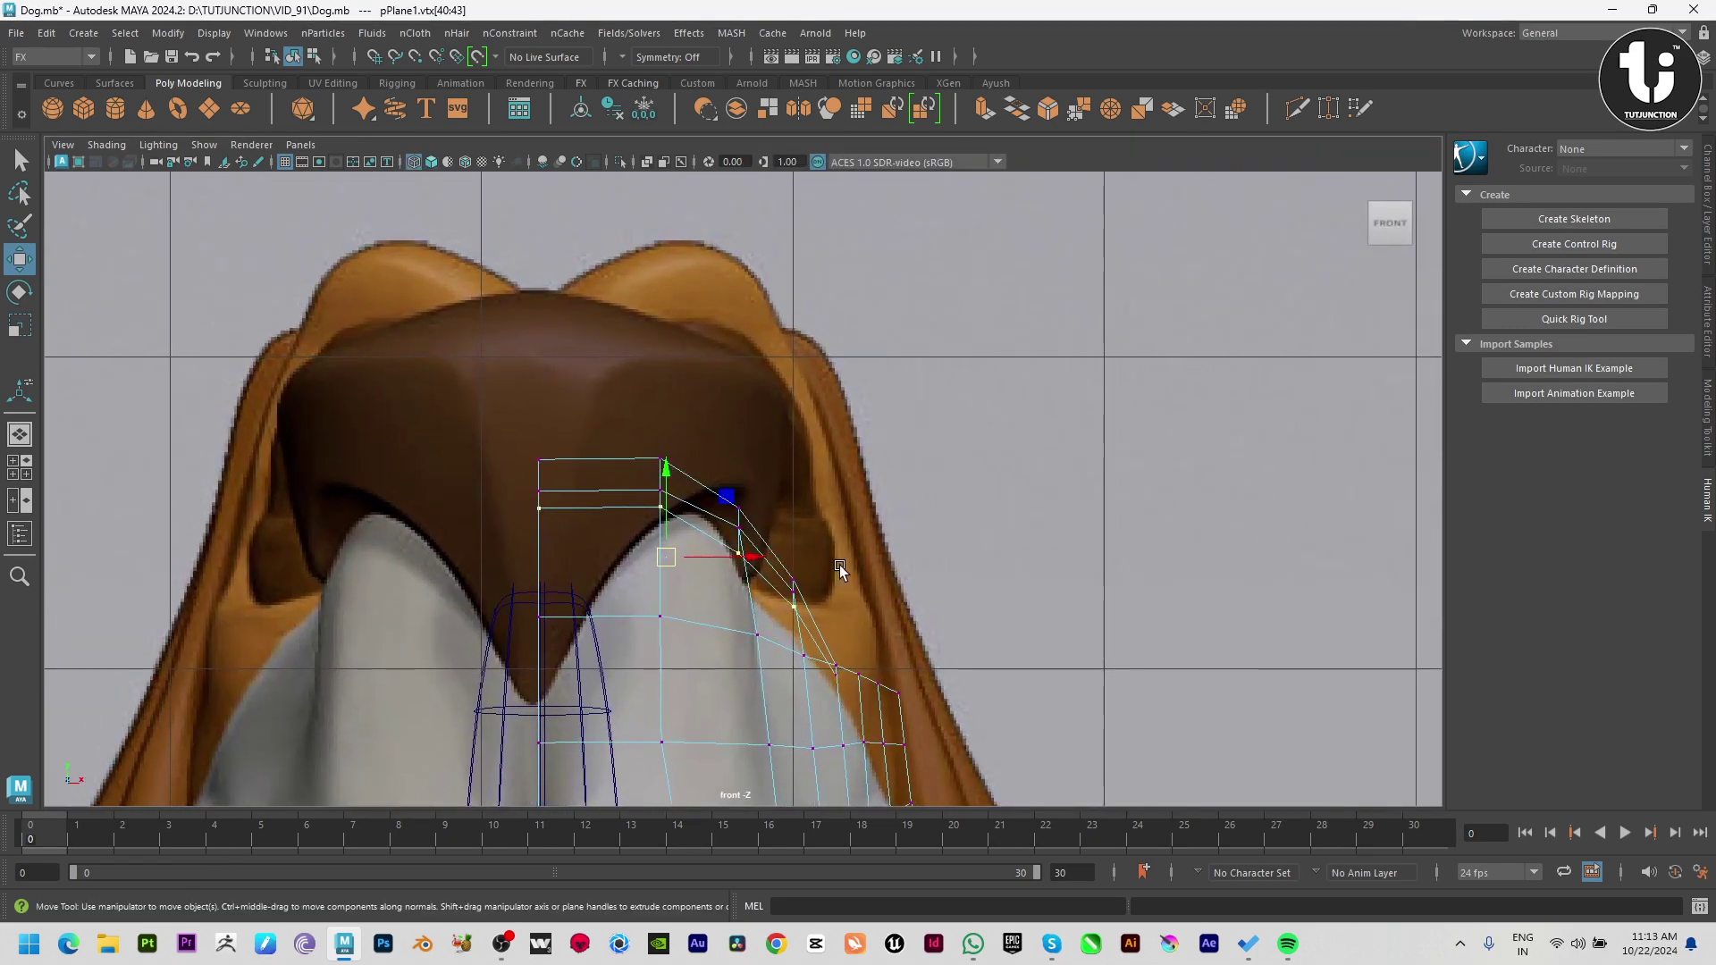
pyautogui.moveTo(794, 591); pyautogui.dragTo(904, 544)
pyautogui.hotkey('ctrl', 'z')
pyautogui.click(797, 610)
pyautogui.moveTo(830, 607); pyautogui.dragTo(874, 603)
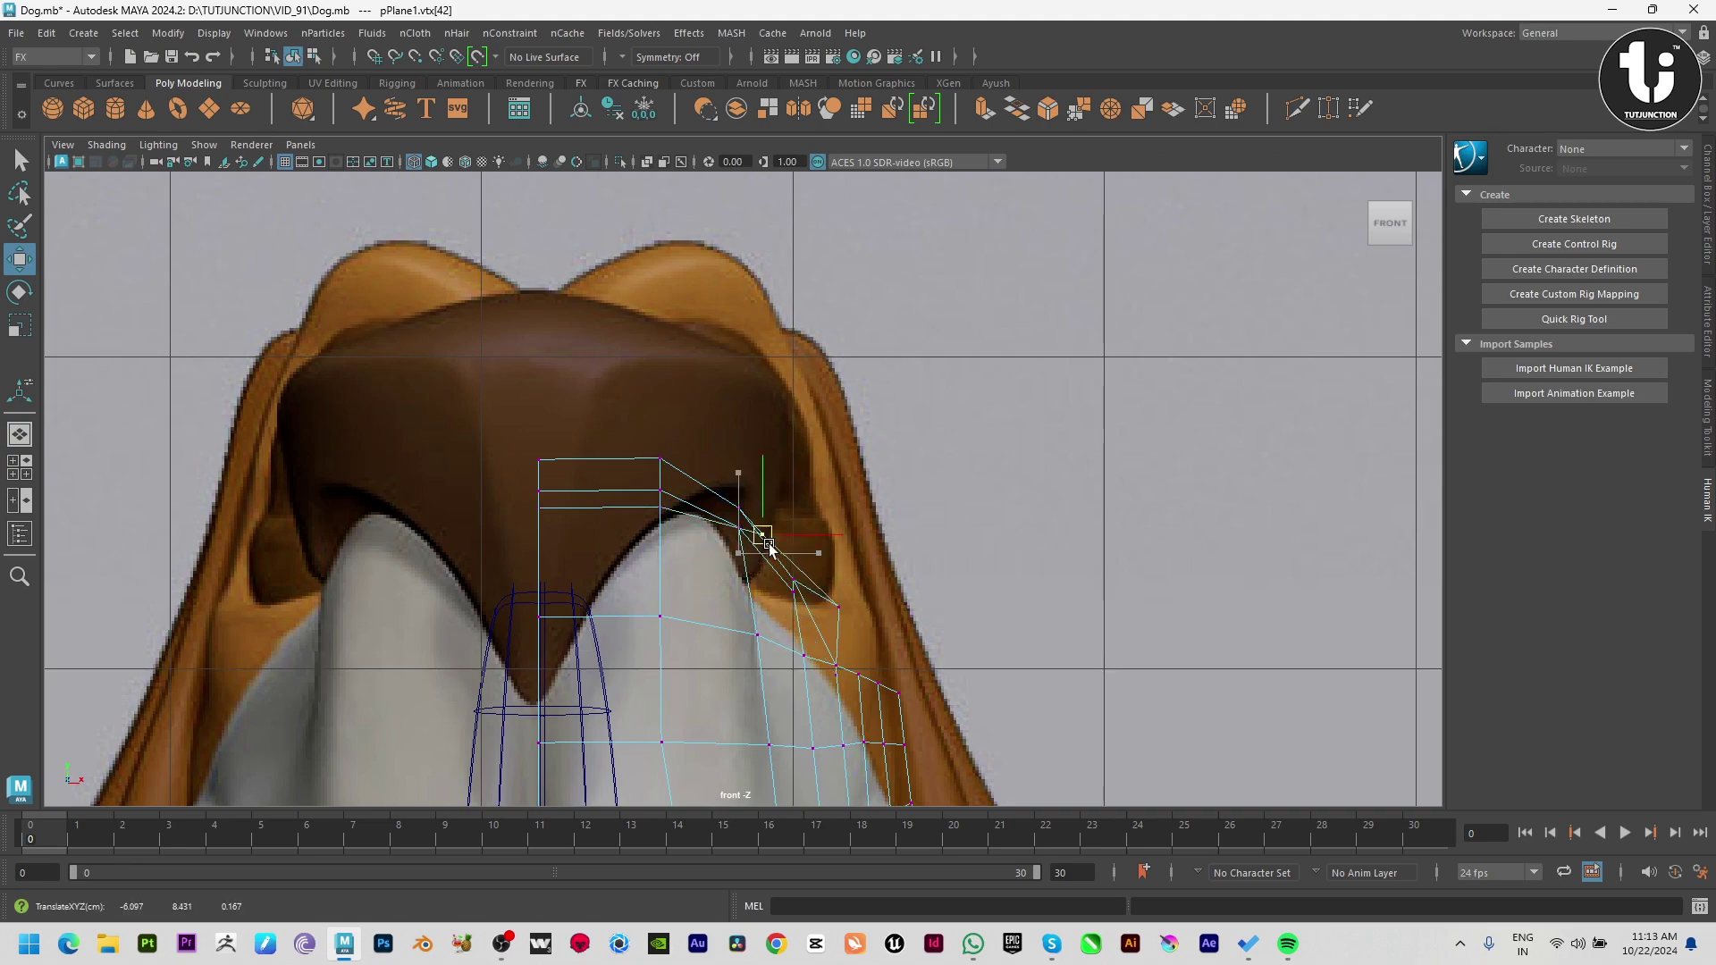
pyautogui.click(741, 535)
pyautogui.press('space')
pyautogui.moveTo(1302, 370)
pyautogui.keyDown('alt'); pyautogui.mouseDown()
pyautogui.moveTo(946, 518)
pyautogui.moveTo(1072, 494)
pyautogui.moveTo(893, 518)
pyautogui.mouseUp(); pyautogui.keyUp('alt')
pyautogui.press('space')
pyautogui.press('space')
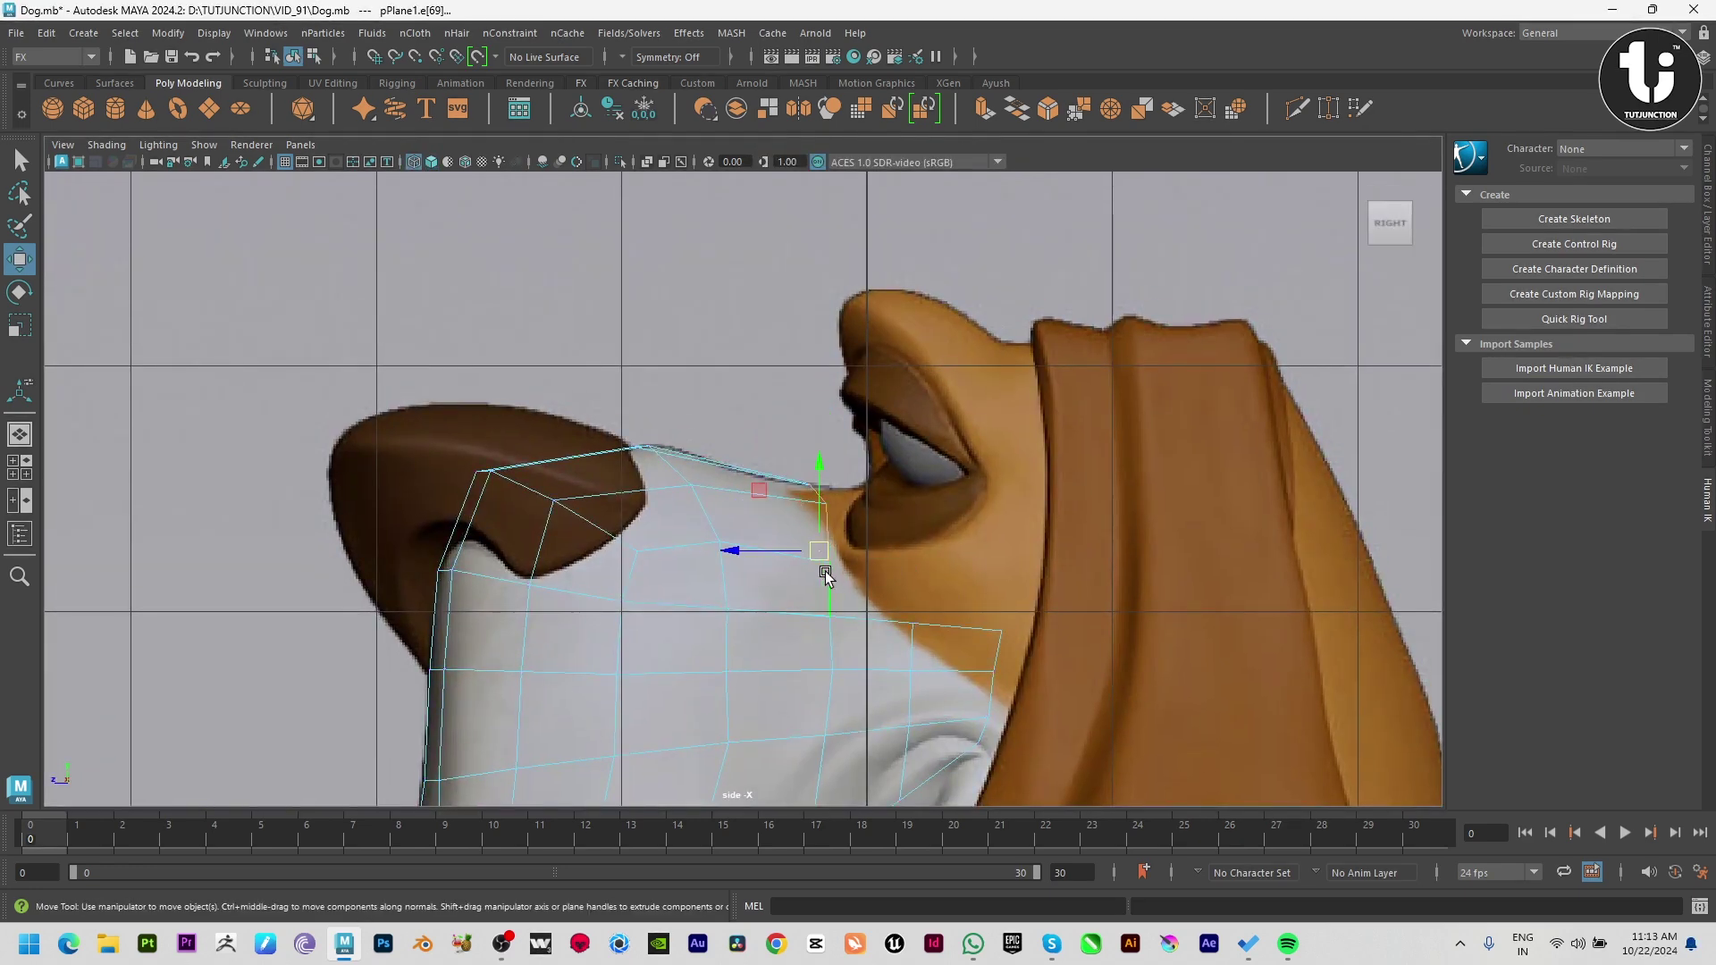
# Step: Extrude the edge further toward the eye, shift it slightly left, and adjust a border vertex
pyautogui.keyDown('shift'); pyautogui.moveTo(825, 576); pyautogui.dragTo(875, 558); pyautogui.keyUp('shift')
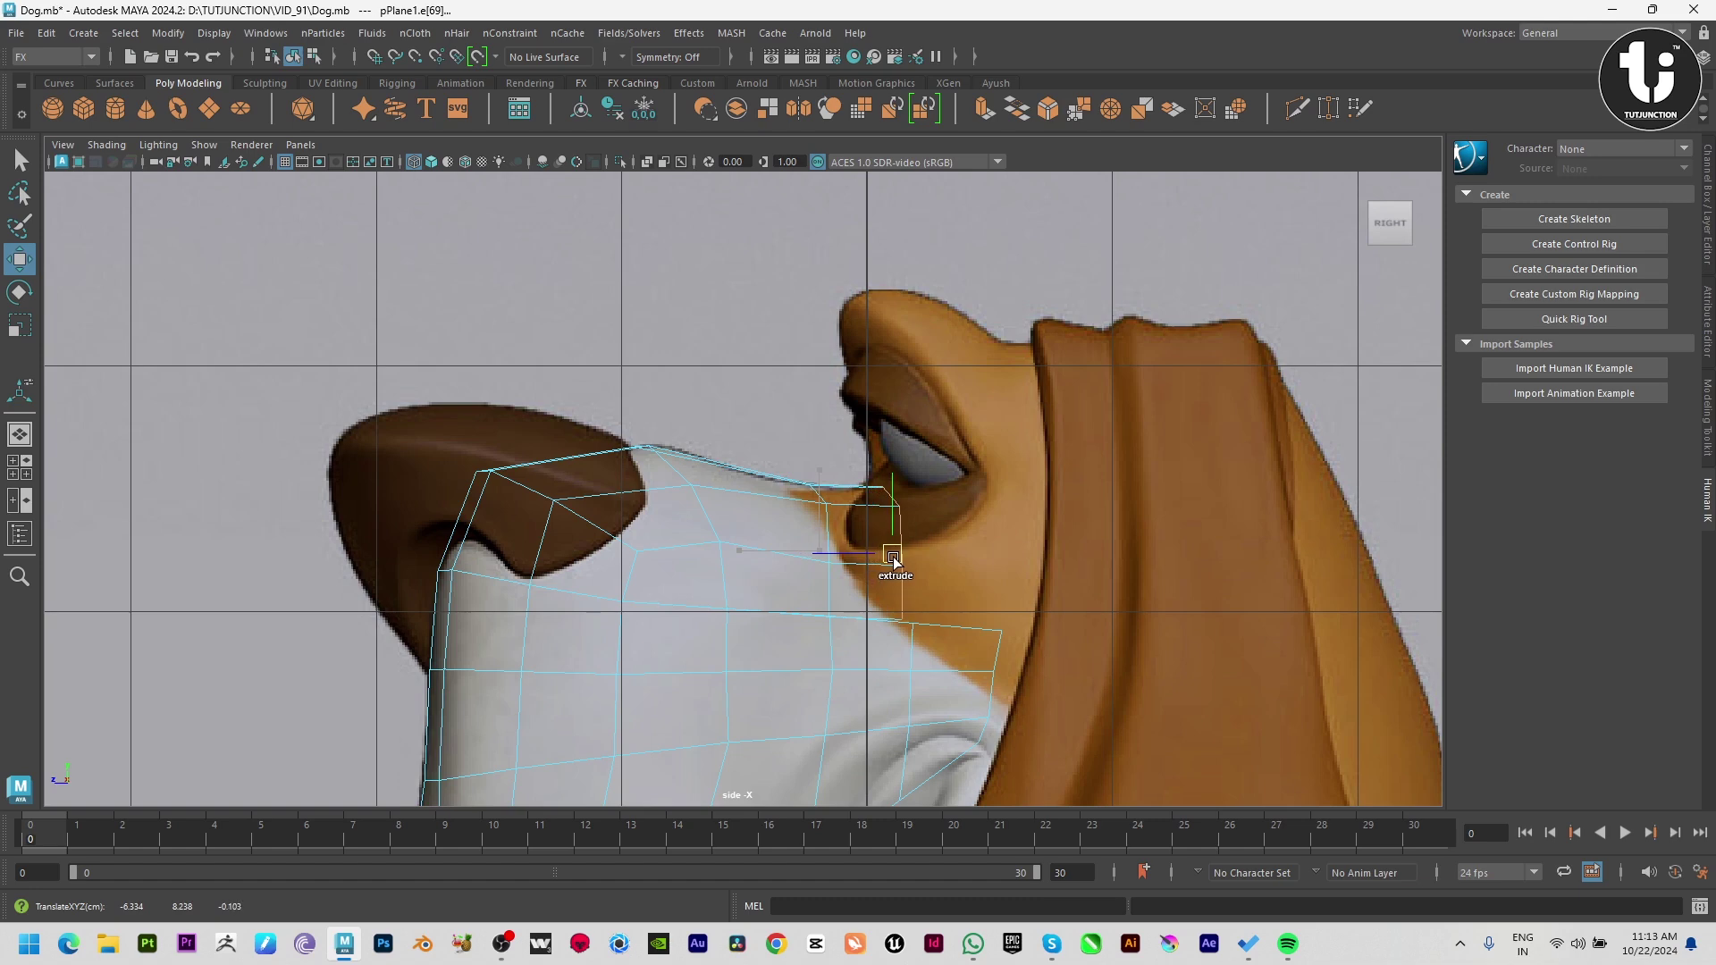
pyautogui.press('e')
pyautogui.press('w')
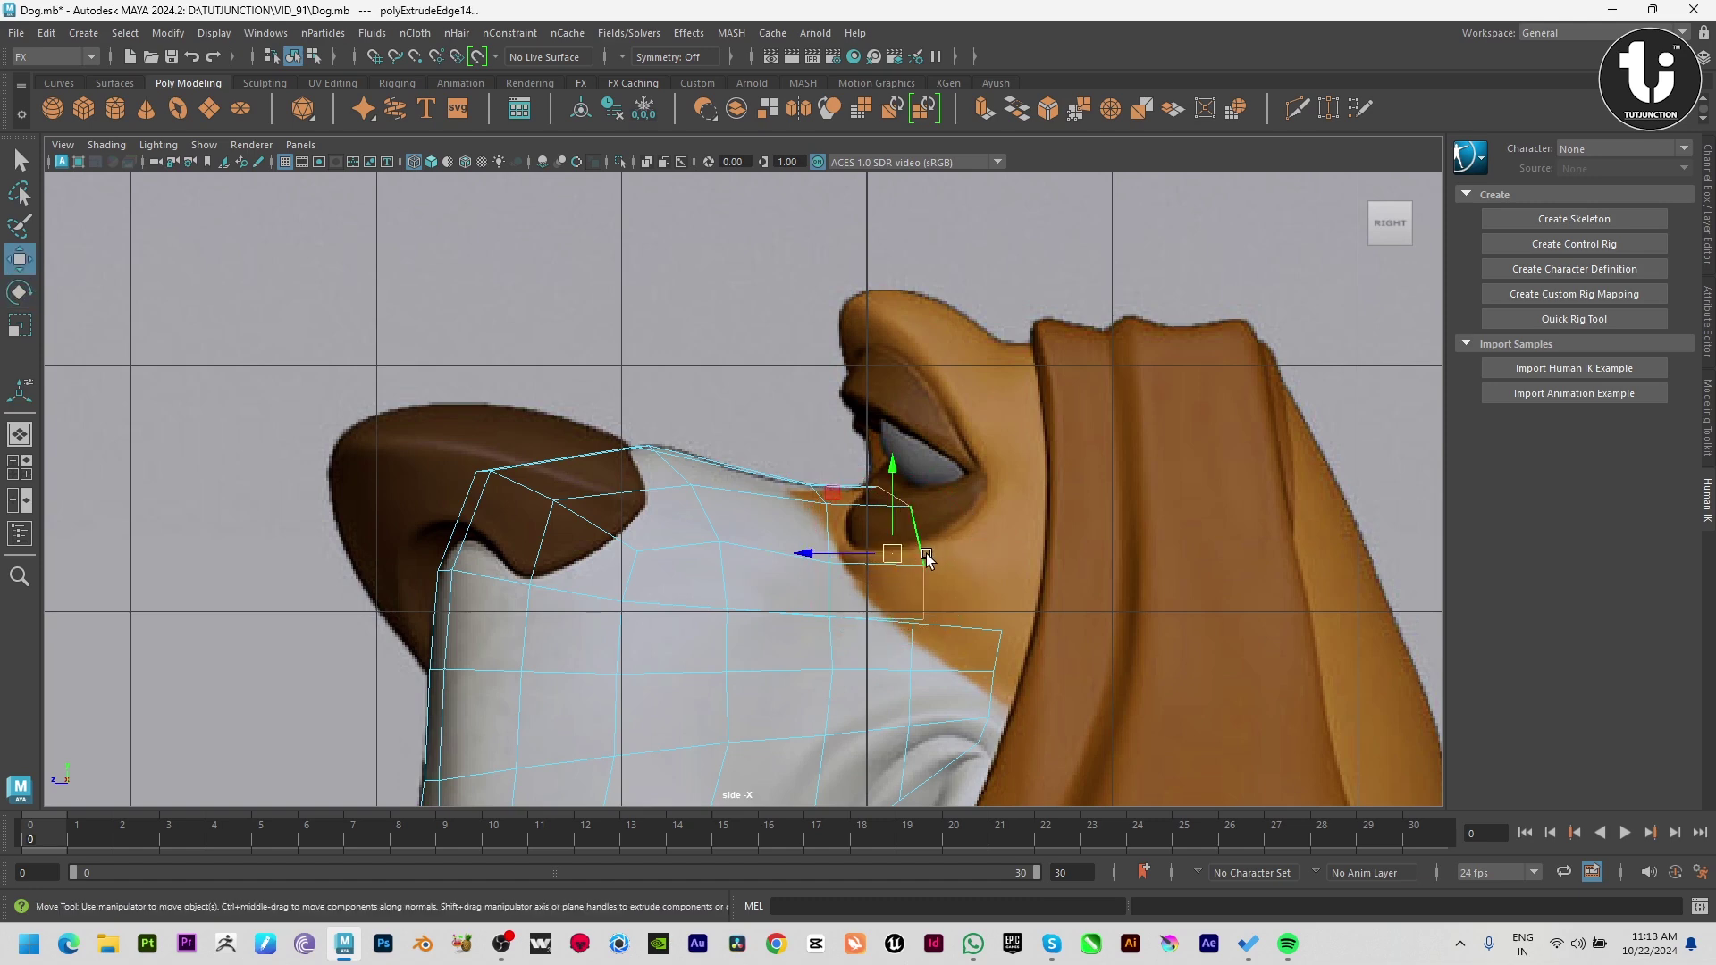
pyautogui.moveTo(892, 555); pyautogui.dragTo(883, 555)
pyautogui.moveTo(880, 605); pyautogui.dragTo(882, 606, button='right')
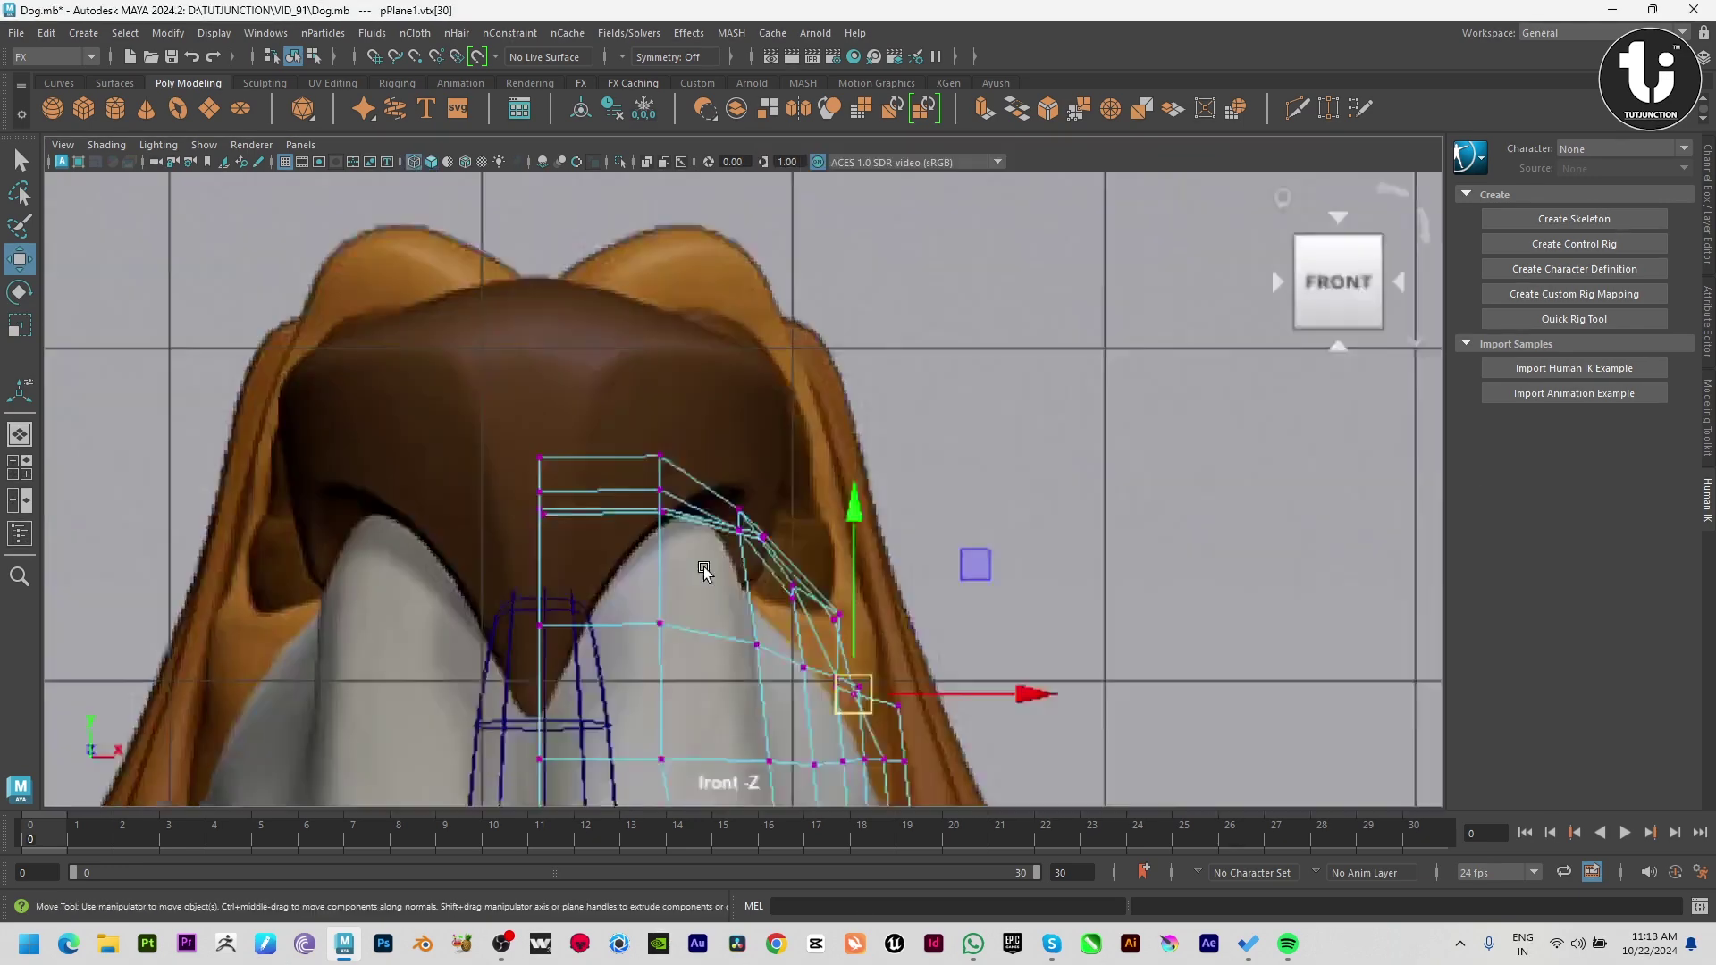
pyautogui.moveTo(847, 706); pyautogui.dragTo(871, 726)
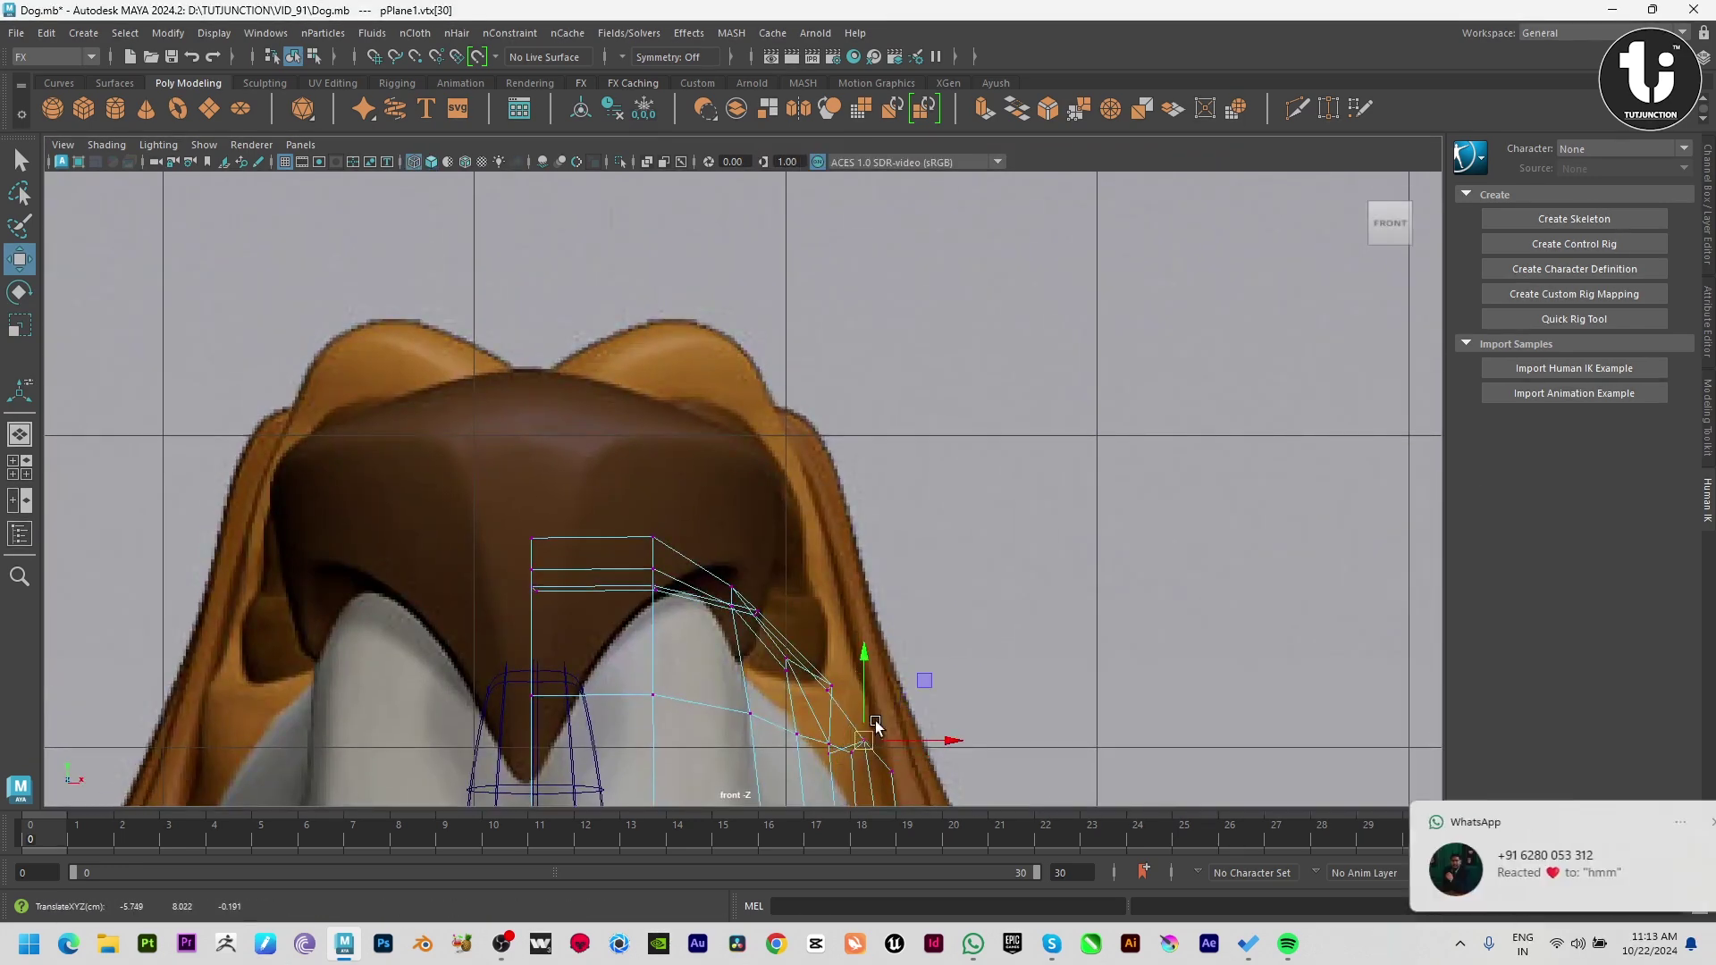
pyautogui.press('space')
pyautogui.keyDown('alt'); pyautogui.moveTo(1153, 384); pyautogui.dragTo(1073, 420); pyautogui.keyUp('alt')
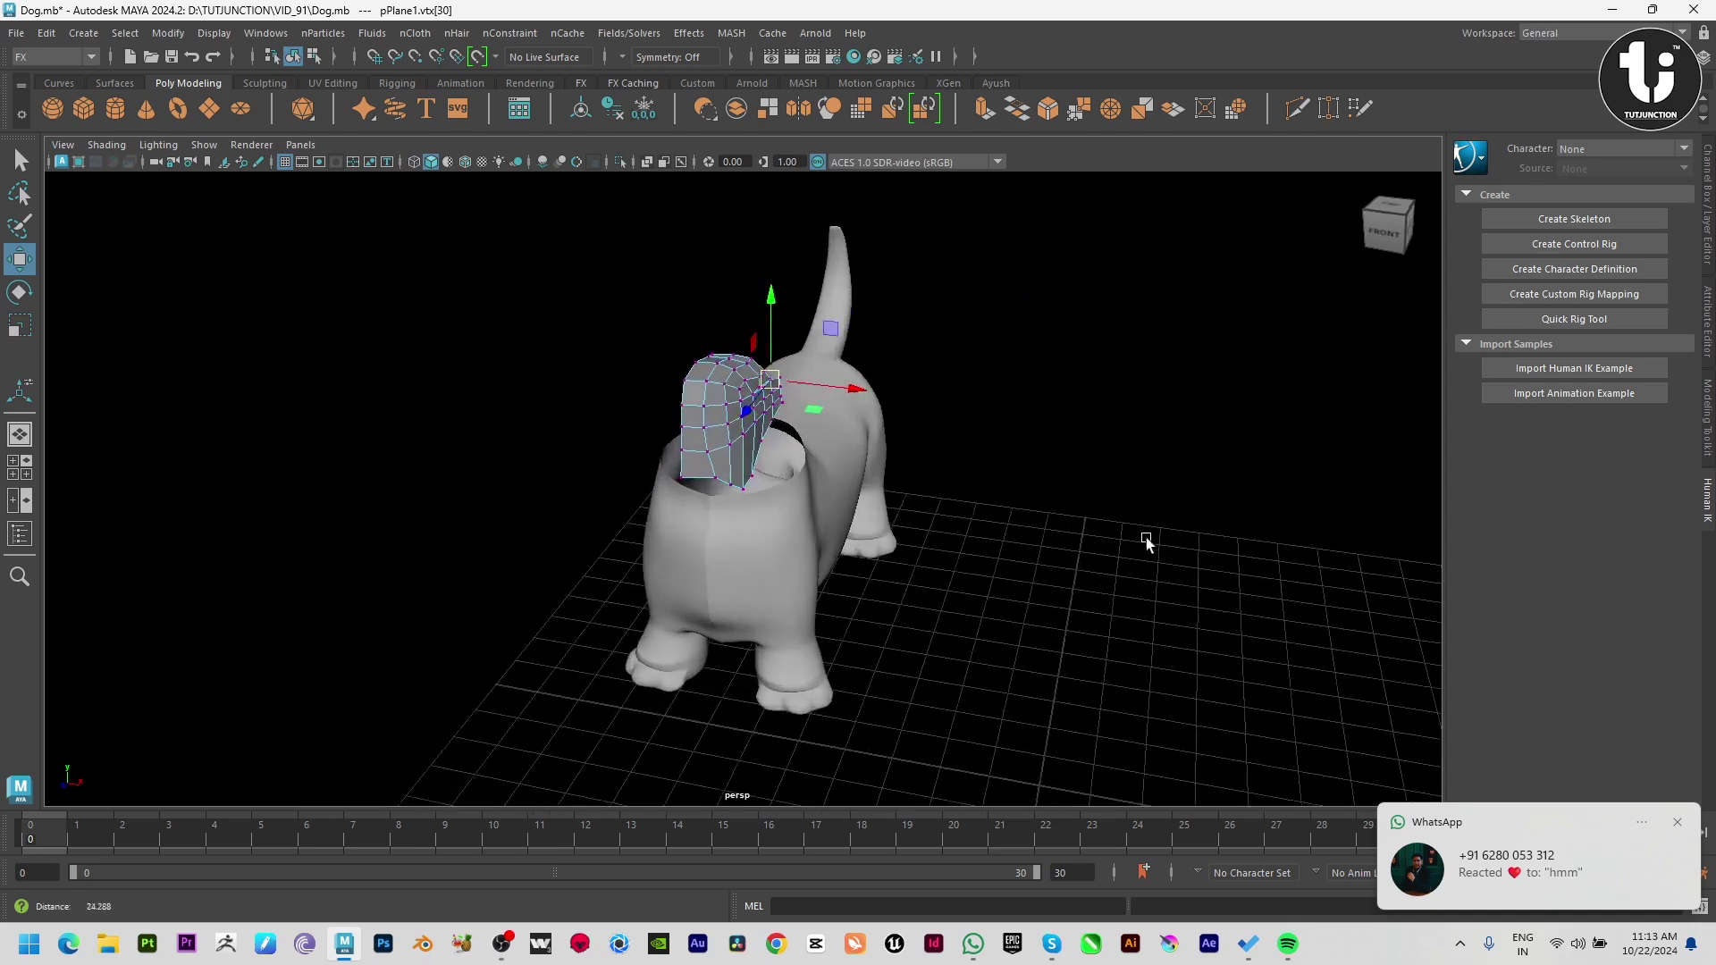
# Step: Shift a border vertex right and merge the overlapping vertices of the muzzle patch
pyautogui.press('f')
pyautogui.click(612, 685)
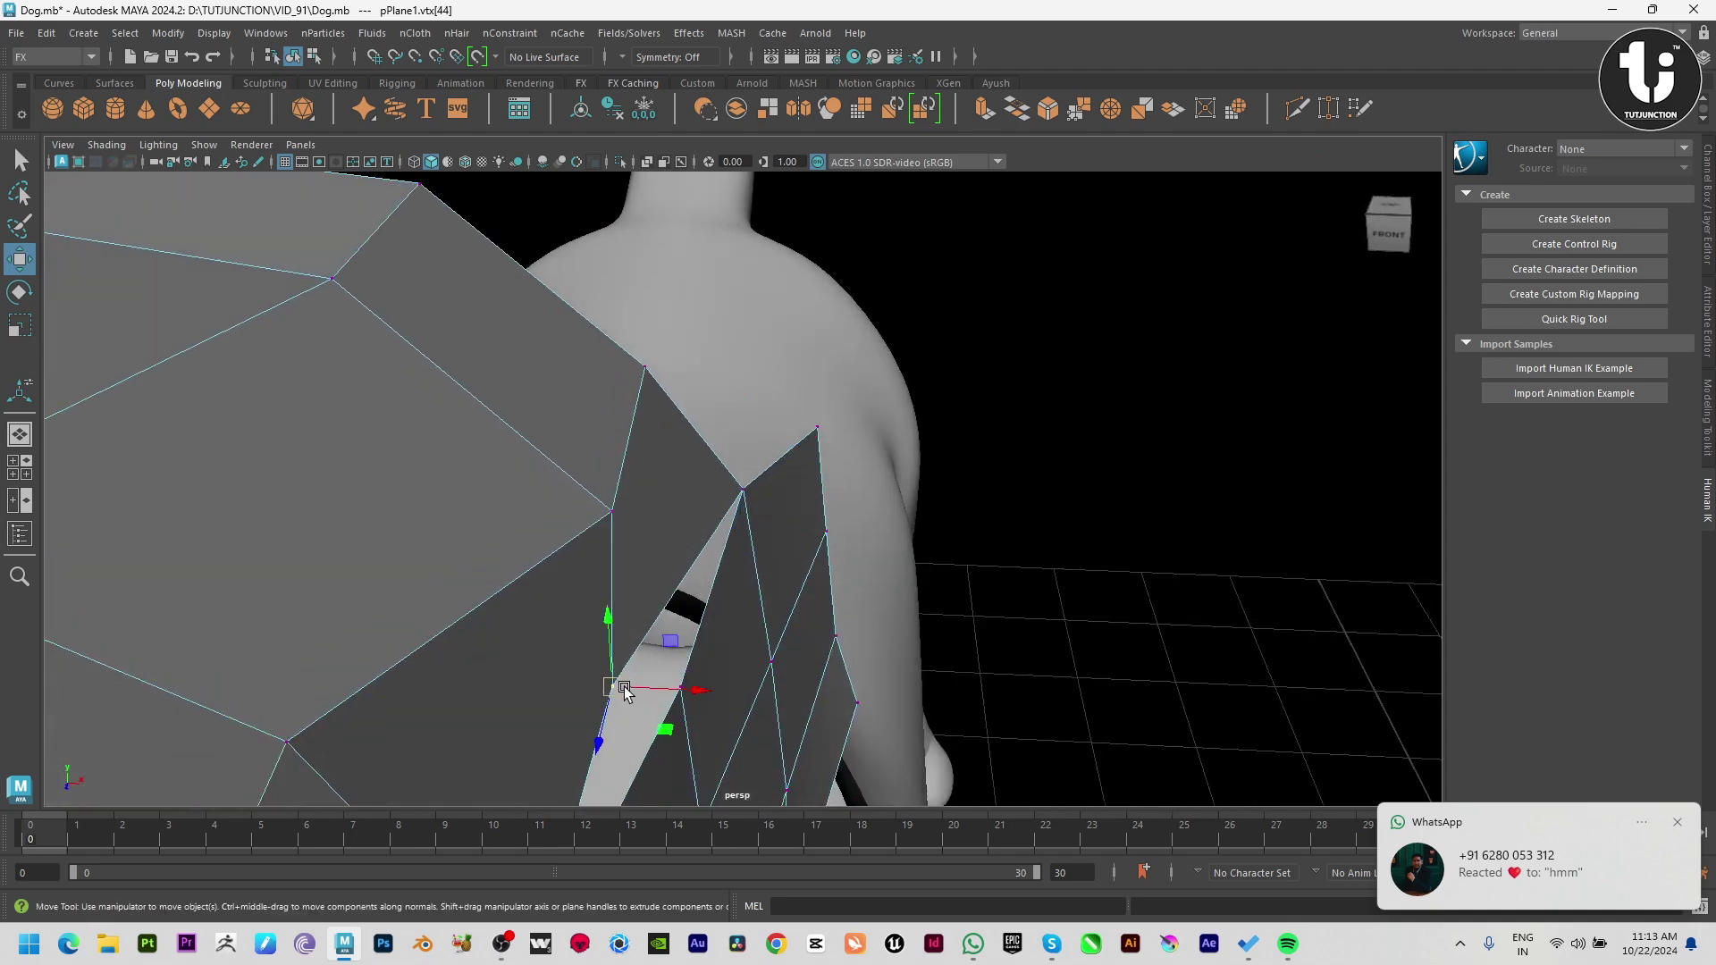
pyautogui.press('f')
pyautogui.moveTo(679, 494); pyautogui.dragTo(760, 500)
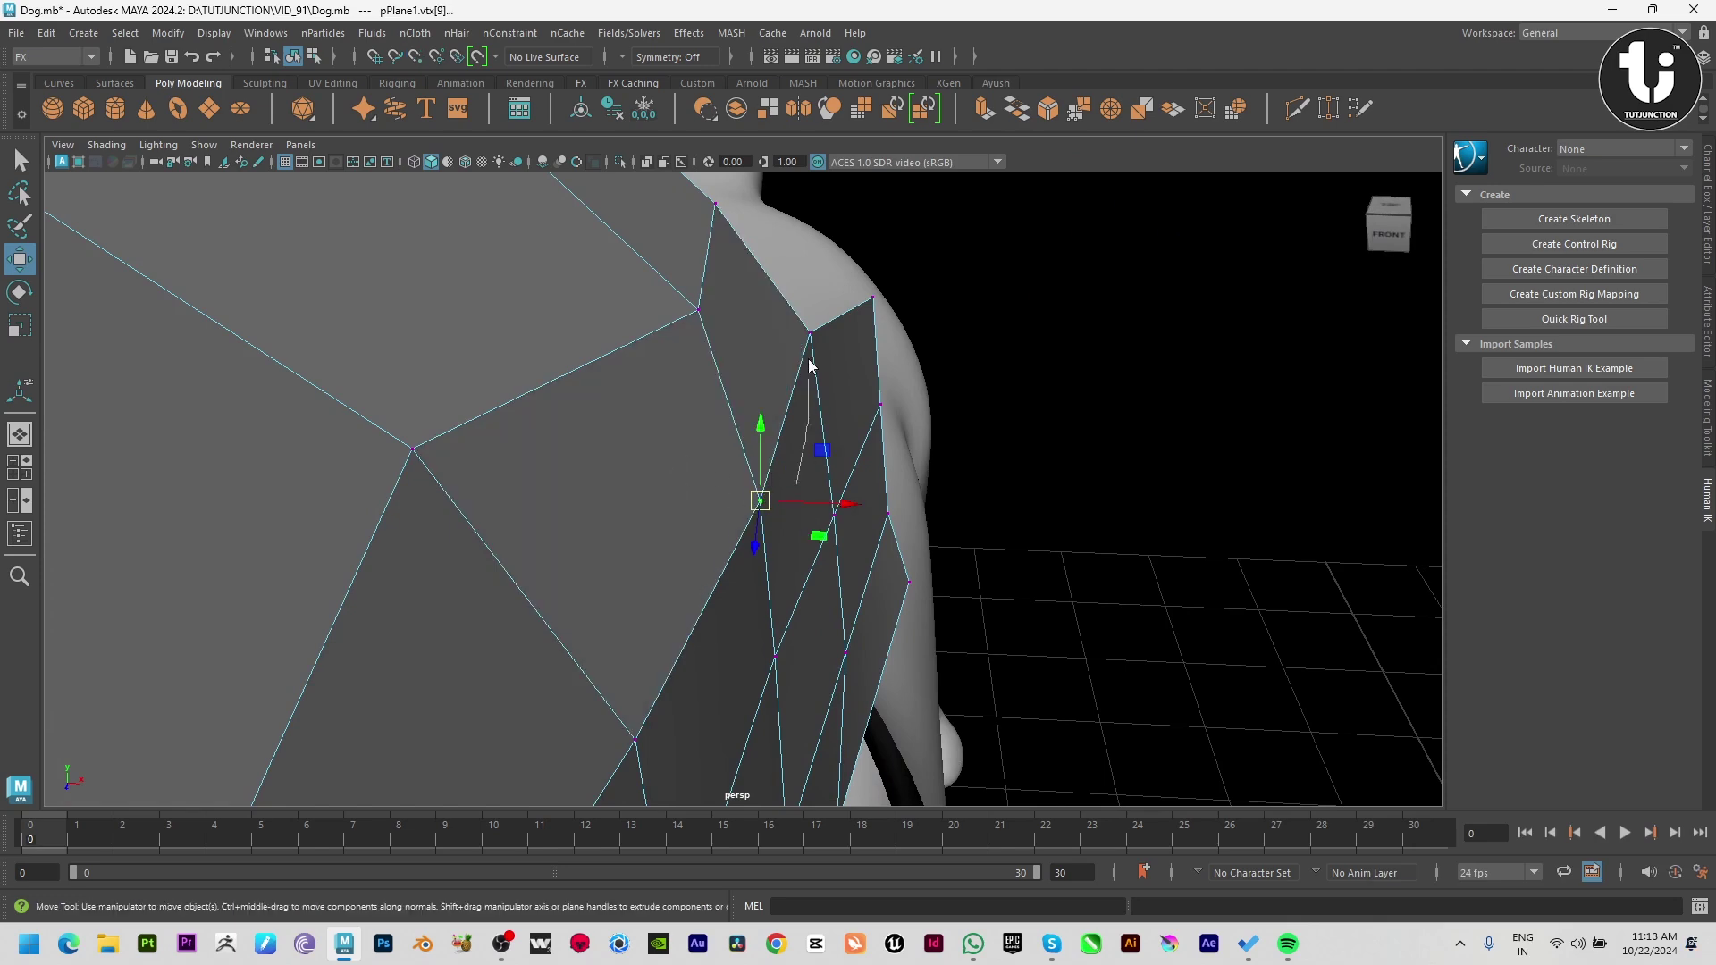
pyautogui.keyDown('shift'); pyautogui.moveTo(811, 366); pyautogui.dragTo(787, 529, button='right'); pyautogui.keyUp('shift')
pyautogui.moveTo(787, 529)
pyautogui.keyDown('alt'); pyautogui.mouseDown()
pyautogui.moveTo(885, 508)
pyautogui.moveTo(754, 419)
pyautogui.moveTo(831, 437)
pyautogui.mouseUp(); pyautogui.keyUp('alt')
# Step: Slide the eye-side edge vertex right along X in the front view
pyautogui.press('space')
pyautogui.press('space')
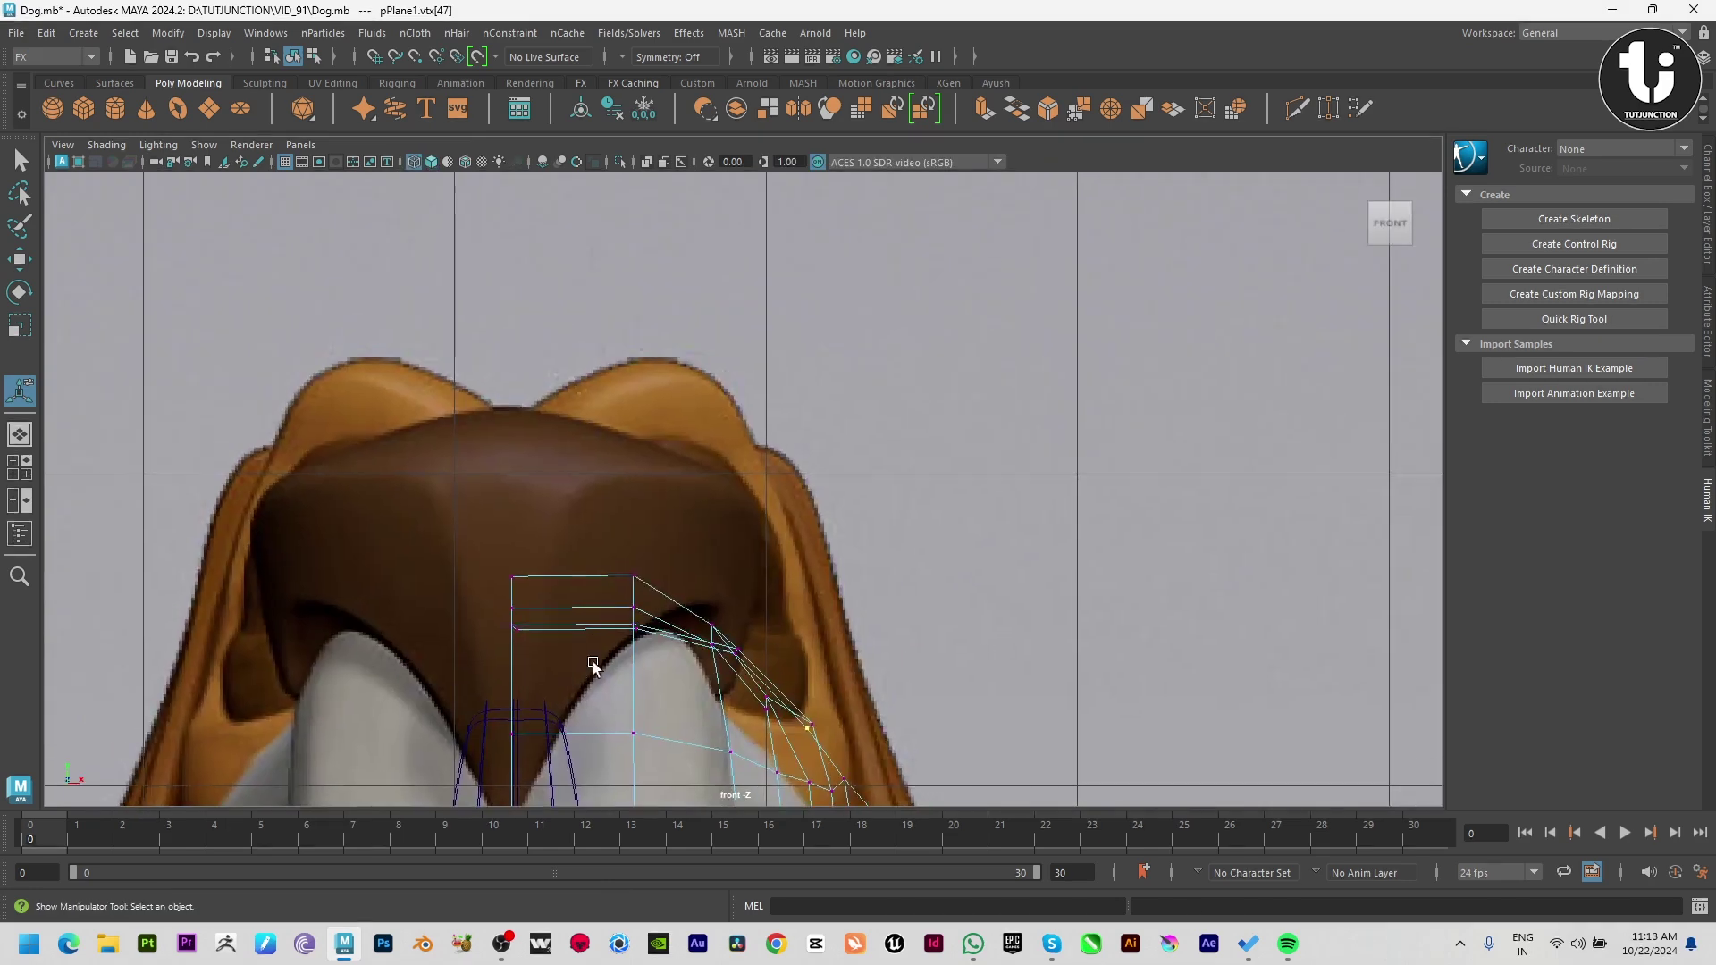
pyautogui.press('w')
pyautogui.moveTo(876, 726); pyautogui.dragTo(916, 714)
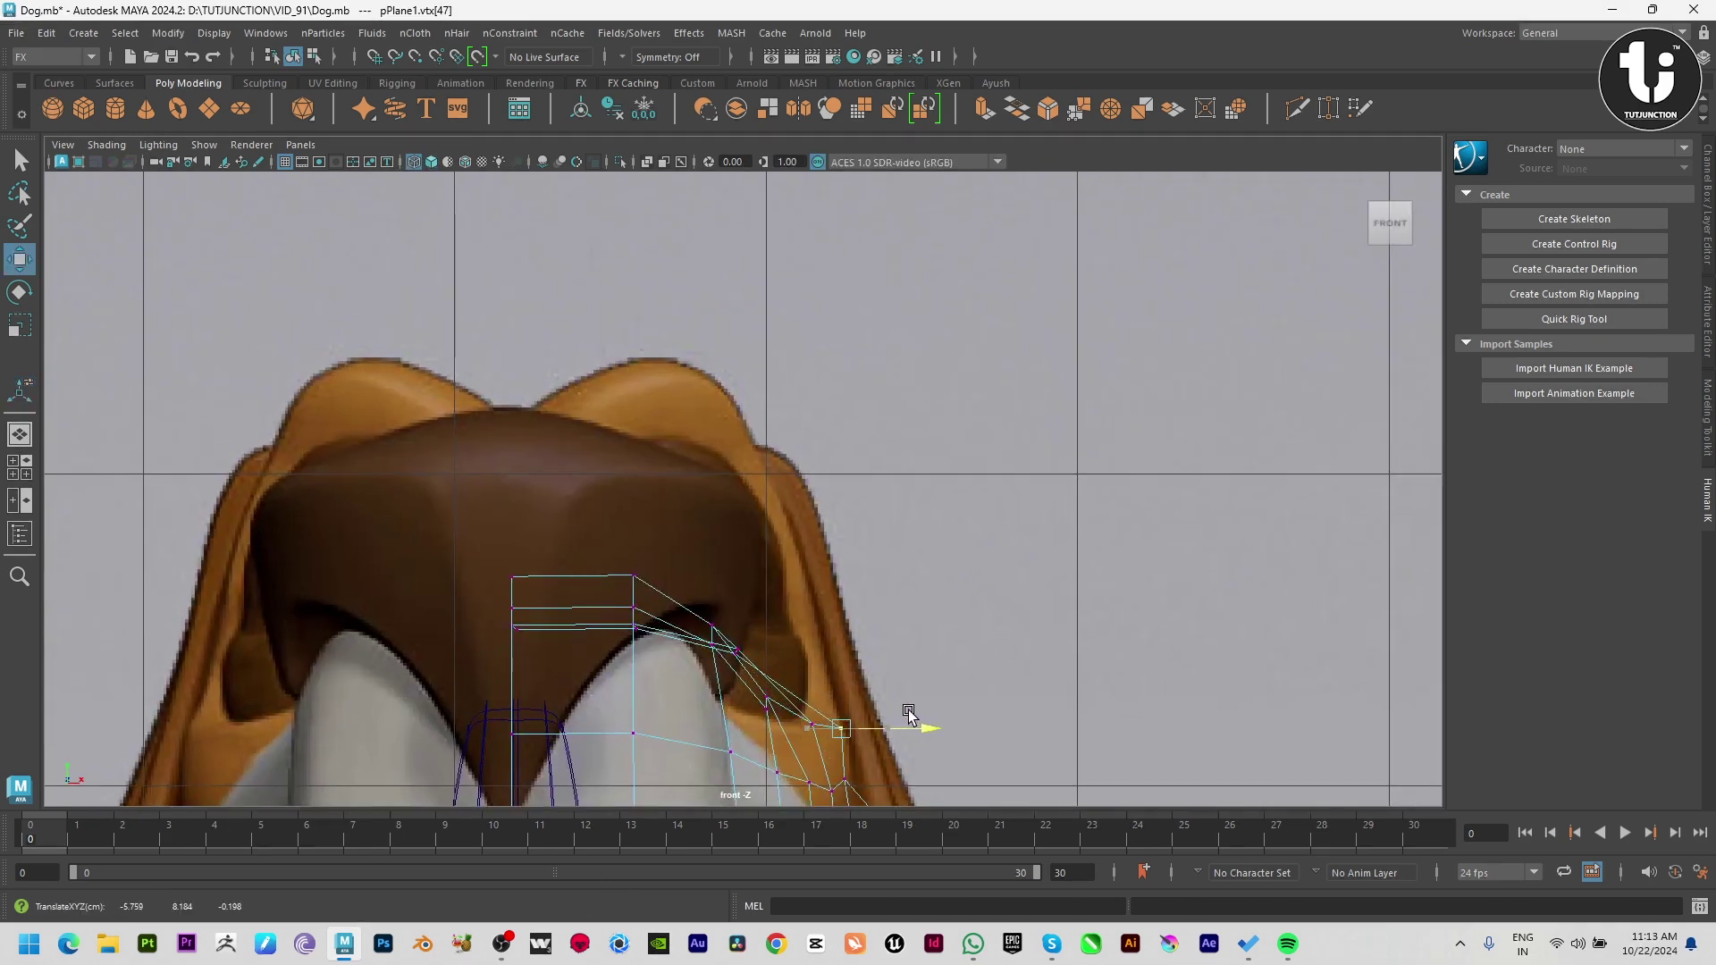
pyautogui.press('space')
pyautogui.press('space')
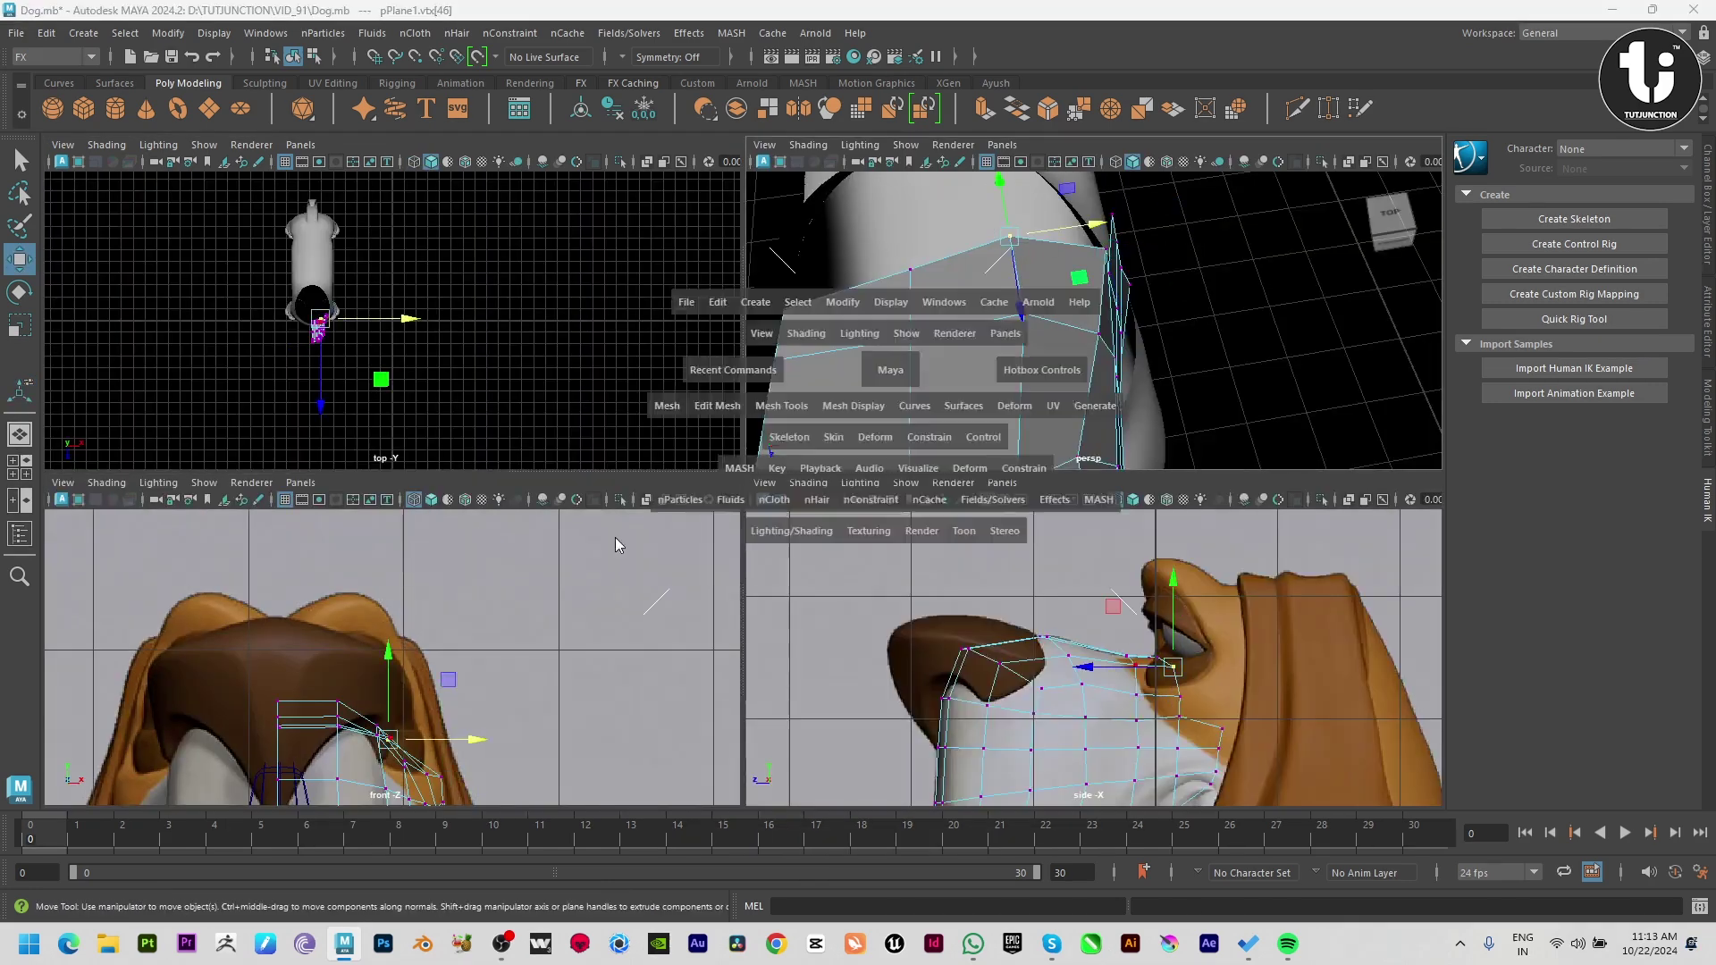
pyautogui.press('space')
pyautogui.press('space')
pyautogui.click(823, 657)
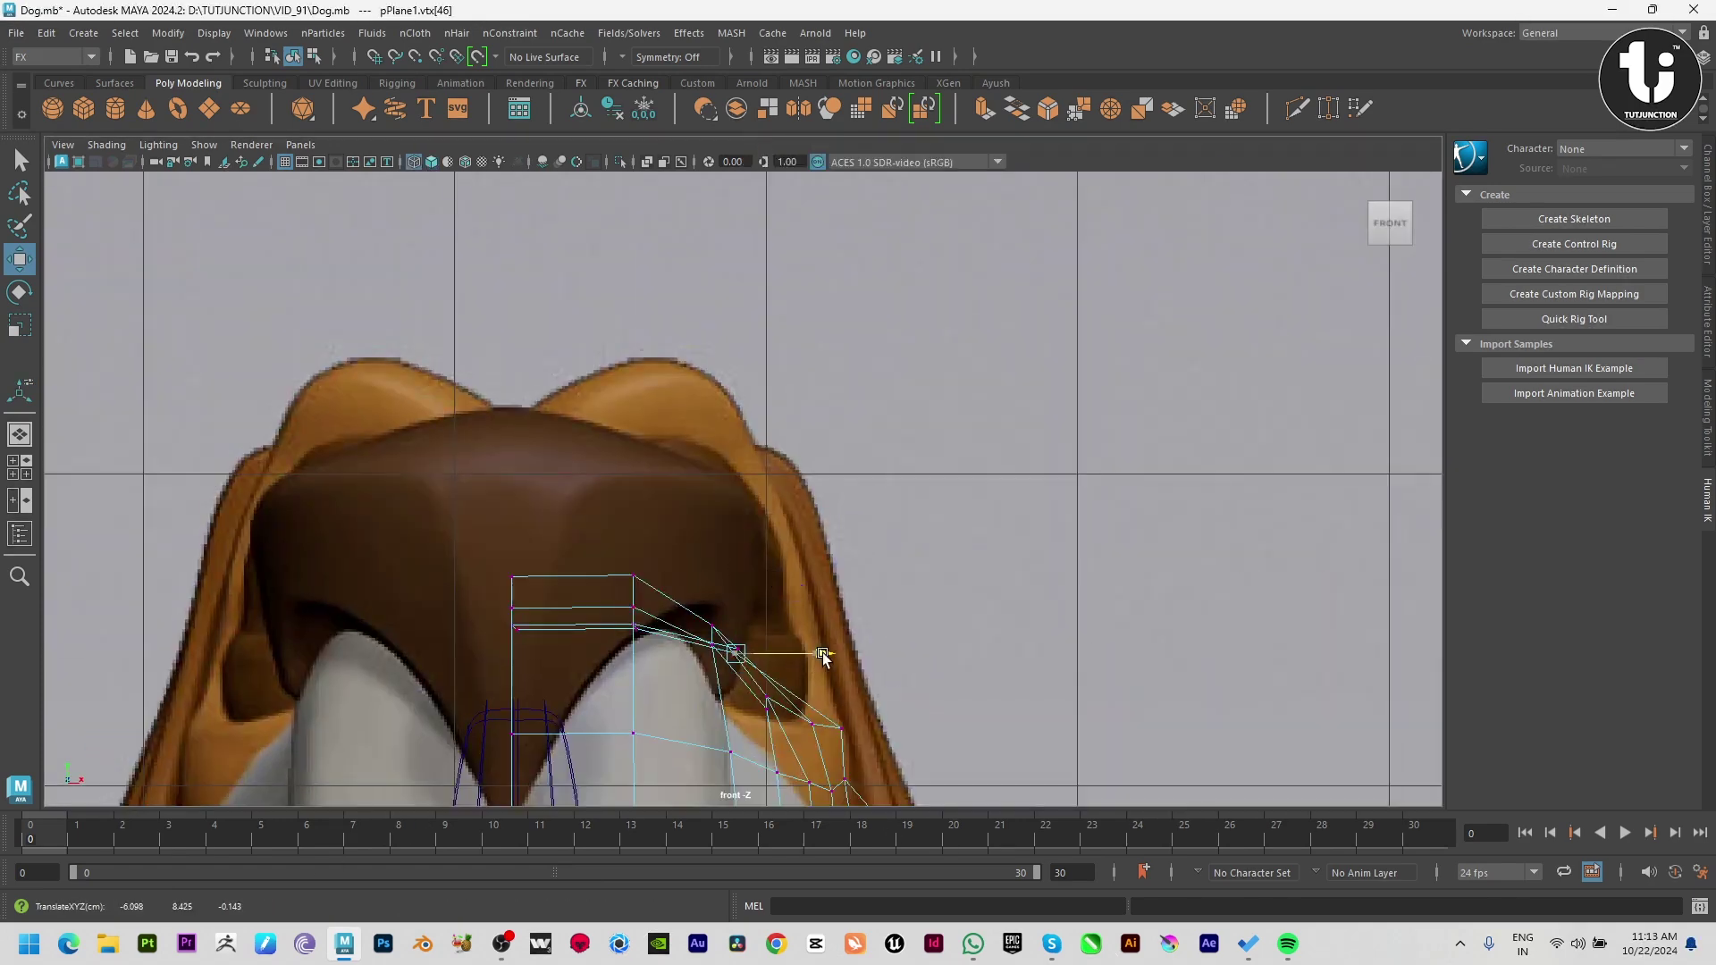
pyautogui.press('space')
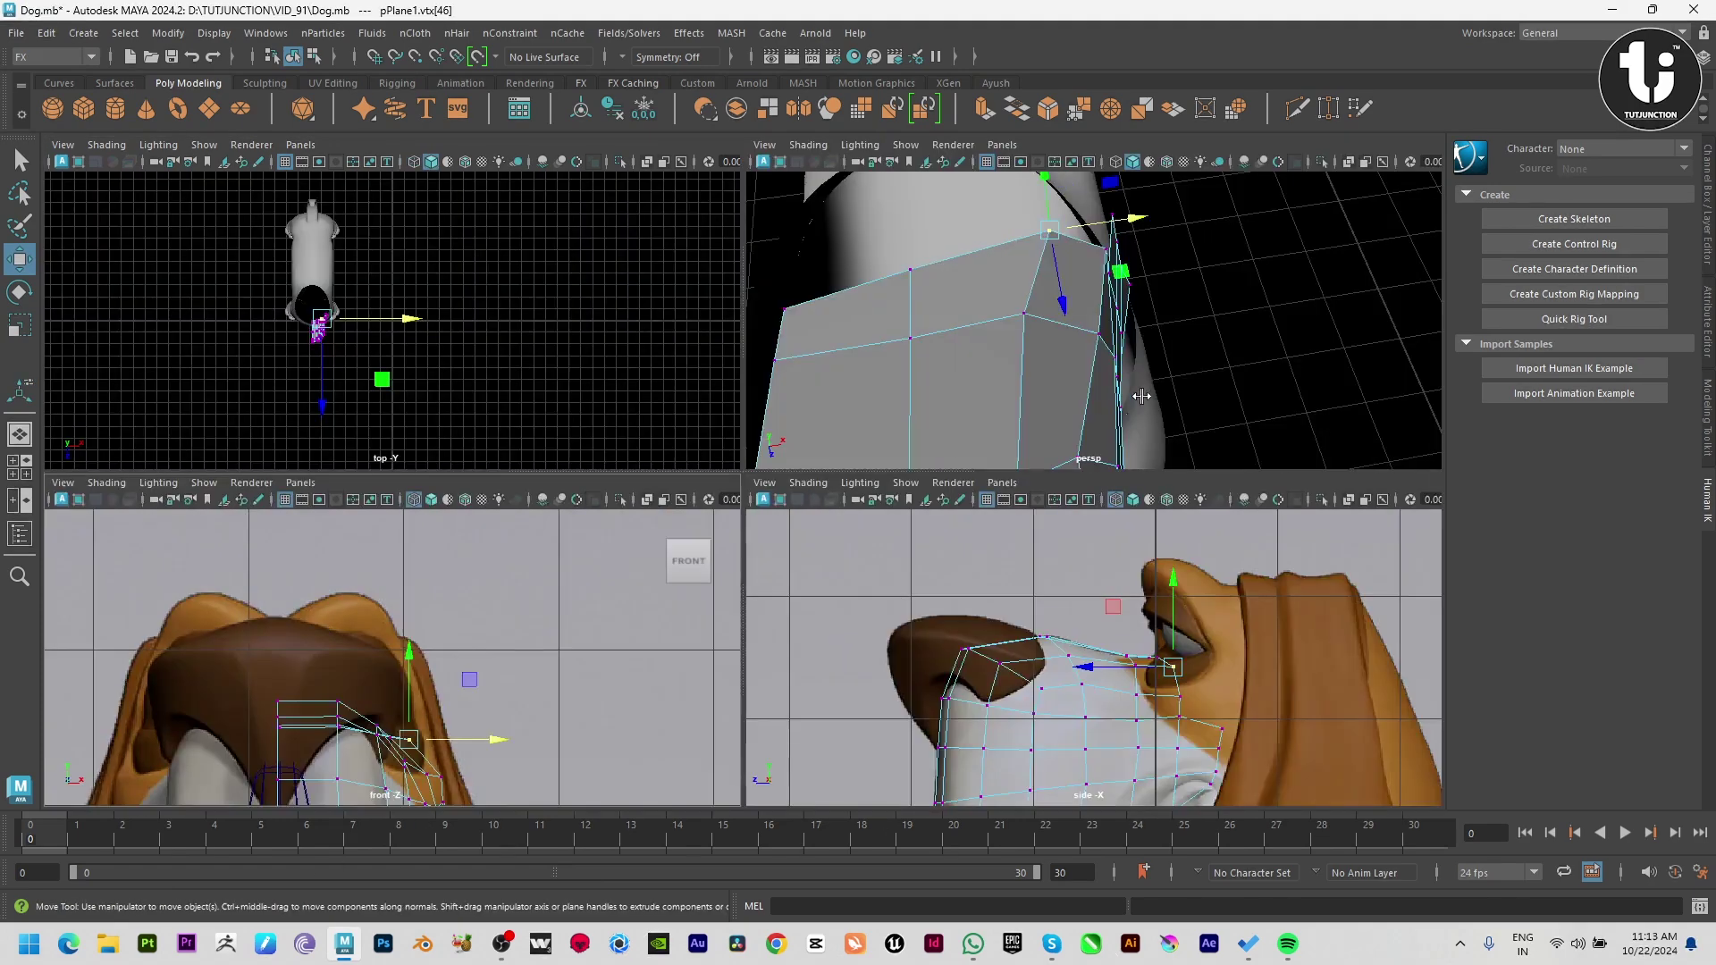
pyautogui.press('space')
pyautogui.keyDown('alt'); pyautogui.moveTo(874, 509); pyautogui.dragTo(670, 444); pyautogui.keyUp('alt')
pyautogui.press('space')
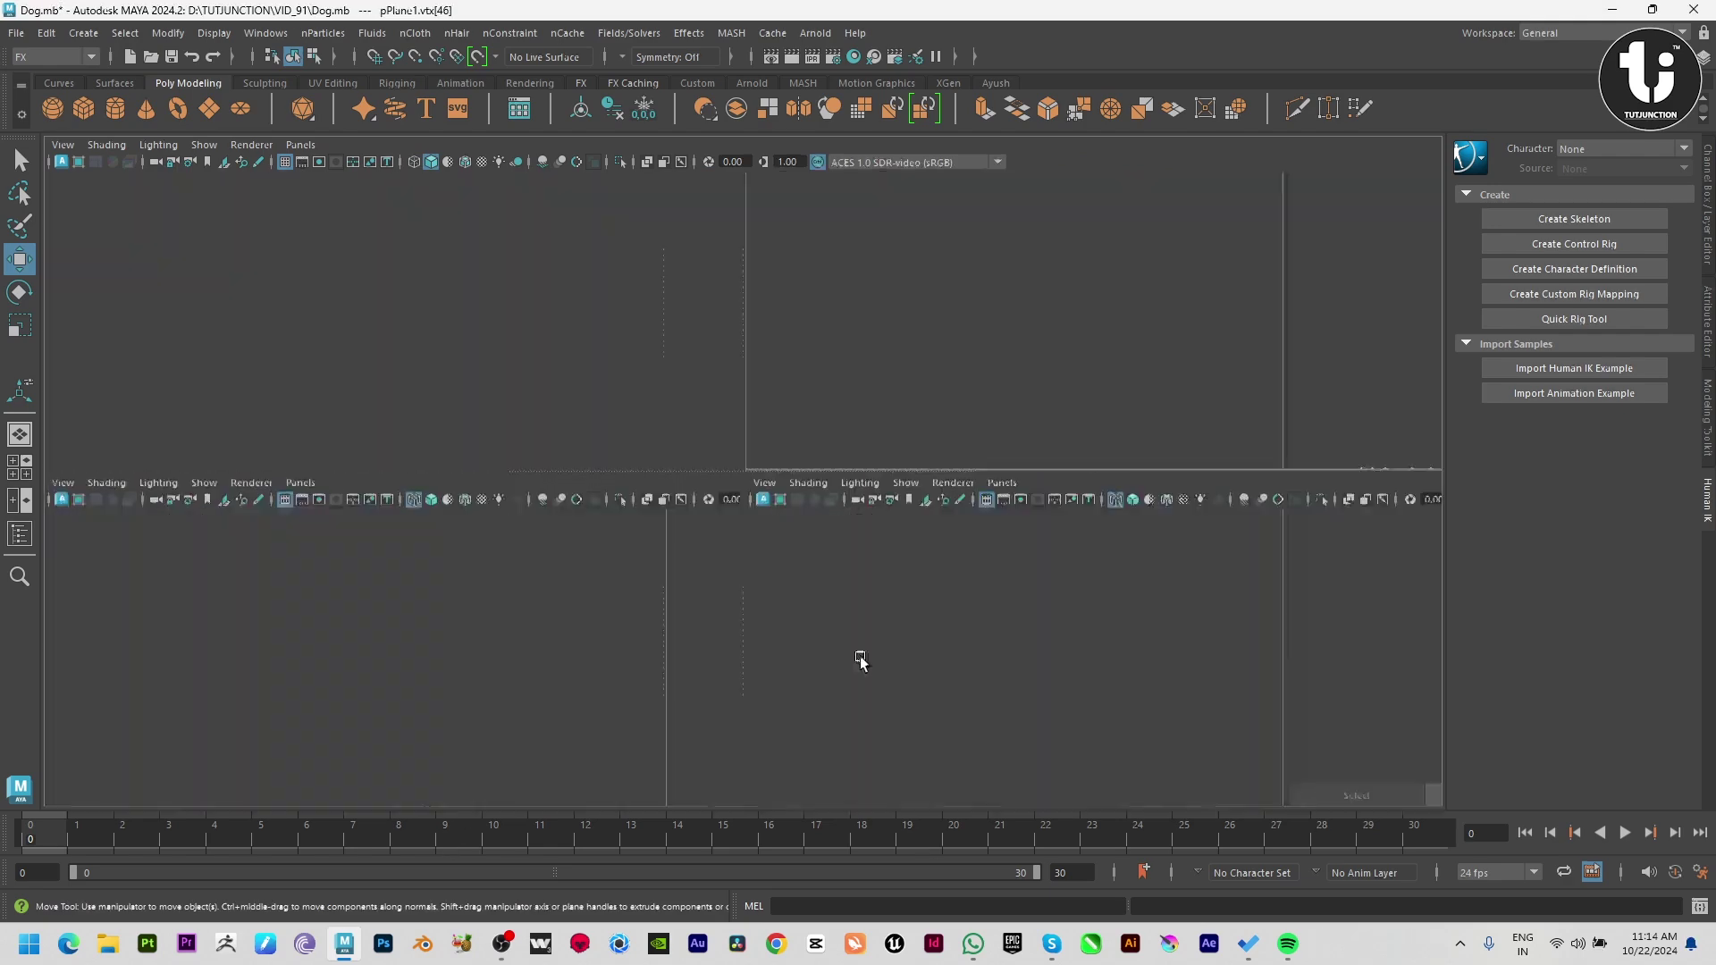
pyautogui.press('space')
pyautogui.press('space')
pyautogui.press('space')
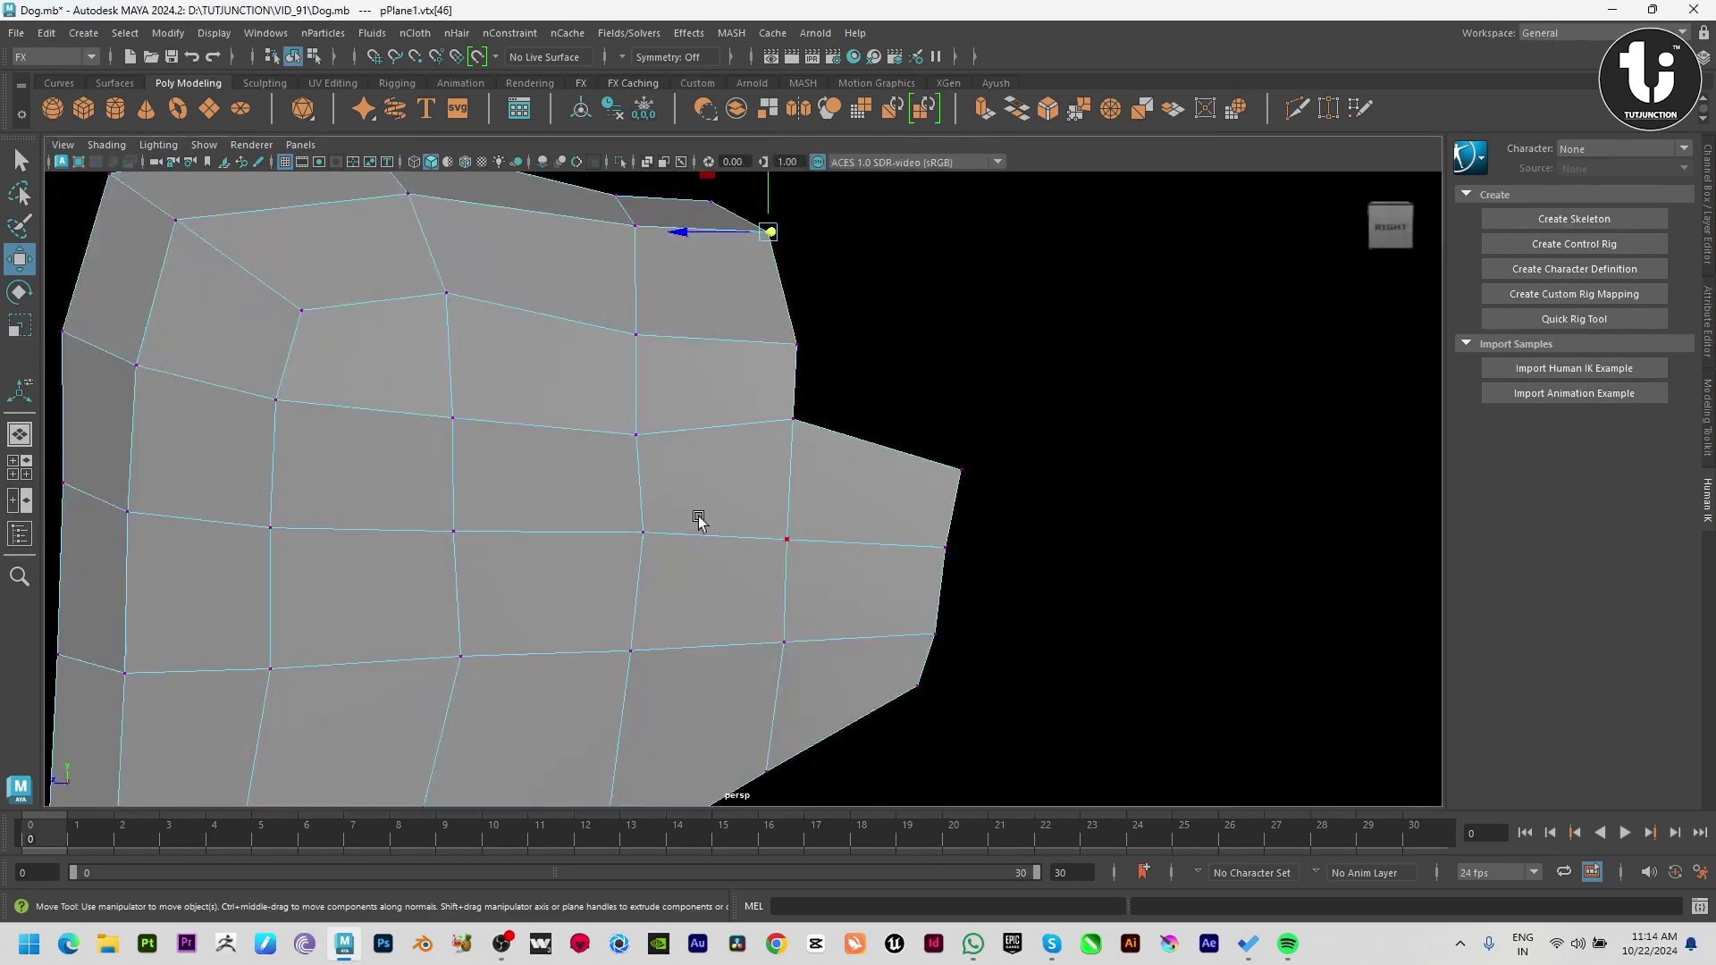
# Step: Inspect the muzzle patch in smooth preview (3), then return it to faceted display (1)
pyautogui.press('3')
pyautogui.moveTo(949, 314)
pyautogui.keyDown('alt'); pyautogui.mouseDown()
pyautogui.moveTo(864, 567)
pyautogui.moveTo(701, 552)
pyautogui.moveTo(896, 479)
pyautogui.mouseUp(); pyautogui.keyUp('alt')
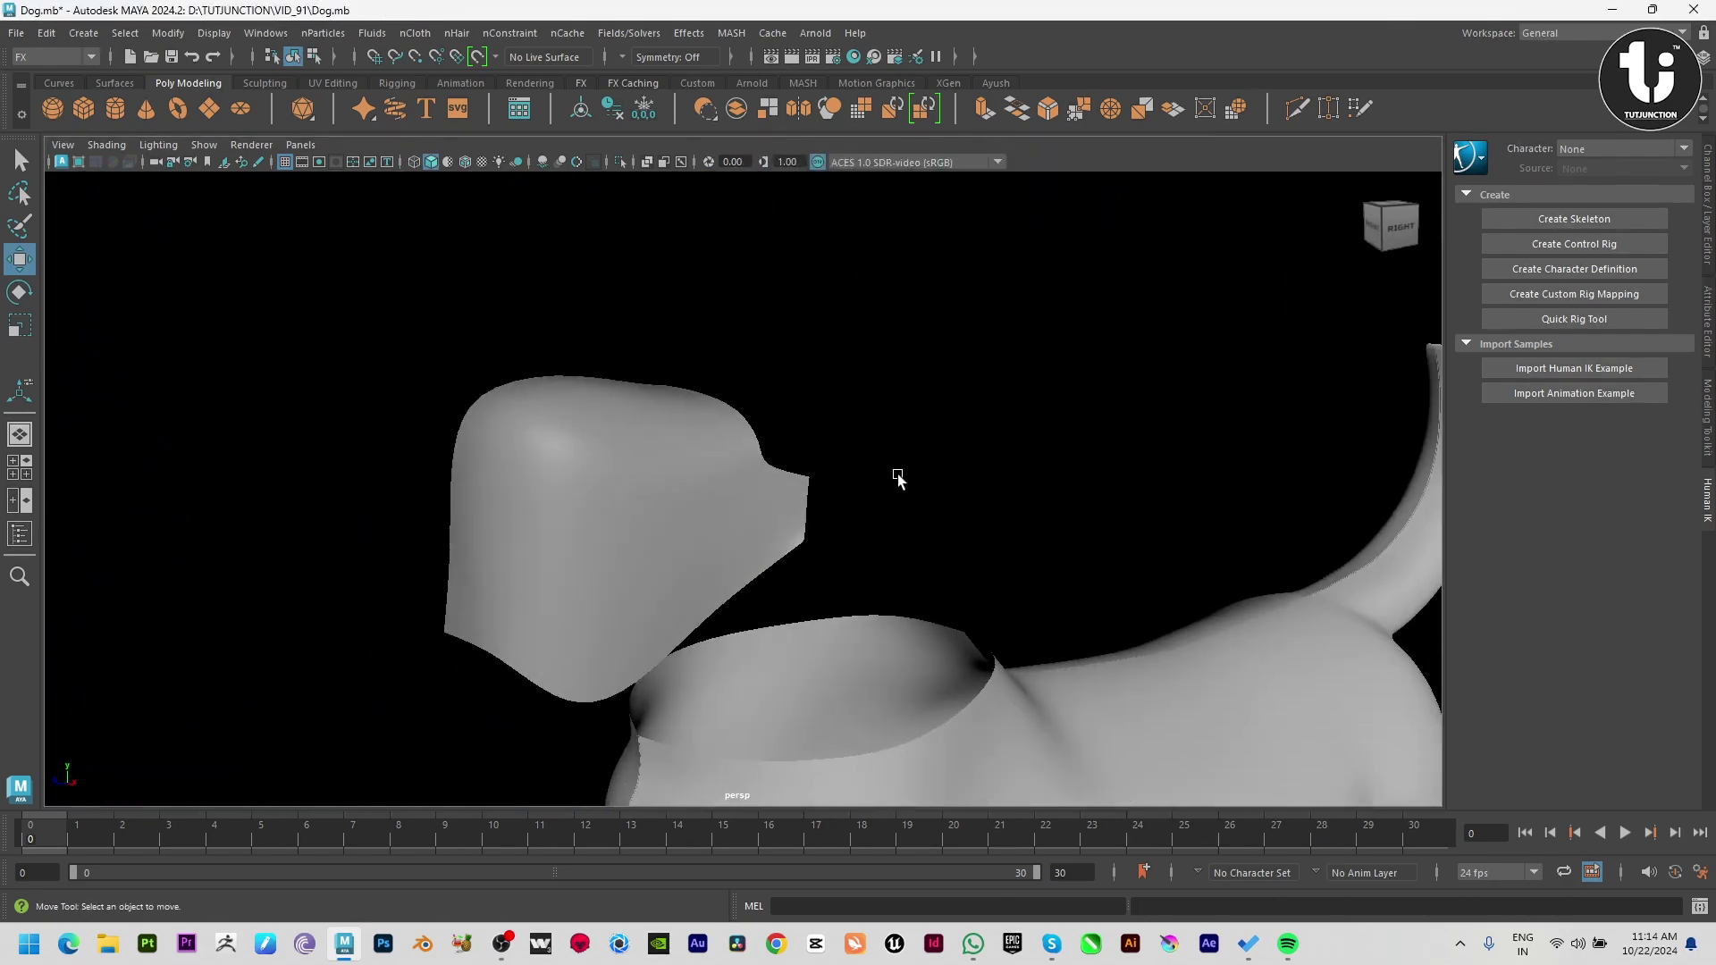
pyautogui.click(582, 509)
pyautogui.press('1')
pyautogui.press('space')
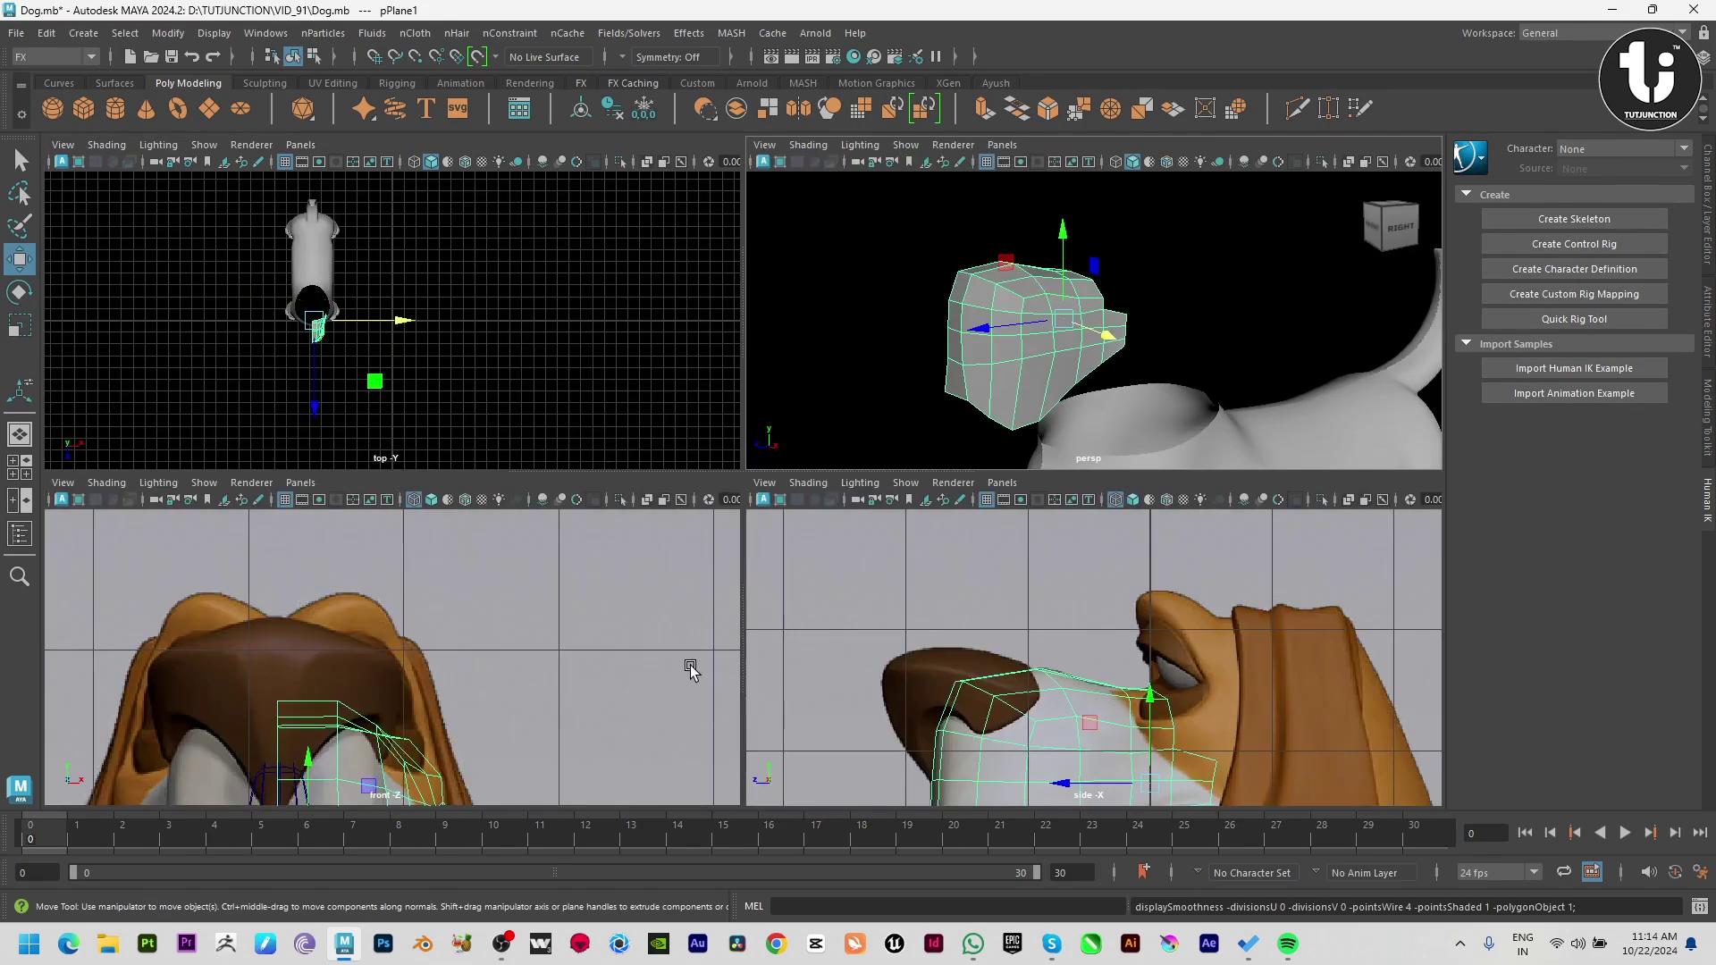
pyautogui.press('space')
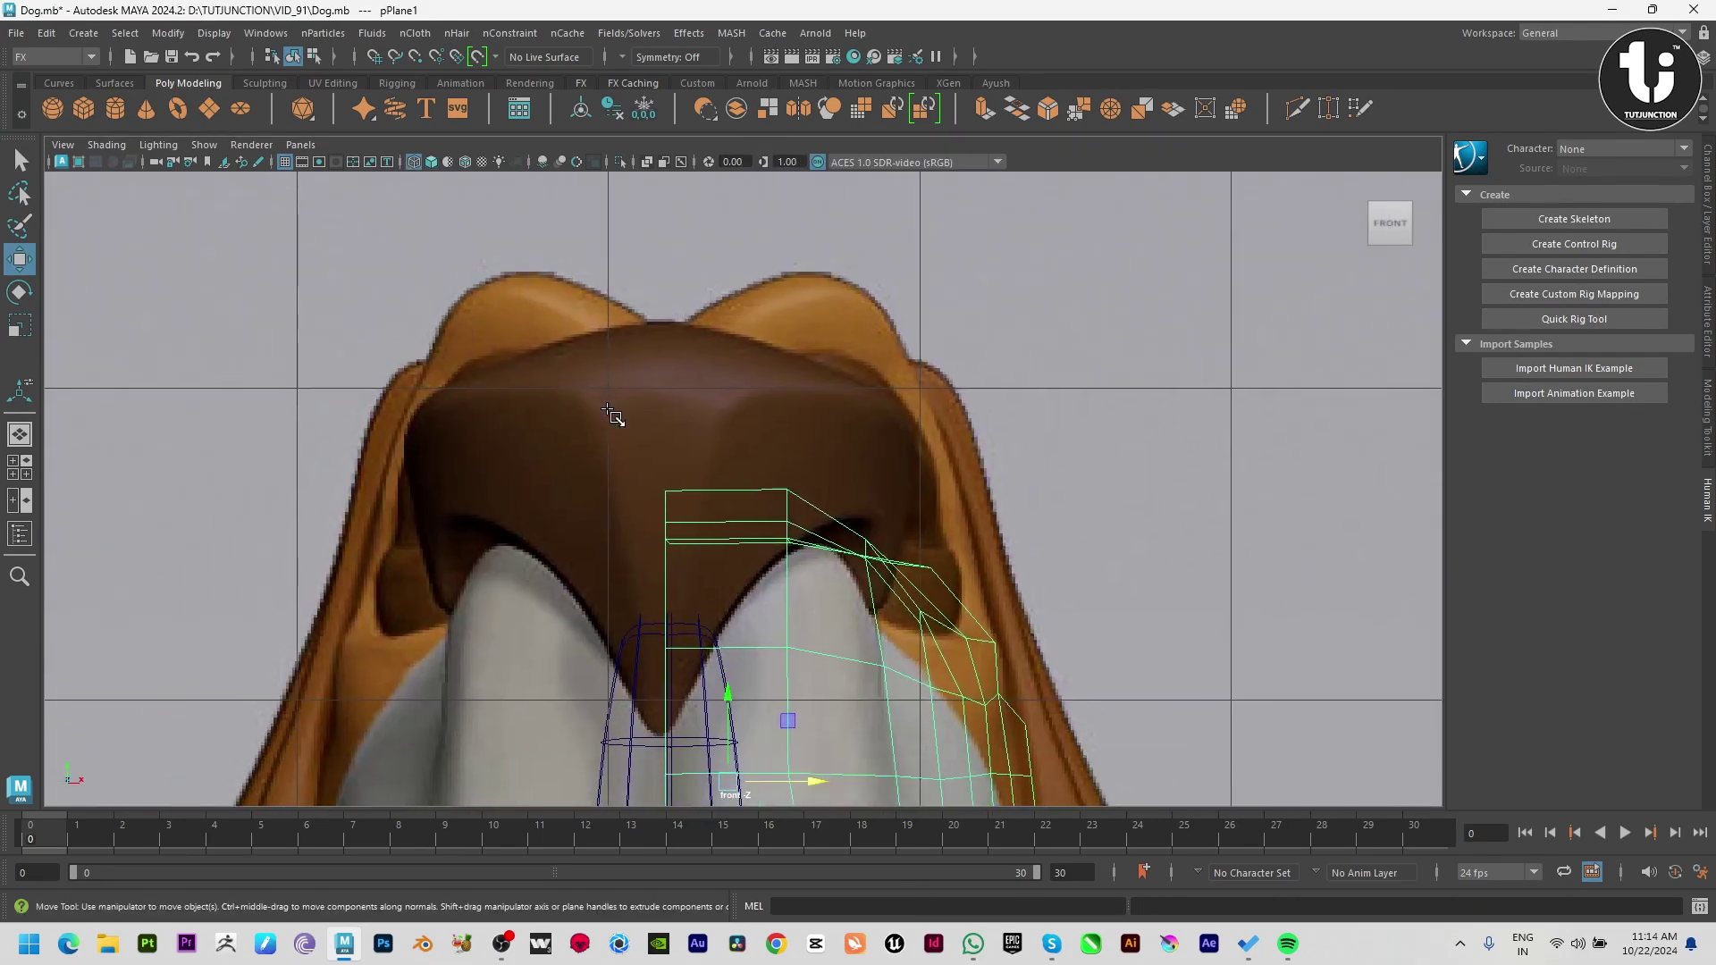
pyautogui.keyDown('shift'); pyautogui.moveTo(613, 417); pyautogui.dragTo(661, 344, button='right'); pyautogui.keyUp('shift')
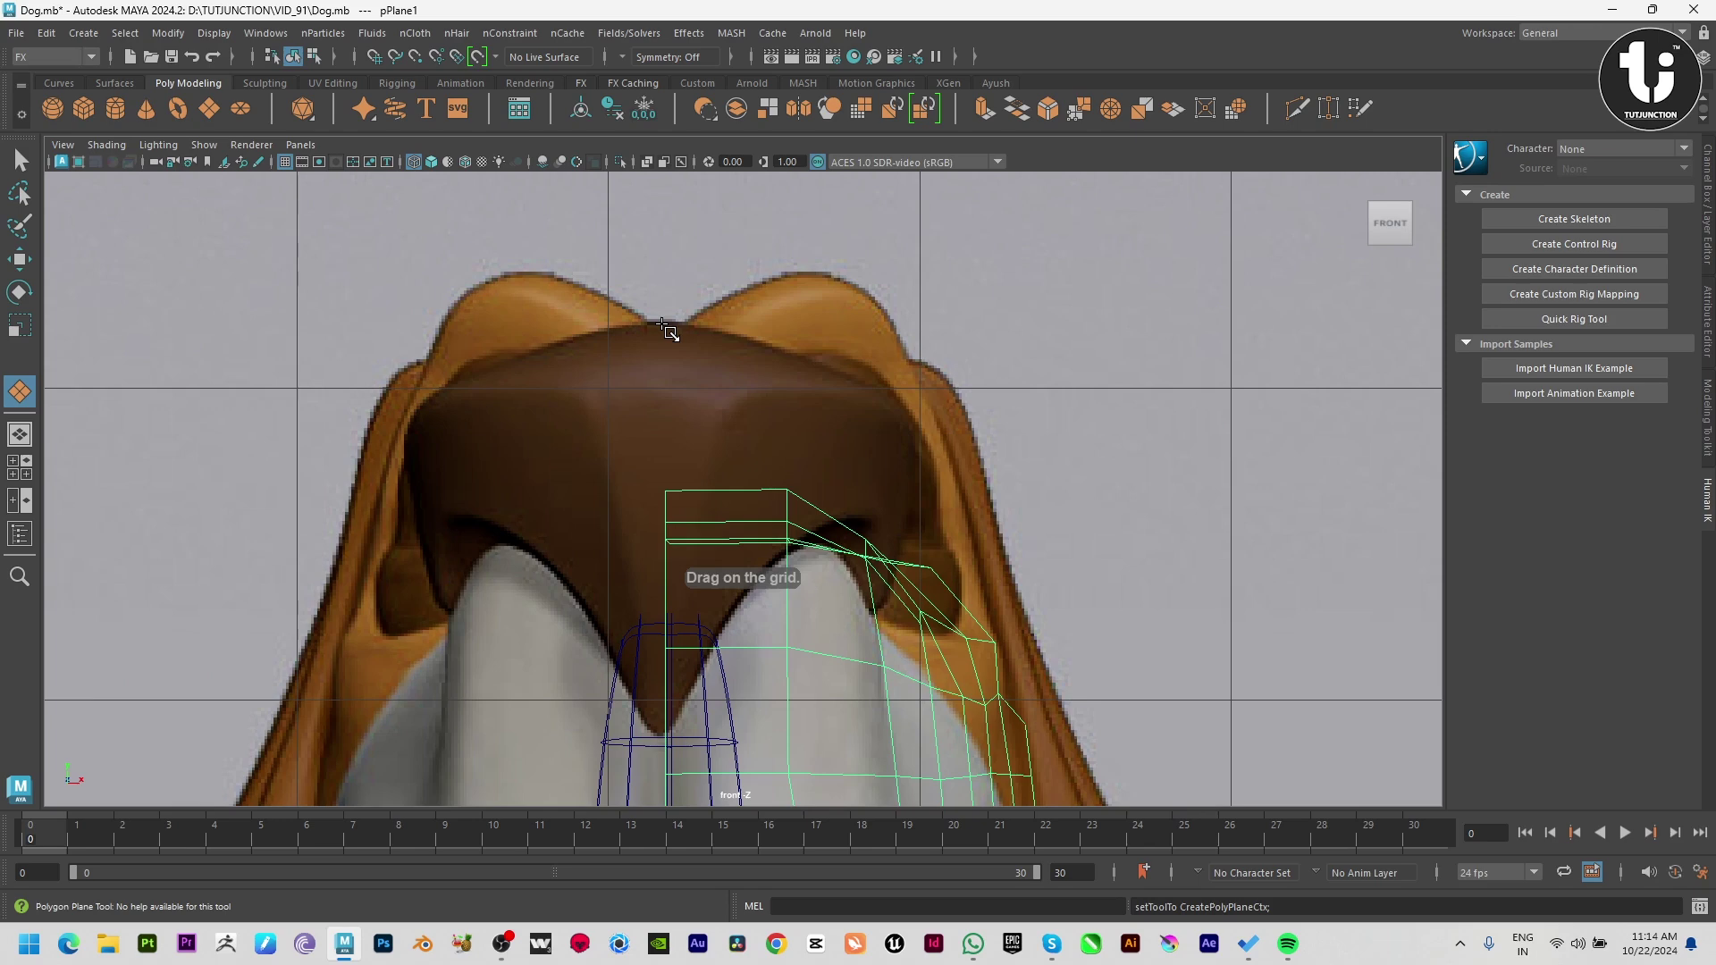
# Step: Draw a thin vertical plane down the nose and reshape its corners to fit
pyautogui.moveTo(662, 324); pyautogui.dragTo(689, 733)
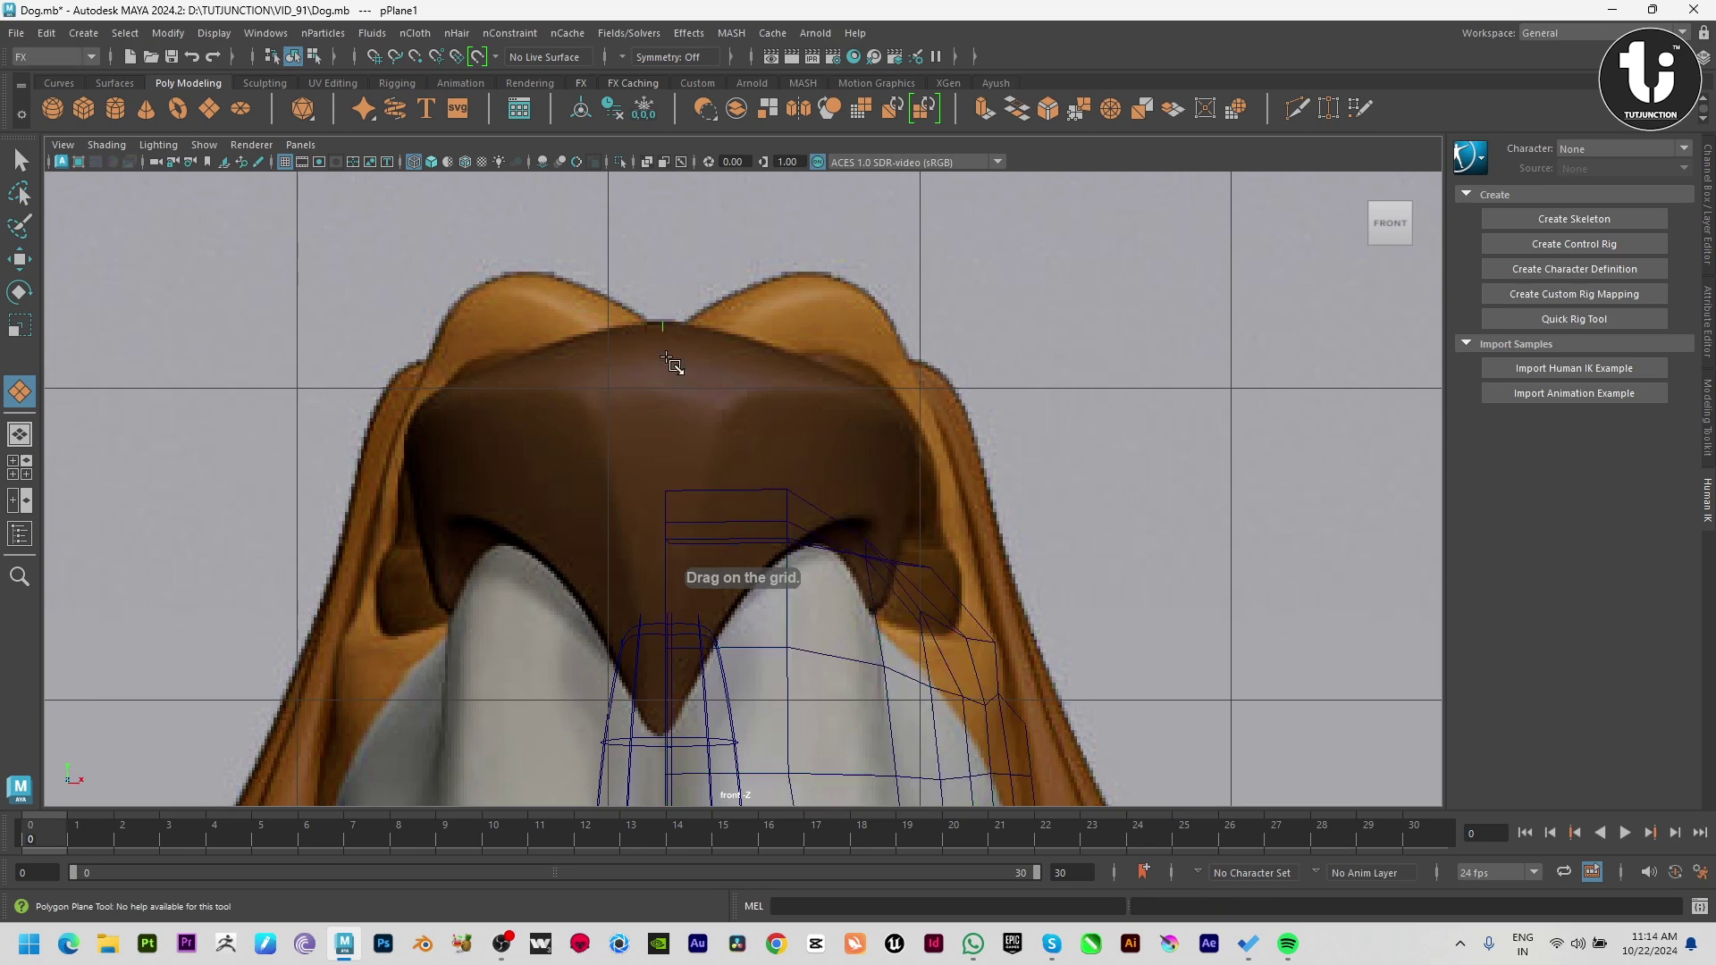
pyautogui.press('F9')
pyautogui.moveTo(677, 284); pyautogui.dragTo(701, 326)
pyautogui.moveTo(689, 320); pyautogui.dragTo(748, 332)
pyautogui.click(690, 733)
pyautogui.moveTo(693, 735); pyautogui.dragTo(676, 728)
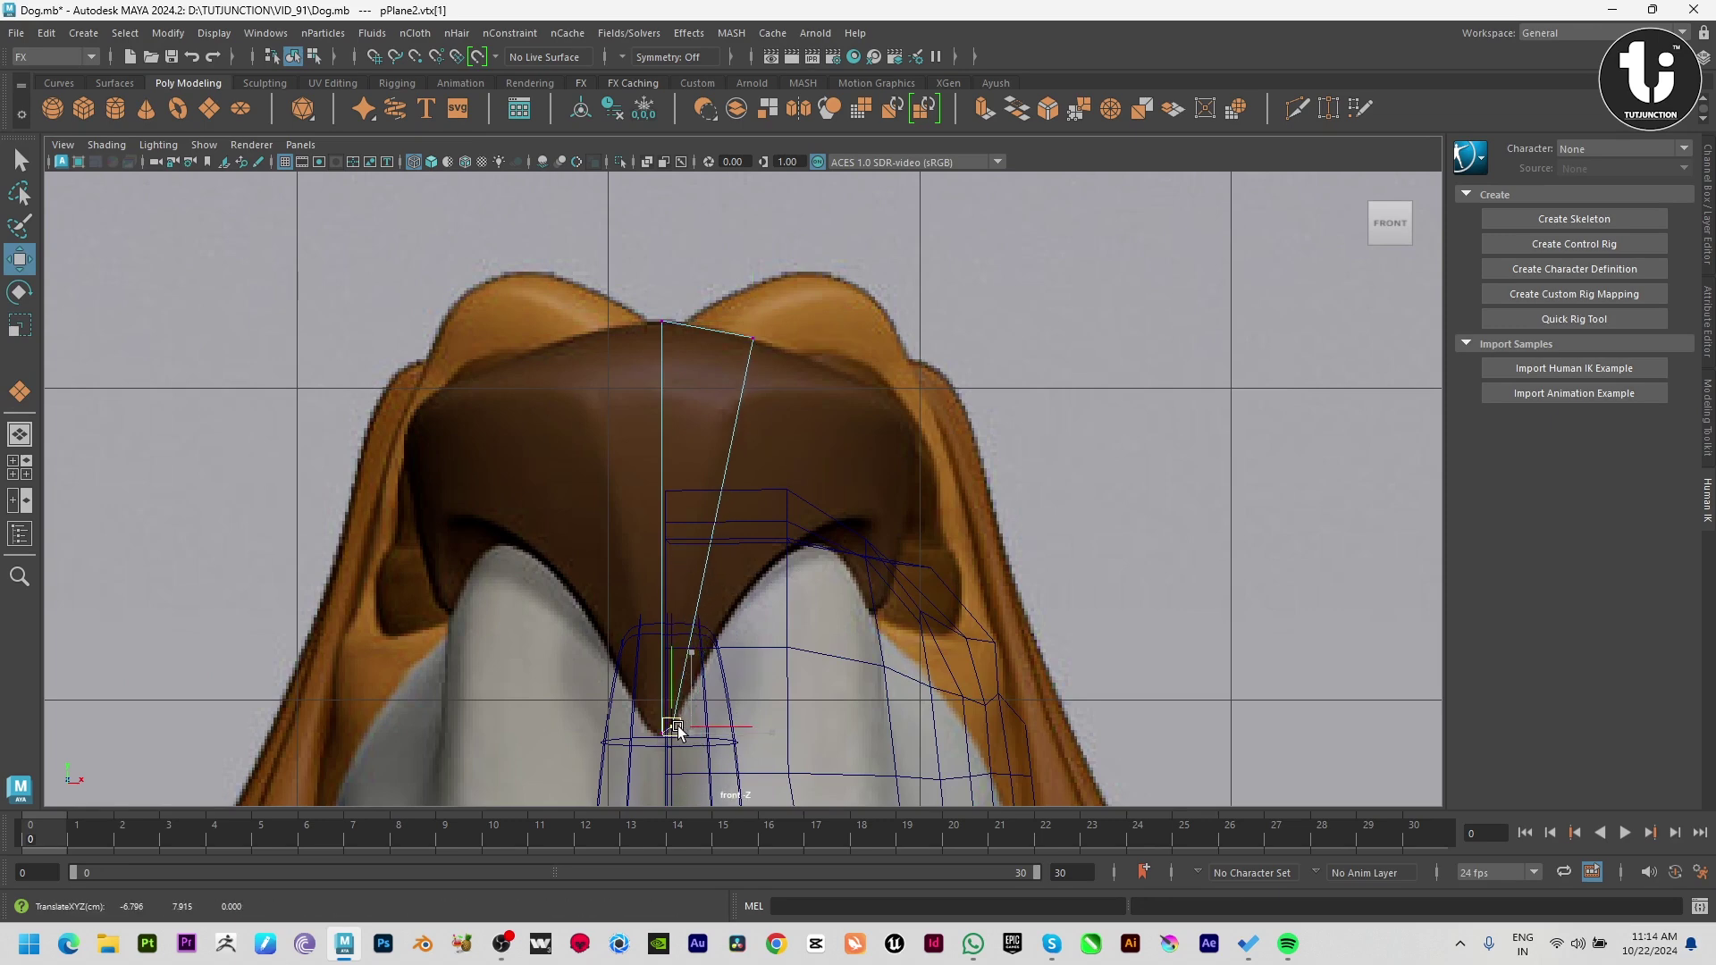
pyautogui.moveTo(594, 259); pyautogui.dragTo(840, 778)
# Step: In the side view, slide the plane onto the nose front and move its top corners over it
pyautogui.press('space')
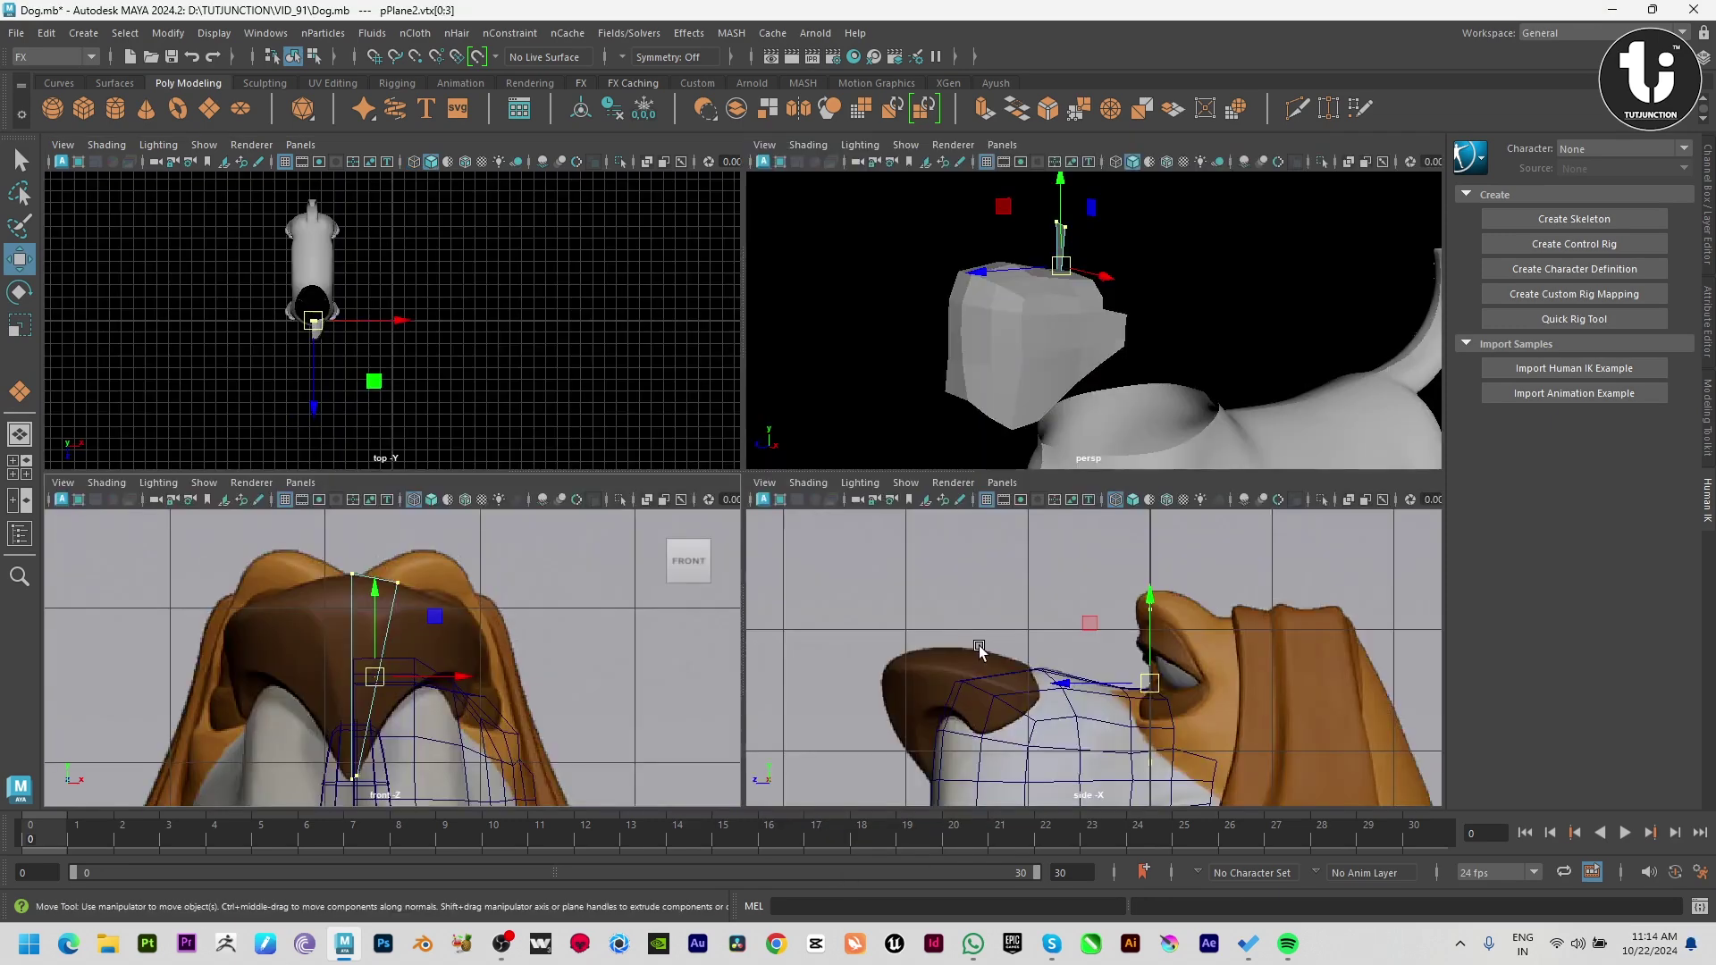
pyautogui.press('space')
pyautogui.moveTo(884, 528); pyautogui.dragTo(446, 579)
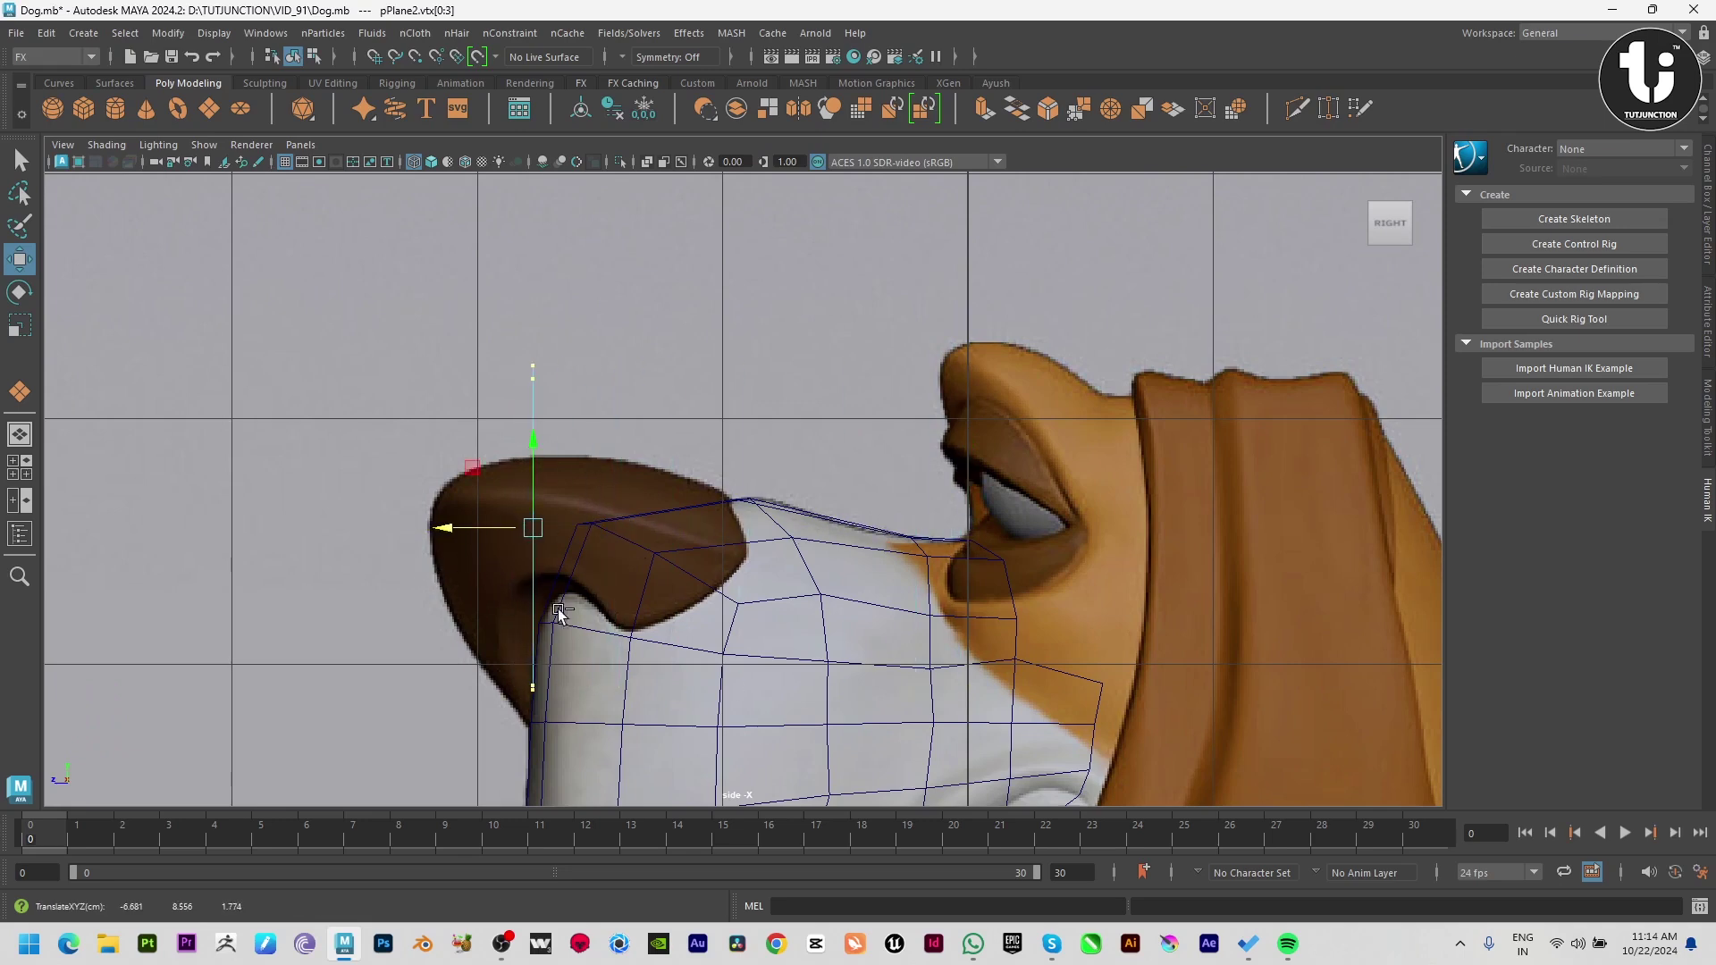
pyautogui.moveTo(501, 340); pyautogui.dragTo(563, 402)
pyautogui.moveTo(467, 372); pyautogui.dragTo(317, 406)
pyautogui.press('space')
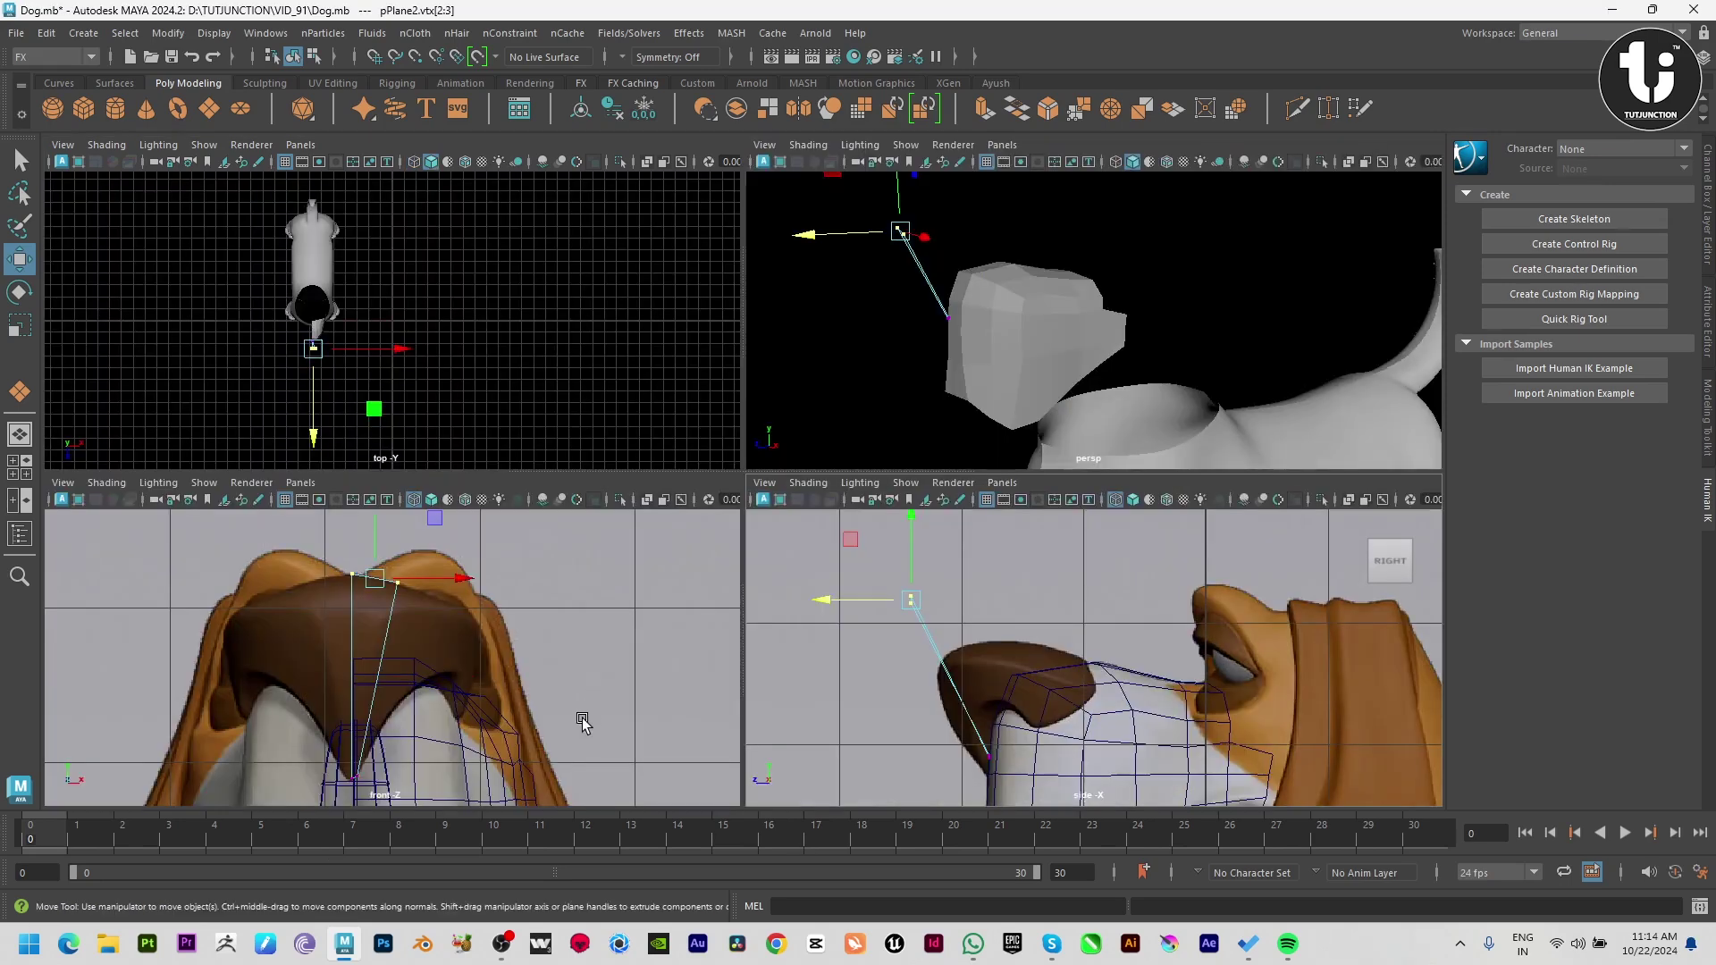
# Step: Shift the strip's top-right vertex in depth onto the nose and maximise the front view
pyautogui.moveTo(386, 740); pyautogui.dragTo(358, 830)
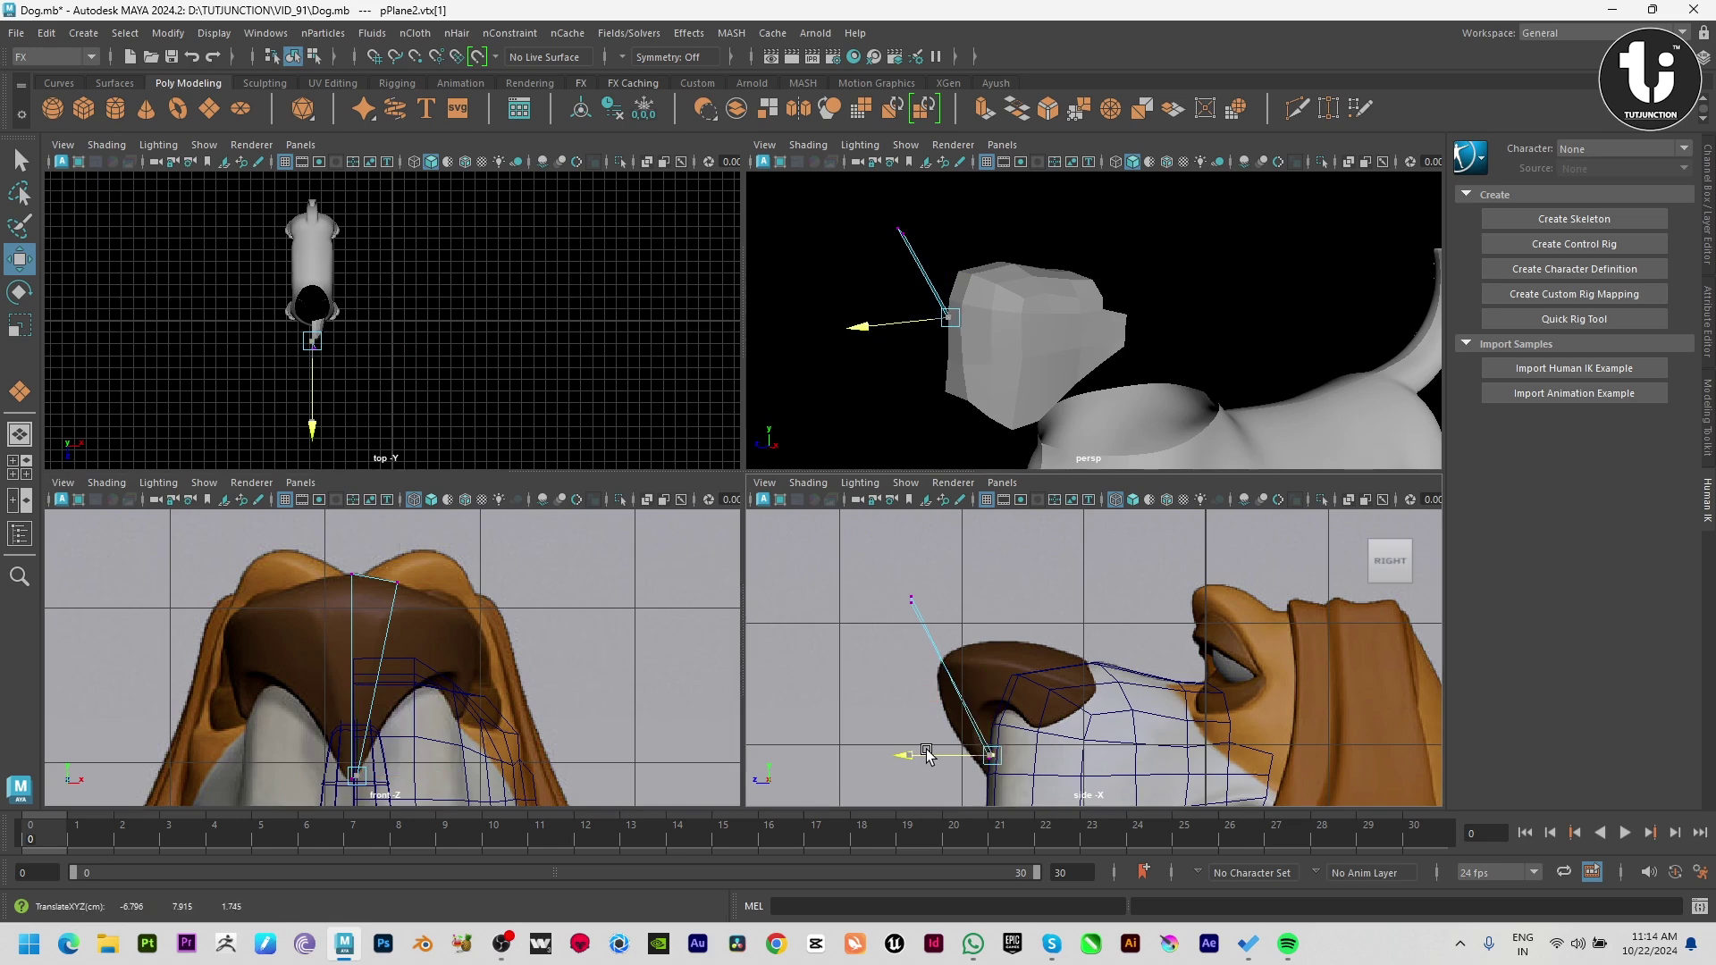
pyautogui.moveTo(322, 545); pyautogui.dragTo(553, 620)
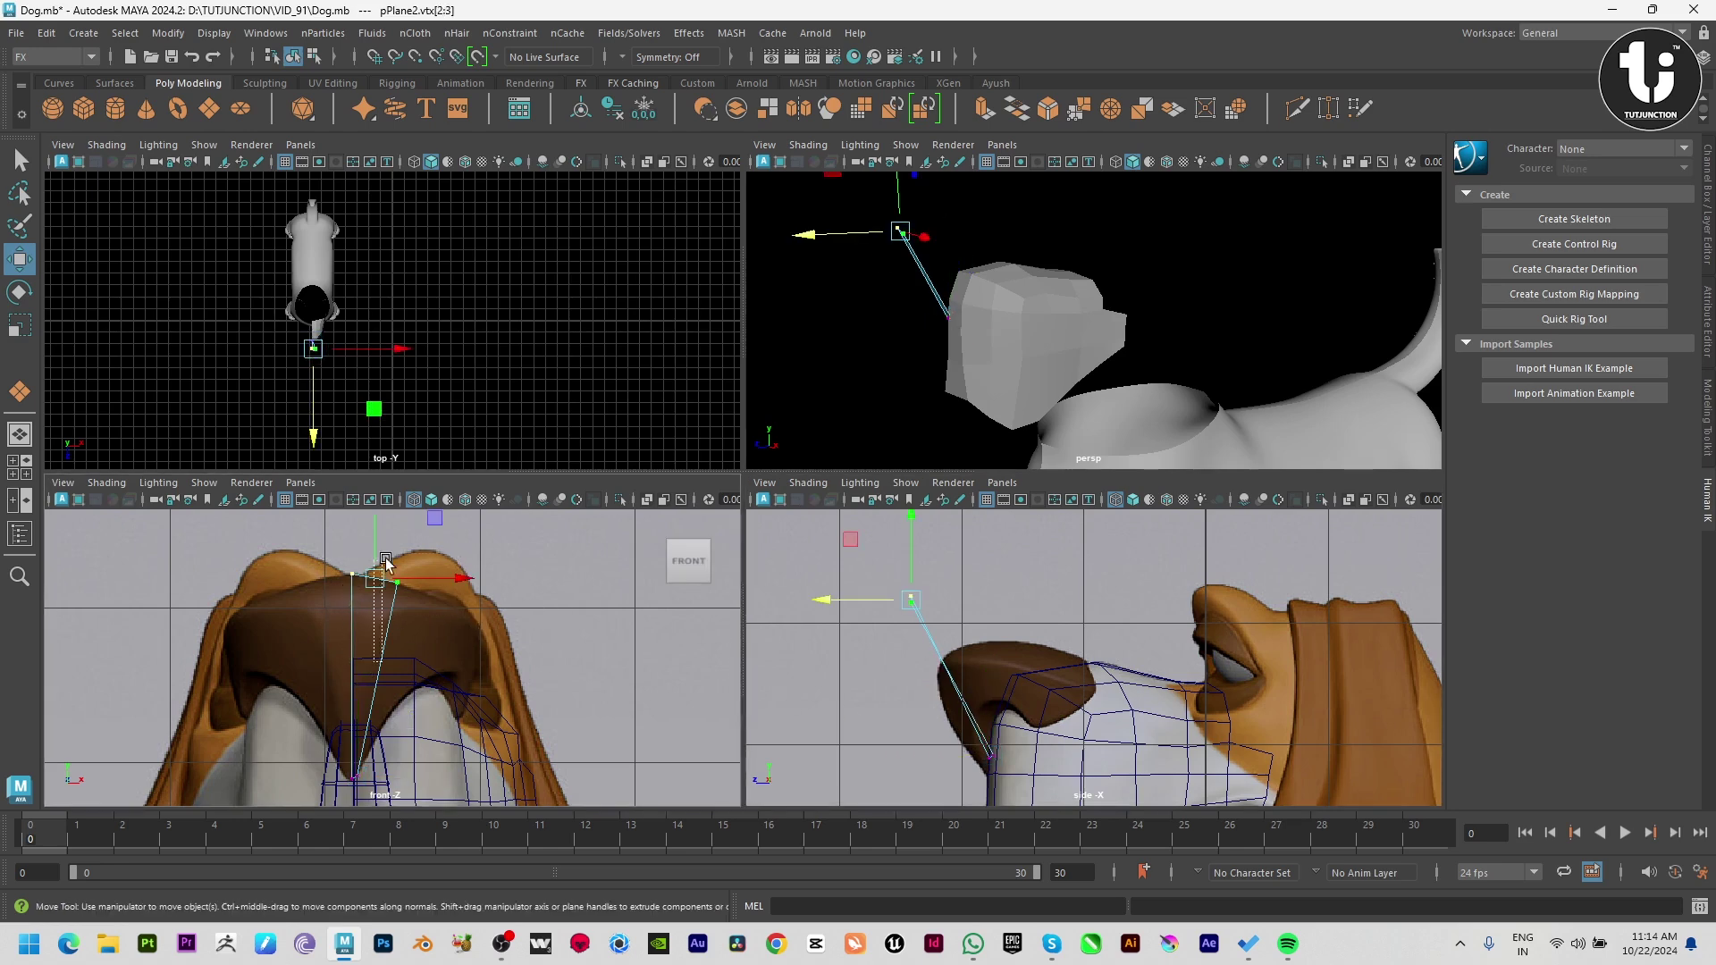
pyautogui.moveTo(385, 561); pyautogui.dragTo(404, 563)
pyautogui.moveTo(866, 601); pyautogui.dragTo(889, 602)
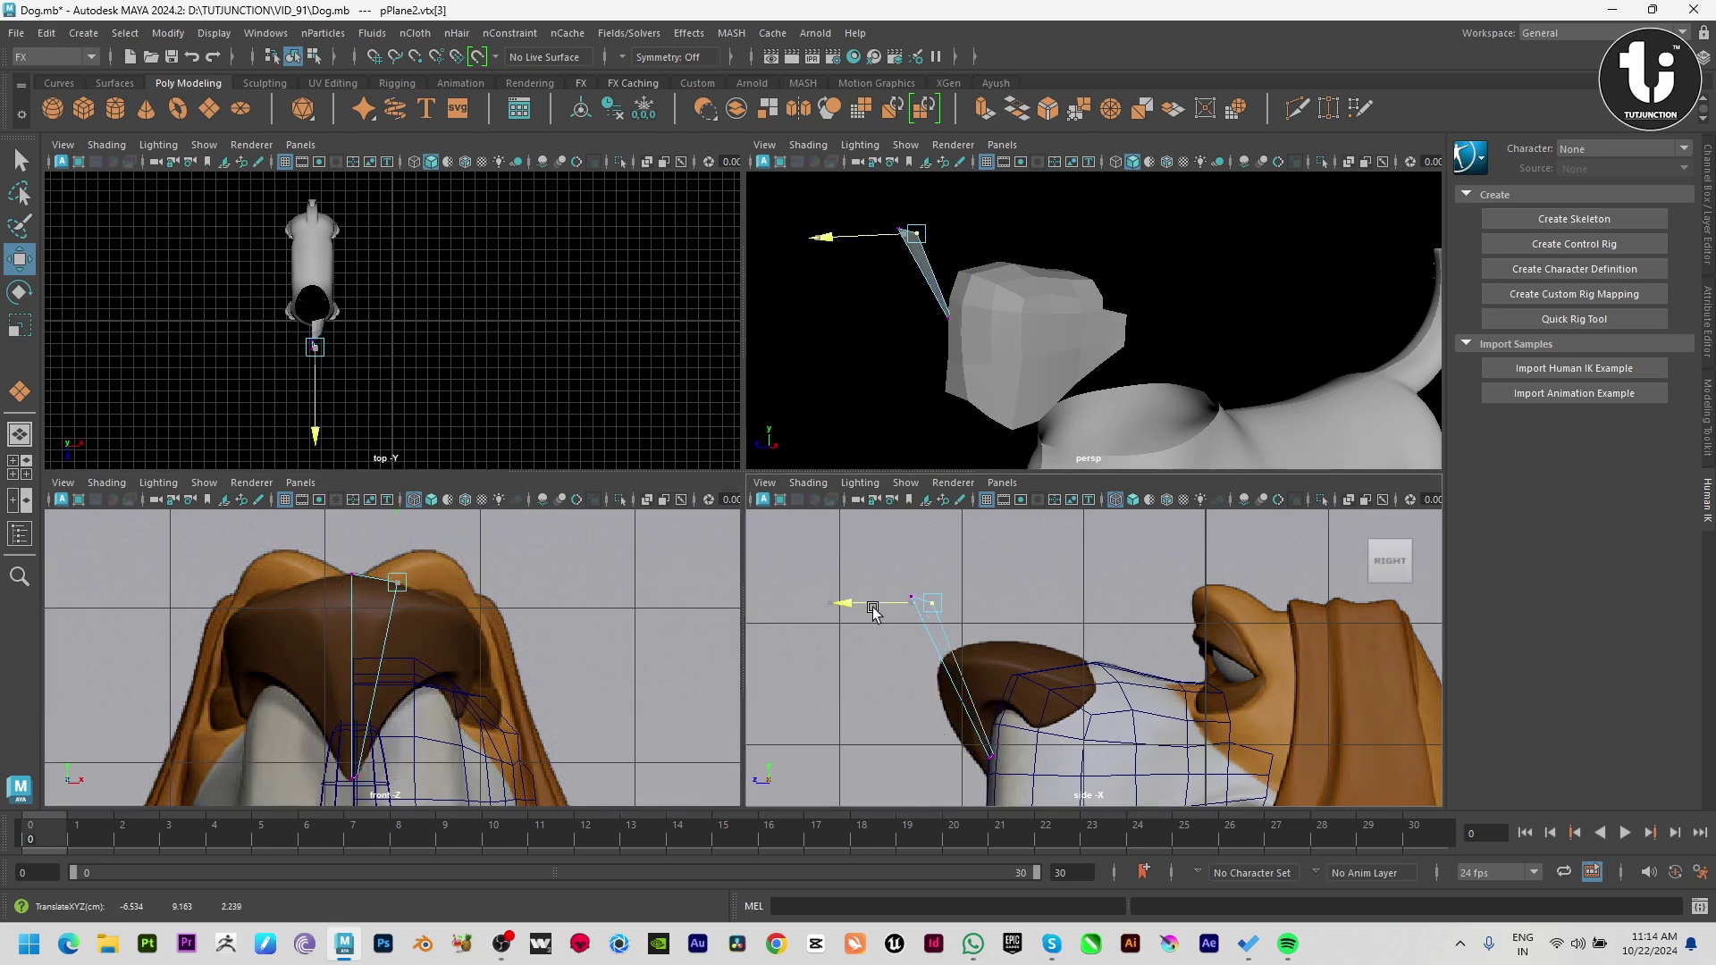
pyautogui.press('space')
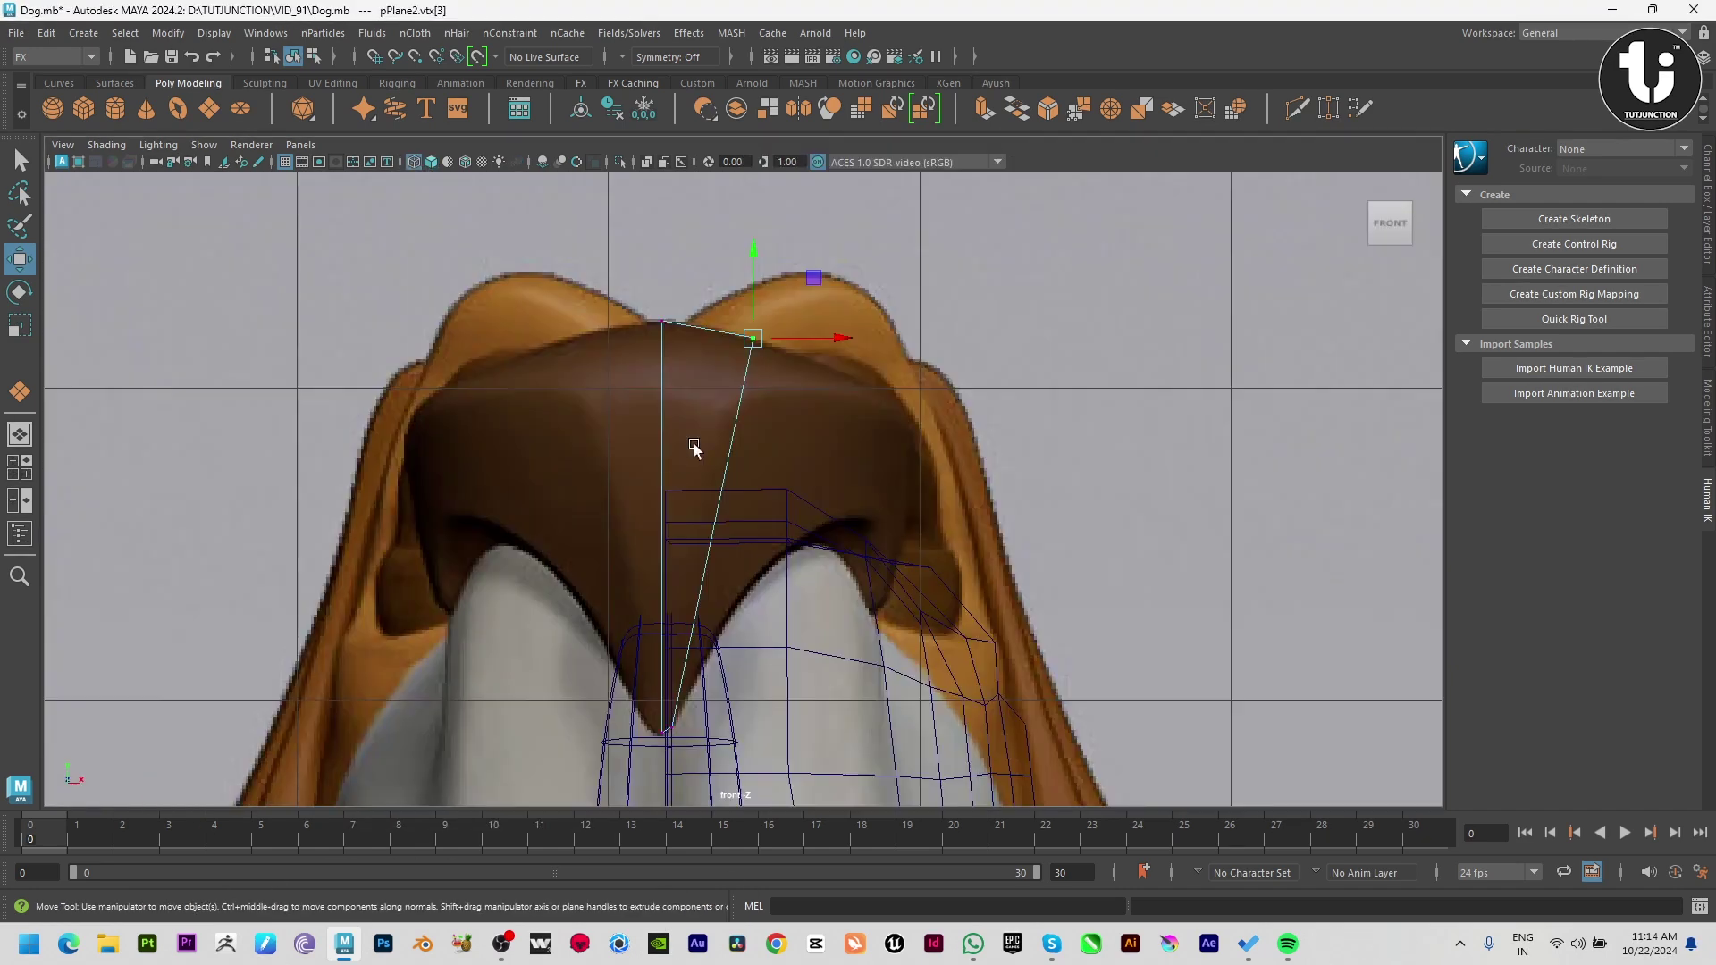
pyautogui.press('F10')
pyautogui.click(742, 400)
# Step: Extrude a new face from the strip's edge and fit its vertices to the nose's right outline
pyautogui.keyDown('shift'); pyautogui.moveTo(791, 536); pyautogui.dragTo(902, 532); pyautogui.keyUp('shift')
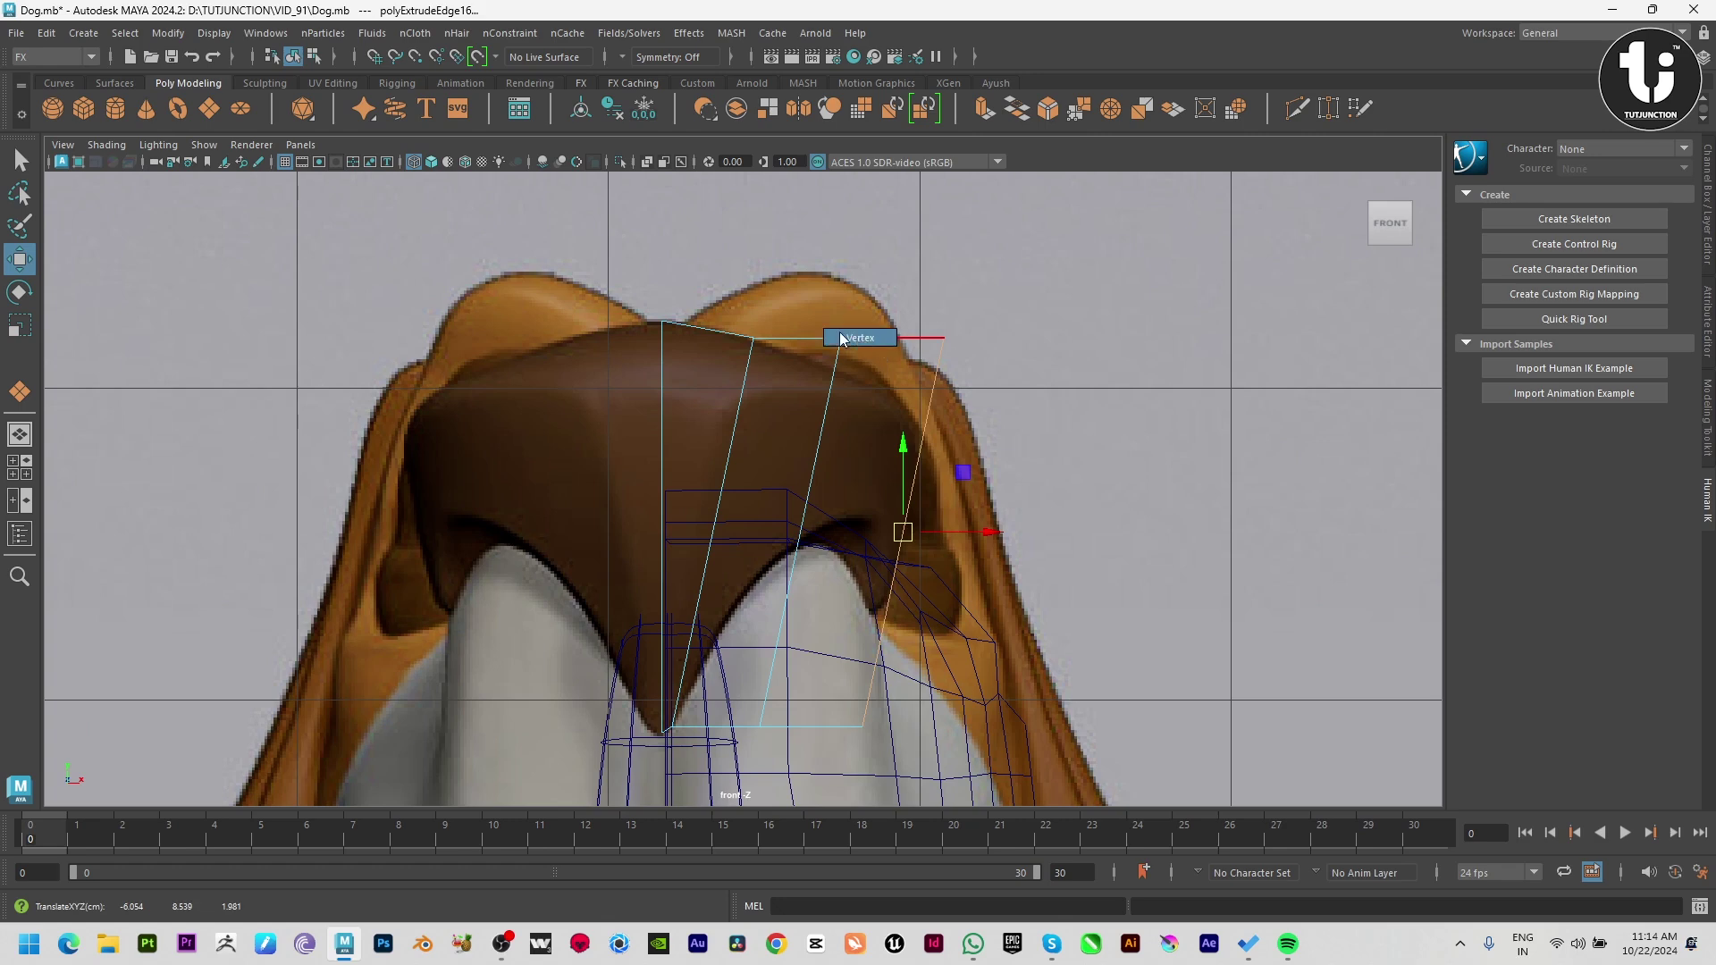
pyautogui.moveTo(840, 338); pyautogui.dragTo(829, 367)
pyautogui.click(758, 727)
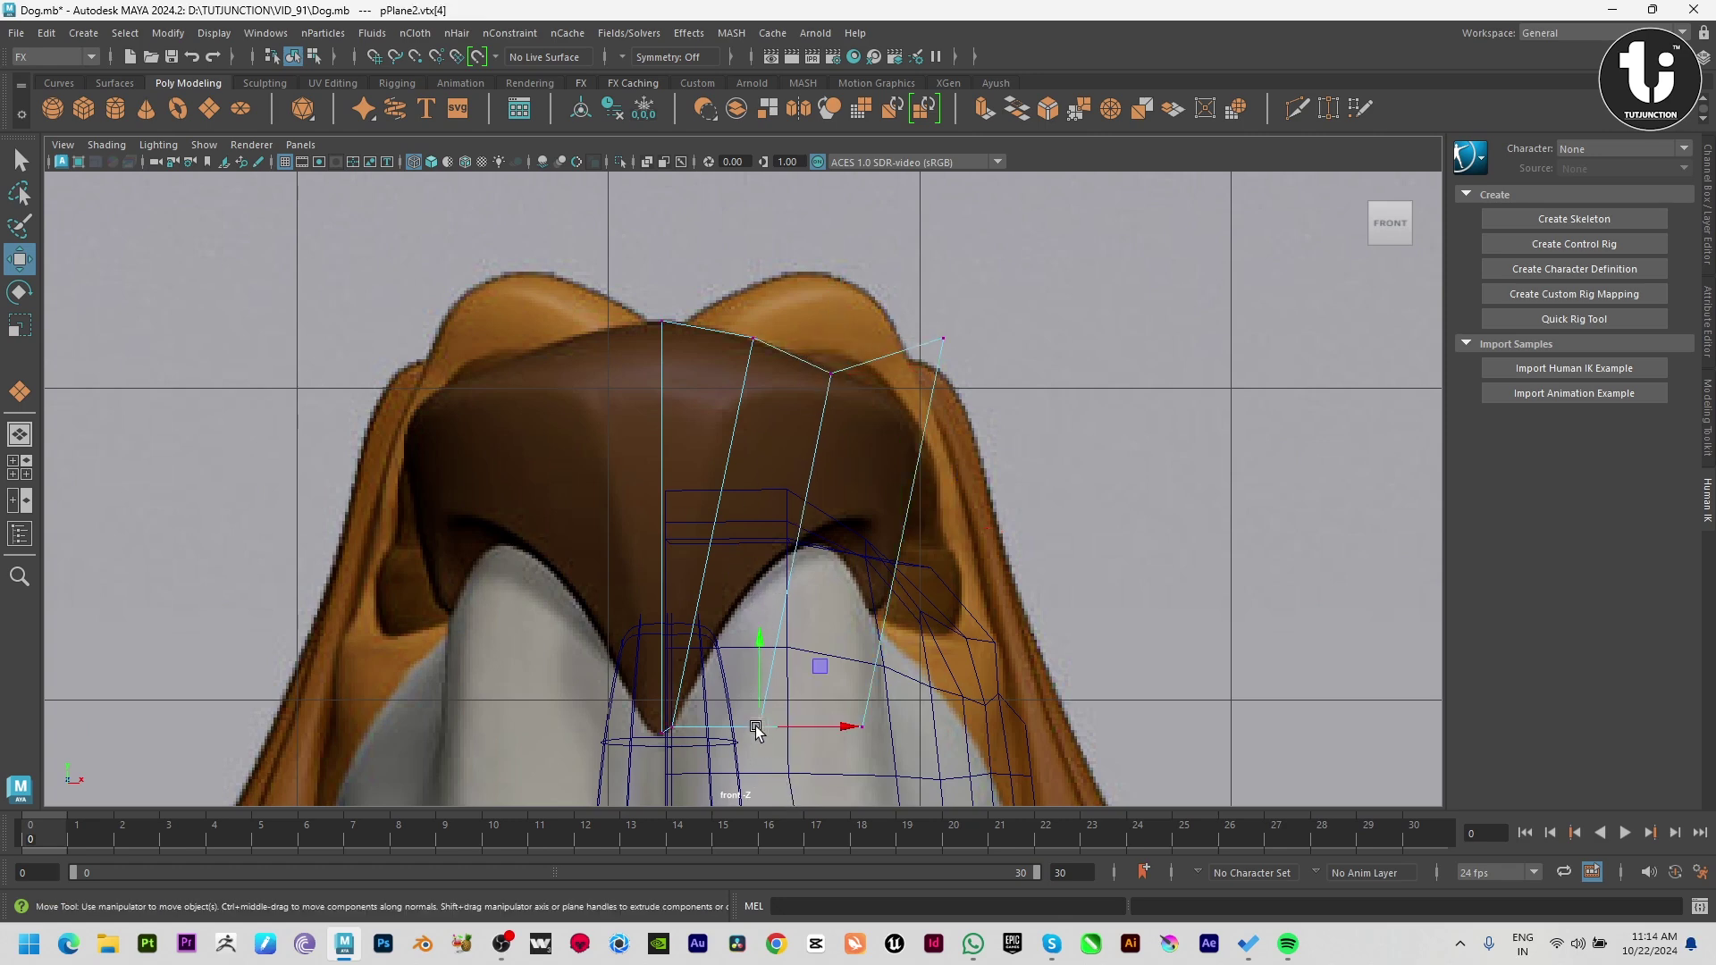
pyautogui.moveTo(758, 727); pyautogui.dragTo(785, 546)
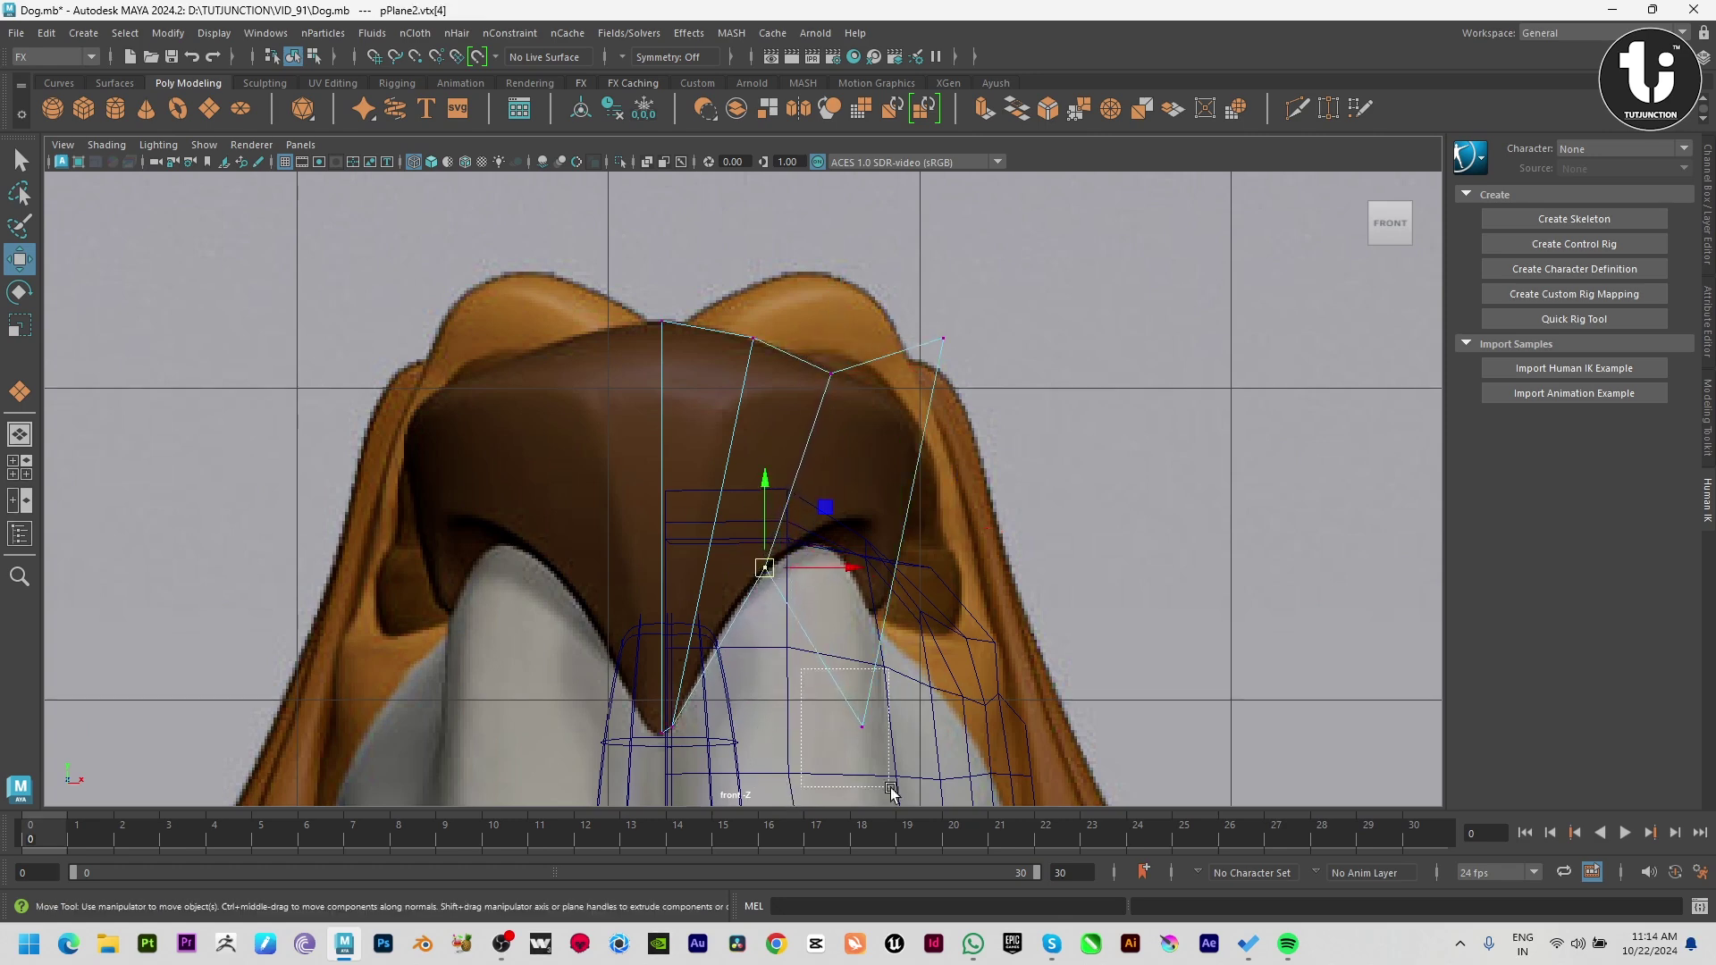
pyautogui.click(861, 726)
pyautogui.moveTo(861, 725); pyautogui.dragTo(842, 548)
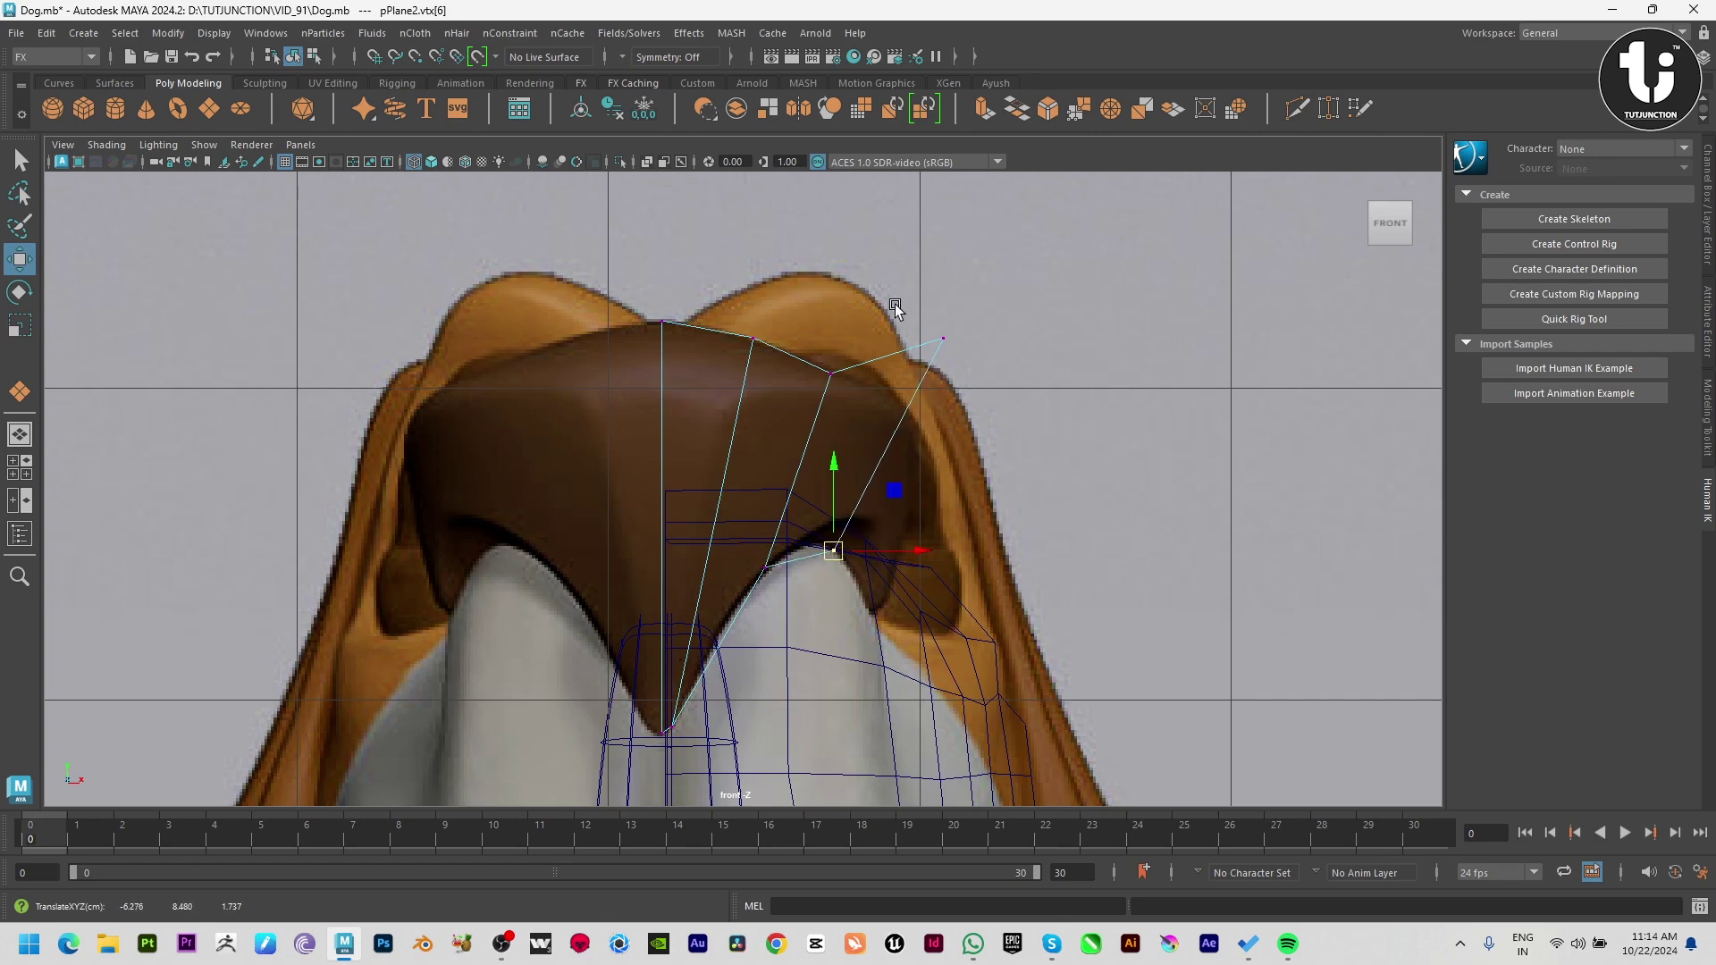
pyautogui.moveTo(1026, 258); pyautogui.dragTo(910, 393)
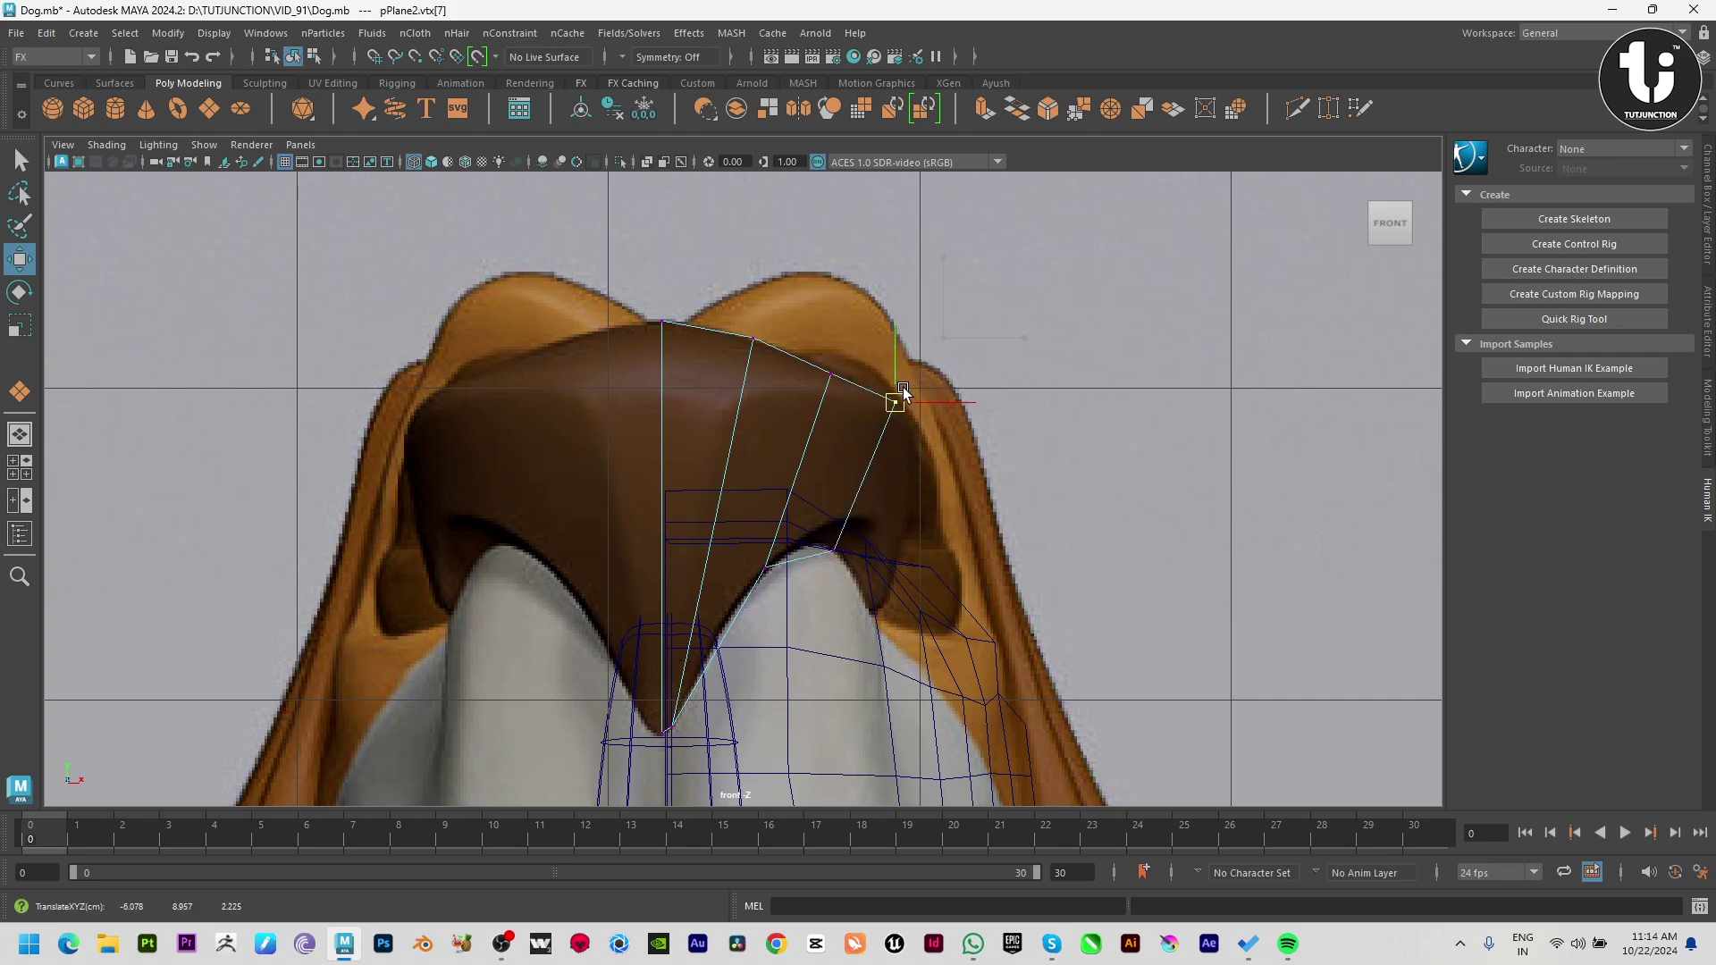
pyautogui.moveTo(787, 347); pyautogui.dragTo(840, 420)
# Step: Push the new face's three outer vertices back in depth onto the nose surface
pyautogui.moveTo(769, 337); pyautogui.dragTo(901, 576)
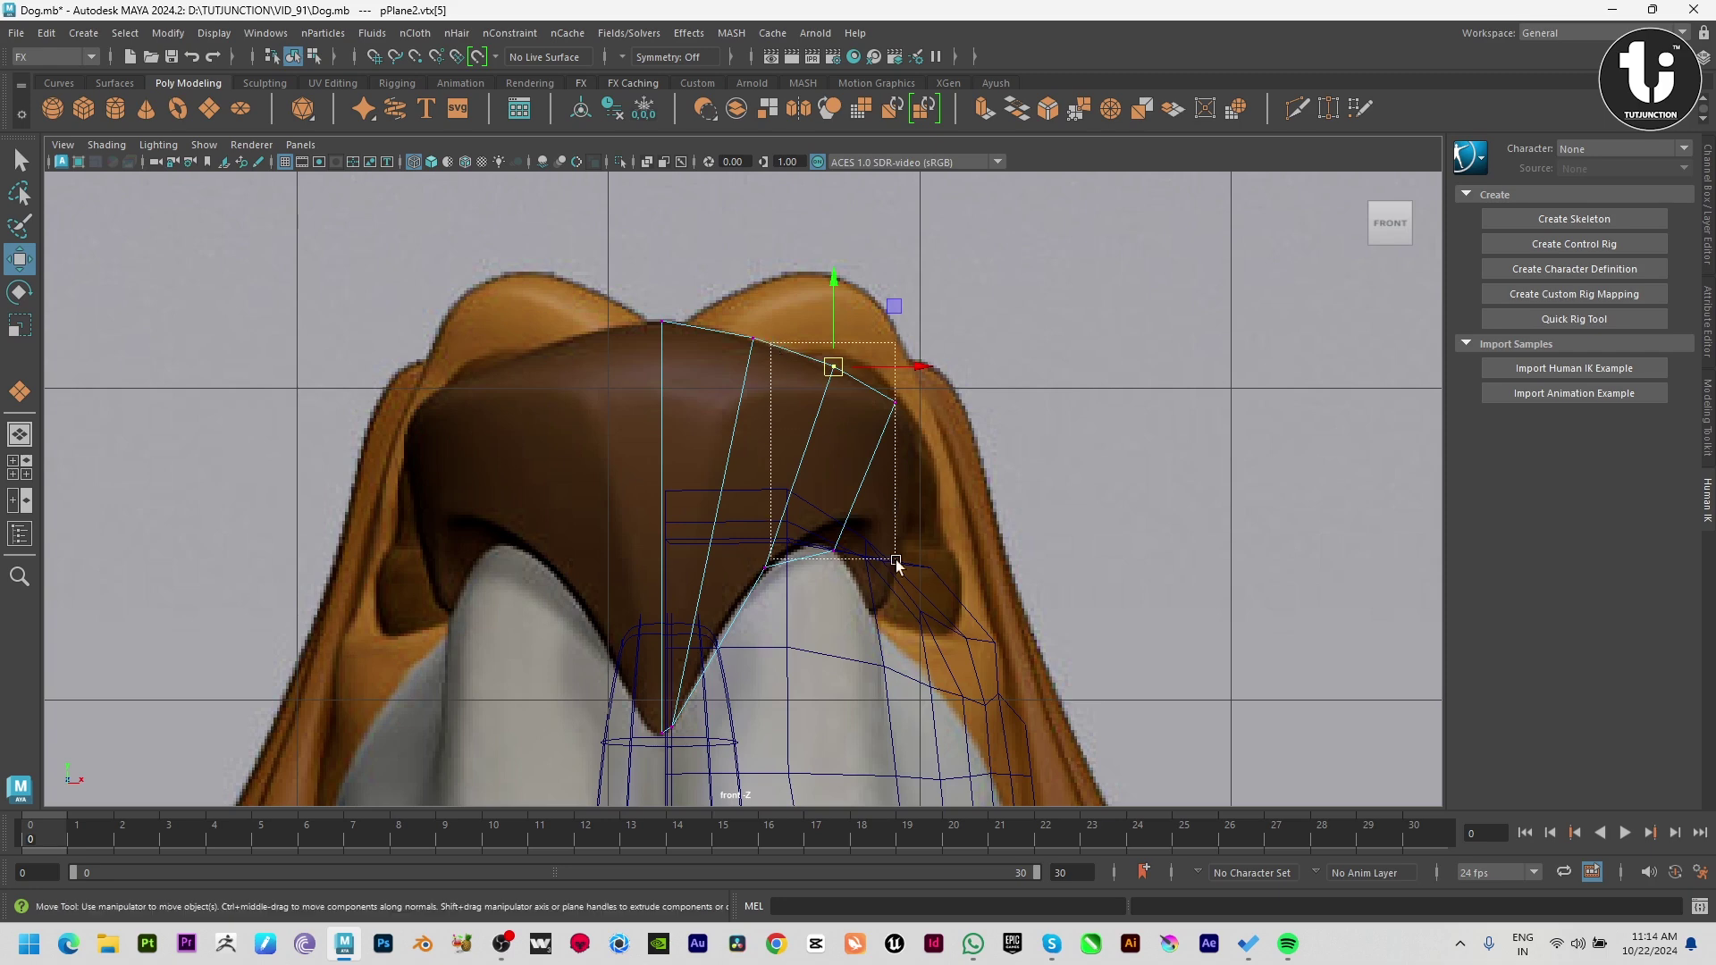
pyautogui.press('space')
pyautogui.press('space')
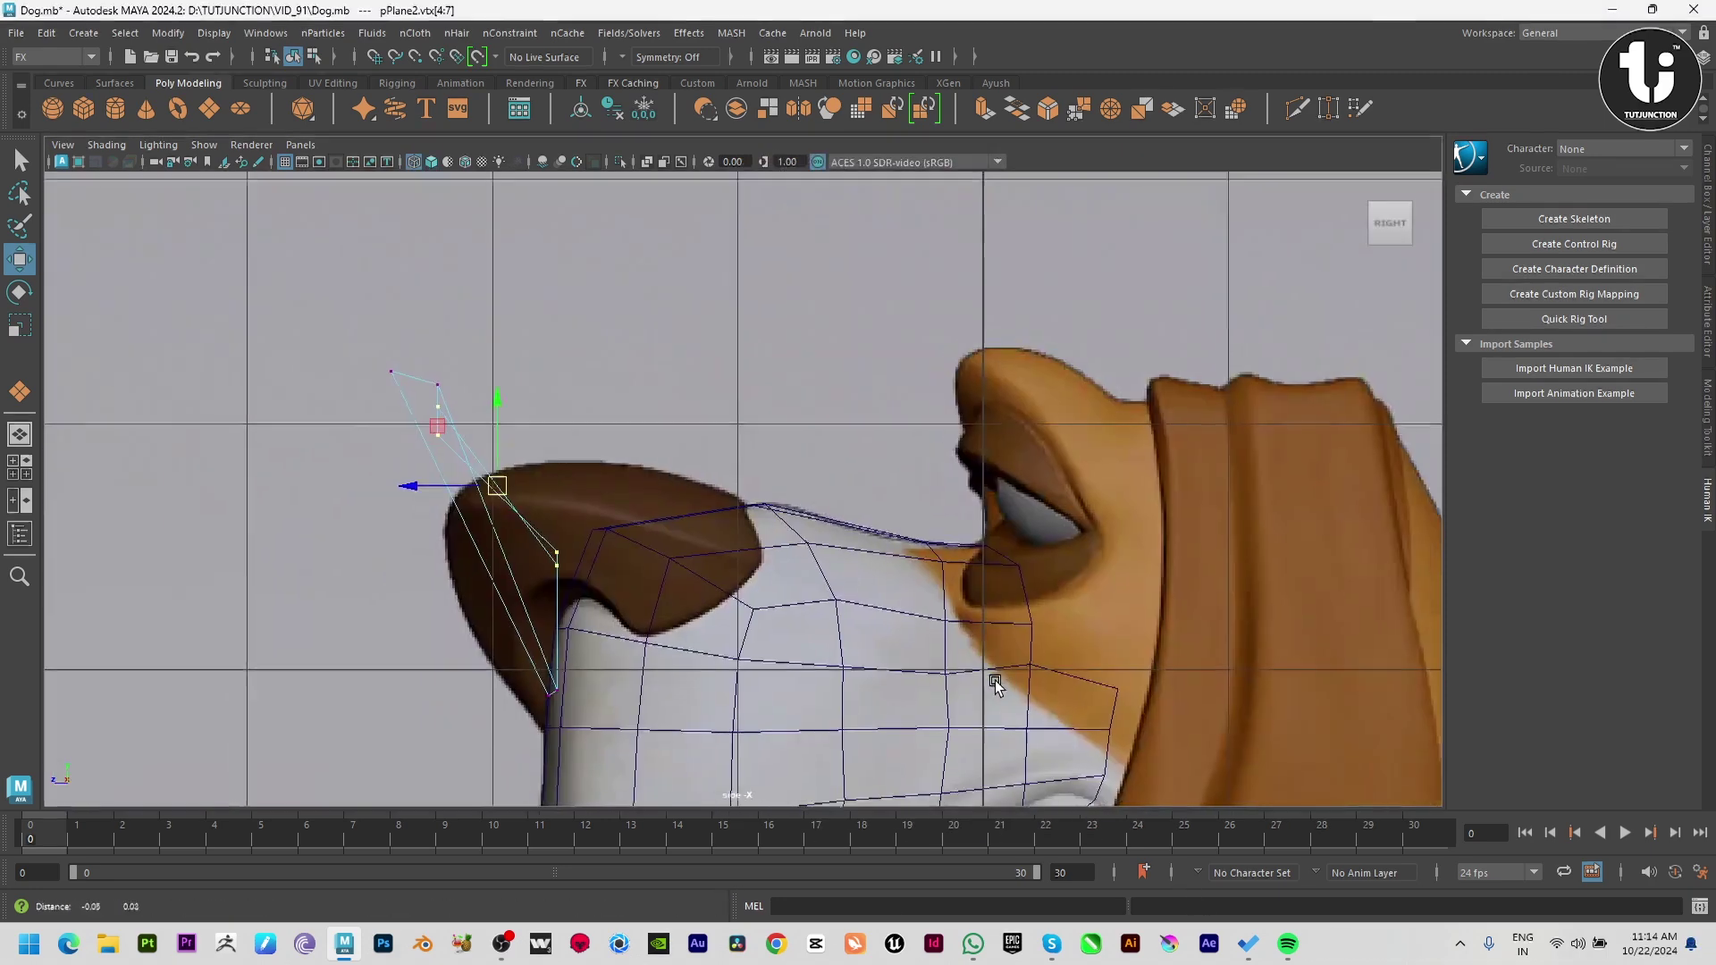
pyautogui.moveTo(453, 500); pyautogui.dragTo(435, 500)
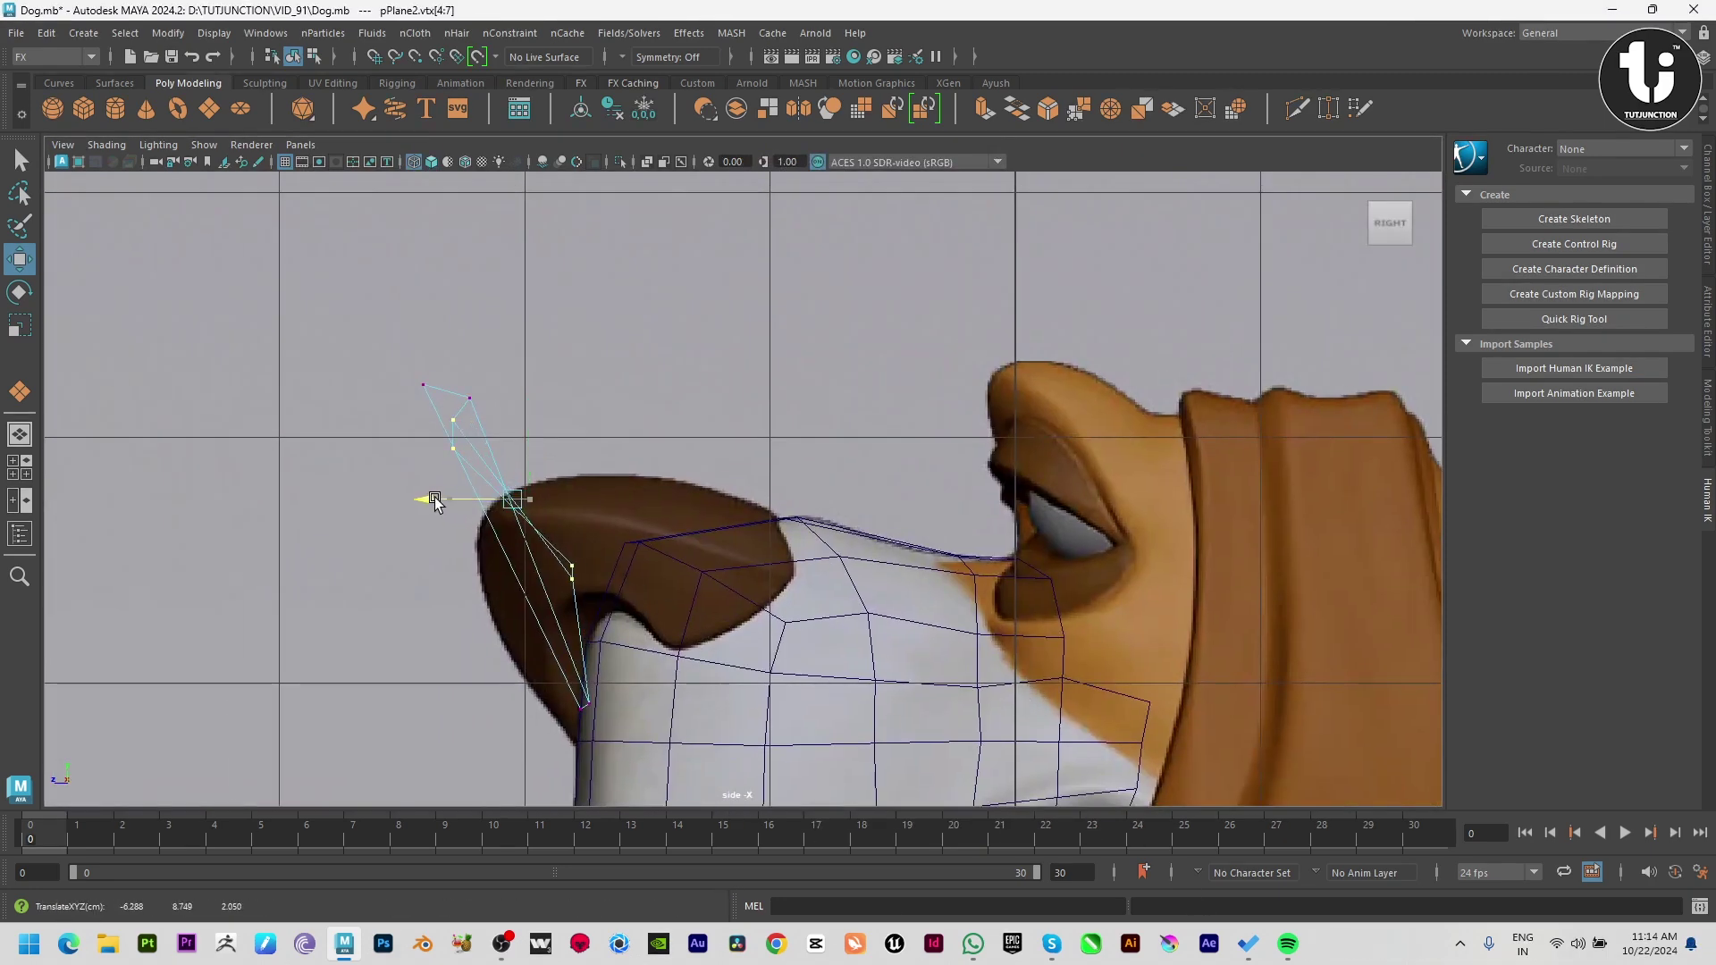
pyautogui.press('space')
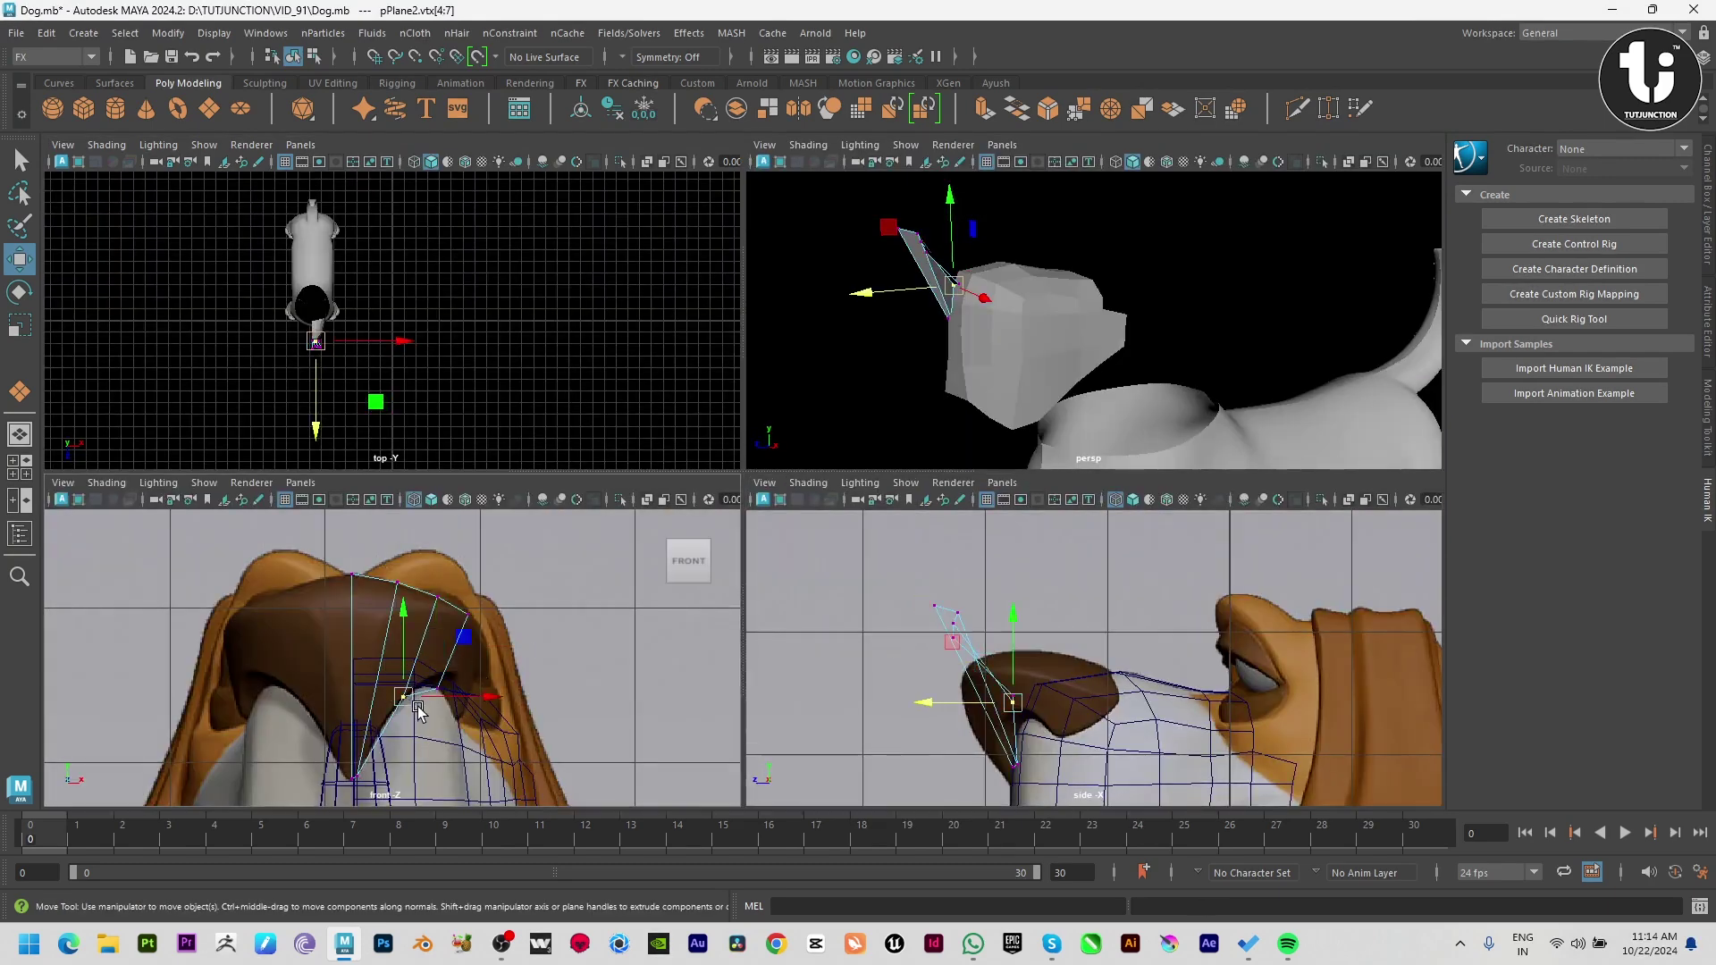
pyautogui.moveTo(943, 710); pyautogui.dragTo(955, 709)
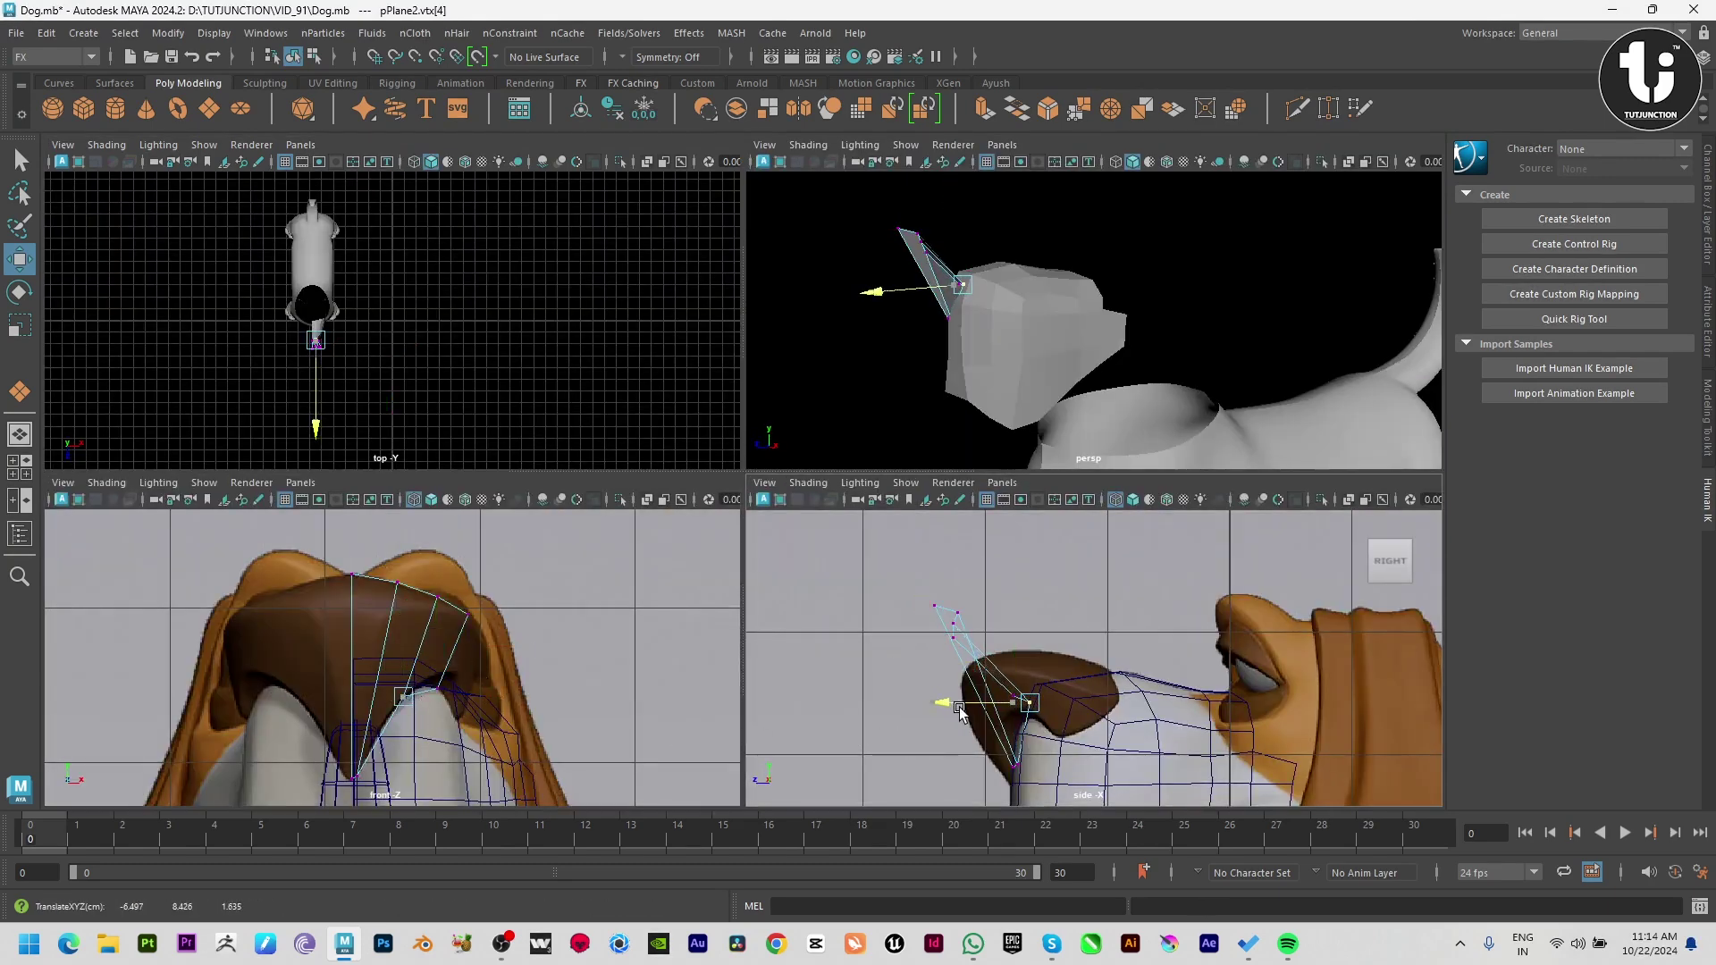
# Step: Slide the remaining strip vertices in depth so they sit against the nose
pyautogui.click(437, 596)
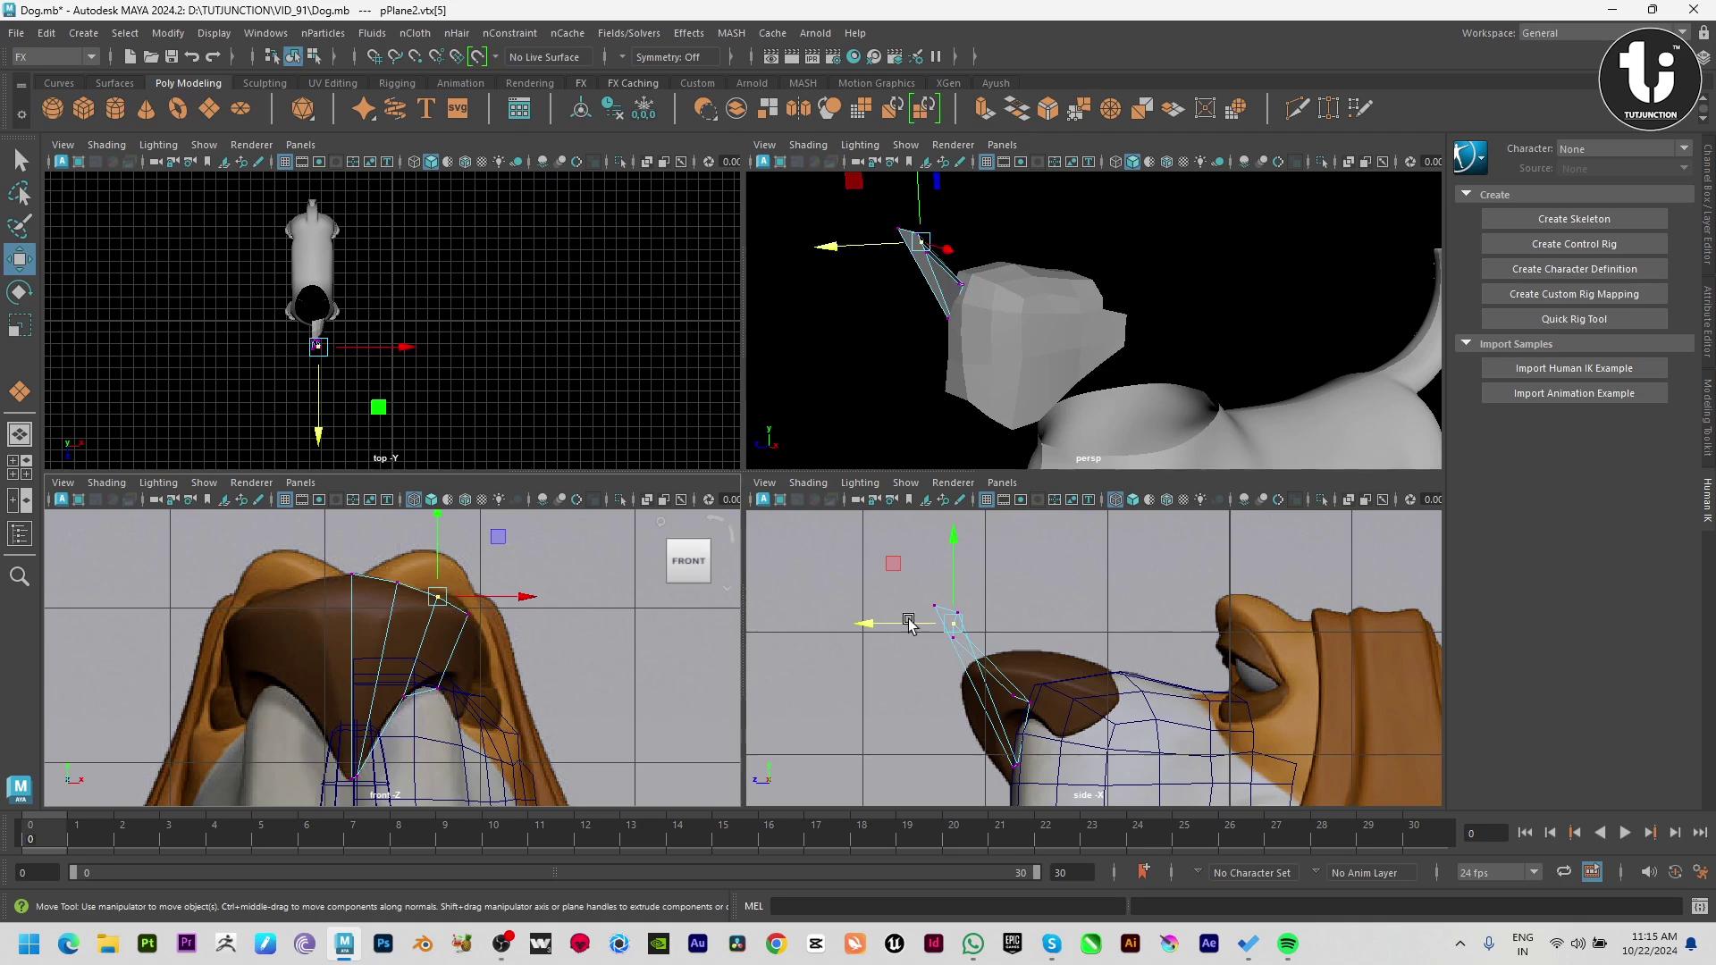
pyautogui.moveTo(871, 621); pyautogui.dragTo(968, 623)
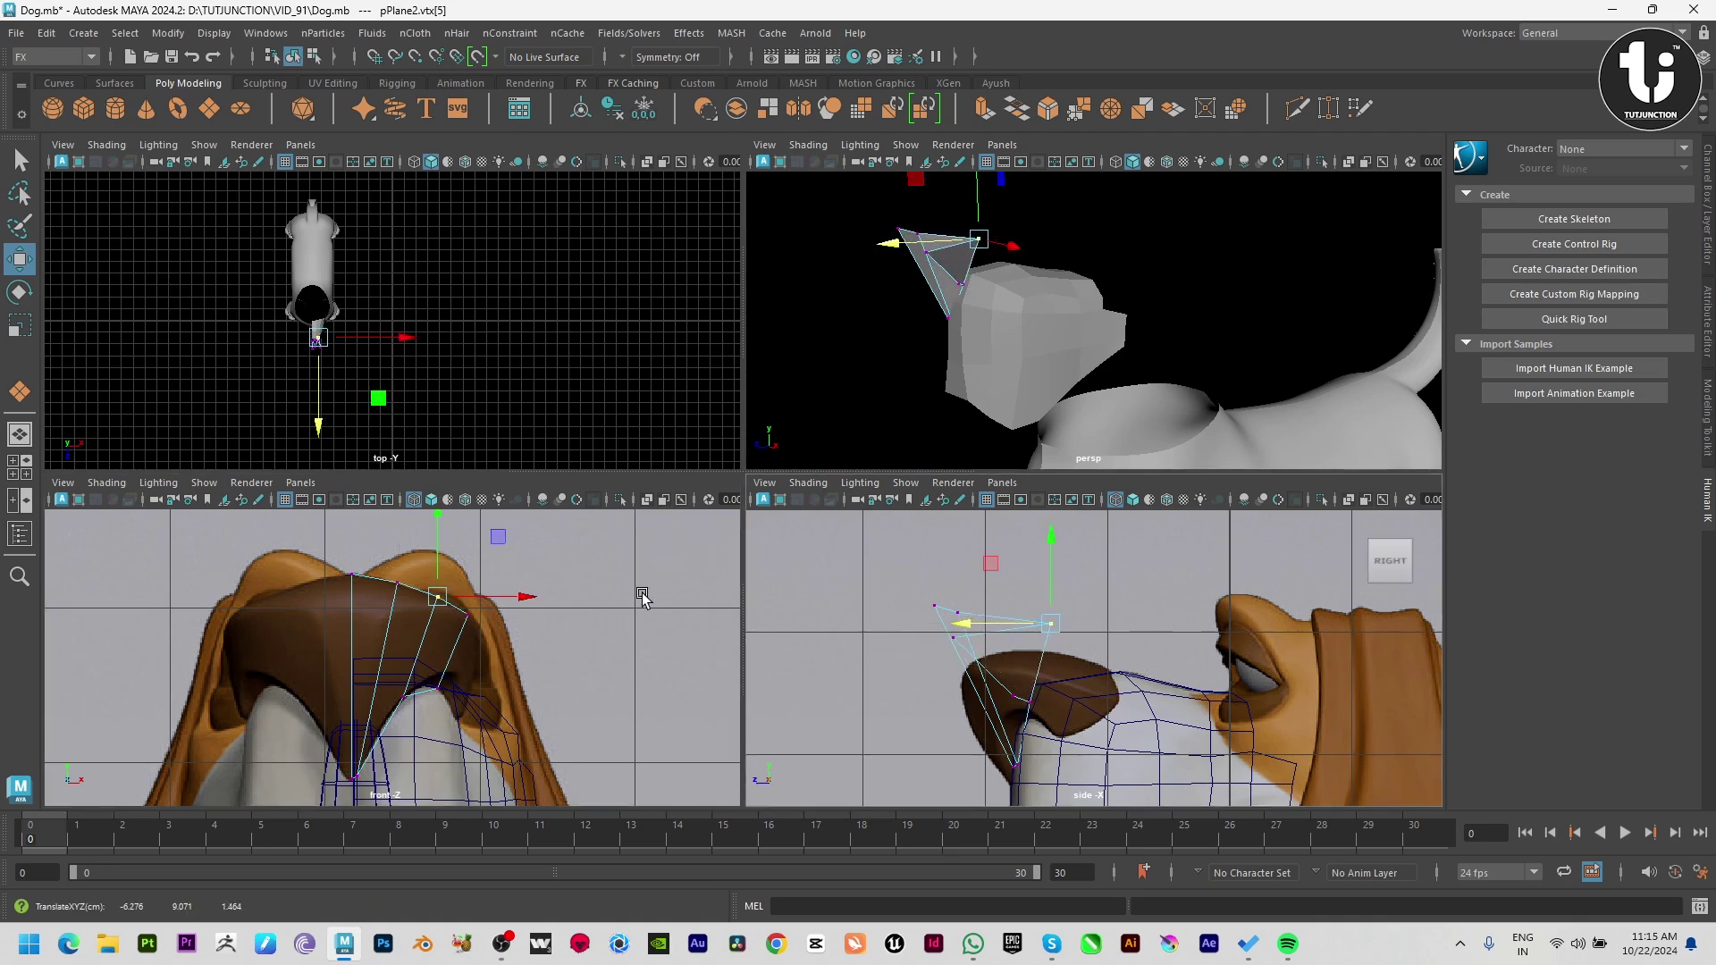
pyautogui.click(480, 631)
pyautogui.moveTo(875, 641); pyautogui.dragTo(984, 708)
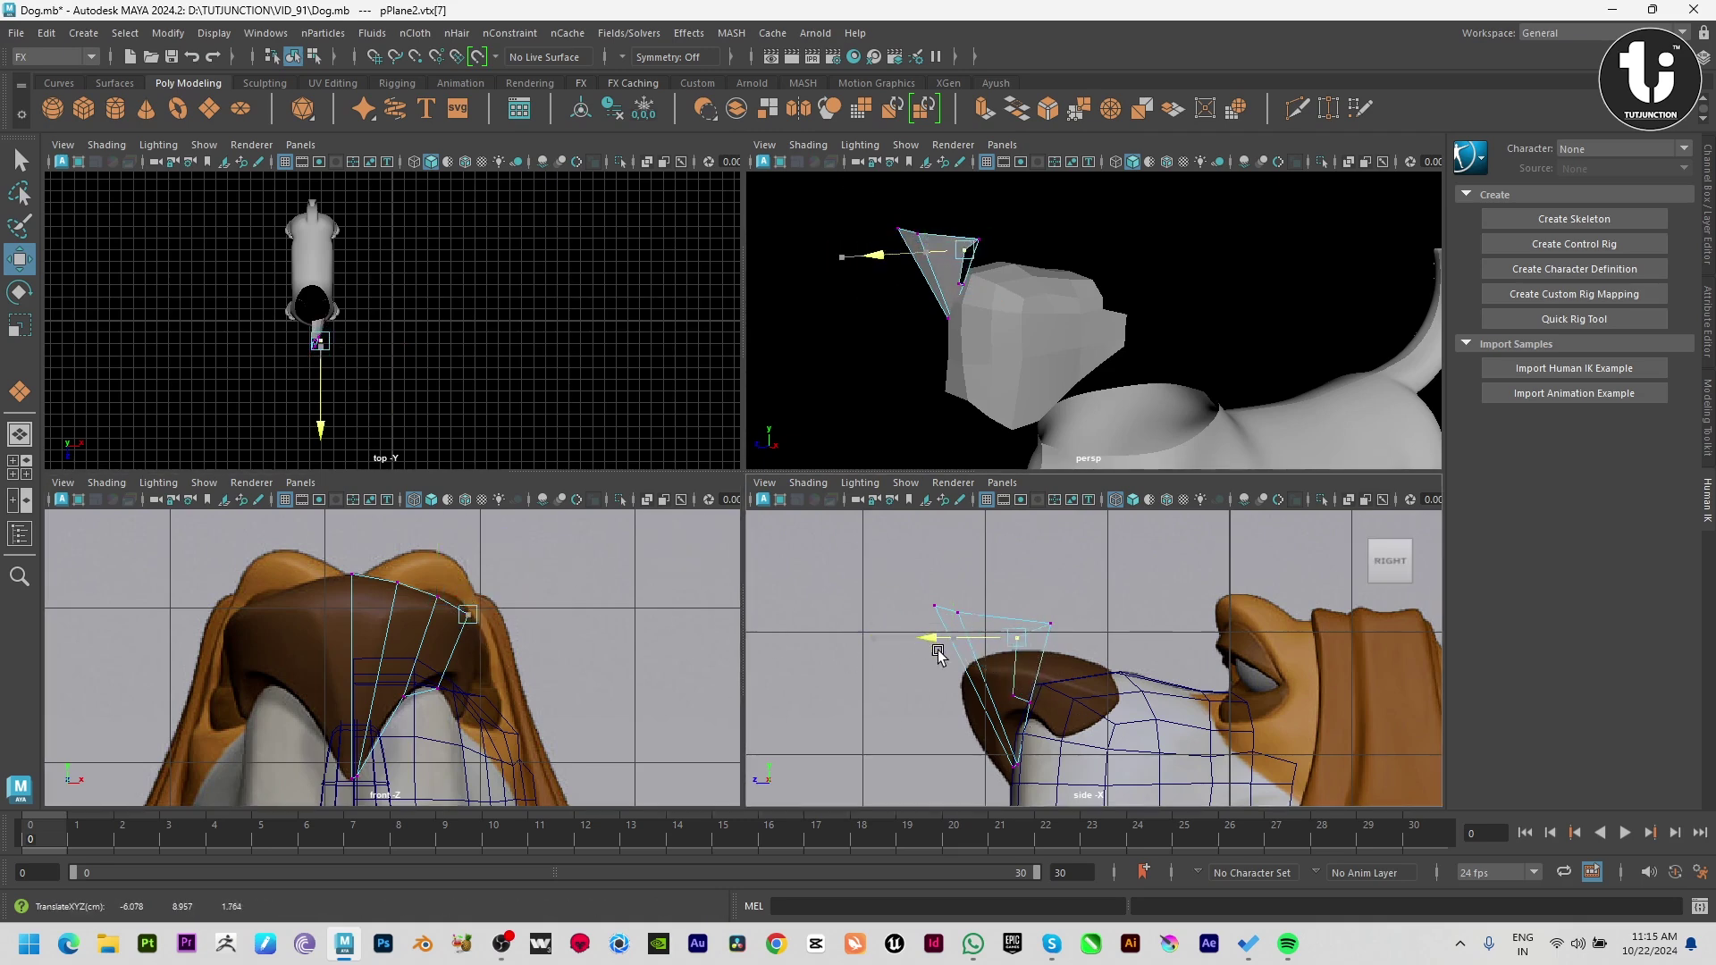
pyautogui.click(433, 681)
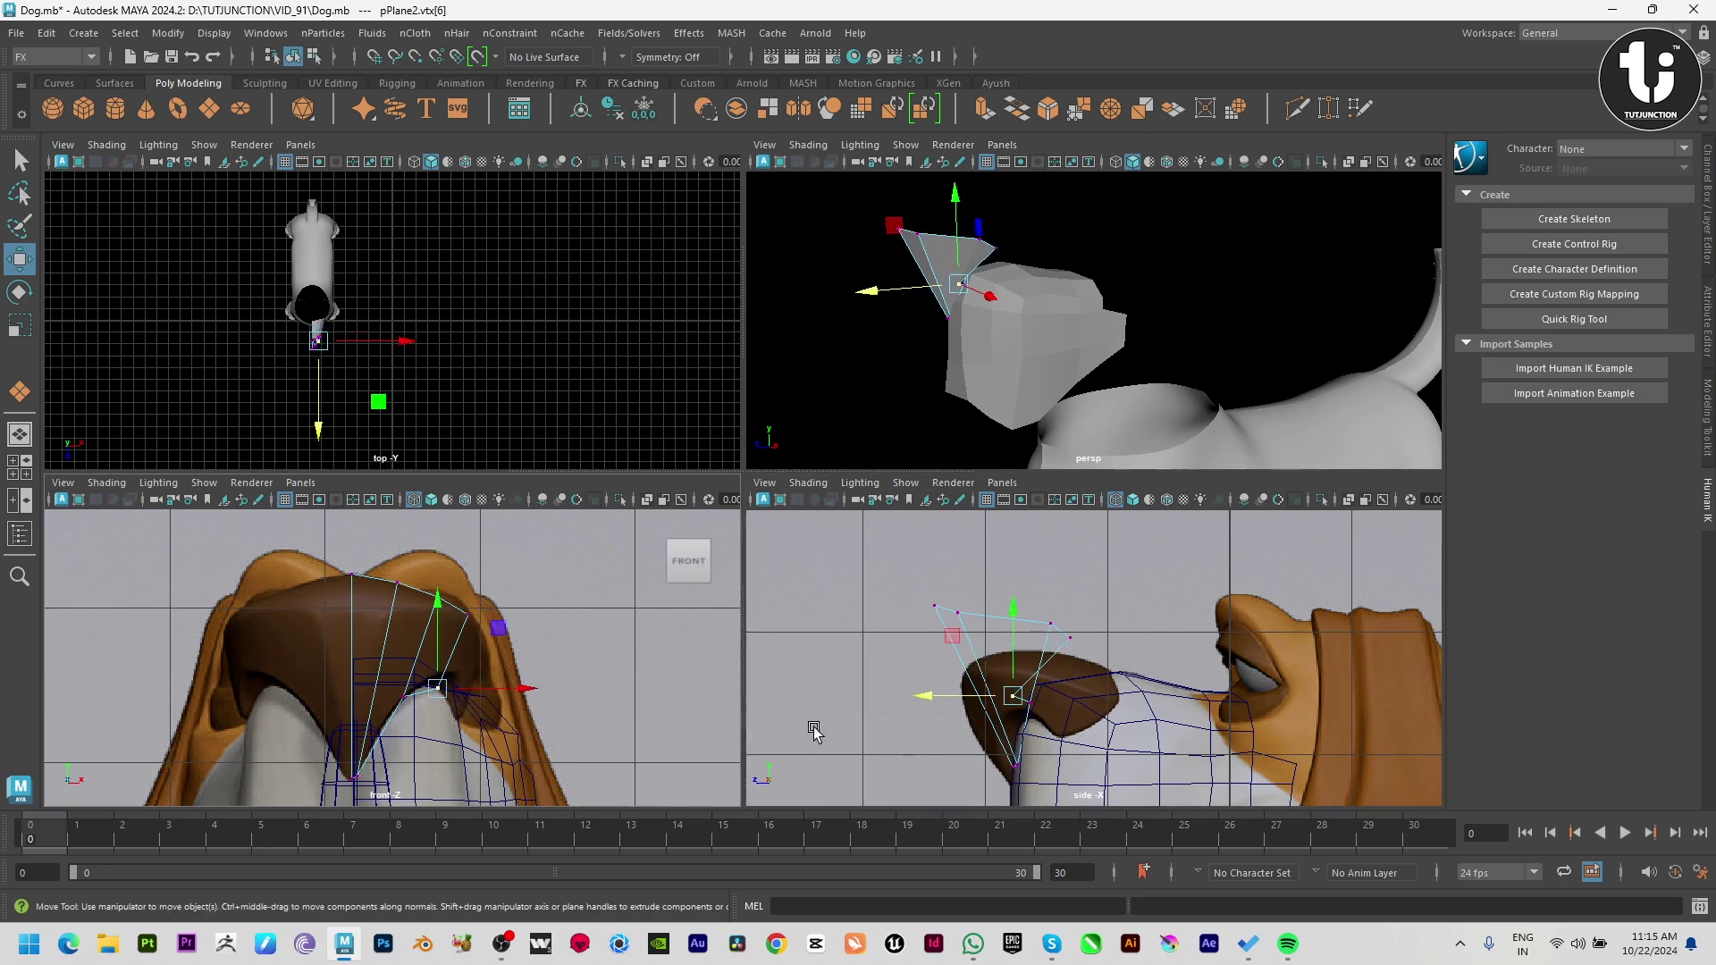
pyautogui.moveTo(920, 696); pyautogui.dragTo(1055, 708)
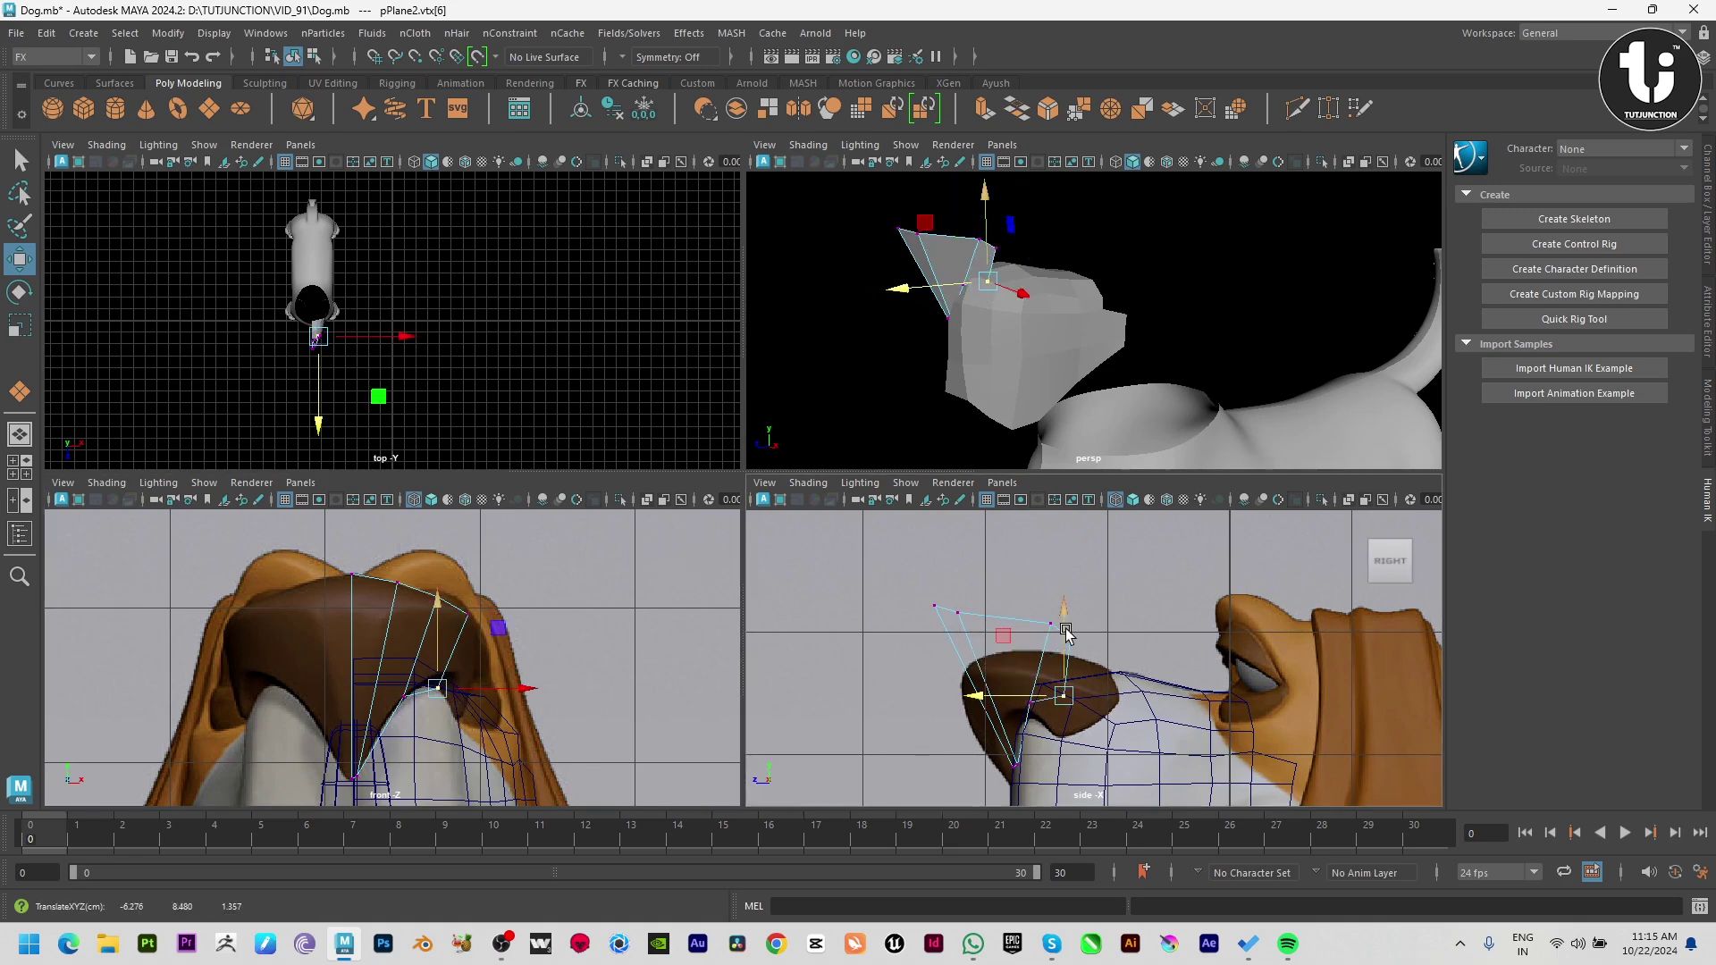
# Step: Extrude the outer edge into another face and nudge its vertex onto the nose outline
pyautogui.press('space')
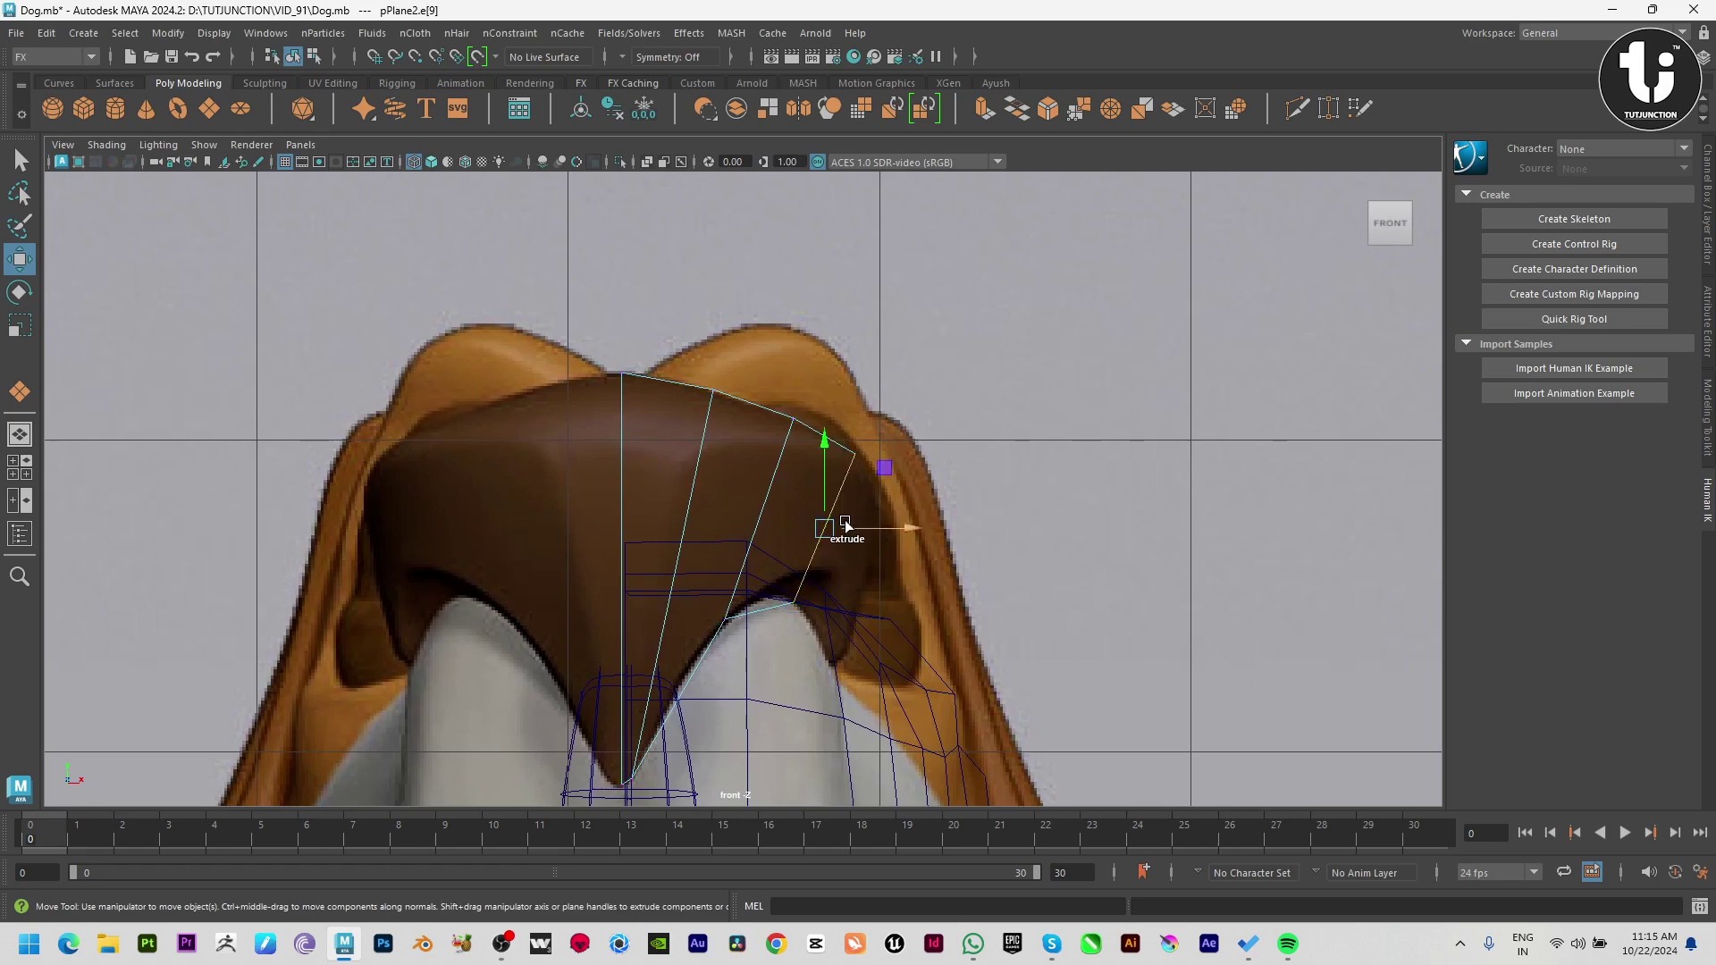
pyautogui.keyDown('shift'); pyautogui.moveTo(845, 523); pyautogui.dragTo(892, 514); pyautogui.keyUp('shift')
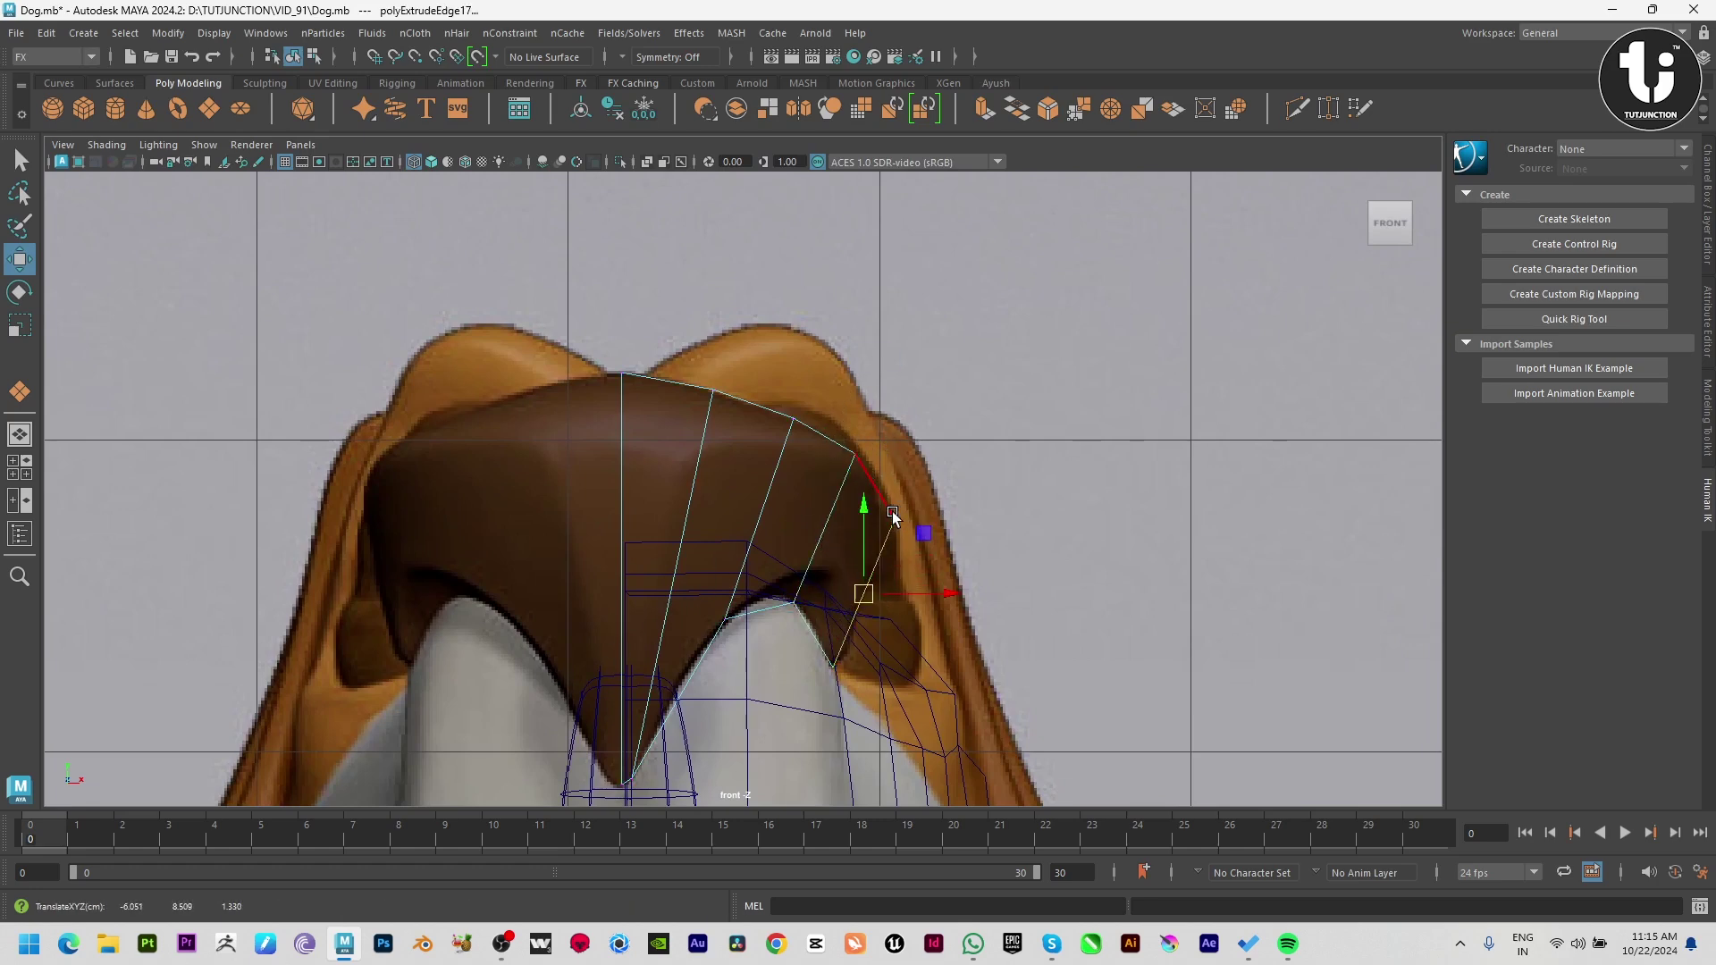
pyautogui.press('F9')
pyautogui.click(892, 516)
pyautogui.moveTo(894, 527); pyautogui.dragTo(907, 549)
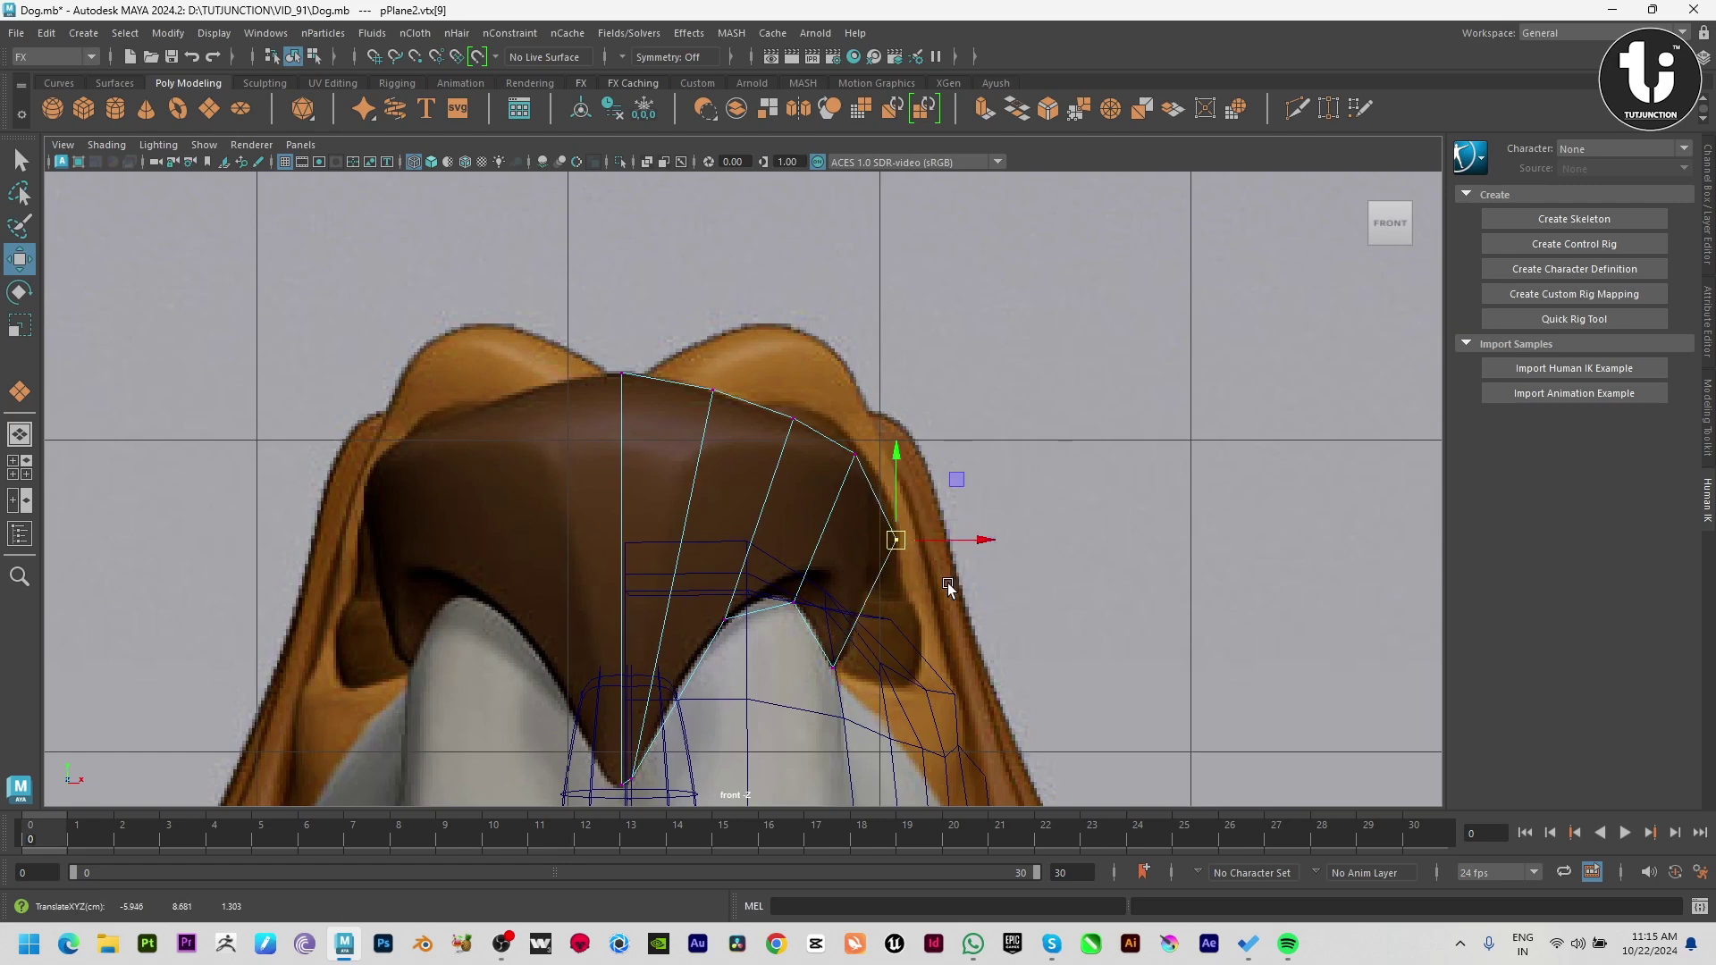
# Step: In side view, move that vertex in depth onto the nose's underside
pyautogui.press('space')
pyautogui.press('space')
pyautogui.scroll(2, 702, 586)
pyautogui.moveTo(703, 539); pyautogui.dragTo(756, 538)
pyautogui.moveTo(639, 658); pyautogui.dragTo(700, 663)
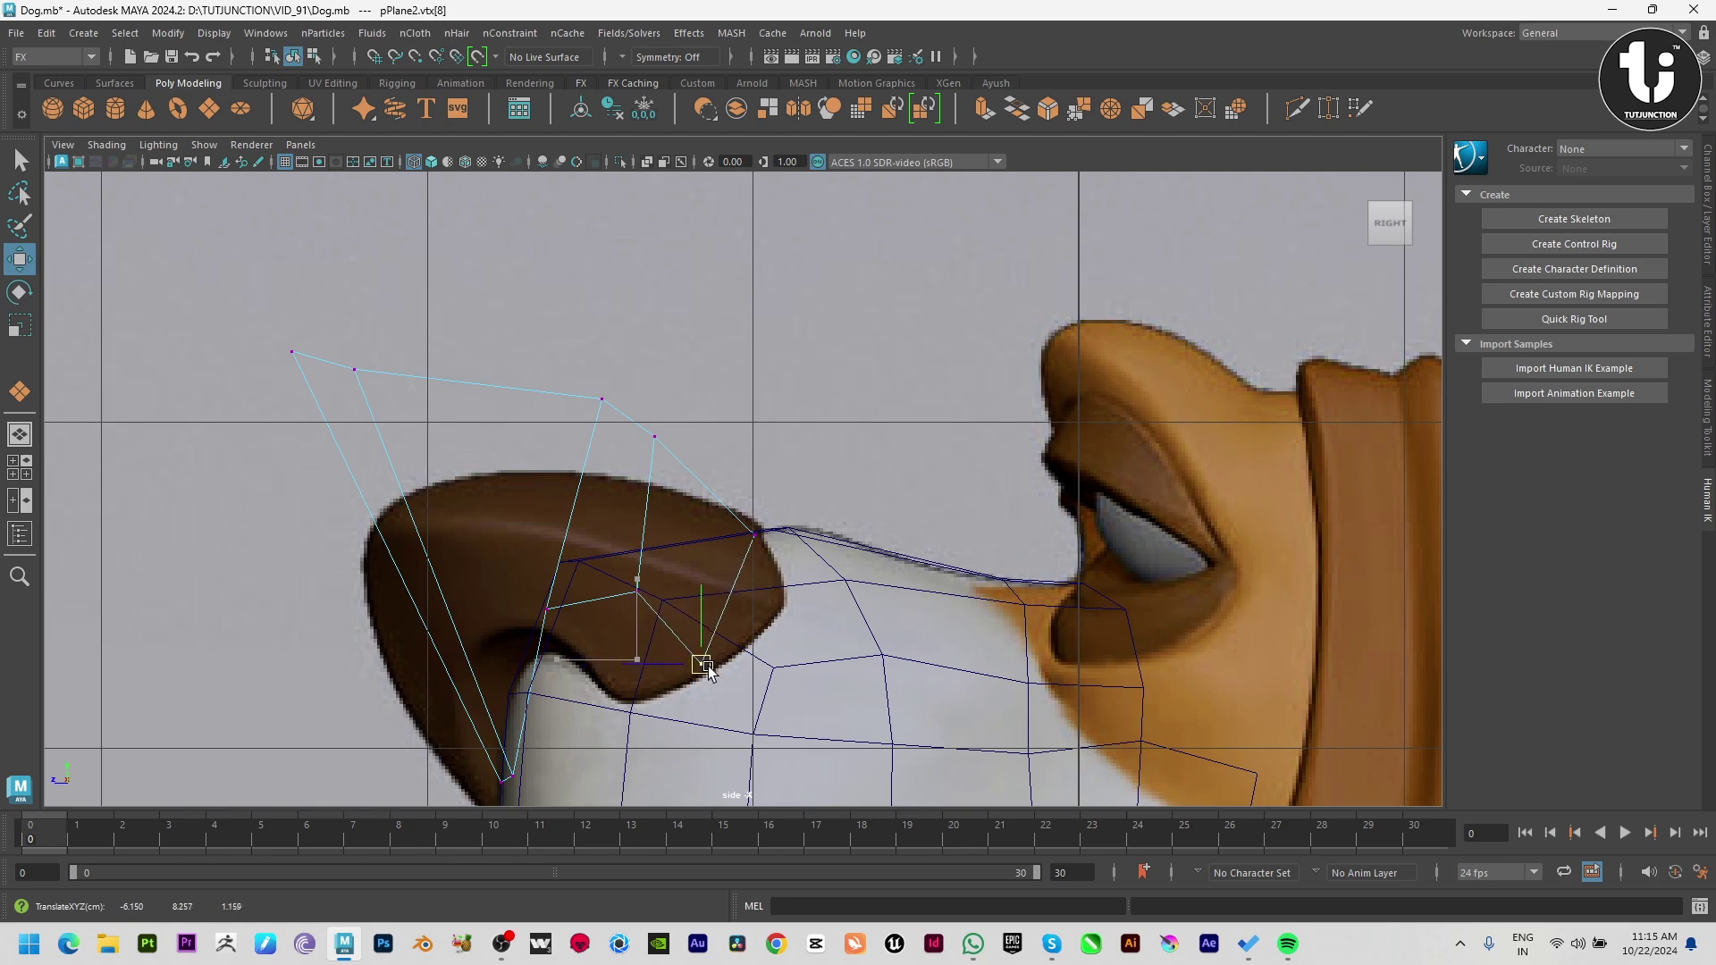
# Step: In perspective, lower a strip vertex onto the muzzle surface
pyautogui.press('space')
pyautogui.press('space')
pyautogui.scroll(-3, 682, 563)
pyautogui.moveTo(682, 563)
pyautogui.keyDown('alt'); pyautogui.mouseDown()
pyautogui.moveTo(639, 574)
pyautogui.moveTo(520, 518)
pyautogui.moveTo(449, 402)
pyautogui.moveTo(501, 411)
pyautogui.moveTo(473, 399)
pyautogui.mouseUp(); pyautogui.keyUp('alt')
pyautogui.scroll(5, 639, 574)
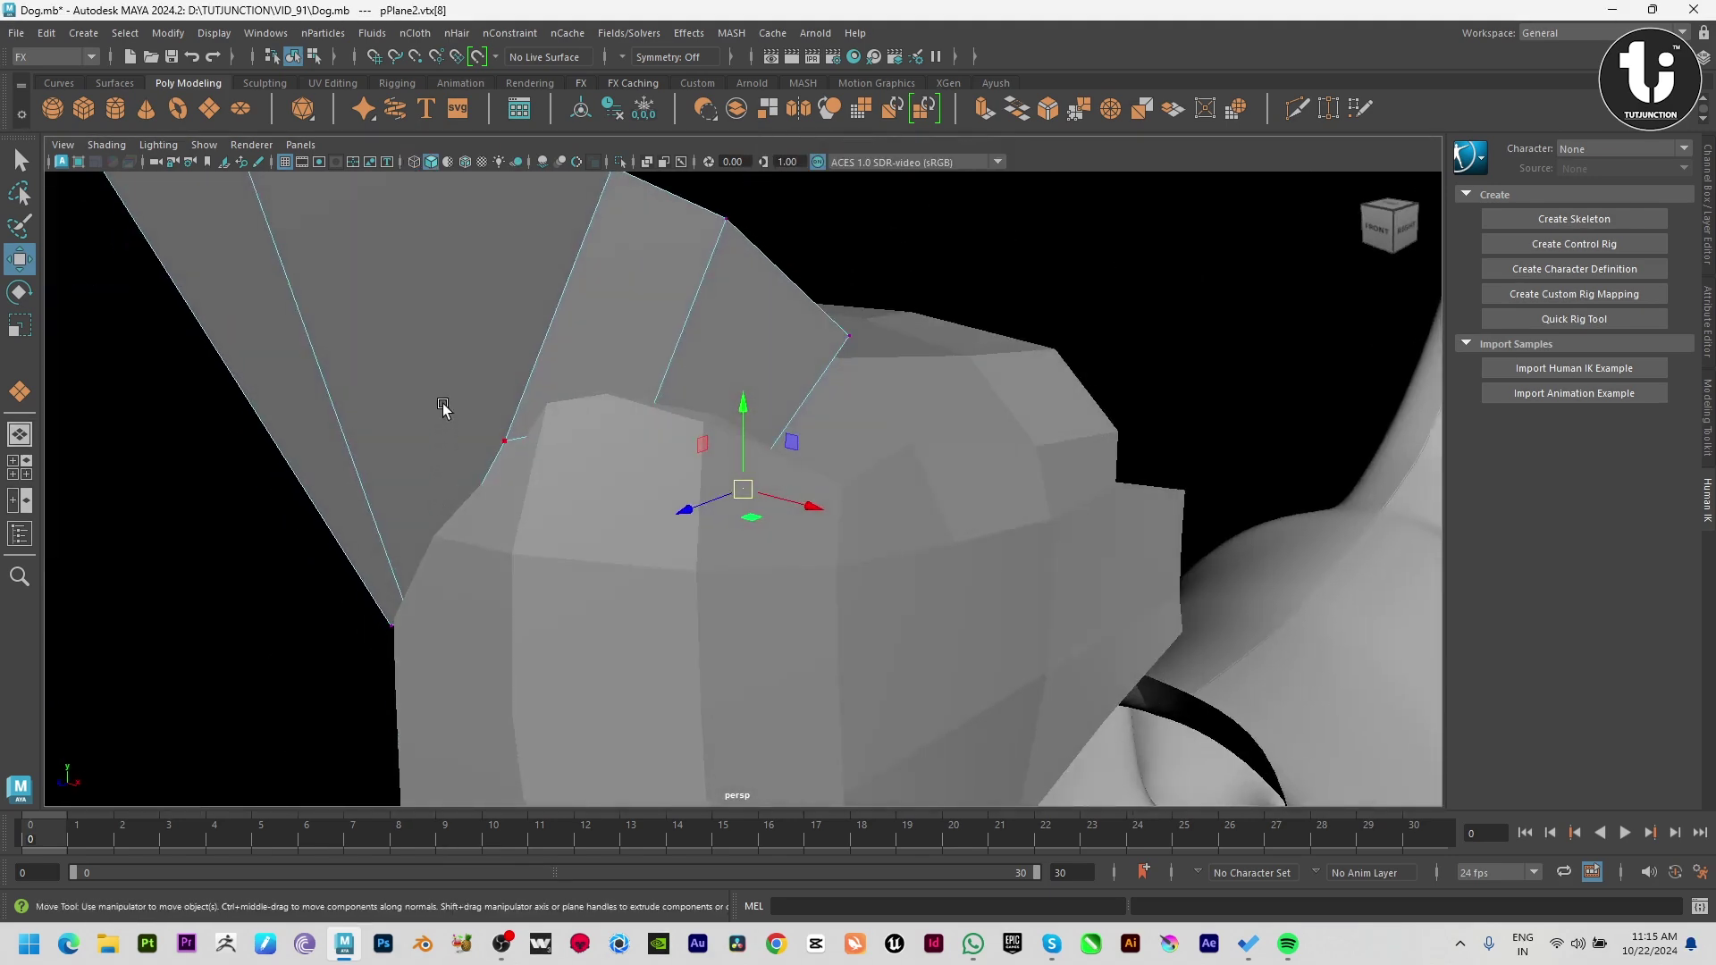
pyautogui.click(544, 399)
pyautogui.moveTo(526, 307); pyautogui.dragTo(554, 376)
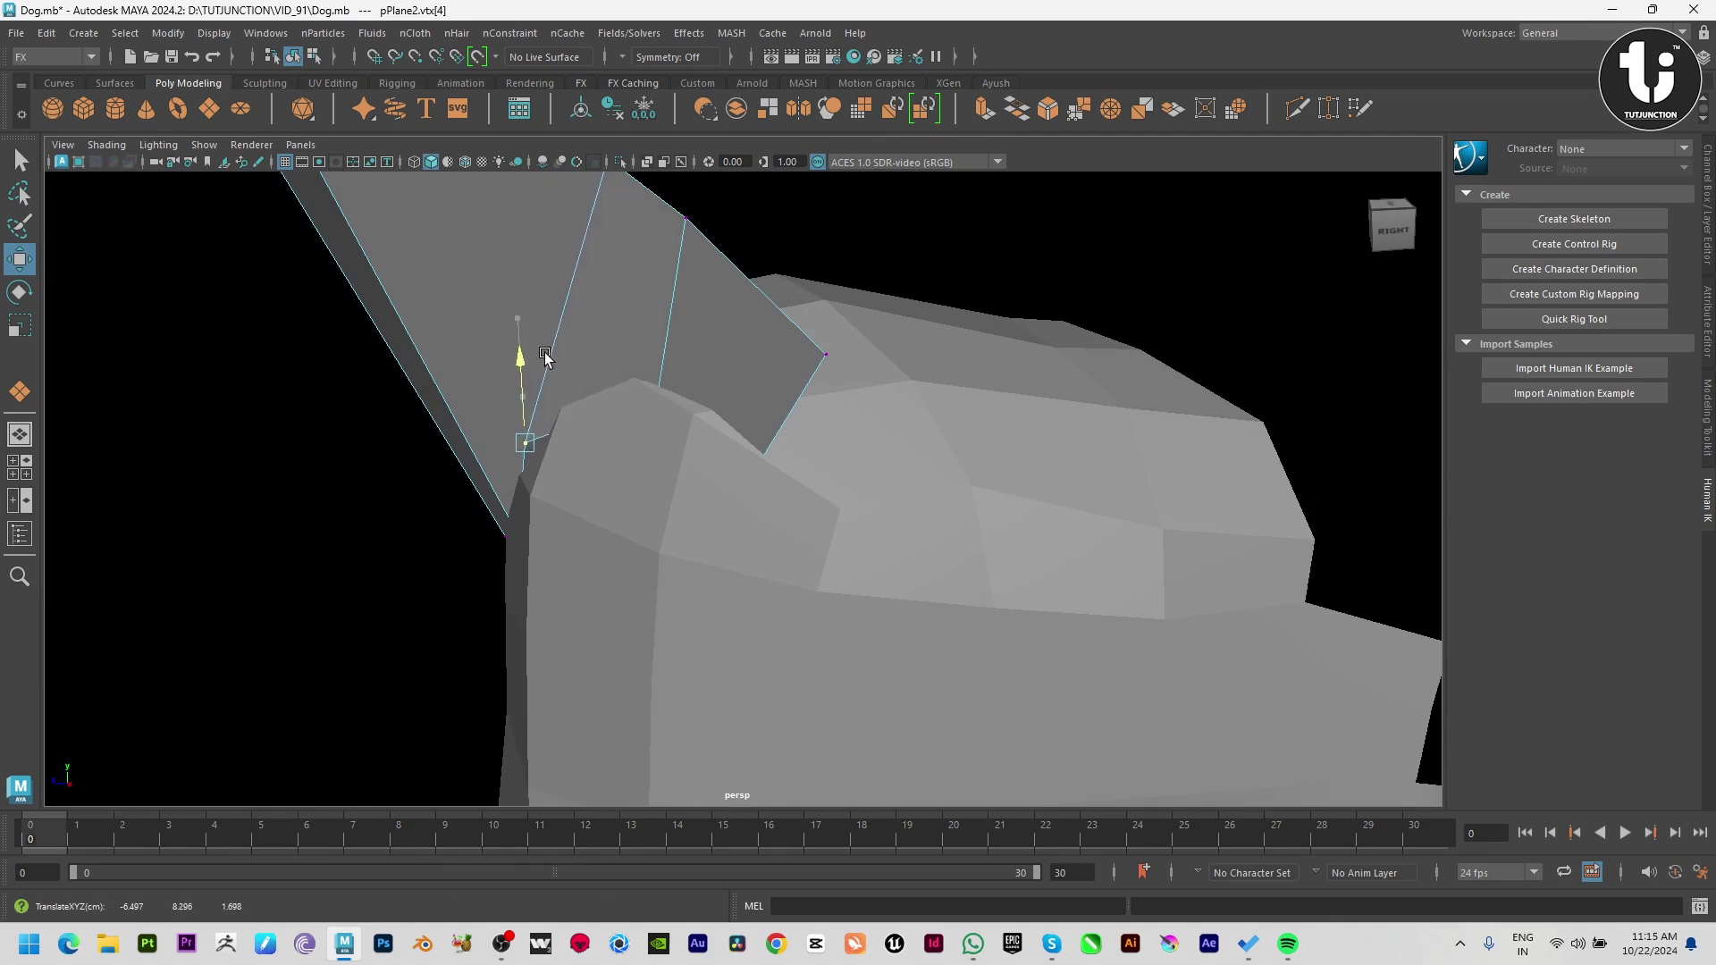
pyautogui.moveTo(426, 463); pyautogui.dragTo(450, 464)
# Step: Move the neighbouring lower vertices so they meet the muzzle
pyautogui.moveTo(548, 374); pyautogui.dragTo(706, 459)
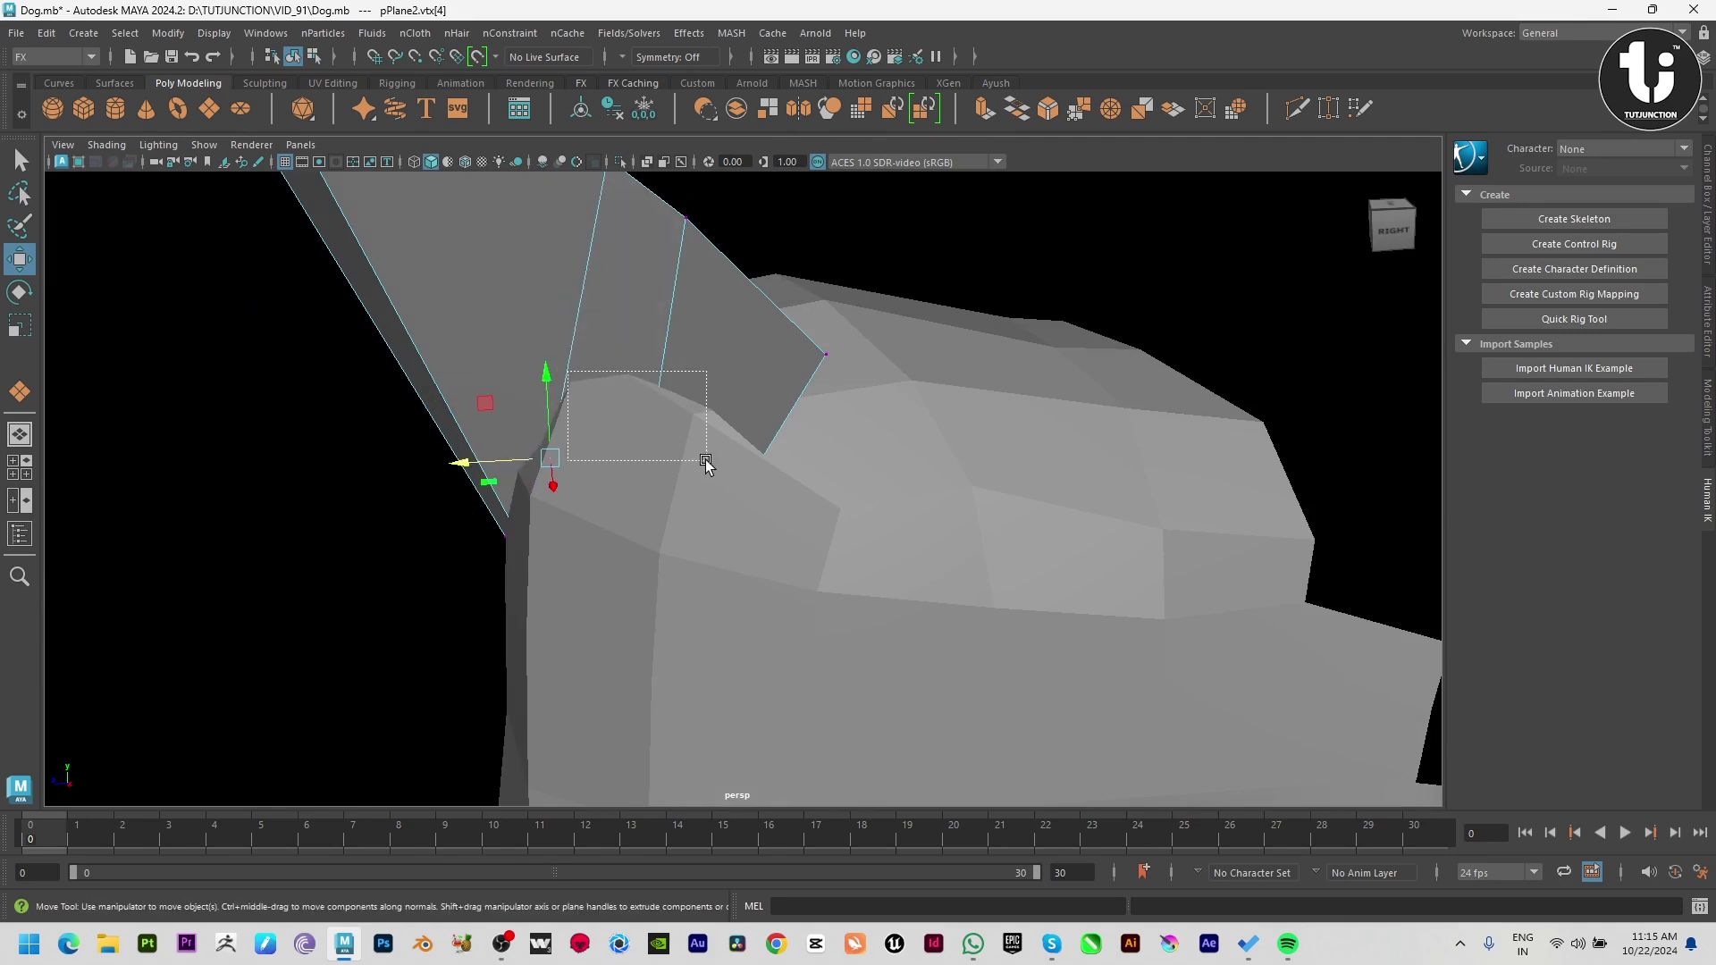
pyautogui.moveTo(581, 396); pyautogui.dragTo(552, 395)
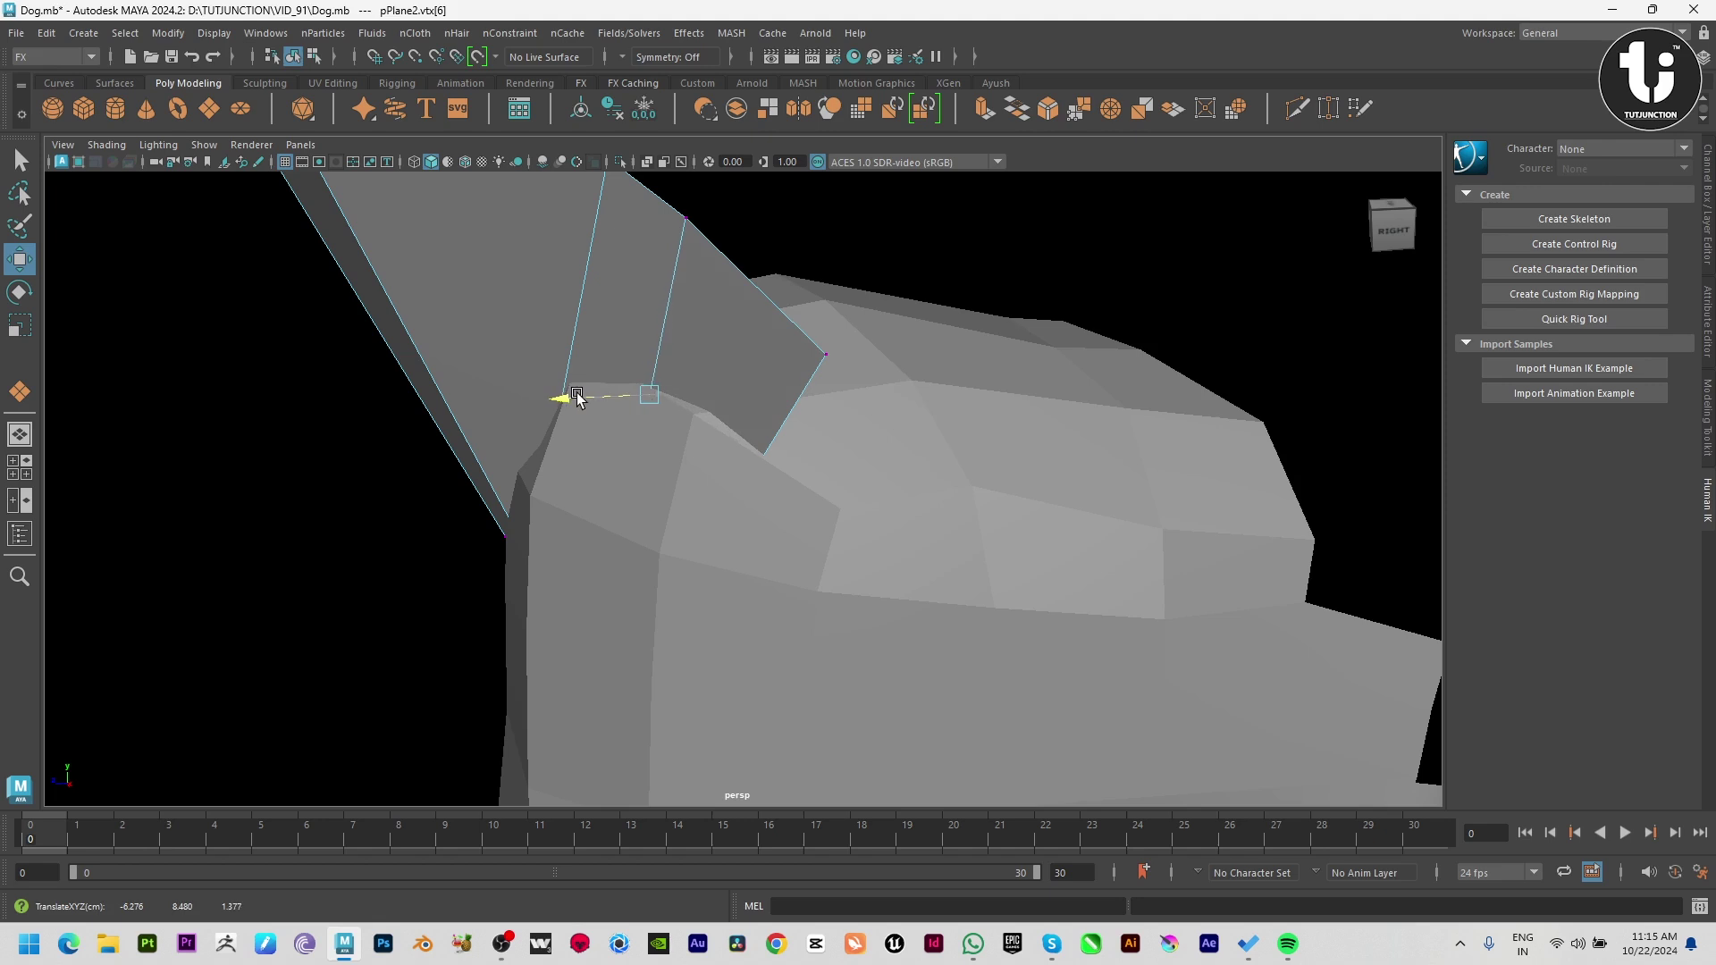
pyautogui.moveTo(740, 422); pyautogui.dragTo(813, 548)
pyautogui.moveTo(700, 499); pyautogui.dragTo(683, 496)
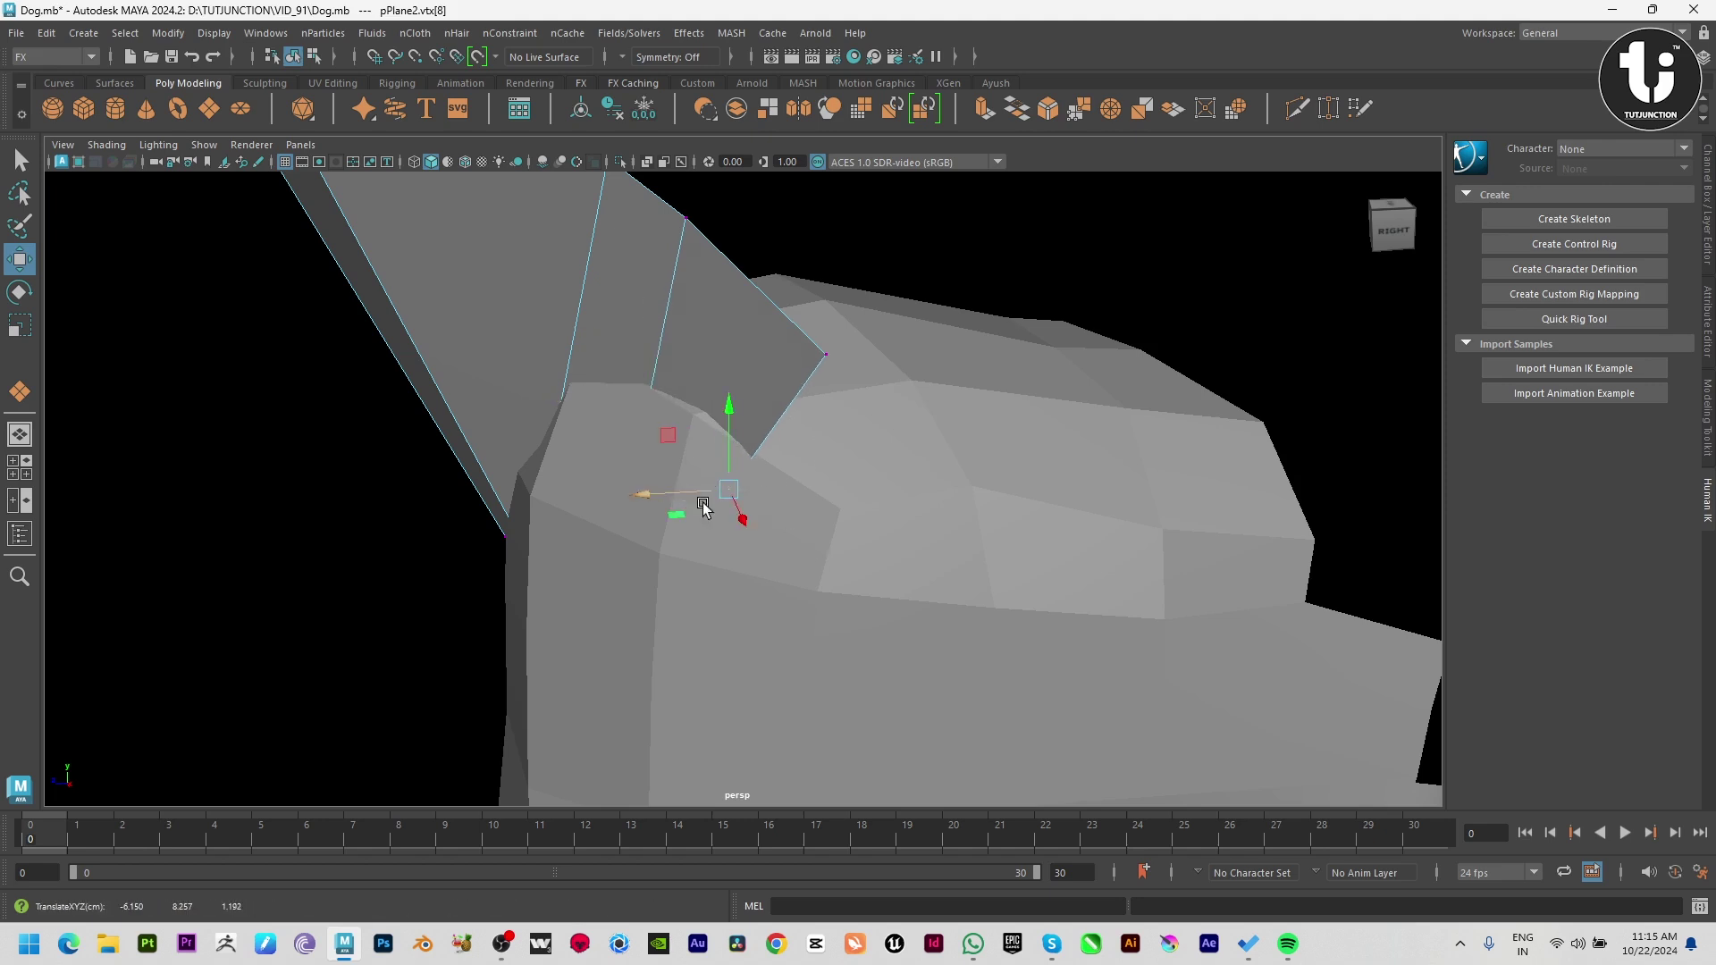
pyautogui.scroll(-5, 364, 429)
# Step: Reshape the flap's upper corner vertices to curve over the nose top
pyautogui.click(652, 260)
pyautogui.keyDown('alt'); pyautogui.moveTo(651, 260); pyautogui.dragTo(555, 254); pyautogui.keyUp('alt')
pyautogui.click(677, 319)
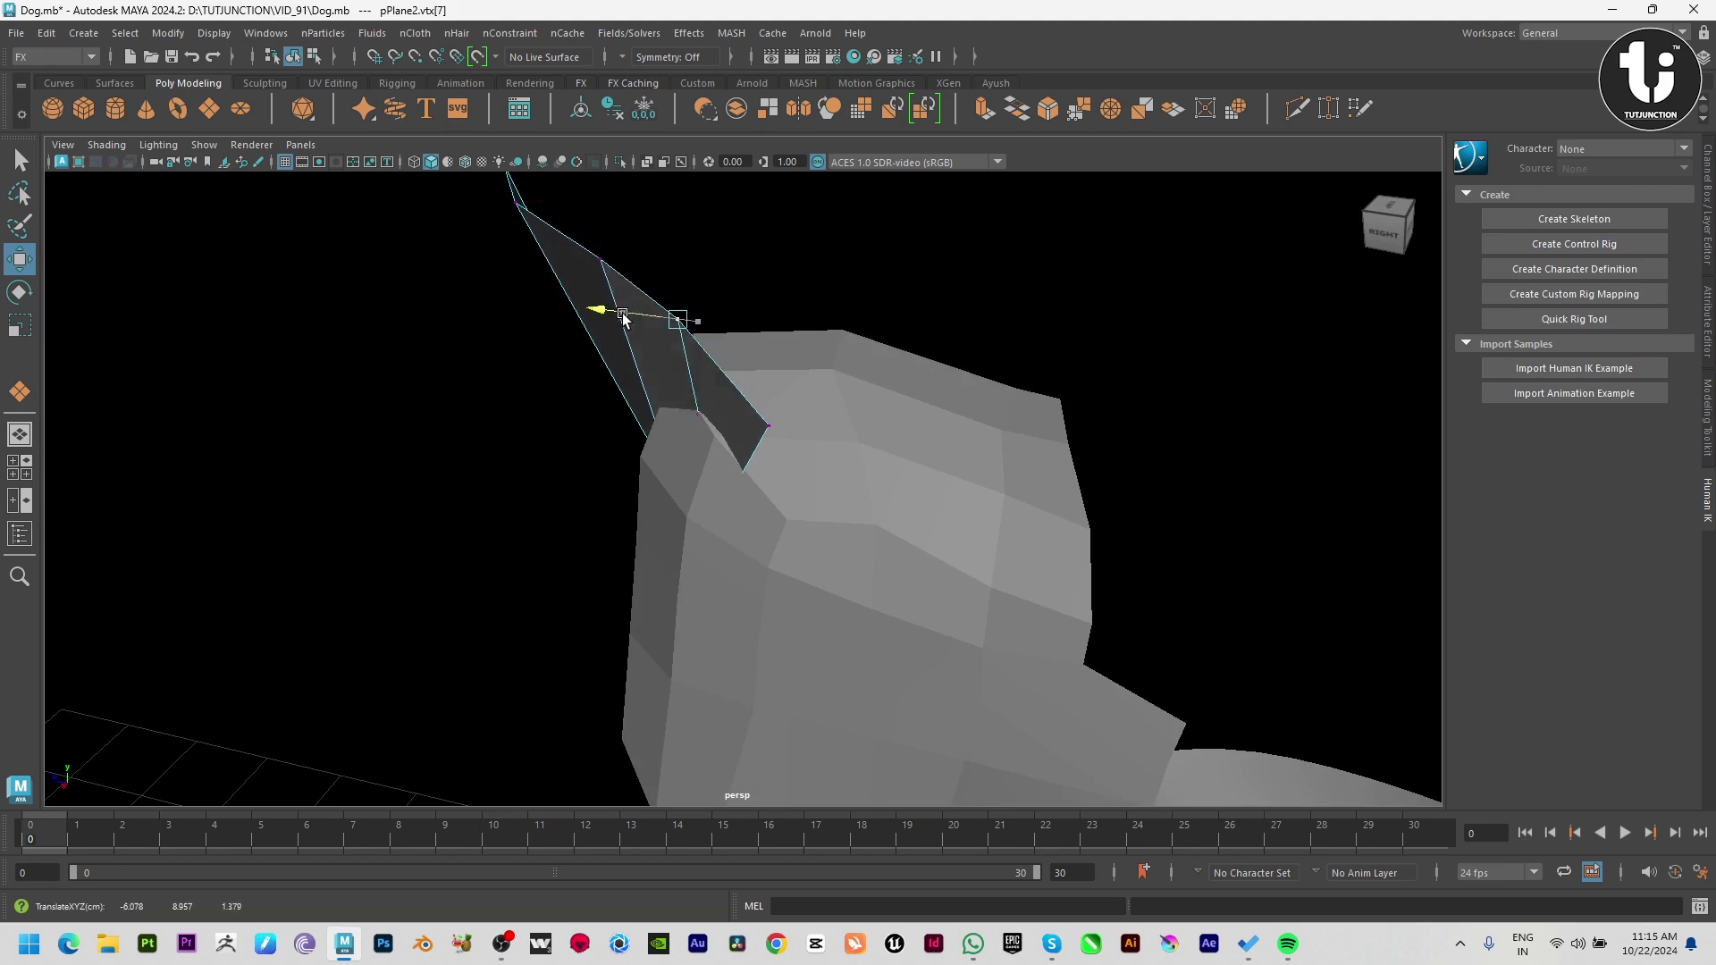
pyautogui.moveTo(623, 317); pyautogui.dragTo(589, 313)
pyautogui.moveTo(637, 234)
pyautogui.mouseDown()
pyautogui.moveTo(651, 262)
pyautogui.moveTo(490, 243)
pyautogui.moveTo(681, 333)
pyautogui.moveTo(801, 327)
pyautogui.moveTo(655, 357)
pyautogui.mouseUp()
pyautogui.click(556, 256)
# Step: Switch from vertex to edge editing and select the strip's top edge
pyautogui.press('F8')
pyautogui.moveTo(536, 322); pyautogui.dragTo(516, 273, button='right')
pyautogui.moveTo(386, 241)
pyautogui.mouseDown()
pyautogui.moveTo(699, 383)
pyautogui.moveTo(343, 587)
pyautogui.mouseUp()
pyautogui.press('space')
pyautogui.press('space')
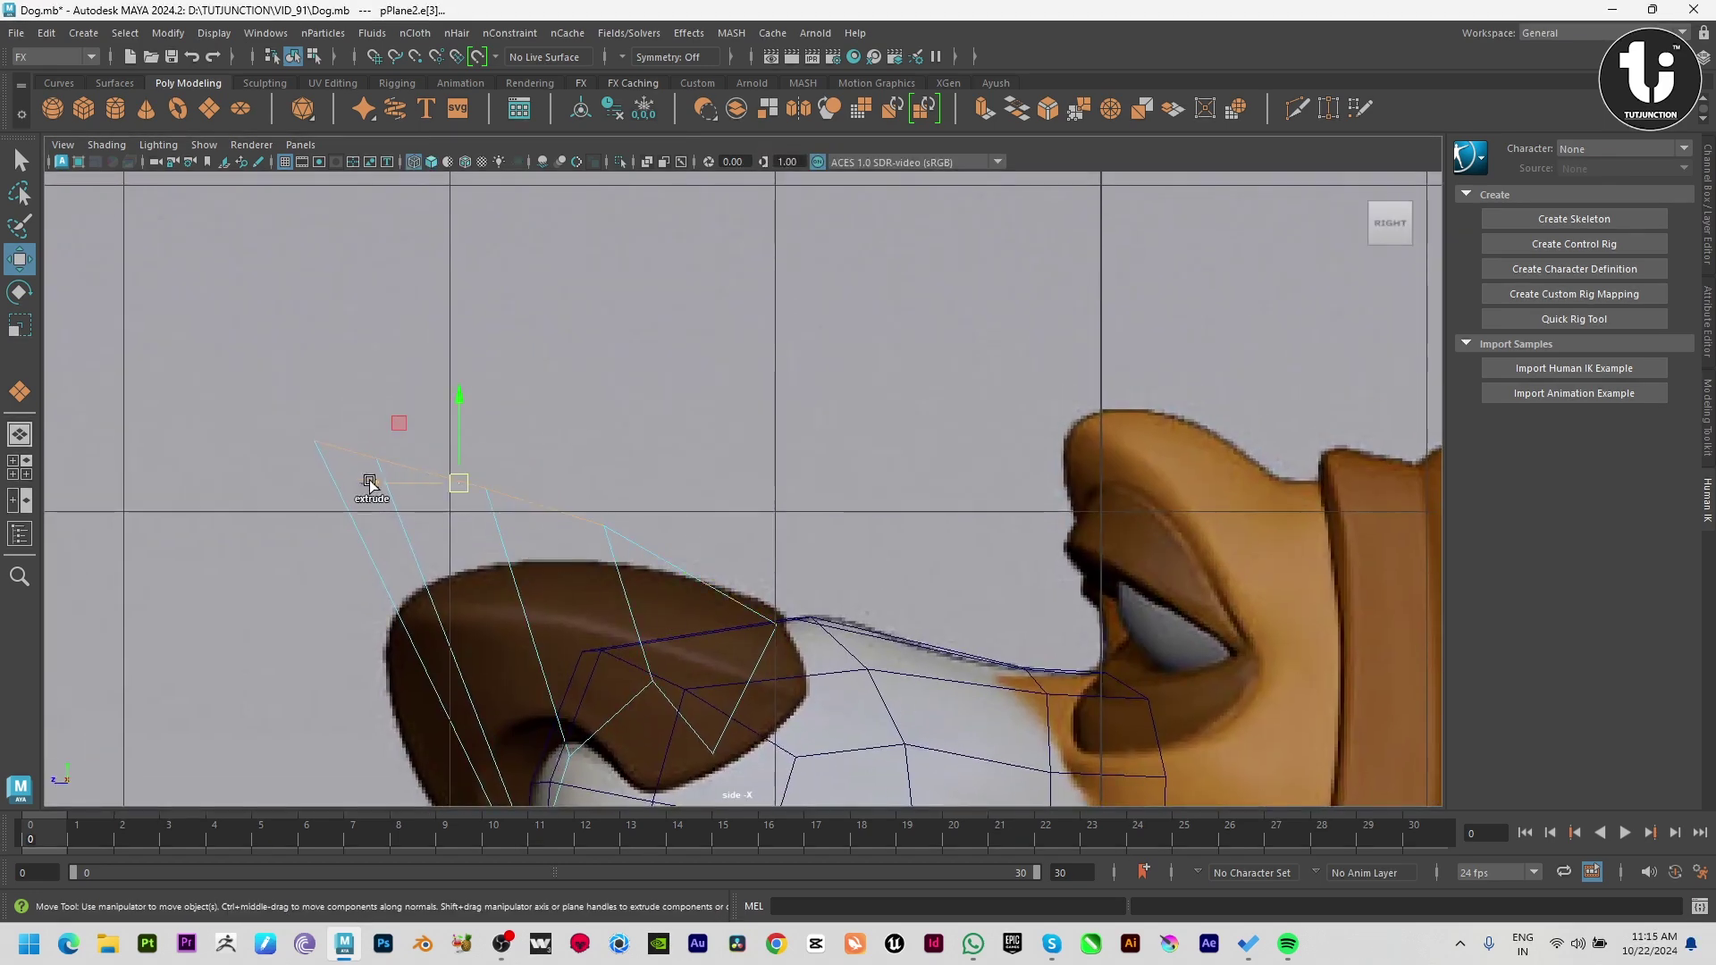
# Step: Extrude the top edge into a new face and level its edge
pyautogui.keyDown('shift'); pyautogui.moveTo(369, 484); pyautogui.dragTo(602, 486); pyautogui.keyUp('shift')
pyautogui.press('space')
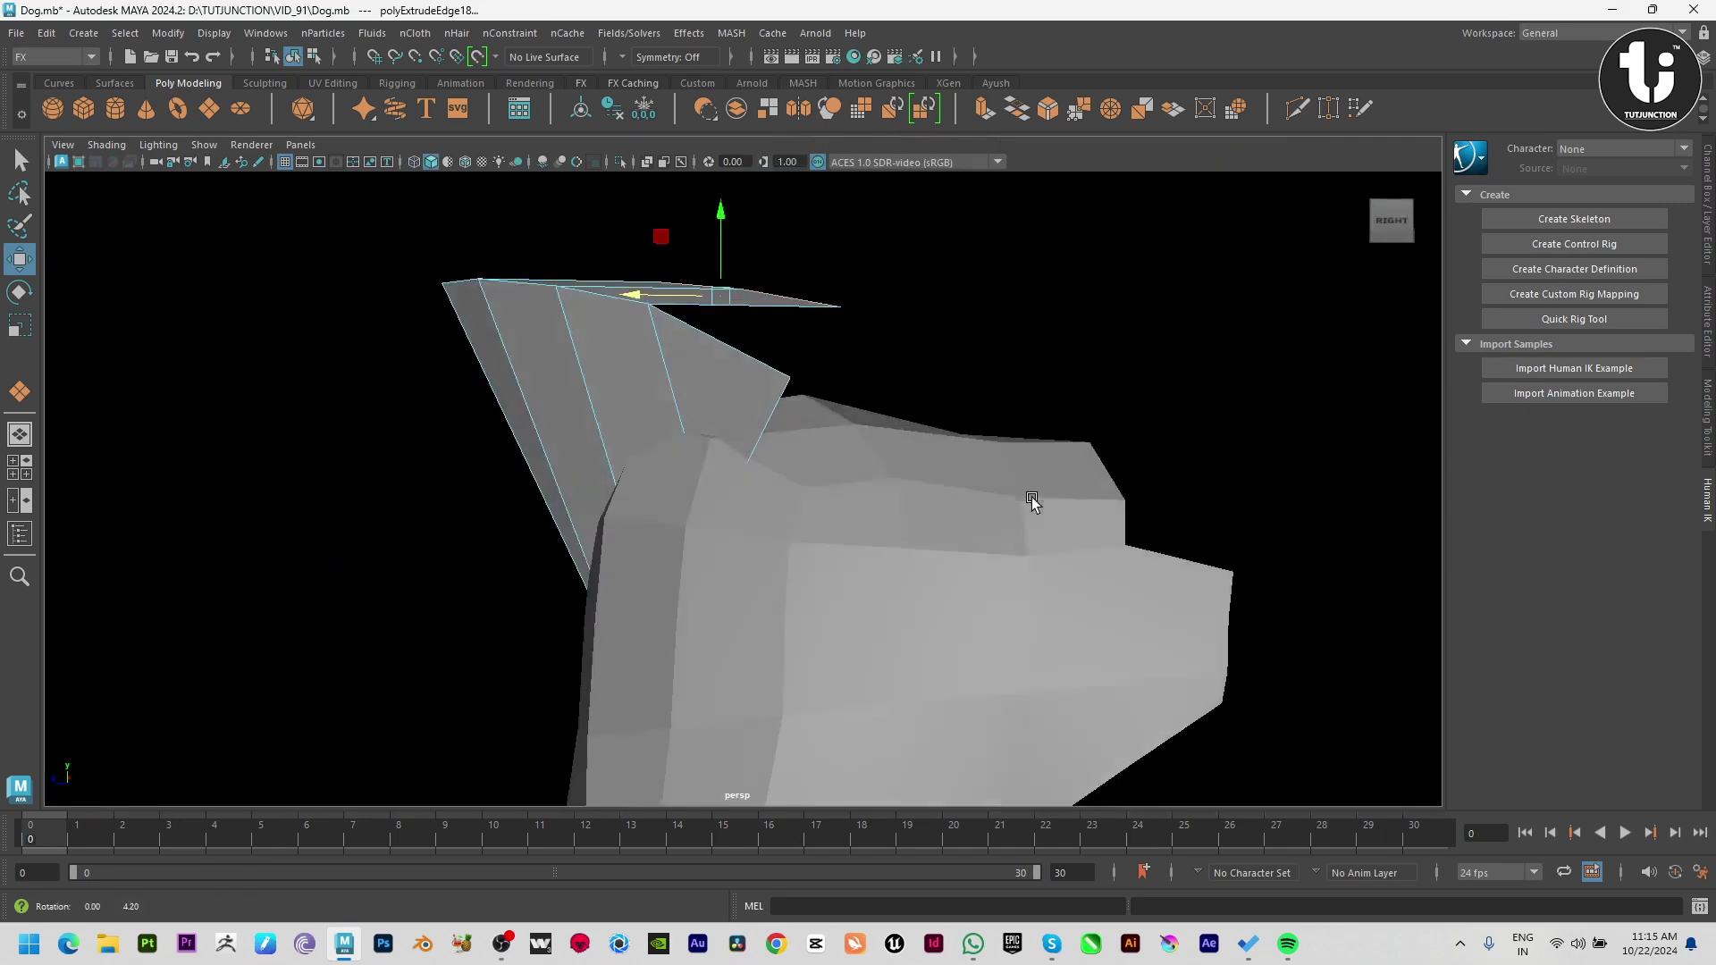
pyautogui.keyDown('alt'); pyautogui.moveTo(1032, 503); pyautogui.dragTo(759, 318); pyautogui.keyUp('alt')
pyautogui.press('r')
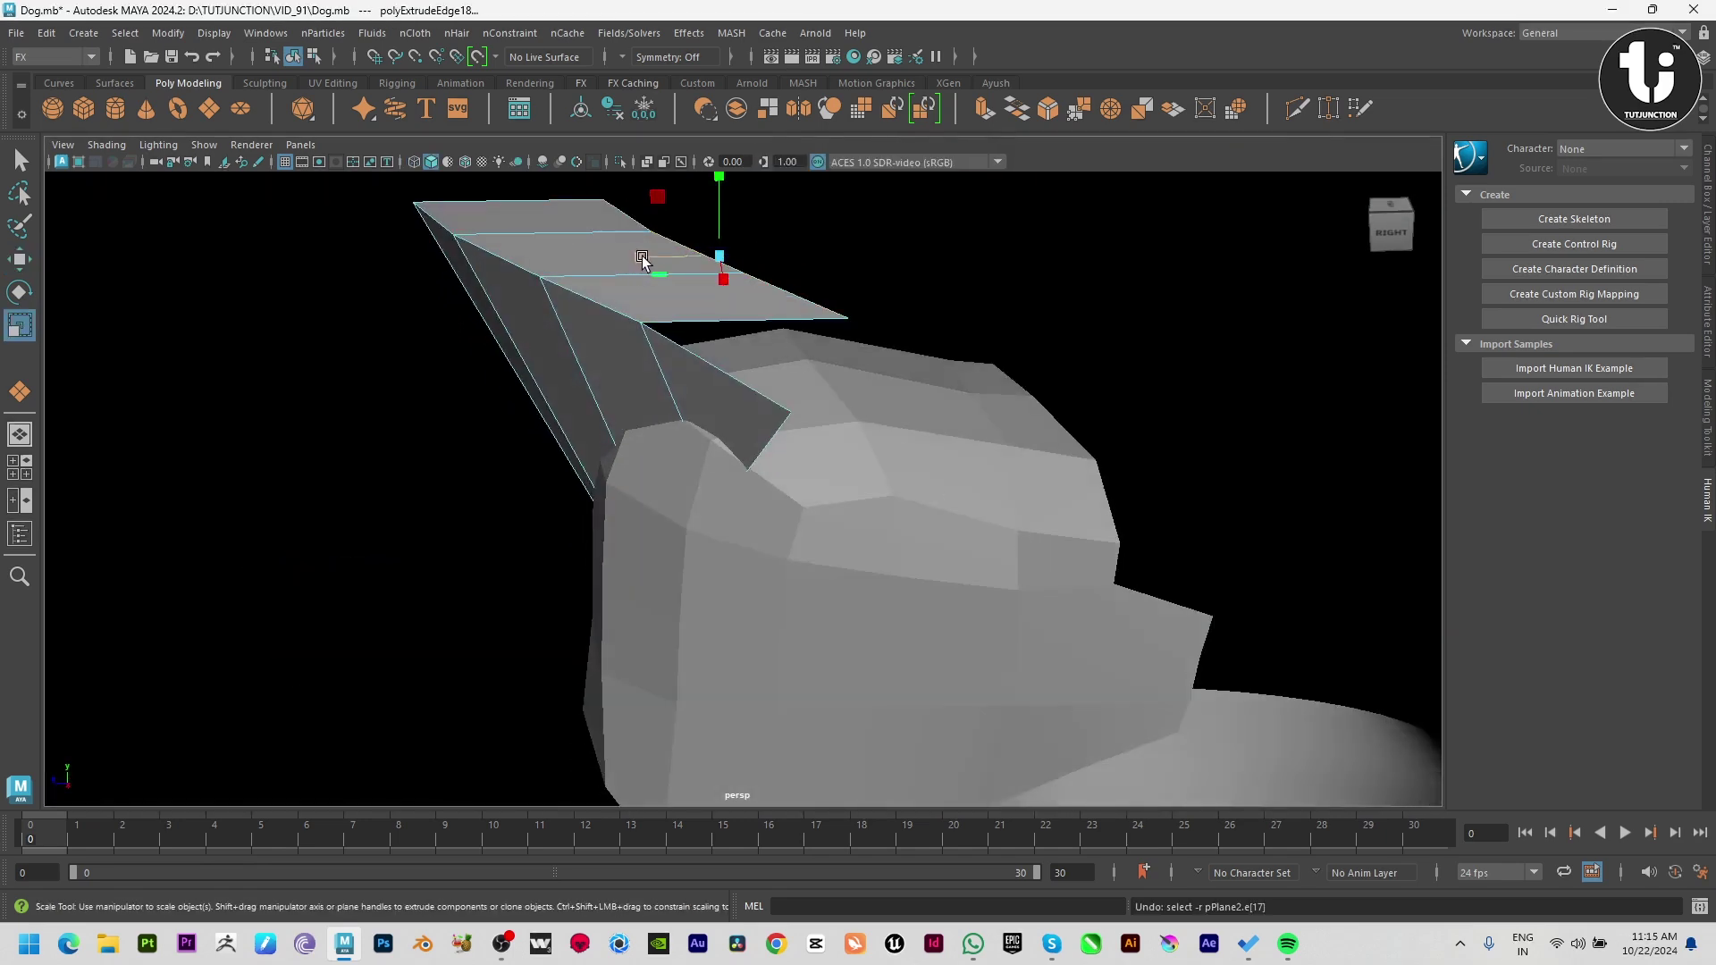
pyautogui.press('w')
pyautogui.moveTo(629, 246); pyautogui.dragTo(715, 260)
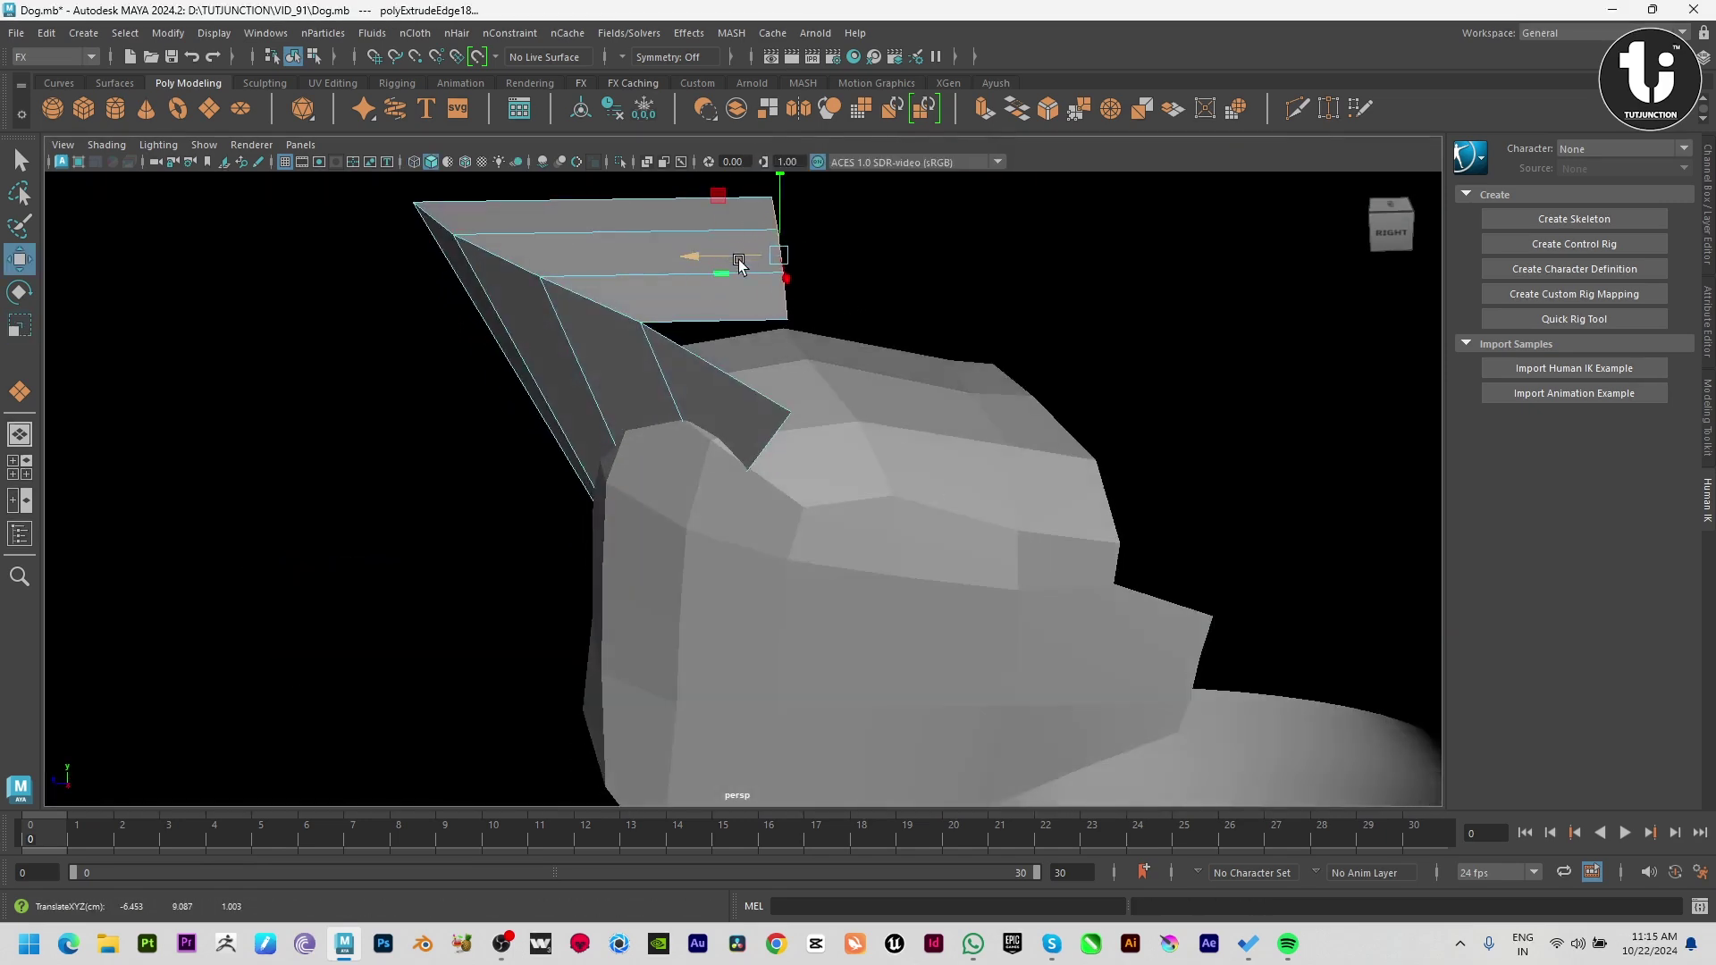
# Step: Pull the new face's outer corner vertex down and merge the stray vertex into its neighbour
pyautogui.press('F9')
pyautogui.click(786, 320)
pyautogui.moveTo(791, 333); pyautogui.dragTo(790, 412)
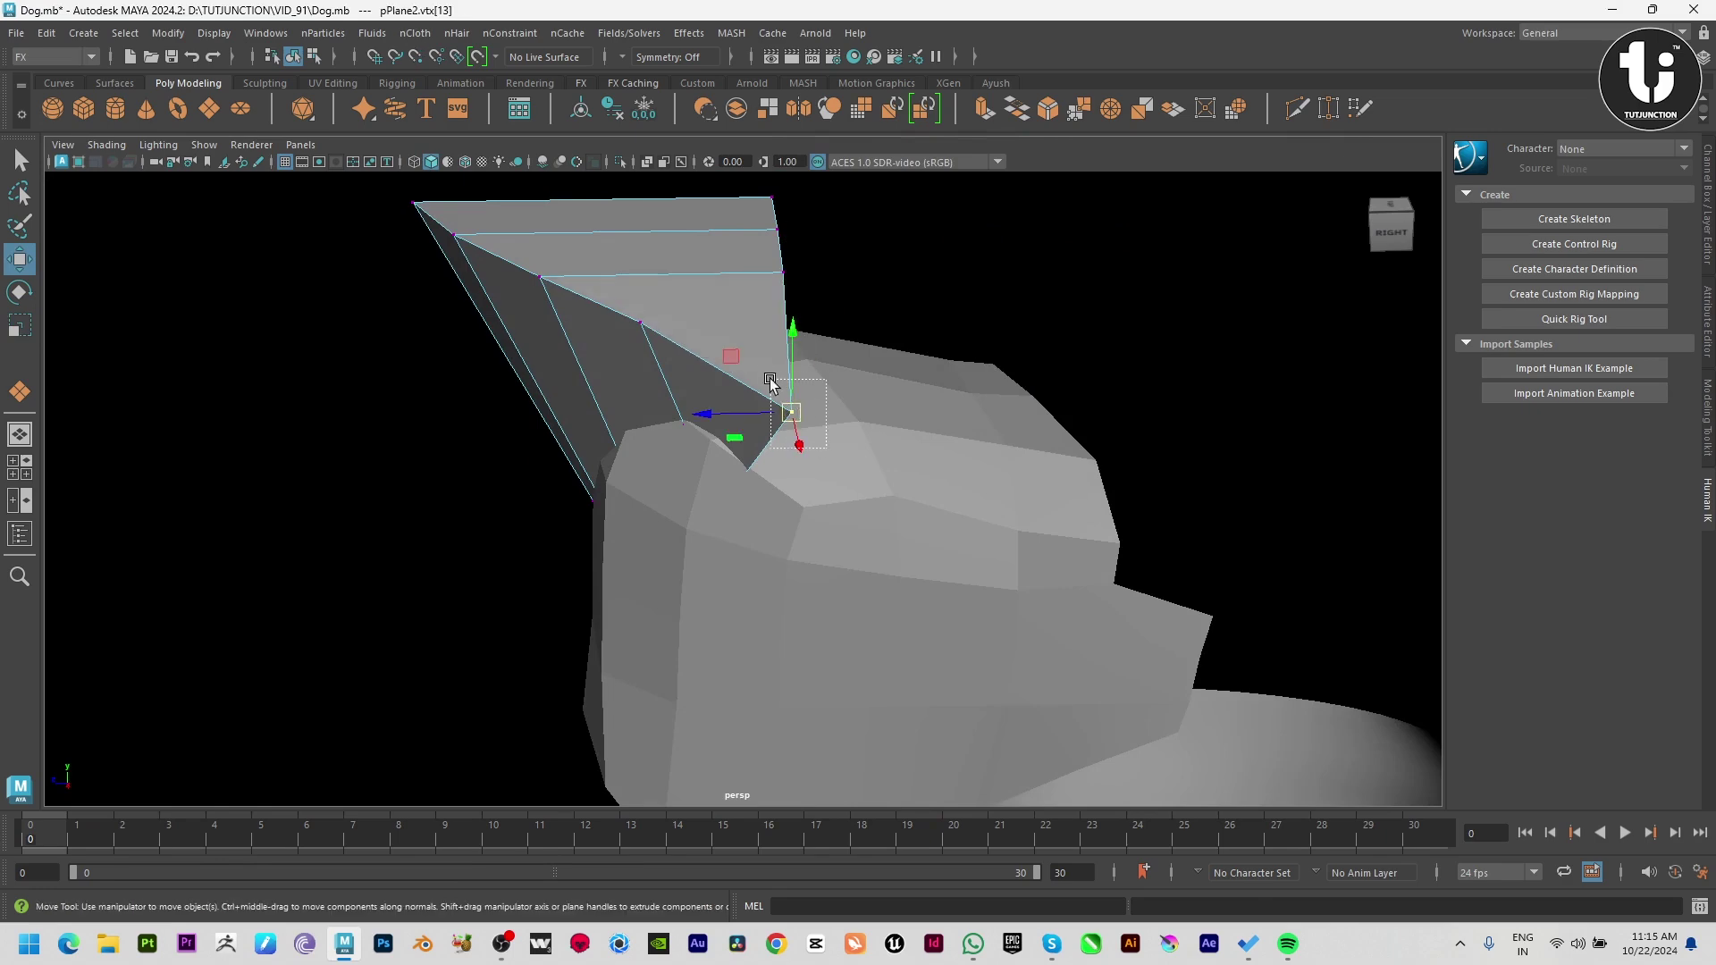
pyautogui.keyDown('shift'); pyautogui.moveTo(882, 334); pyautogui.dragTo(858, 376, button='right'); pyautogui.keyUp('shift')
pyautogui.press('space')
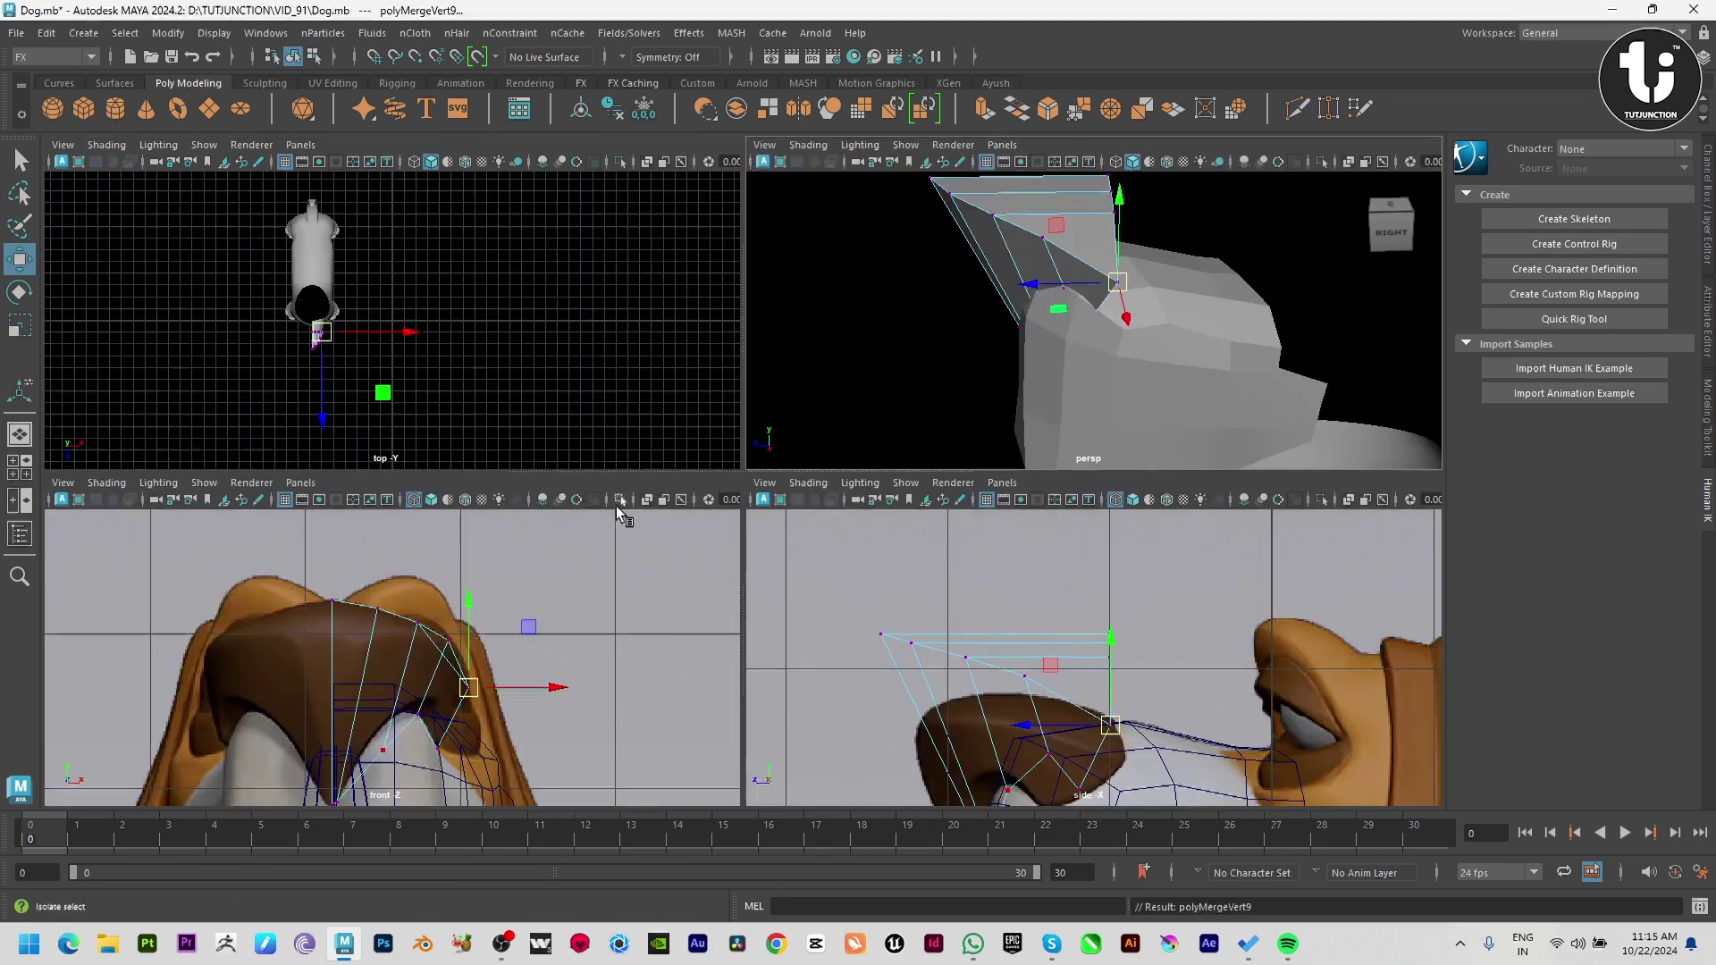
pyautogui.press('space')
pyautogui.press('space')
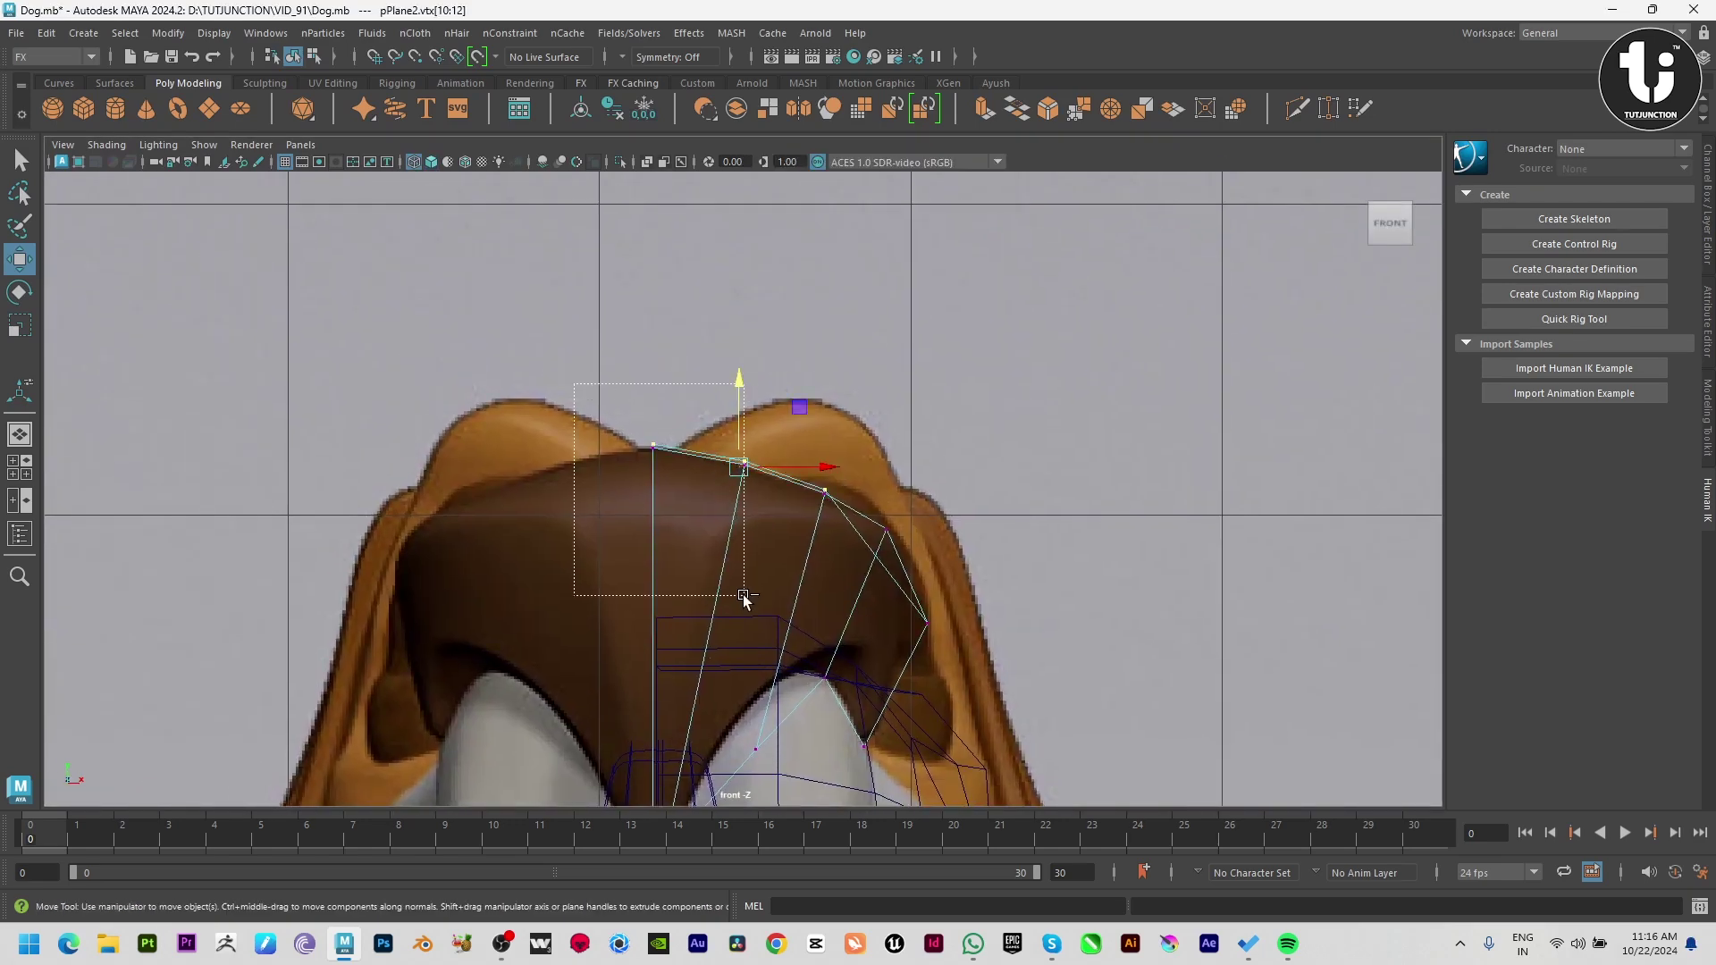
# Step: Drag the corner vertex down onto the nose and check the plane's fit from the right
pyautogui.click(882, 540)
pyautogui.press('space')
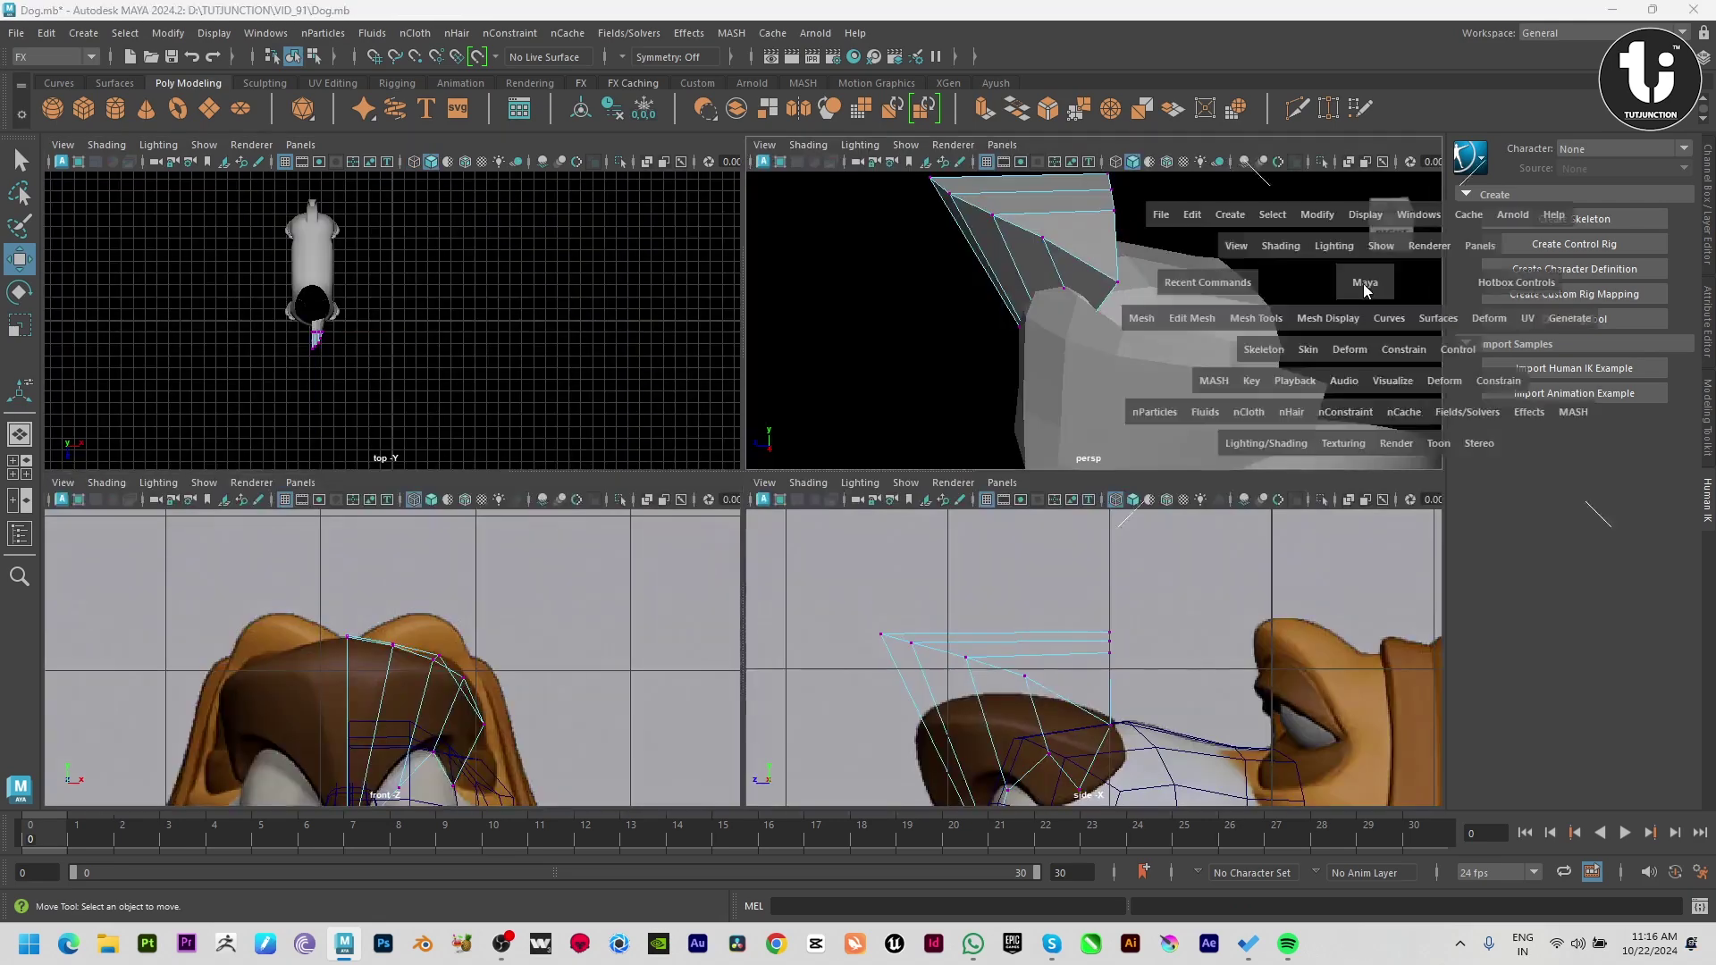
pyautogui.press('space')
pyautogui.keyDown('alt'); pyautogui.moveTo(766, 498); pyautogui.dragTo(972, 502); pyautogui.keyUp('alt')
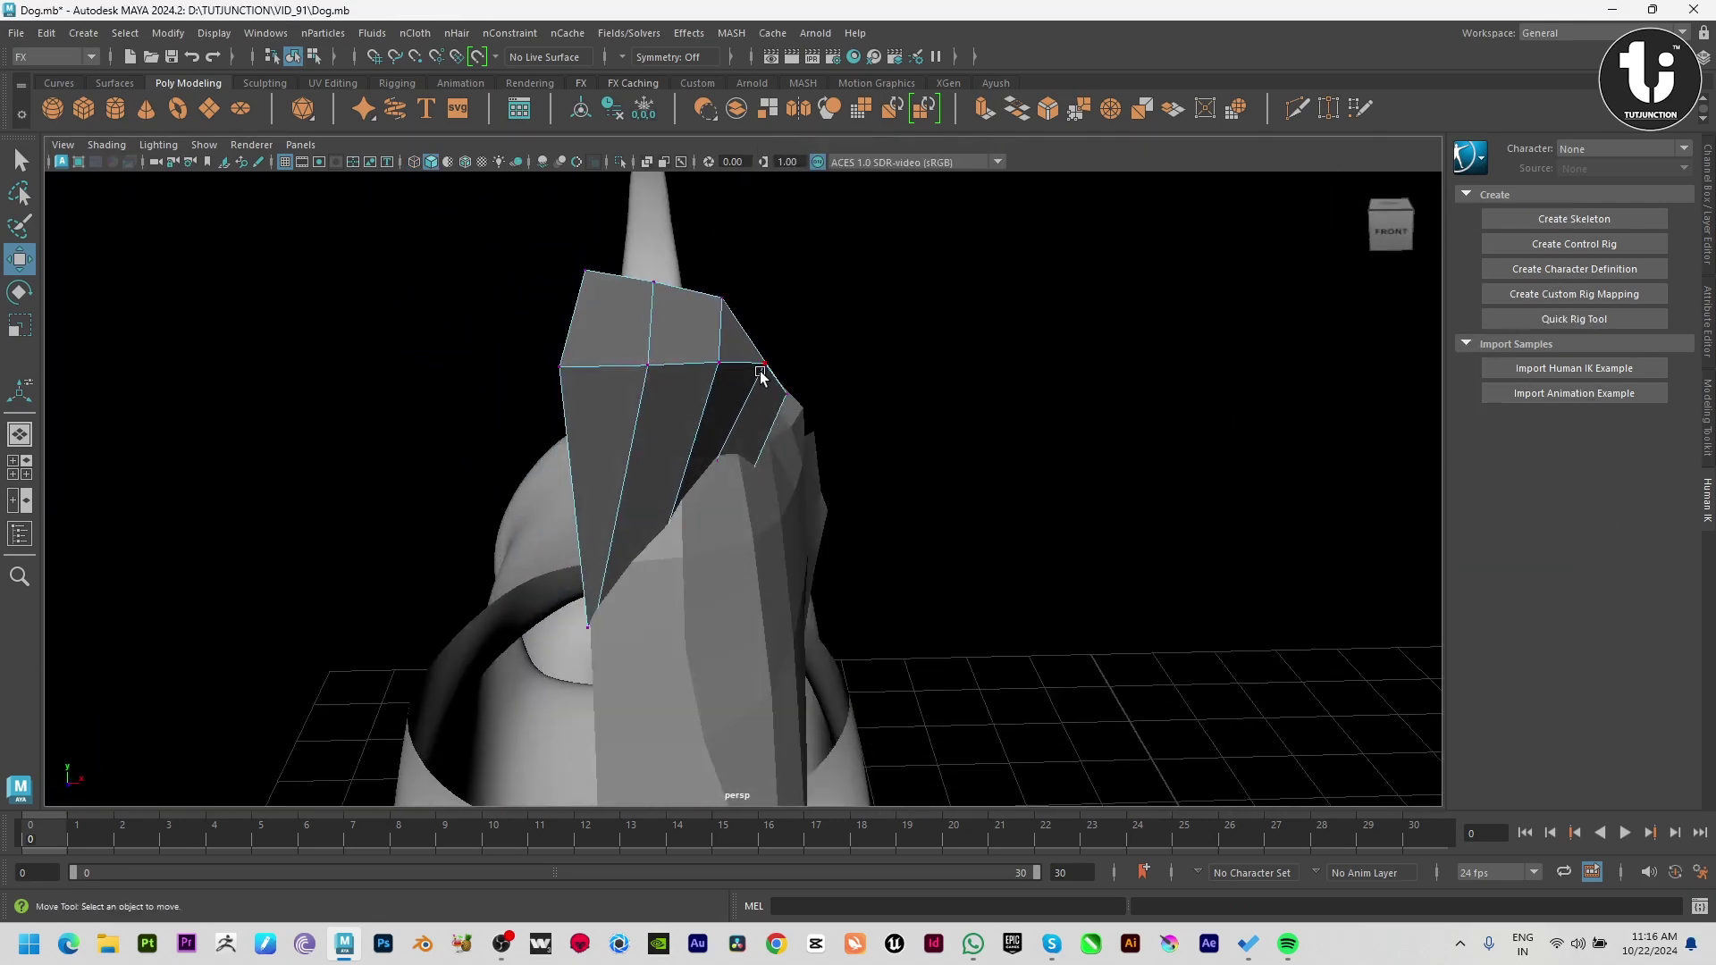
pyautogui.moveTo(764, 304); pyautogui.dragTo(764, 325)
pyautogui.moveTo(848, 386)
pyautogui.keyDown('alt'); pyautogui.mouseDown()
pyautogui.moveTo(622, 393)
pyautogui.moveTo(912, 253)
pyautogui.moveTo(962, 356)
pyautogui.mouseUp(); pyautogui.keyUp('alt')
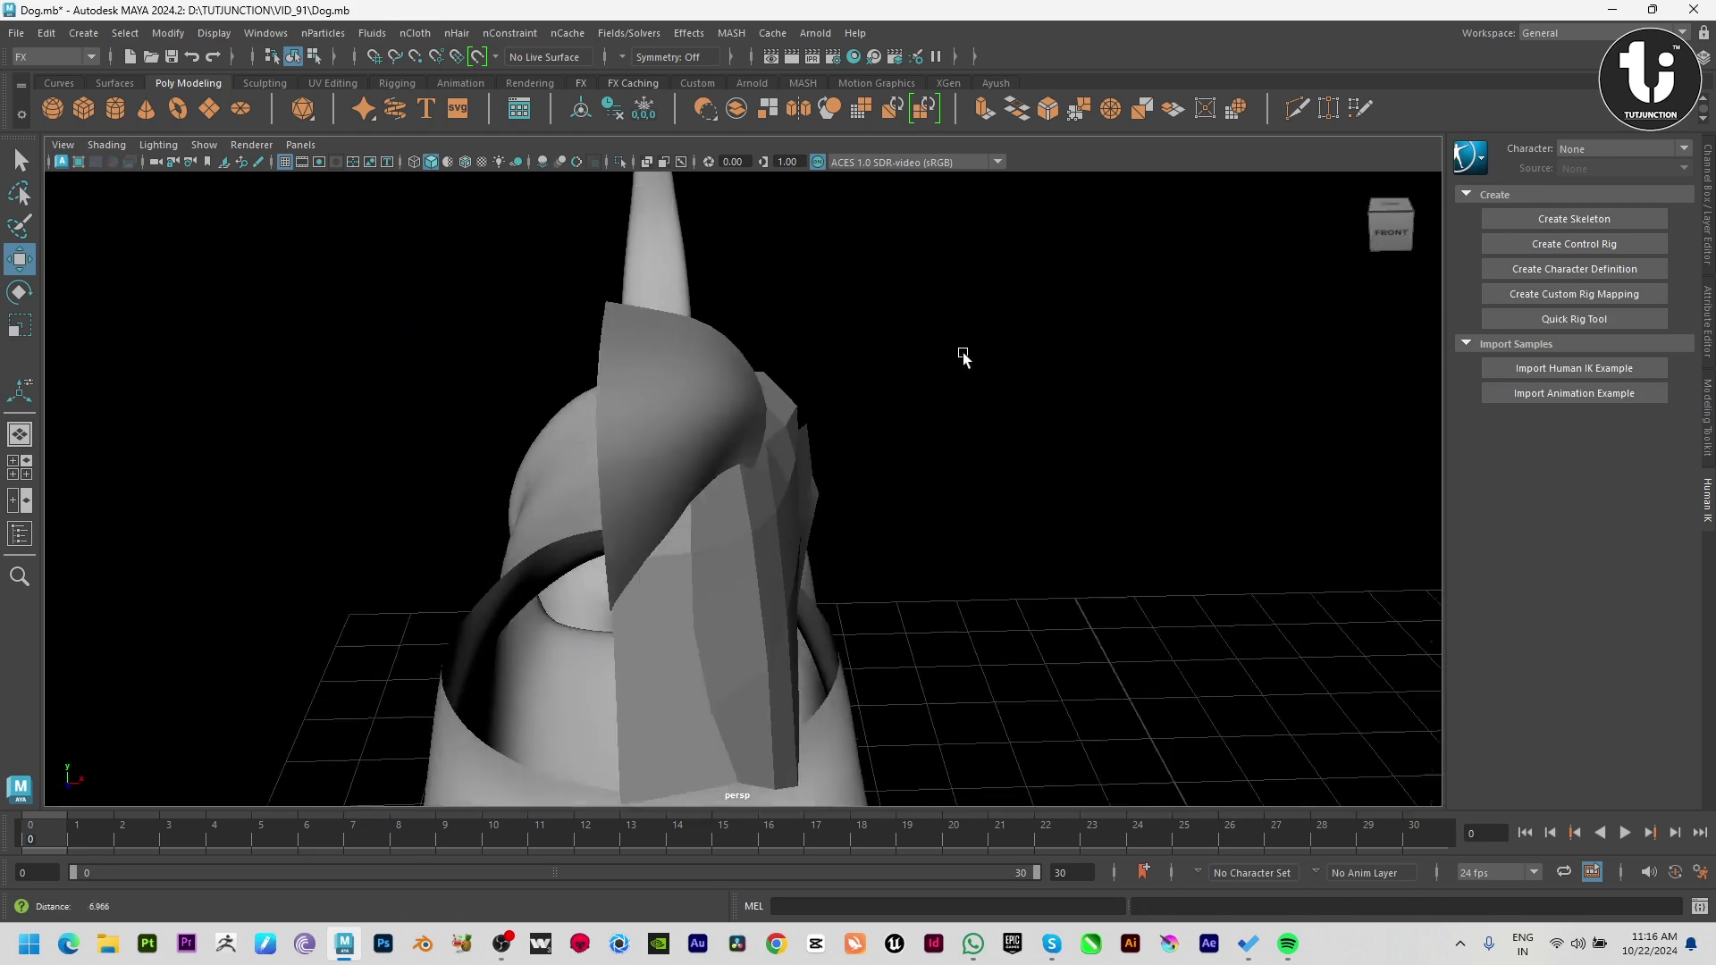
pyautogui.keyDown('alt'); pyautogui.moveTo(942, 456); pyautogui.dragTo(875, 466); pyautogui.keyUp('alt')
pyautogui.press('space')
pyautogui.press('space')
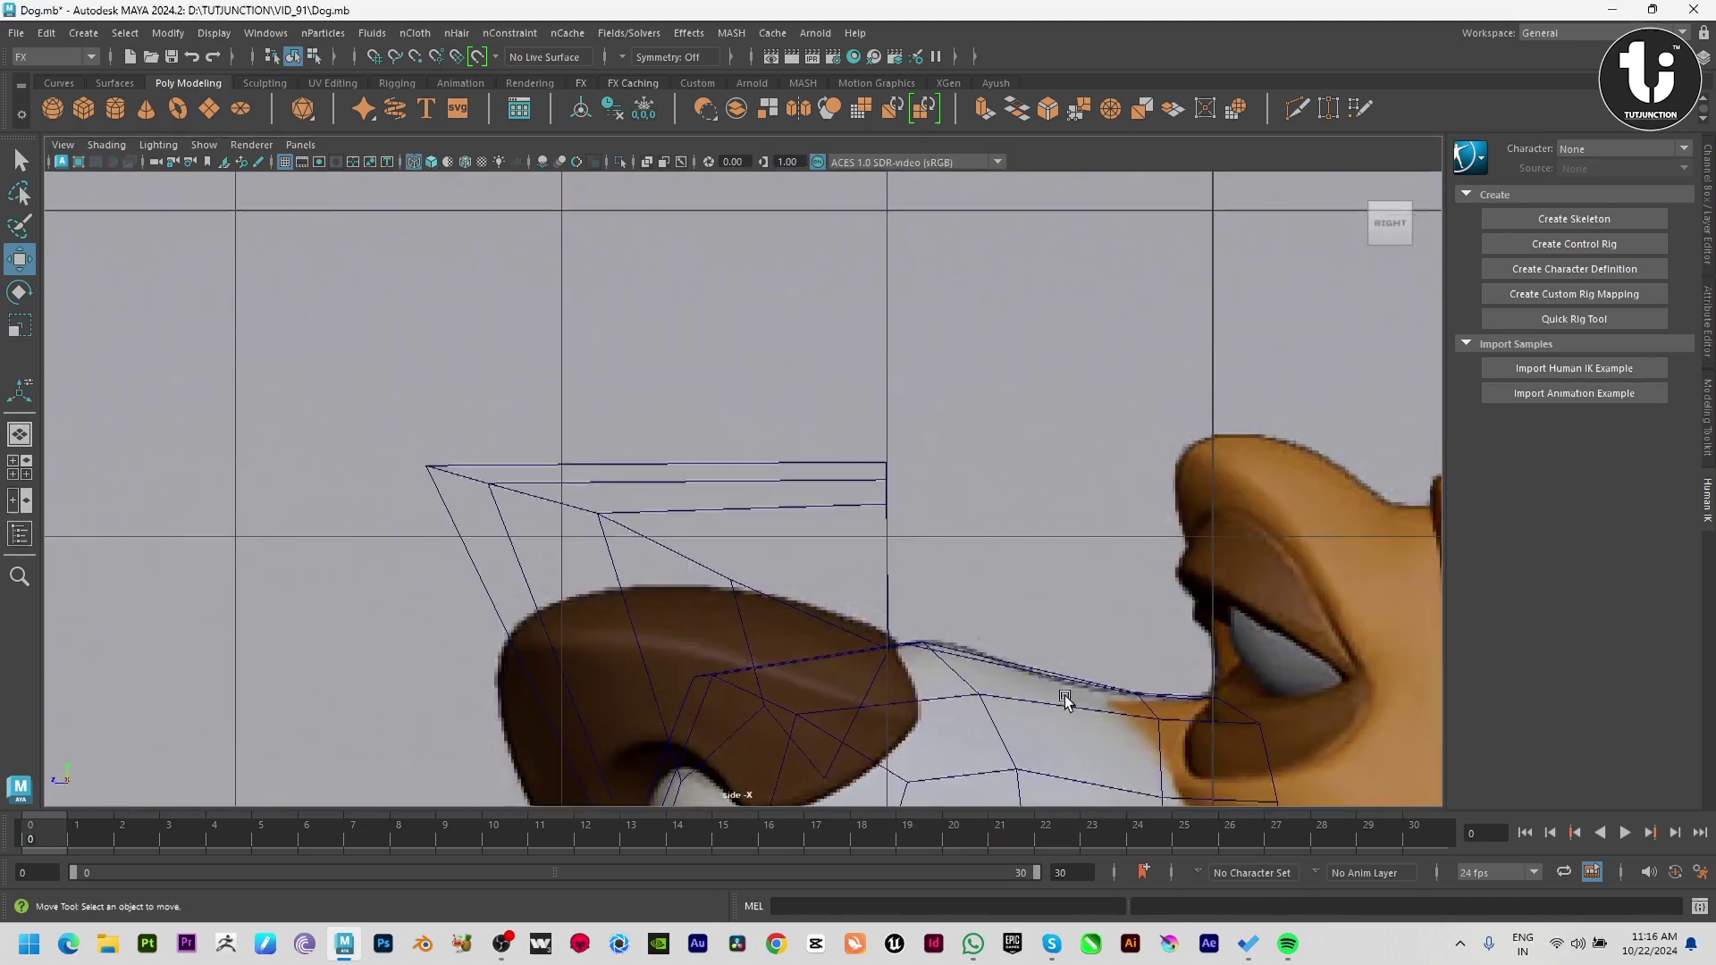
# Step: Insert an edge loop across the nose plane and move it up and outward
pyautogui.click(651, 528)
pyautogui.keyDown('shift'); pyautogui.rightClick(796, 322); pyautogui.keyUp('shift')
pyautogui.keyDown('shift'); pyautogui.moveTo(795, 324); pyautogui.dragTo(742, 348, button='right'); pyautogui.keyUp('shift')
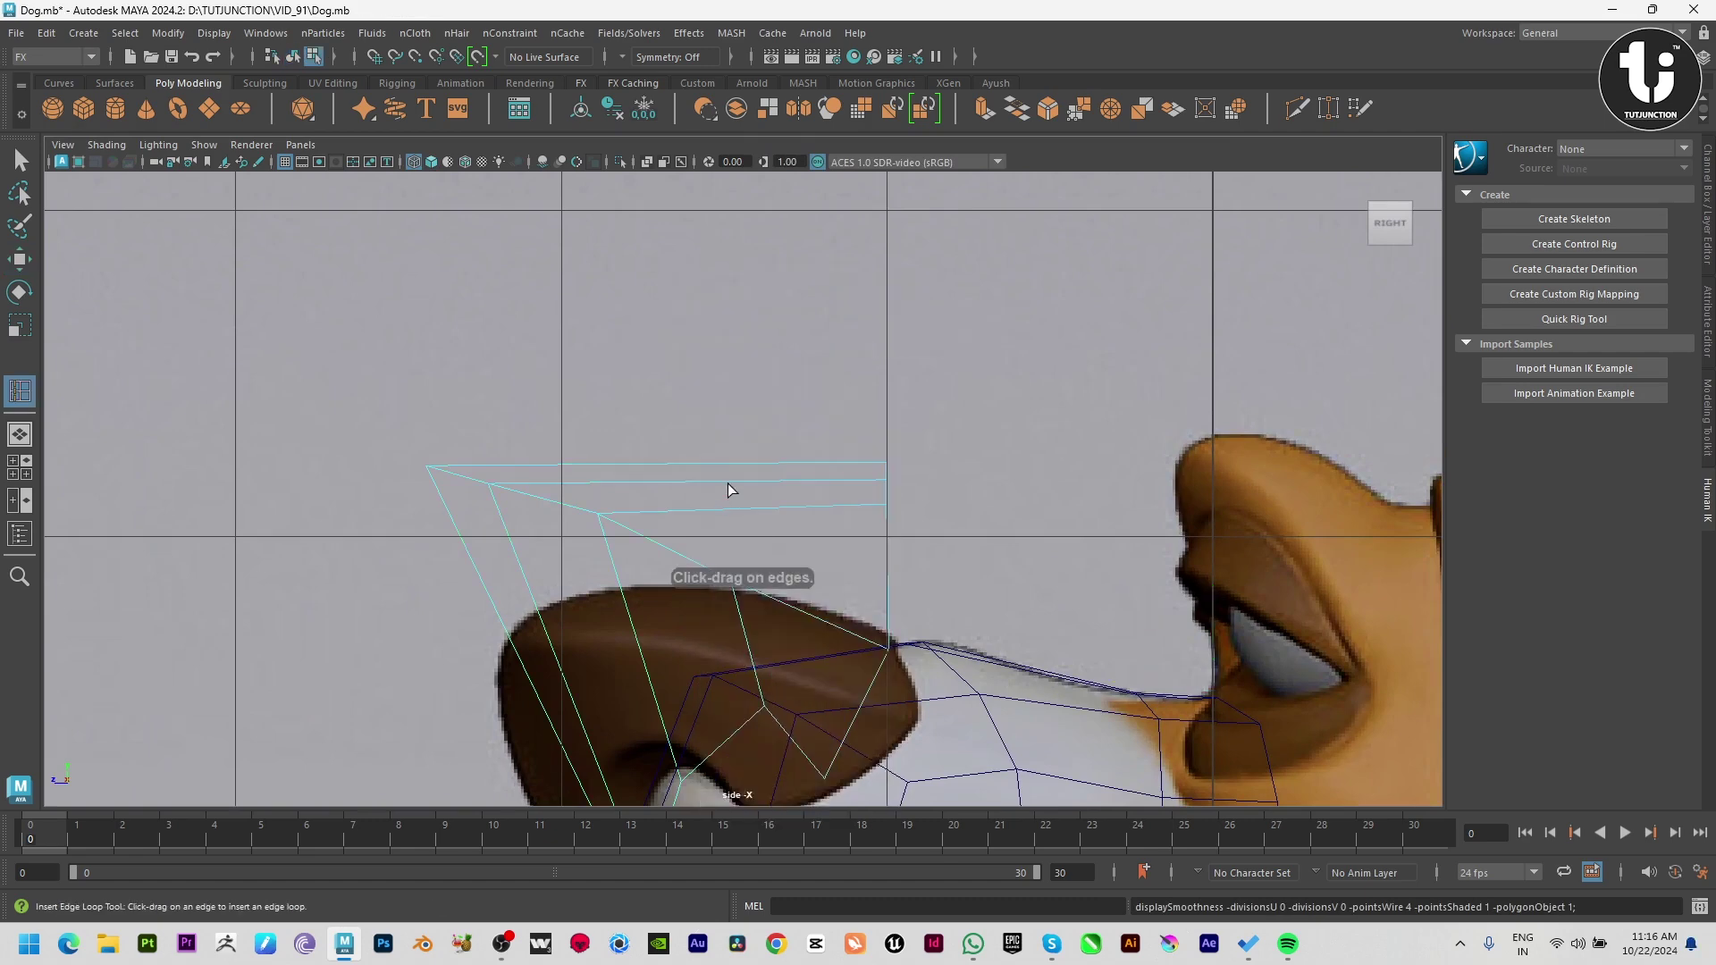
pyautogui.click(726, 483)
pyautogui.press('w')
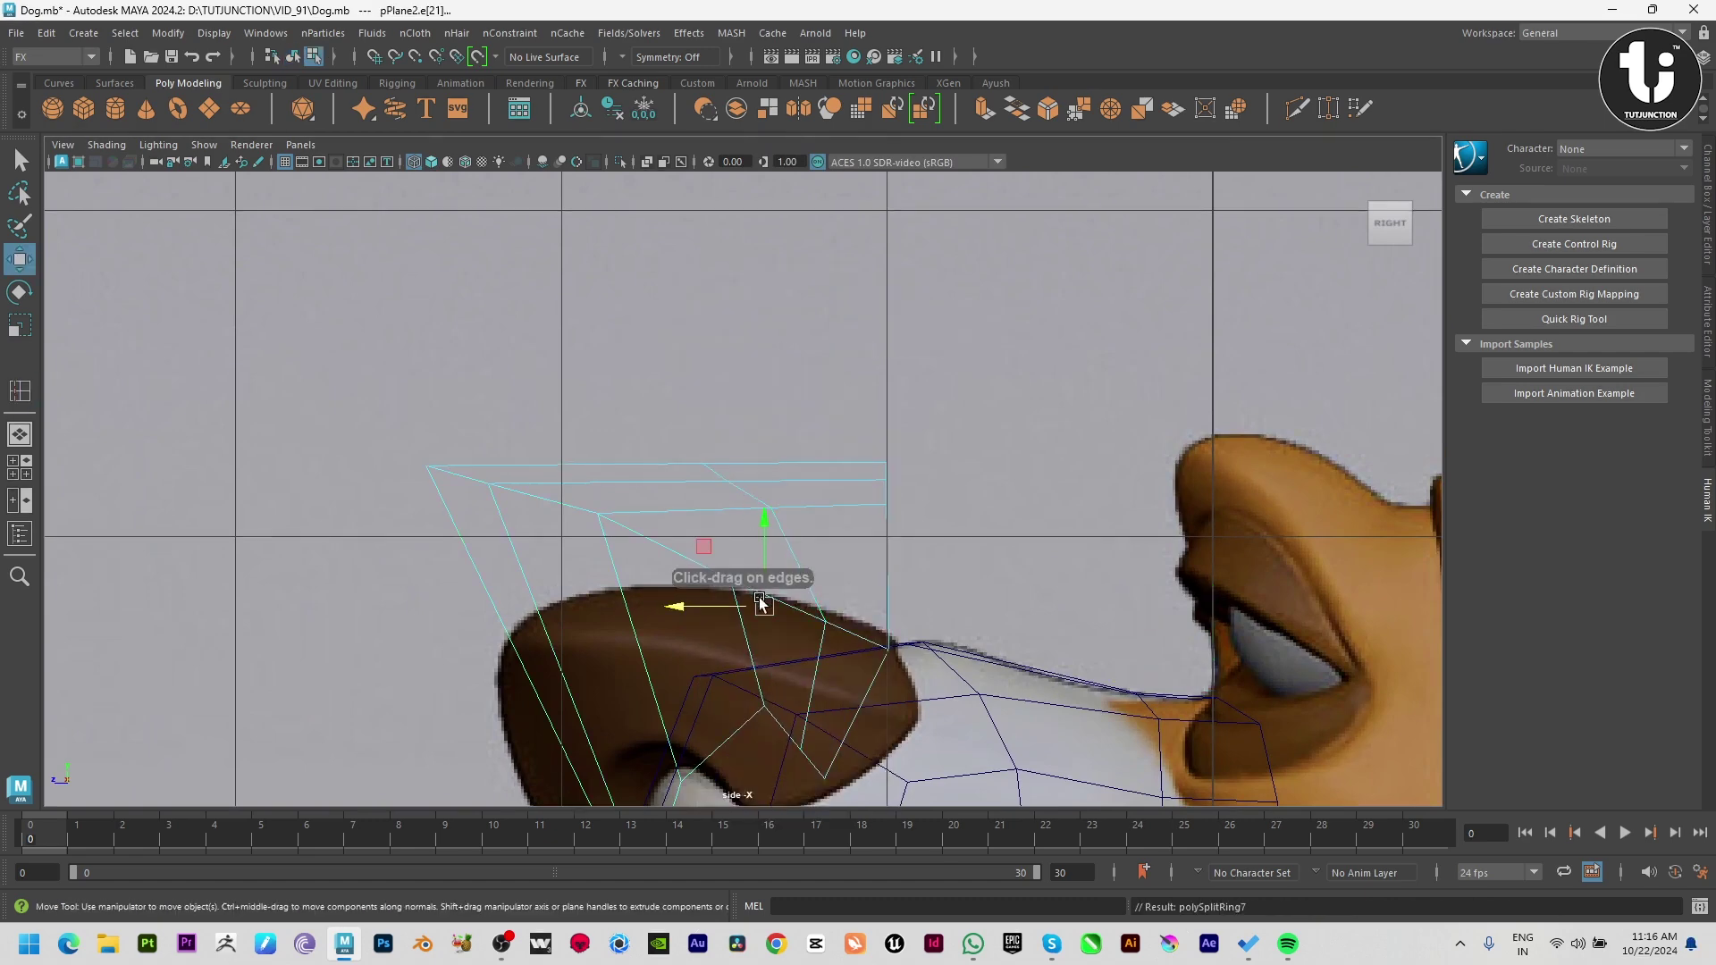
pyautogui.moveTo(762, 604); pyautogui.dragTo(771, 590)
# Step: Centre the plane's pivot and move the nose plane down over the nose in side view
pyautogui.press('space')
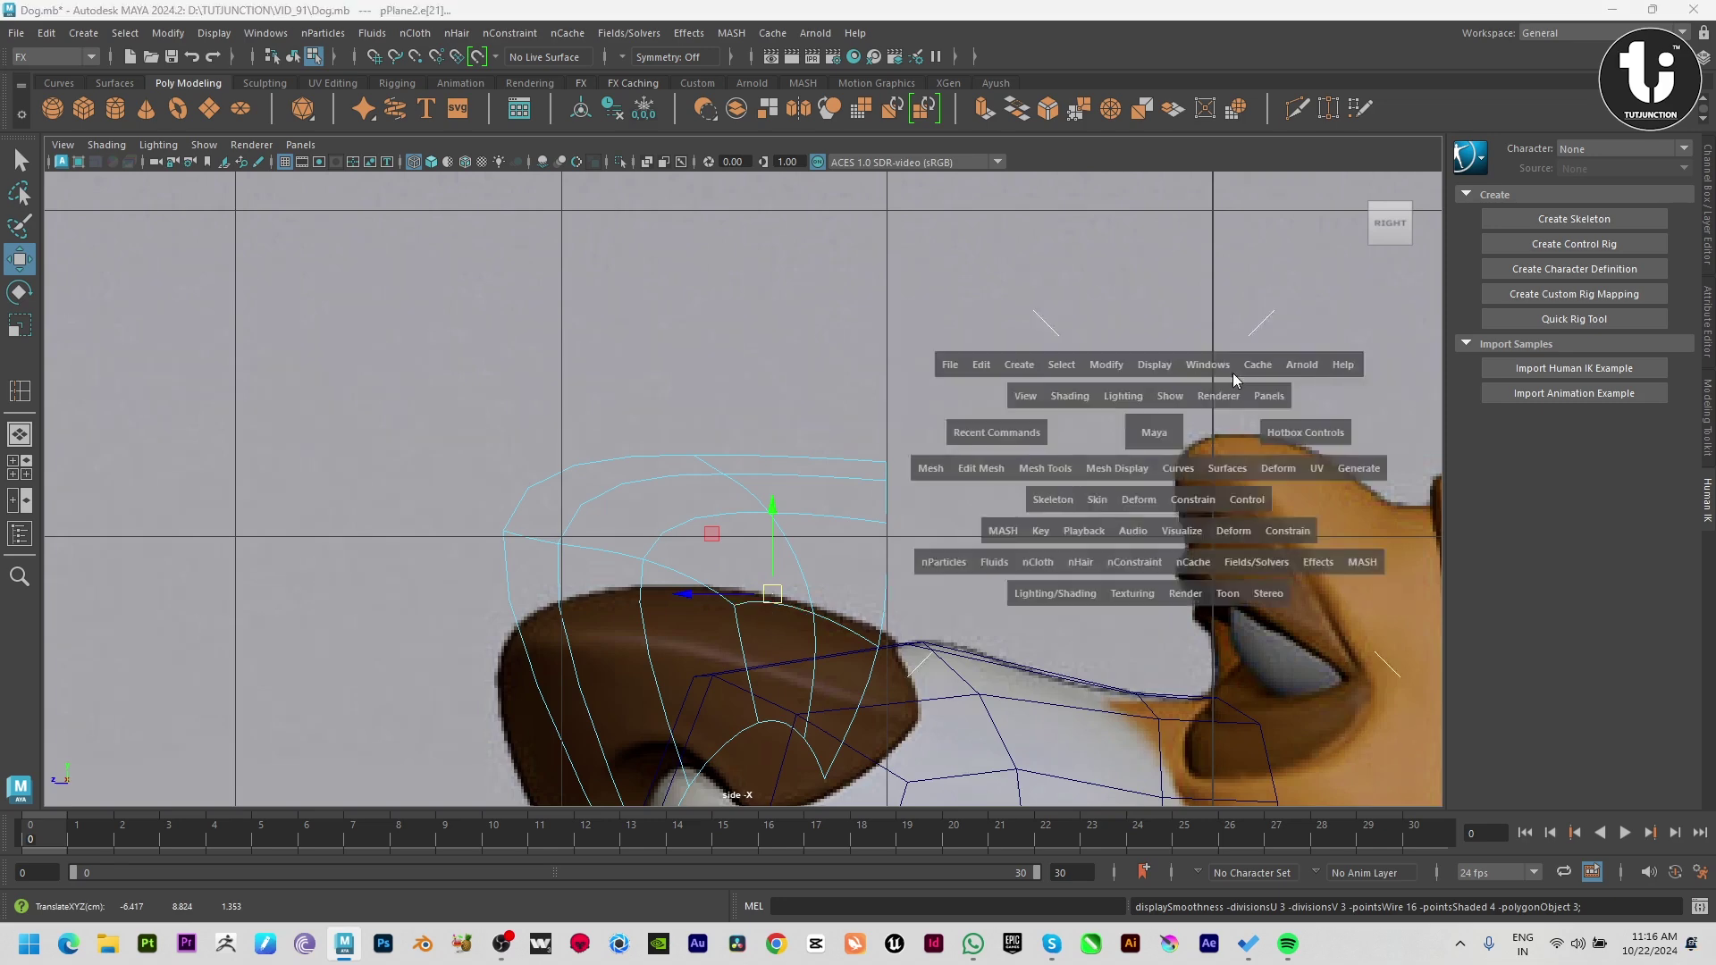
pyautogui.moveTo(1148, 464); pyautogui.dragTo(1072, 465)
pyautogui.keyDown('alt'); pyautogui.moveTo(767, 425); pyautogui.dragTo(728, 390); pyautogui.keyUp('alt')
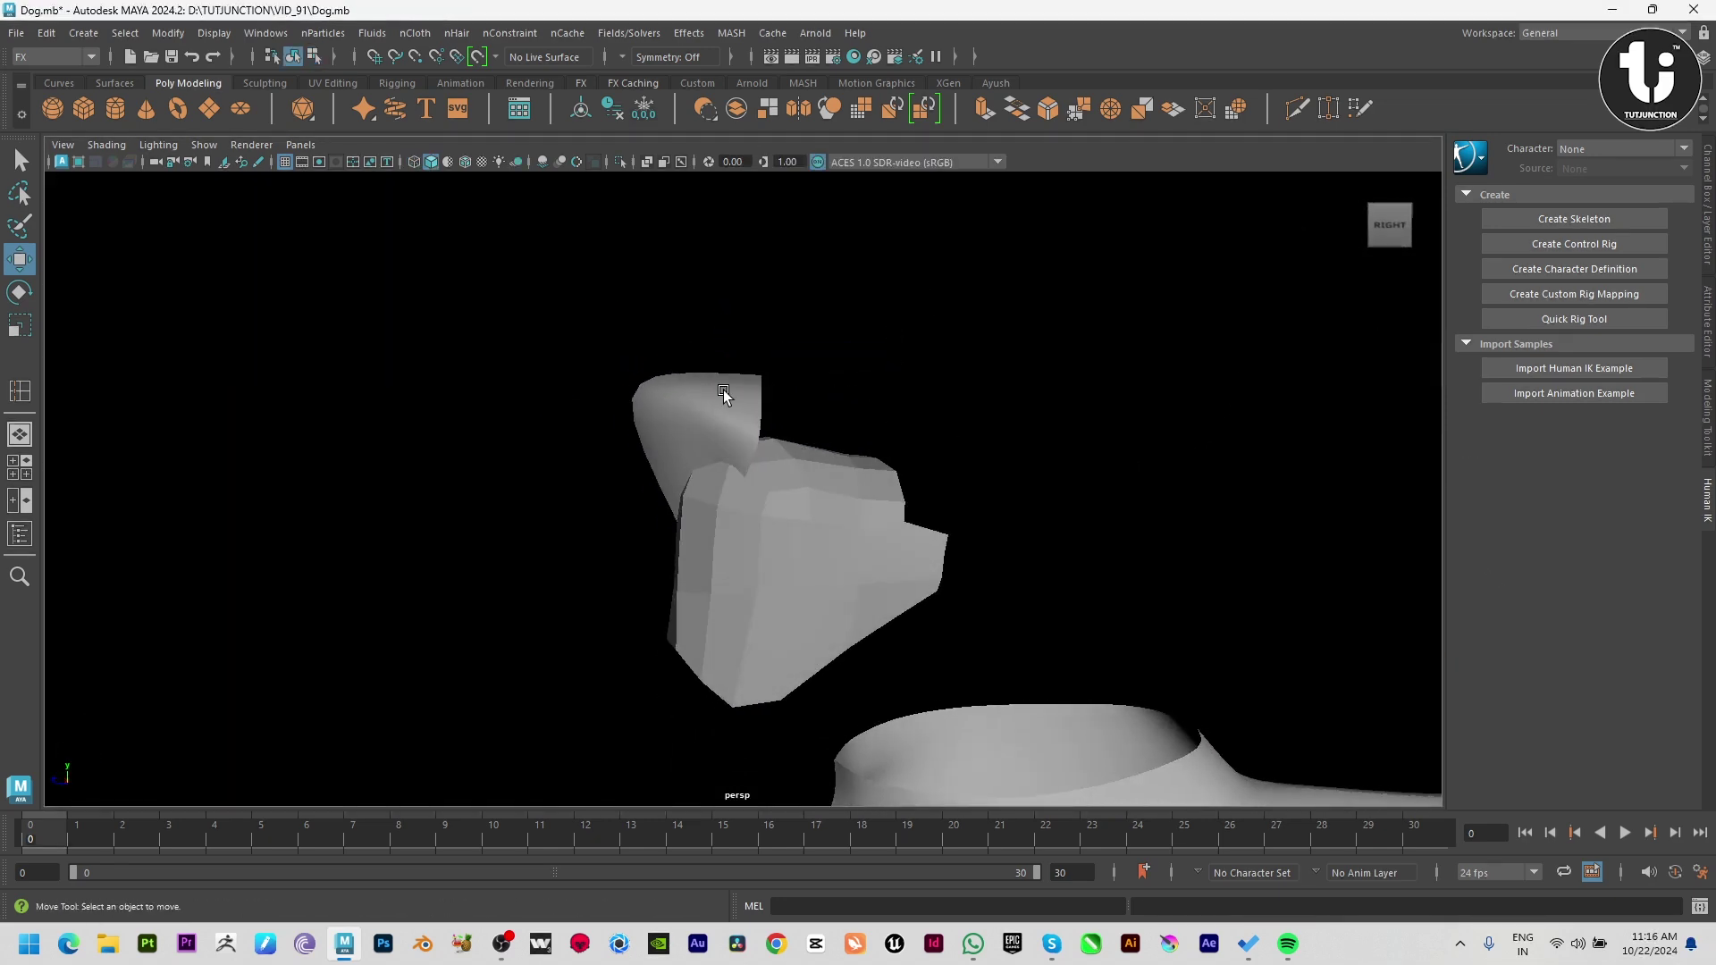
pyautogui.press('space')
pyautogui.press('space')
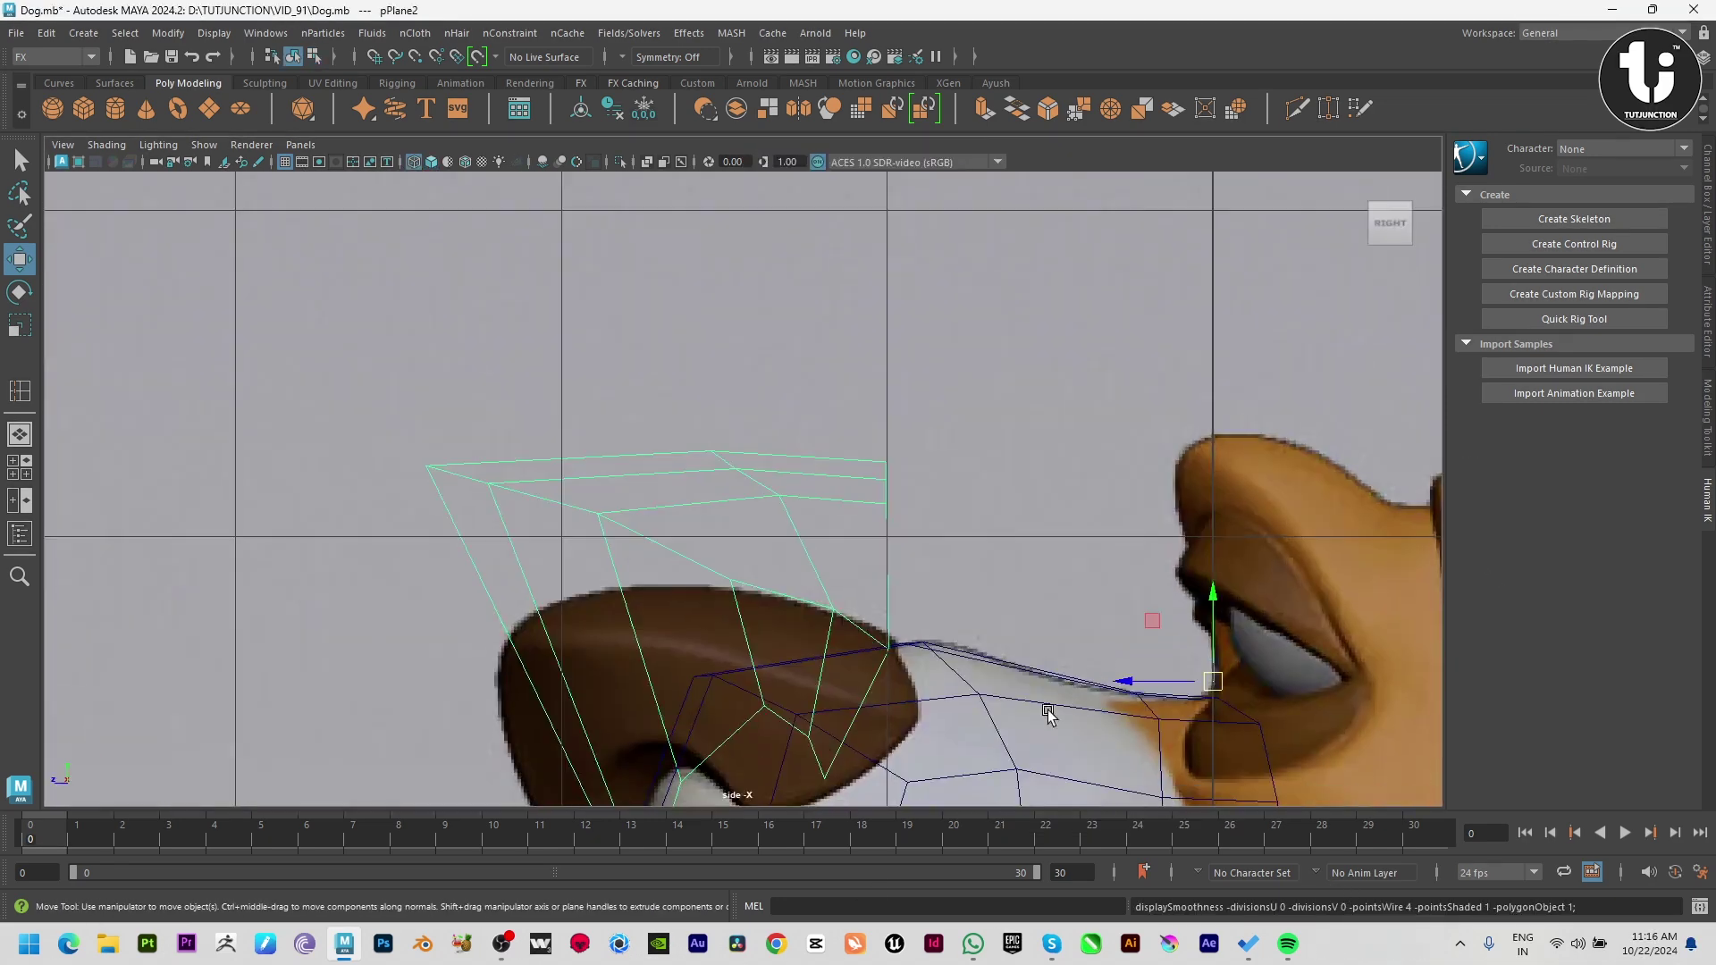
pyautogui.press('space')
pyautogui.press('space')
pyautogui.keyDown('alt'); pyautogui.moveTo(1039, 749); pyautogui.dragTo(1128, 461, button='middle'); pyautogui.keyUp('alt')
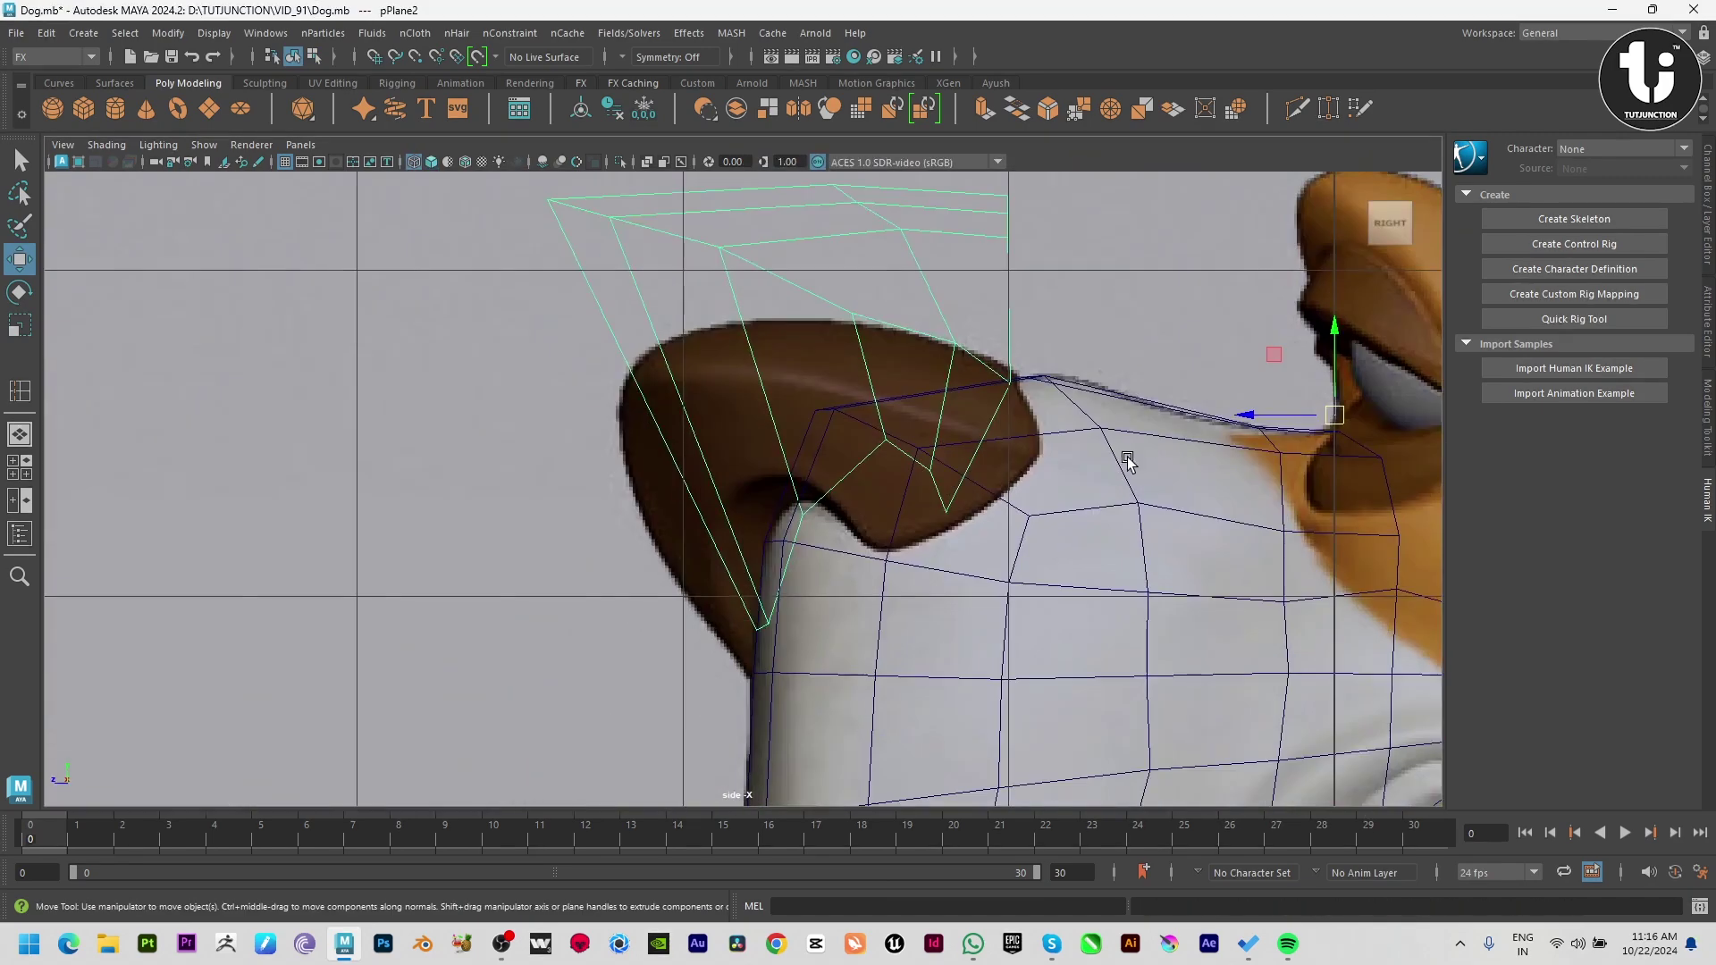
pyautogui.click(176, 33)
pyautogui.click(208, 166)
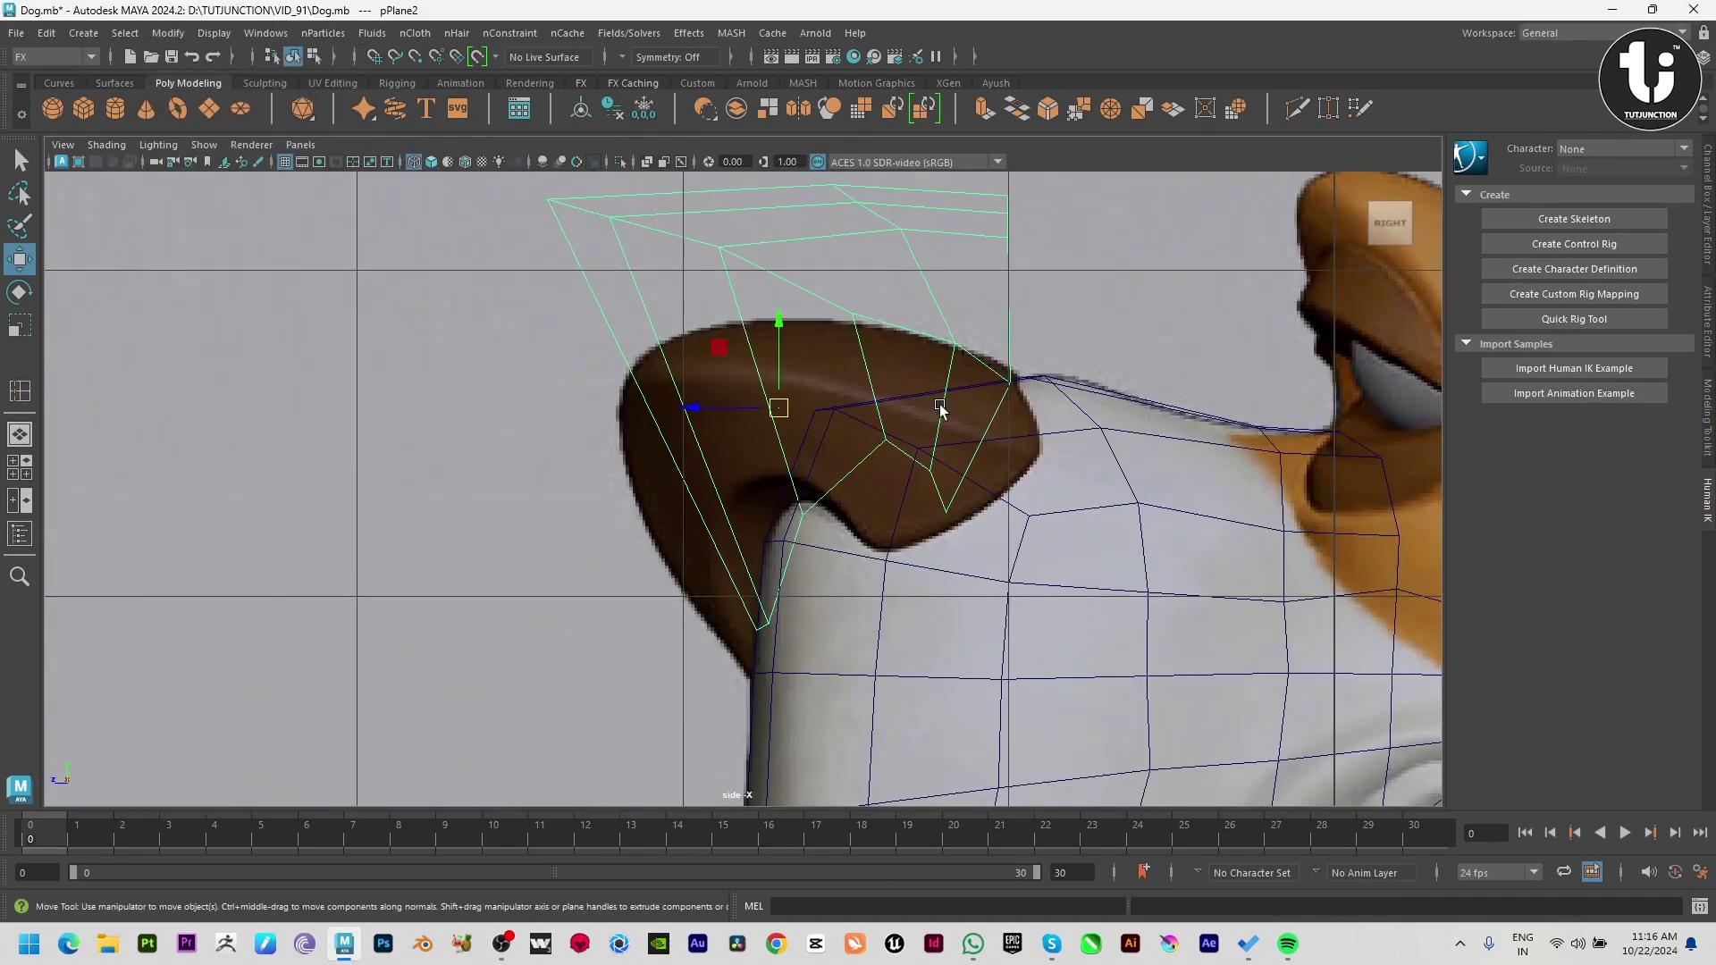
pyautogui.moveTo(783, 414)
pyautogui.mouseDown()
pyautogui.moveTo(815, 540)
pyautogui.moveTo(799, 547)
pyautogui.mouseUp()
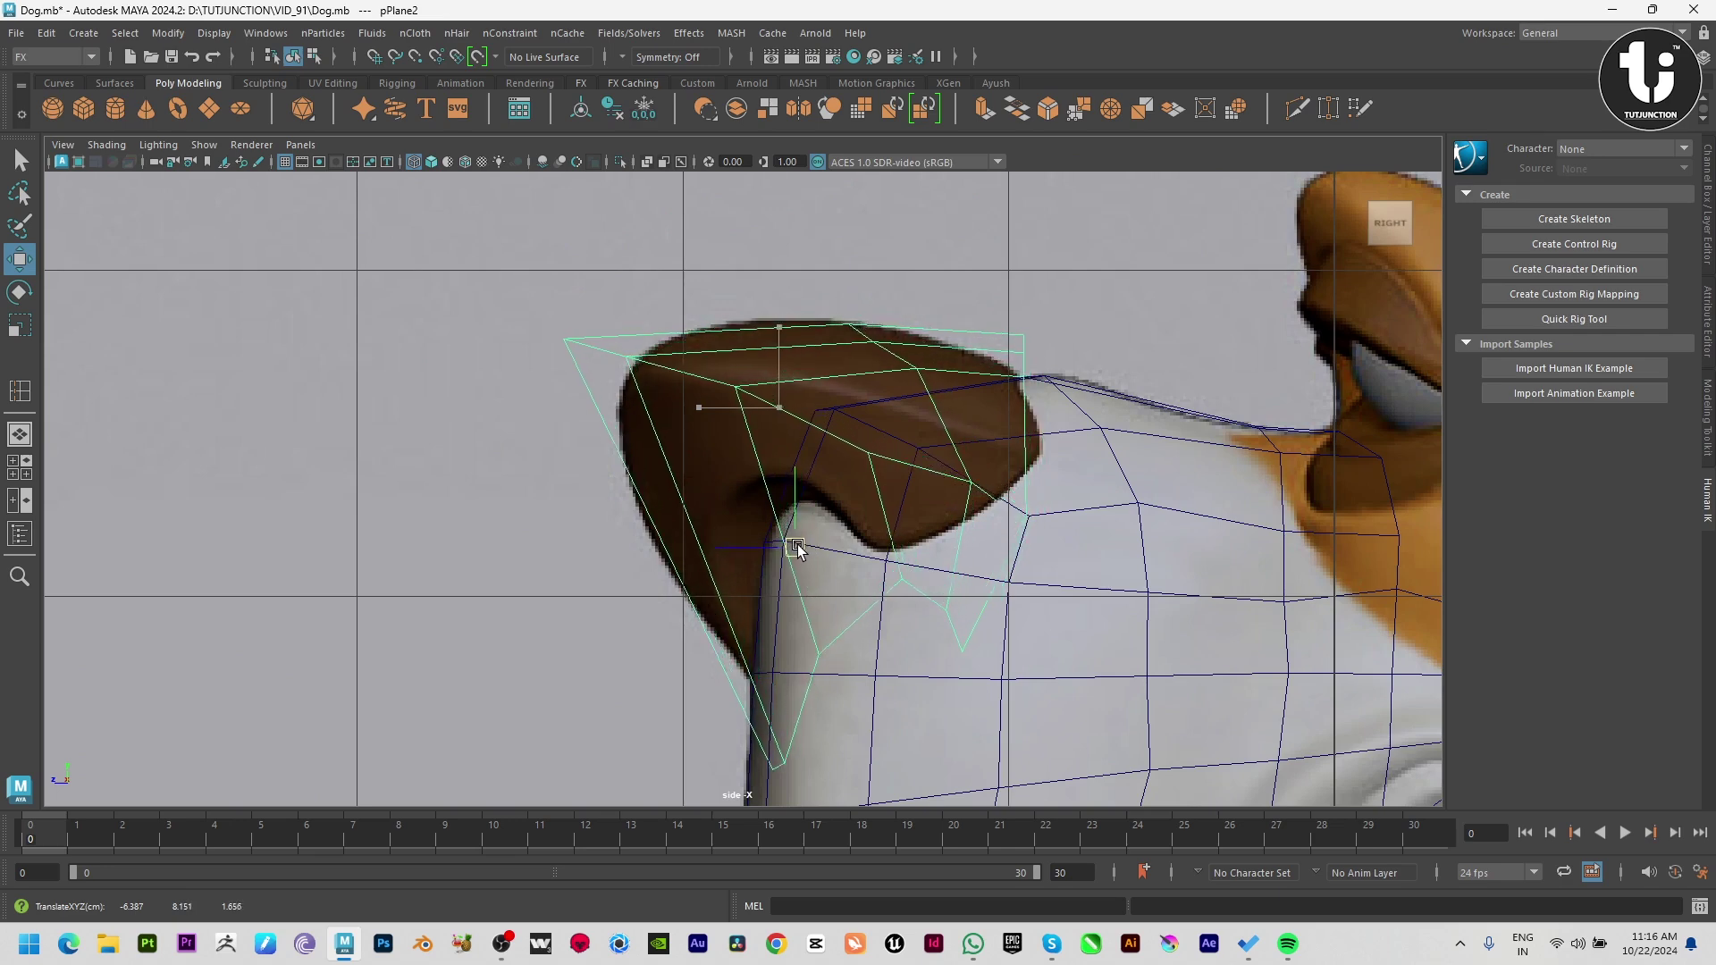
# Step: Insert another edge loop into the nose plane
pyautogui.moveTo(1133, 450)
pyautogui.keyDown('alt'); pyautogui.mouseDown()
pyautogui.moveTo(1142, 471)
pyautogui.moveTo(866, 572)
pyautogui.moveTo(920, 568)
pyautogui.moveTo(828, 569)
pyautogui.moveTo(705, 318)
pyautogui.mouseUp(); pyautogui.keyUp('alt')
pyautogui.keyDown('shift'); pyautogui.moveTo(705, 318); pyautogui.dragTo(632, 469, button='right'); pyautogui.keyUp('shift')
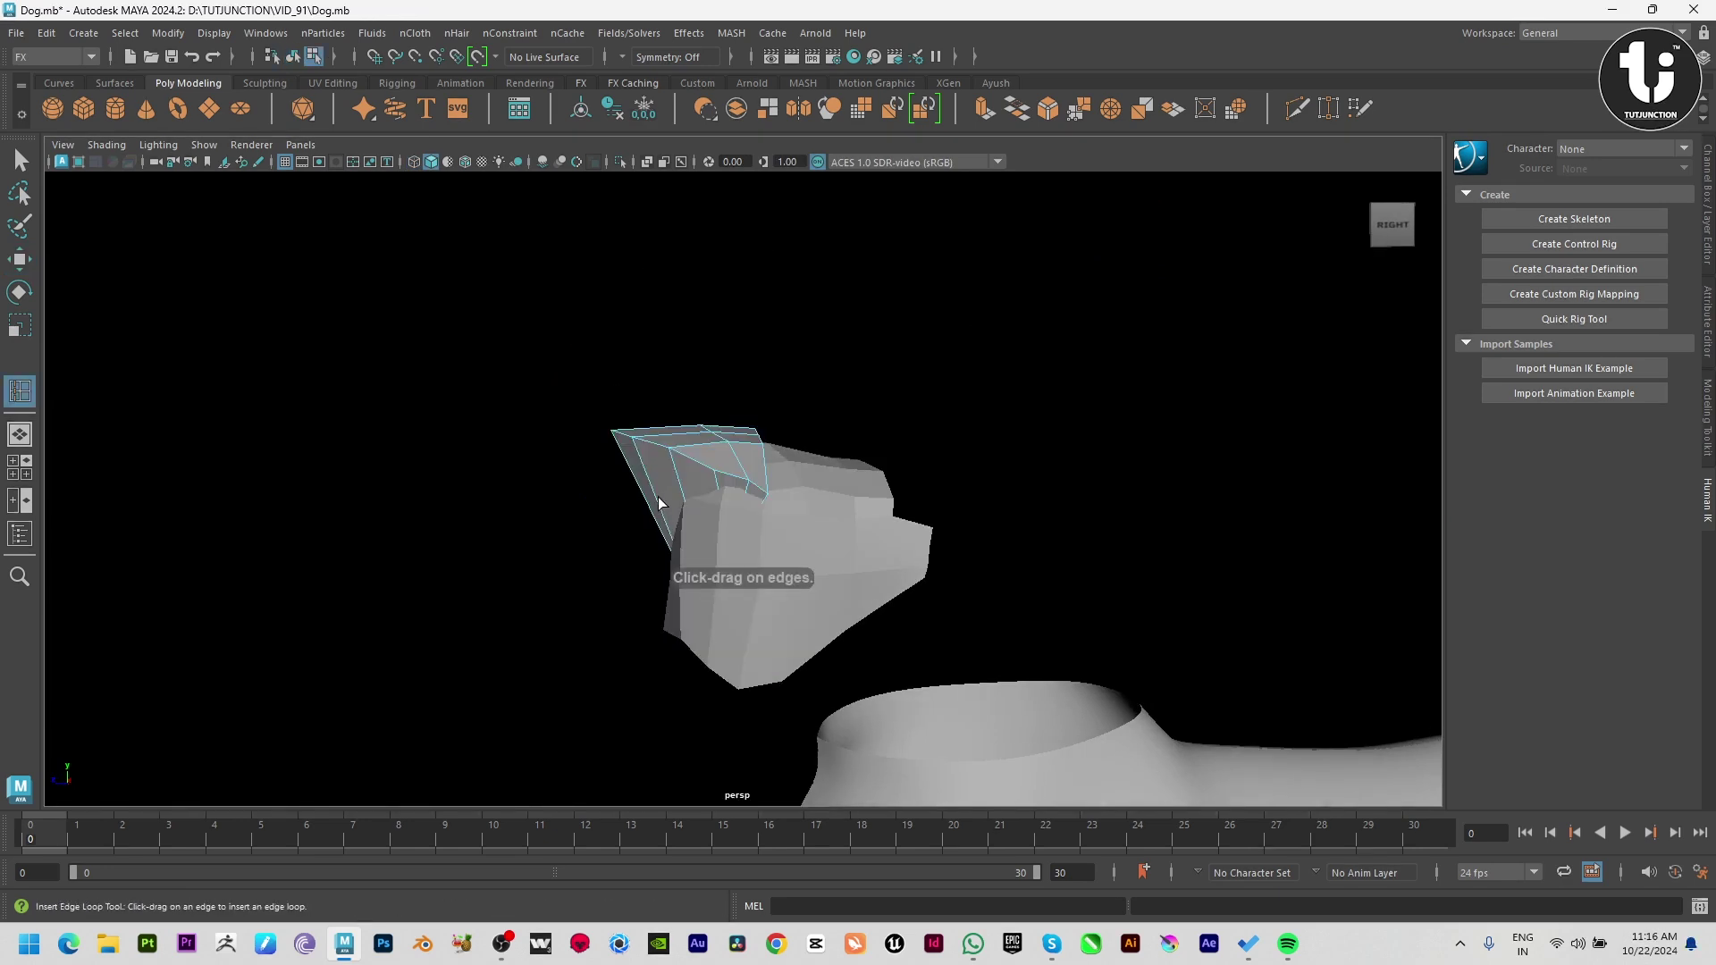
pyautogui.press('w')
pyautogui.click(642, 500)
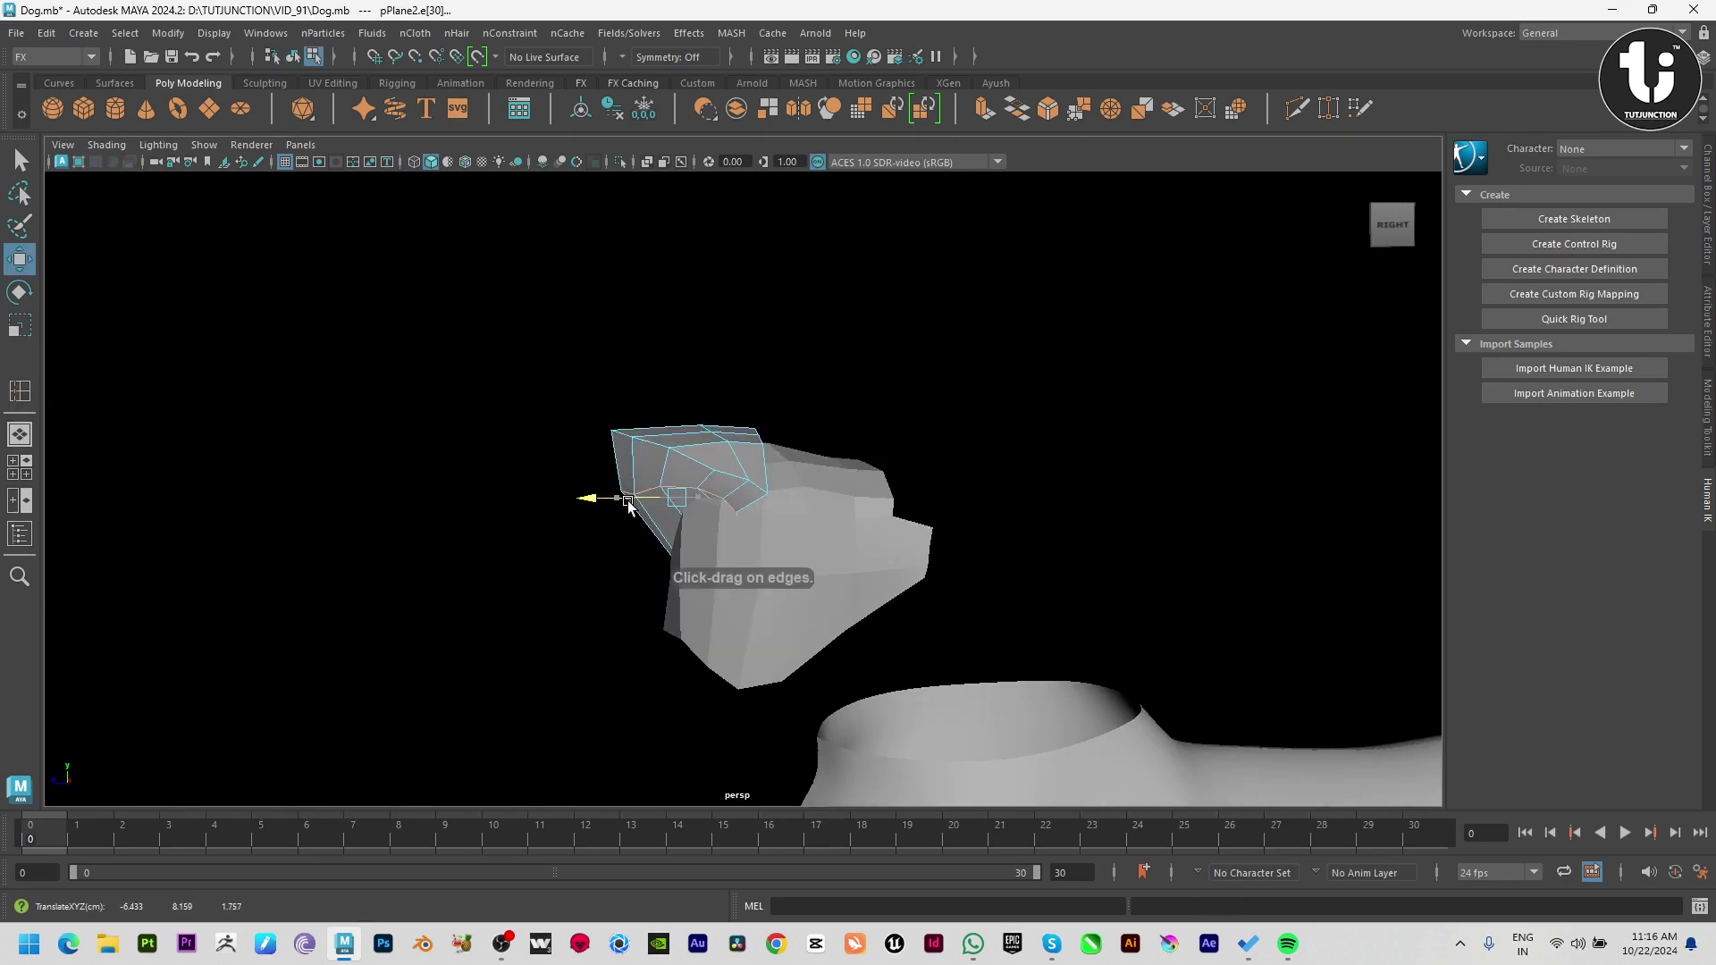
pyautogui.keyDown('alt'); pyautogui.moveTo(688, 418); pyautogui.dragTo(809, 533); pyautogui.keyUp('alt')
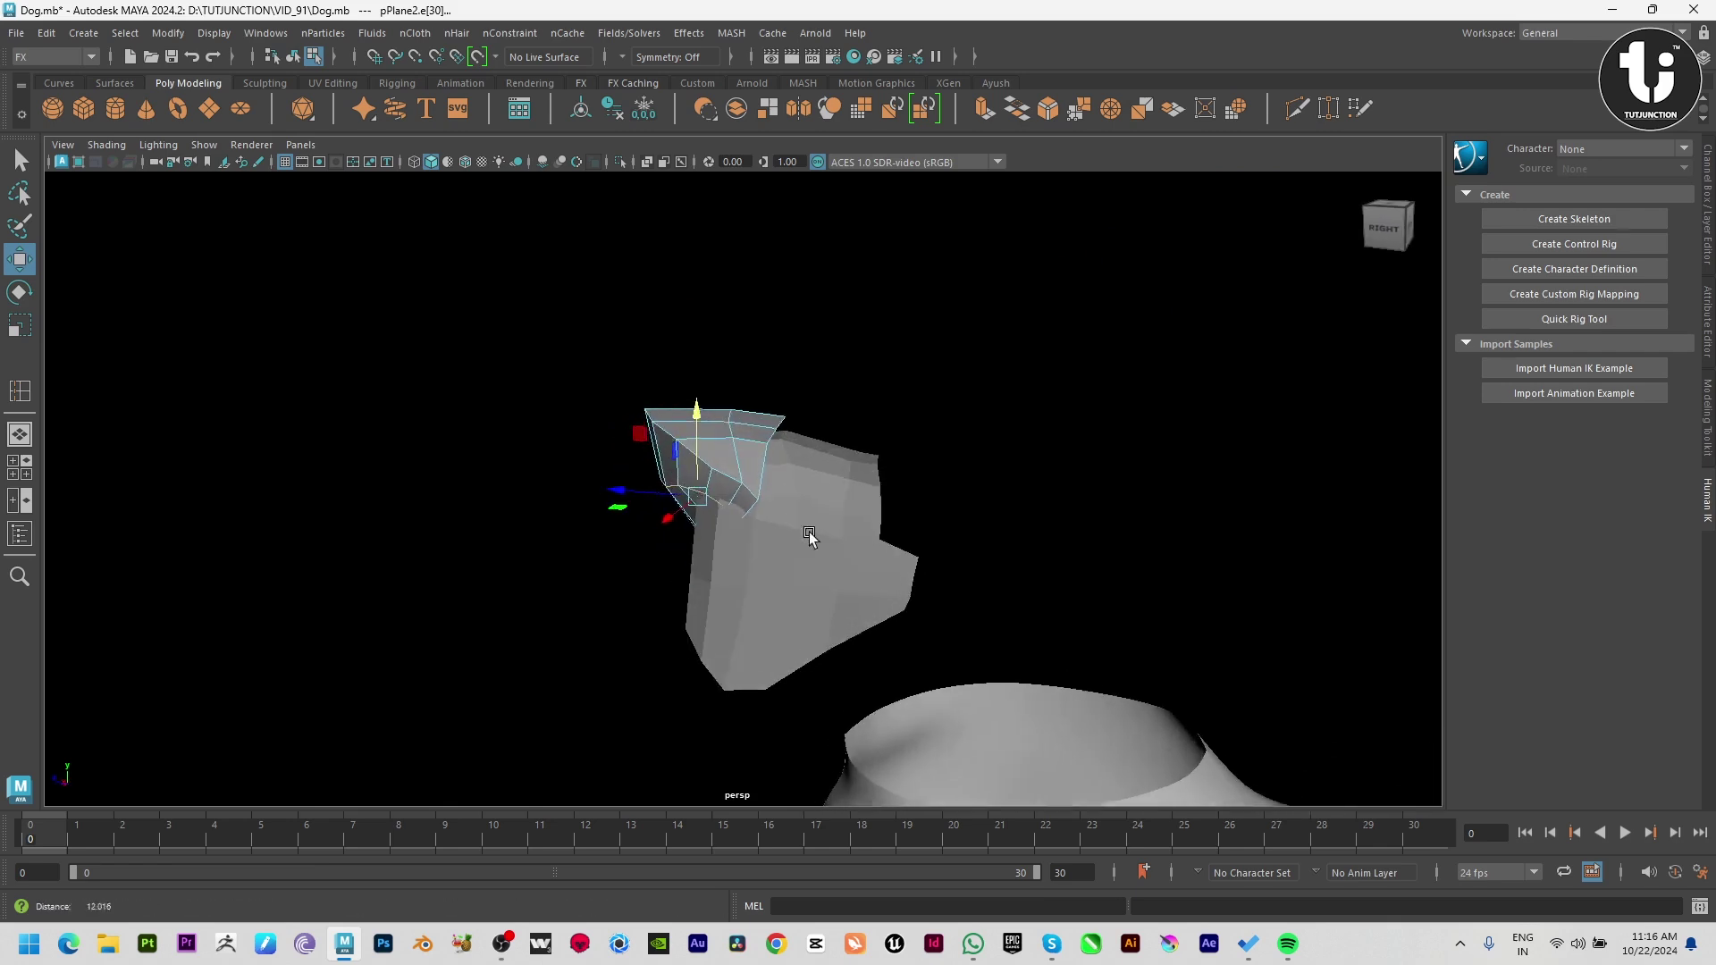
pyautogui.scroll(3, 788, 471)
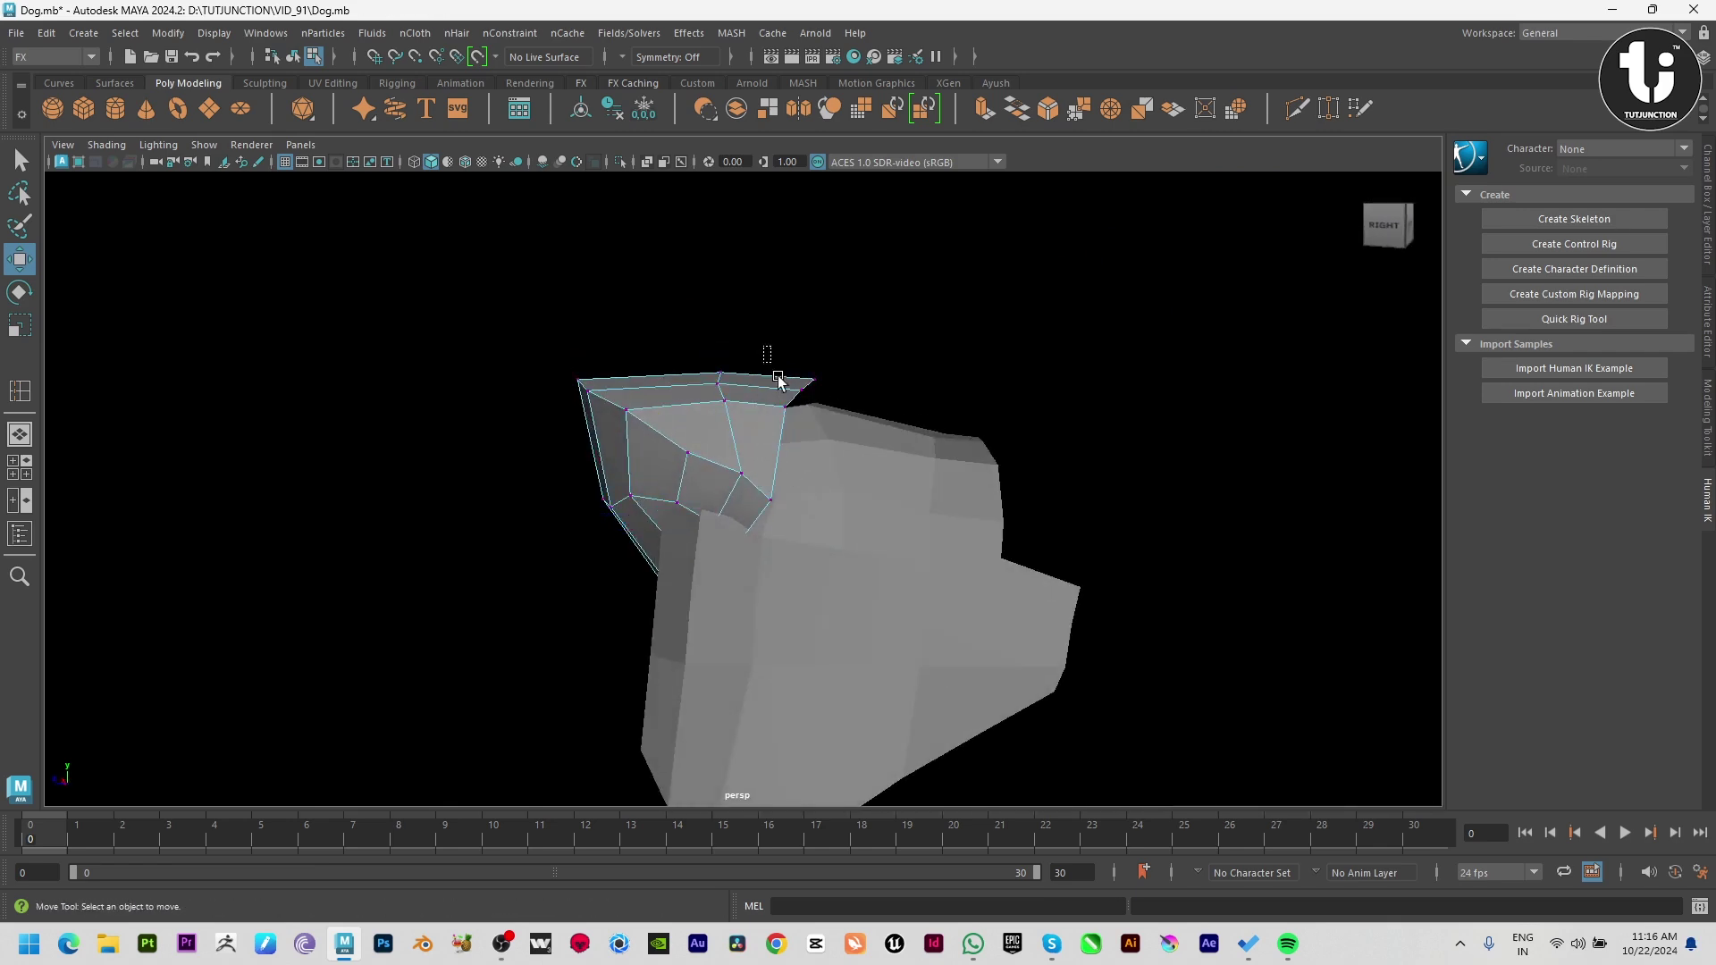
# Step: Reshape the plane's top-right vertices and inspect them from several angles
pyautogui.press('e')
pyautogui.moveTo(766, 347)
pyautogui.mouseDown()
pyautogui.moveTo(778, 380)
pyautogui.moveTo(894, 352)
pyautogui.mouseUp()
pyautogui.press('w')
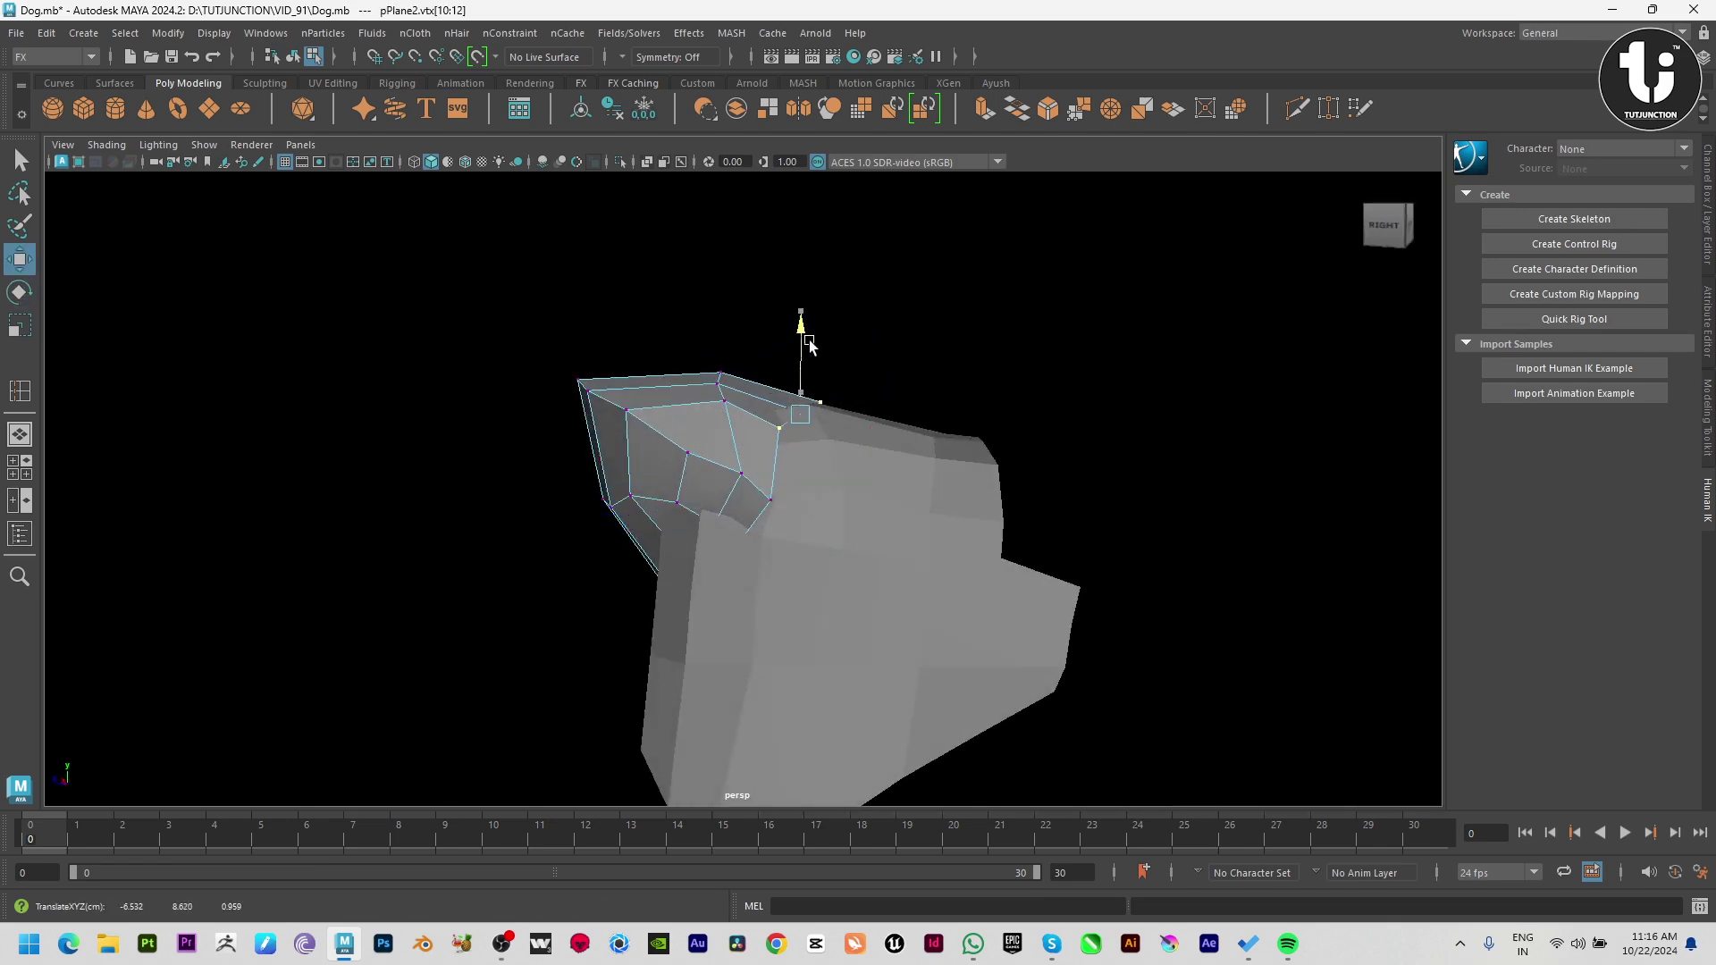
pyautogui.keyDown('alt'); pyautogui.moveTo(815, 351); pyautogui.dragTo(852, 404); pyautogui.keyUp('alt')
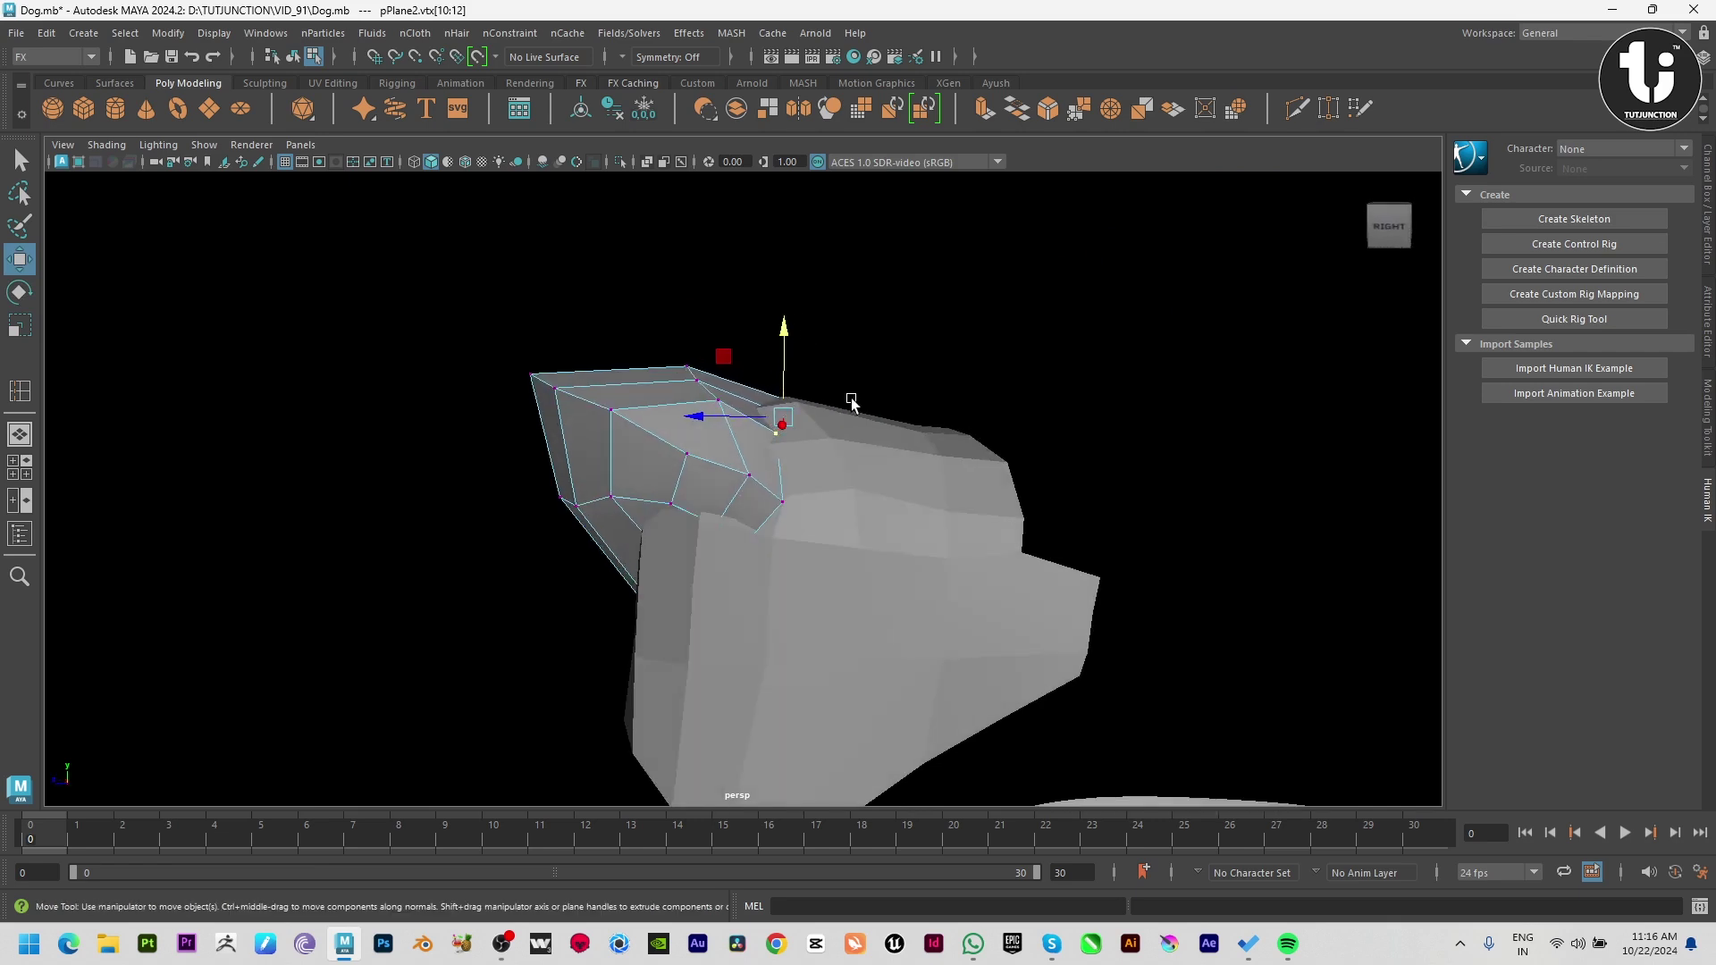
pyautogui.keyDown('alt'); pyautogui.moveTo(749, 440); pyautogui.dragTo(793, 463); pyautogui.keyUp('alt')
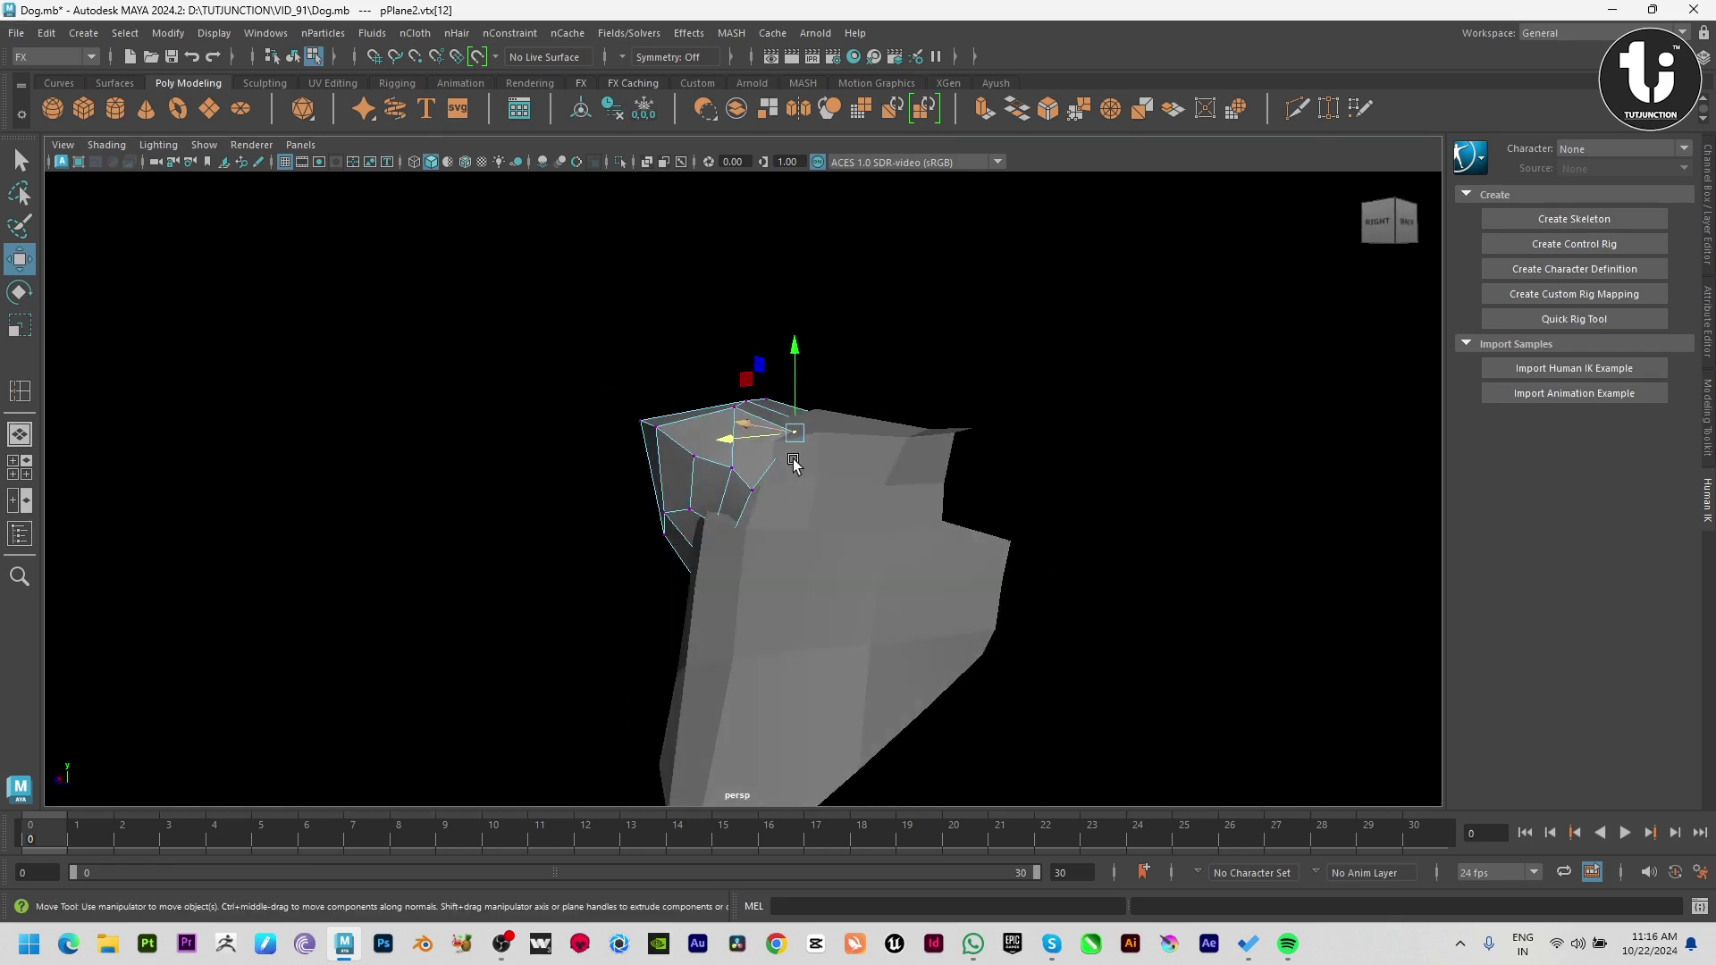
pyautogui.moveTo(809, 361)
pyautogui.keyDown('alt'); pyautogui.mouseDown()
pyautogui.moveTo(776, 483)
pyautogui.moveTo(661, 516)
pyautogui.moveTo(739, 329)
pyautogui.mouseUp(); pyautogui.keyUp('alt')
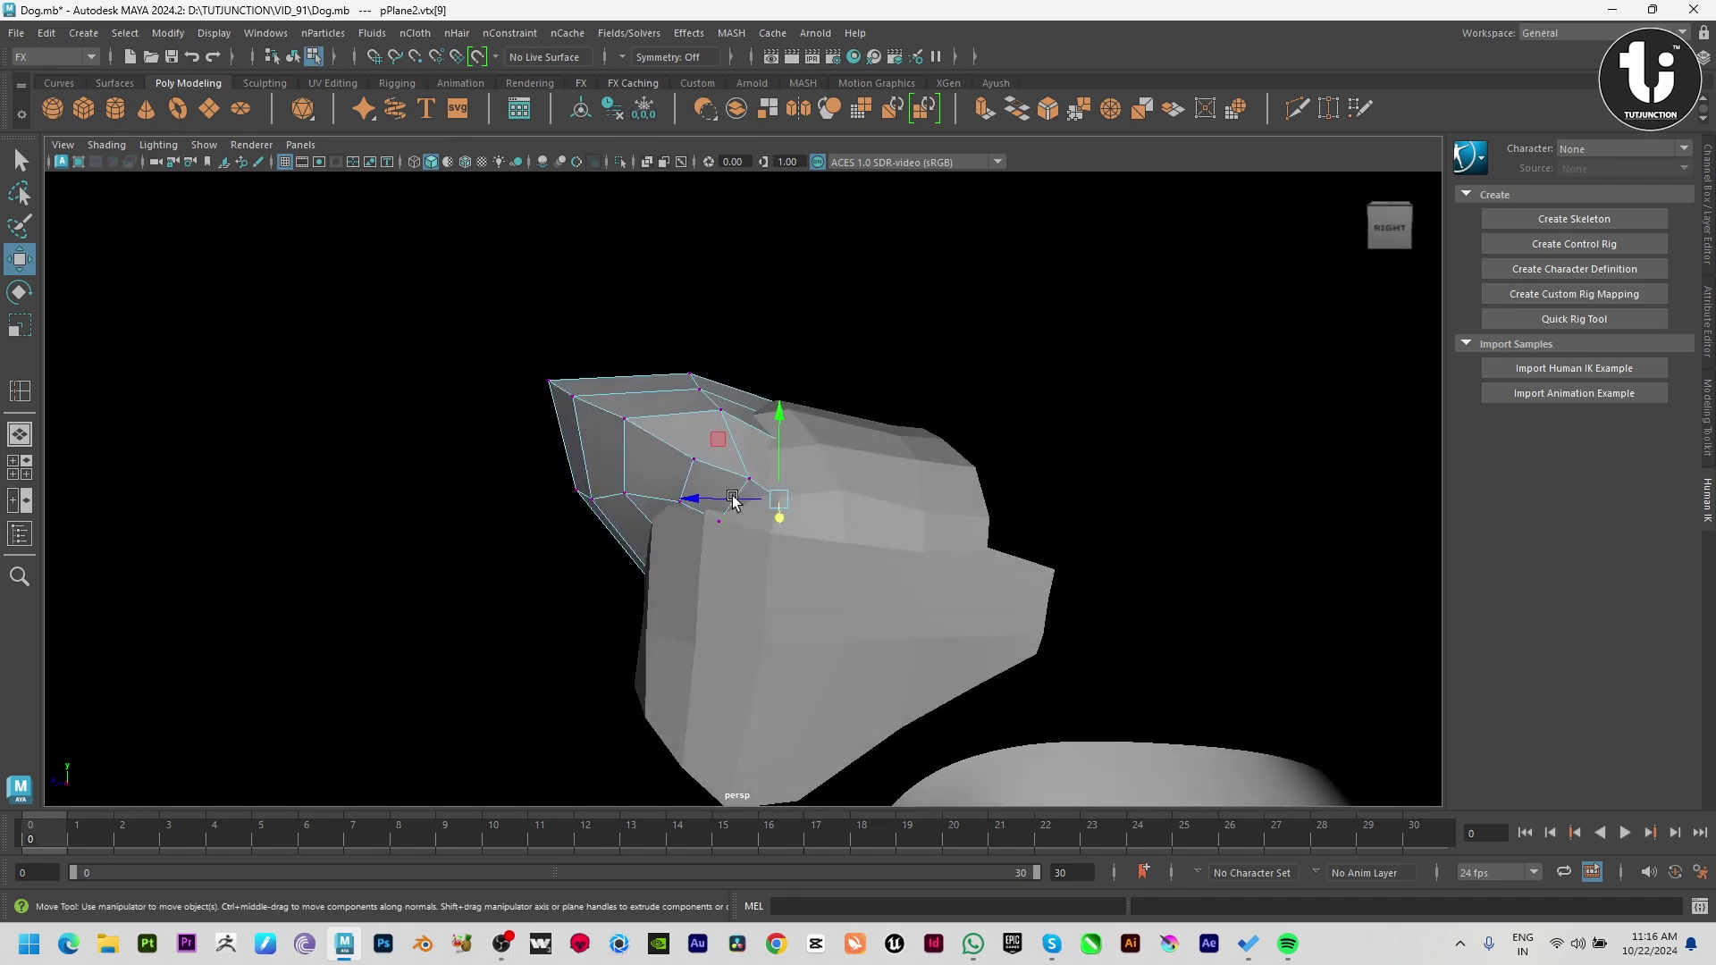
# Step: Preview the meshes smoothed and reselect the retopology plane on the head
pyautogui.press('3')
pyautogui.click(1188, 479)
pyautogui.moveTo(688, 426)
pyautogui.keyDown('alt'); pyautogui.mouseDown()
pyautogui.moveTo(644, 433)
pyautogui.moveTo(988, 556)
pyautogui.moveTo(640, 476)
pyautogui.mouseUp(); pyautogui.keyUp('alt')
pyautogui.click(778, 510)
# Step: Show the front view with the reference image and switch to the Modeling menu set
pyautogui.press('space')
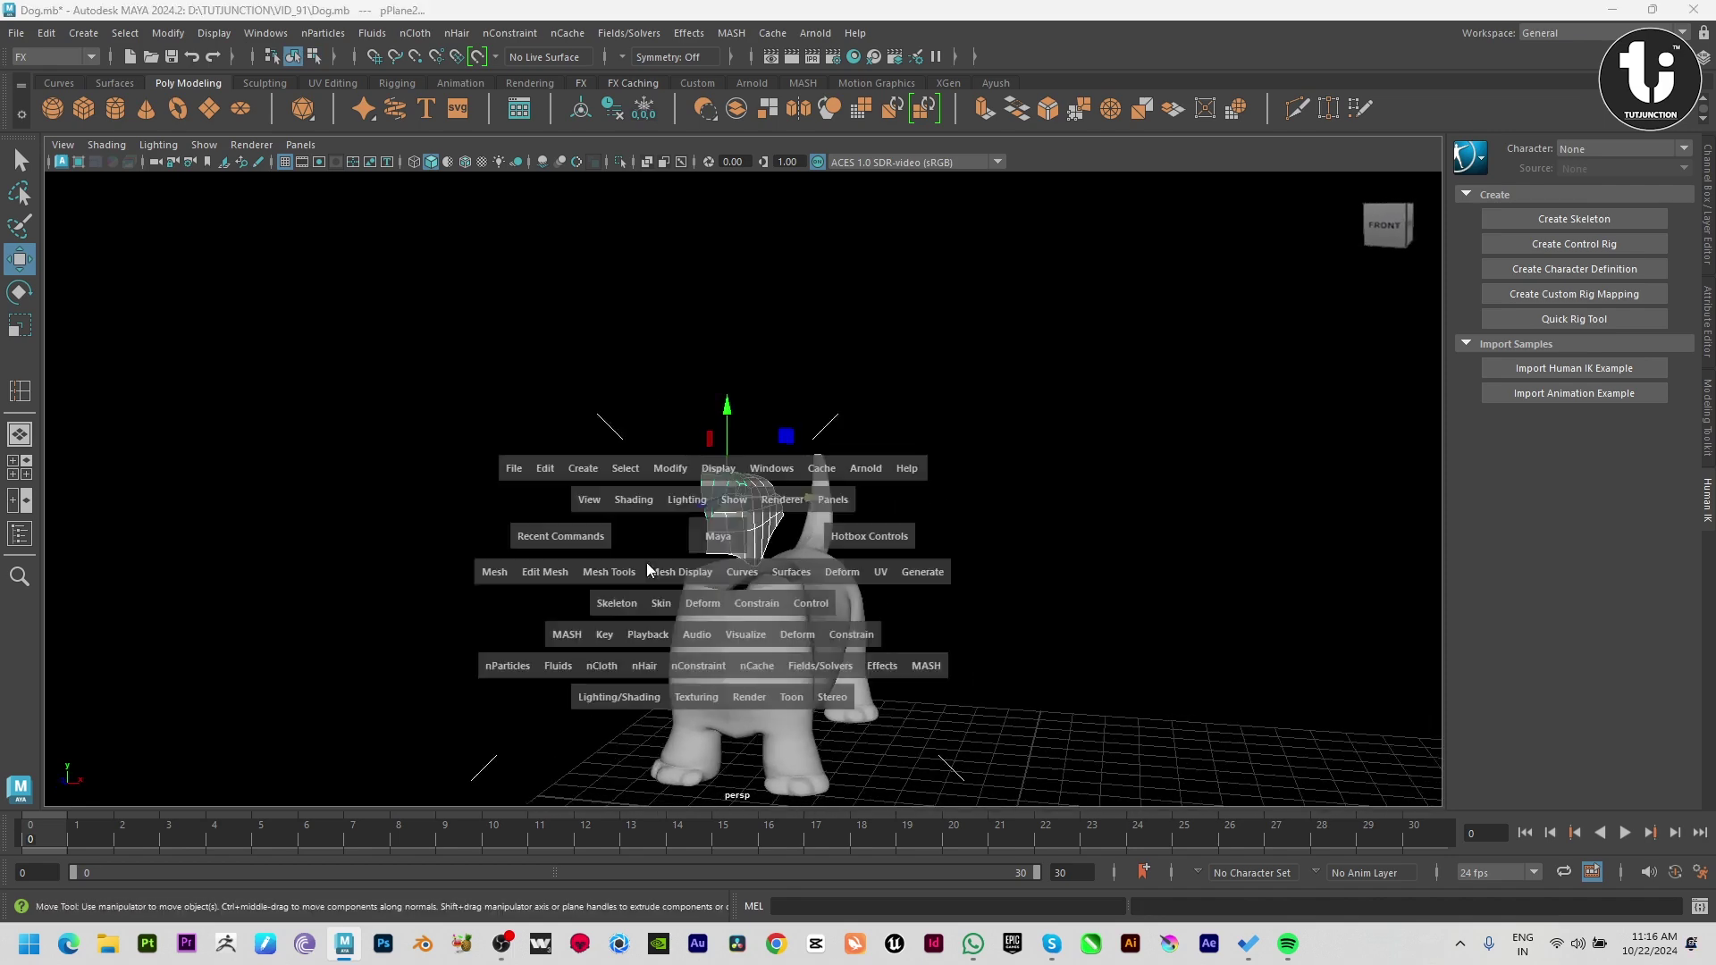
pyautogui.moveTo(662, 572); pyautogui.dragTo(640, 682)
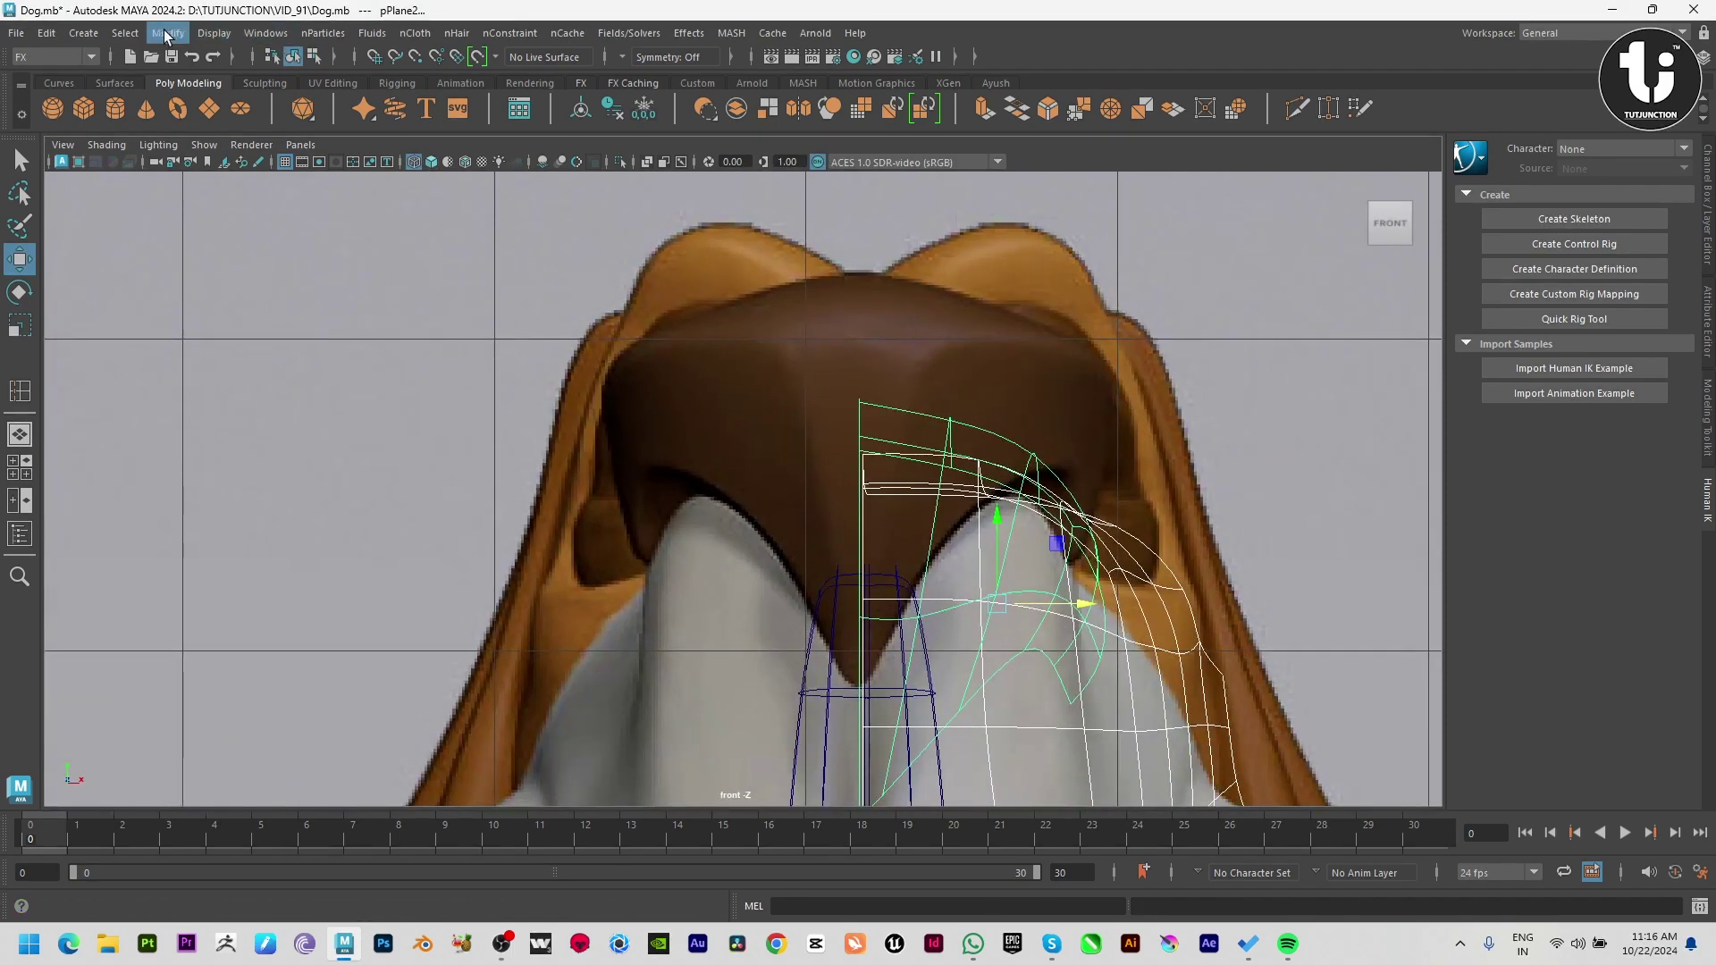
pyautogui.click(163, 34)
pyautogui.click(217, 175)
pyautogui.scroll(-5, 684, 408)
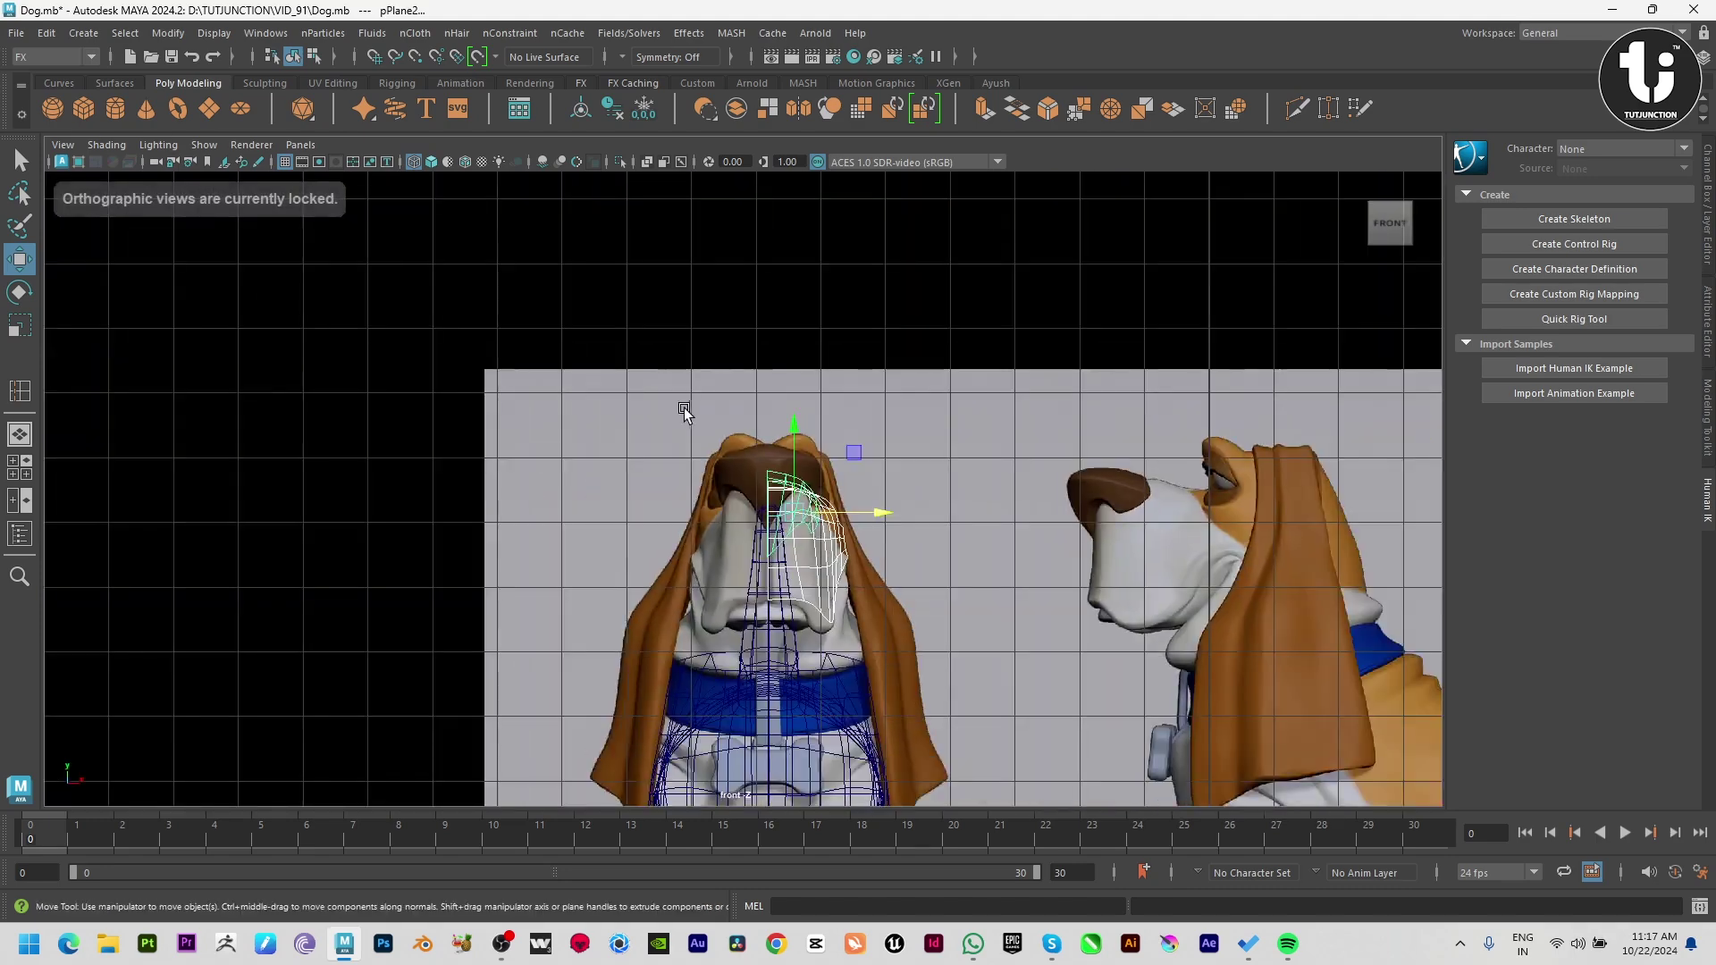
pyautogui.click(93, 55)
pyautogui.click(81, 80)
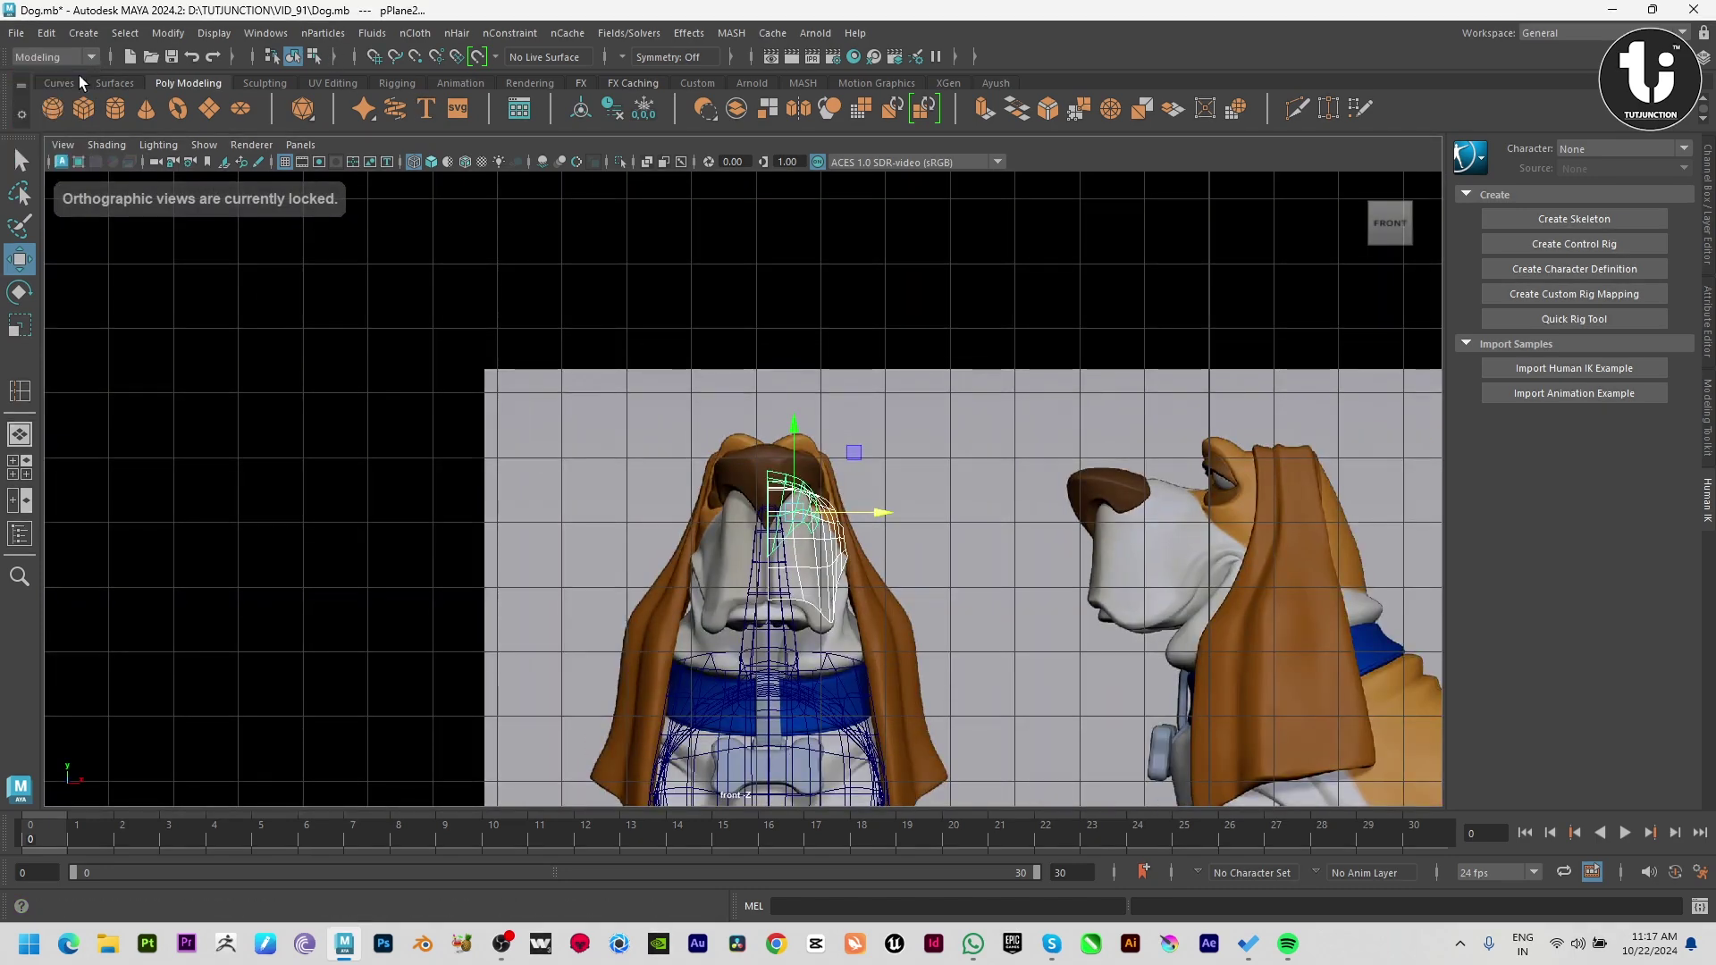
# Step: Mirror the nose patch as pPlane3 onto the face's left side, then orbit to inspect
pyautogui.click(314, 33)
pyautogui.click(357, 325)
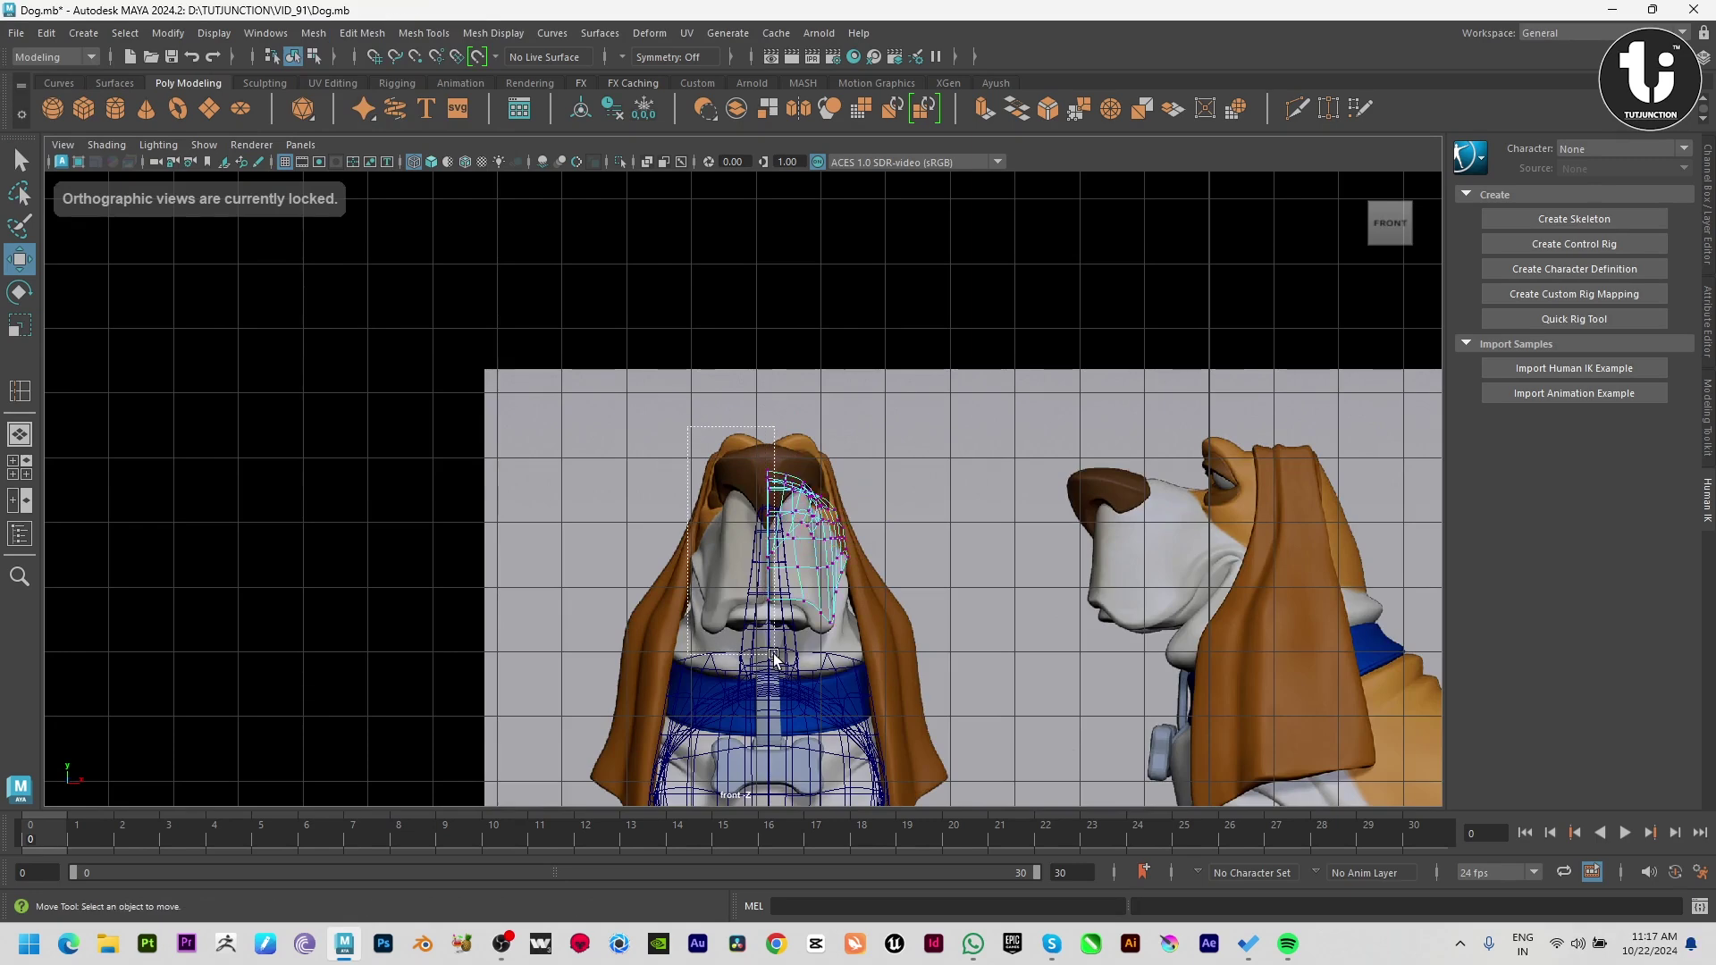
pyautogui.moveTo(771, 657); pyautogui.dragTo(770, 657)
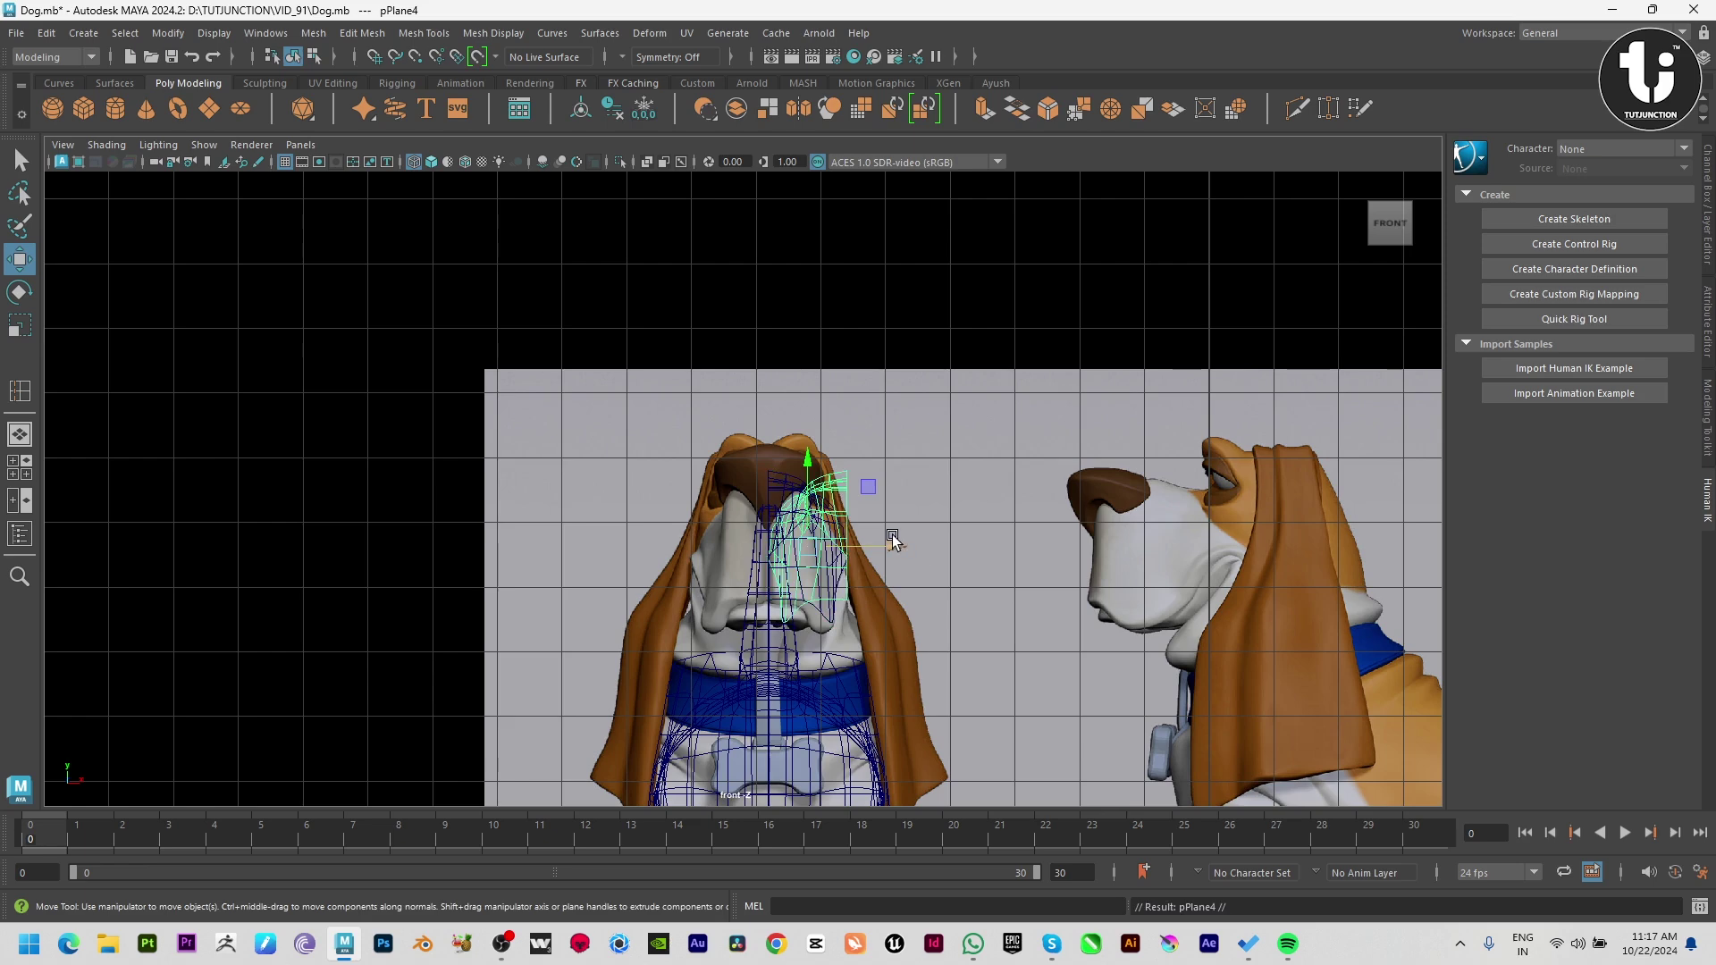
pyautogui.hotkey('ctrl', 'shift', 'd')
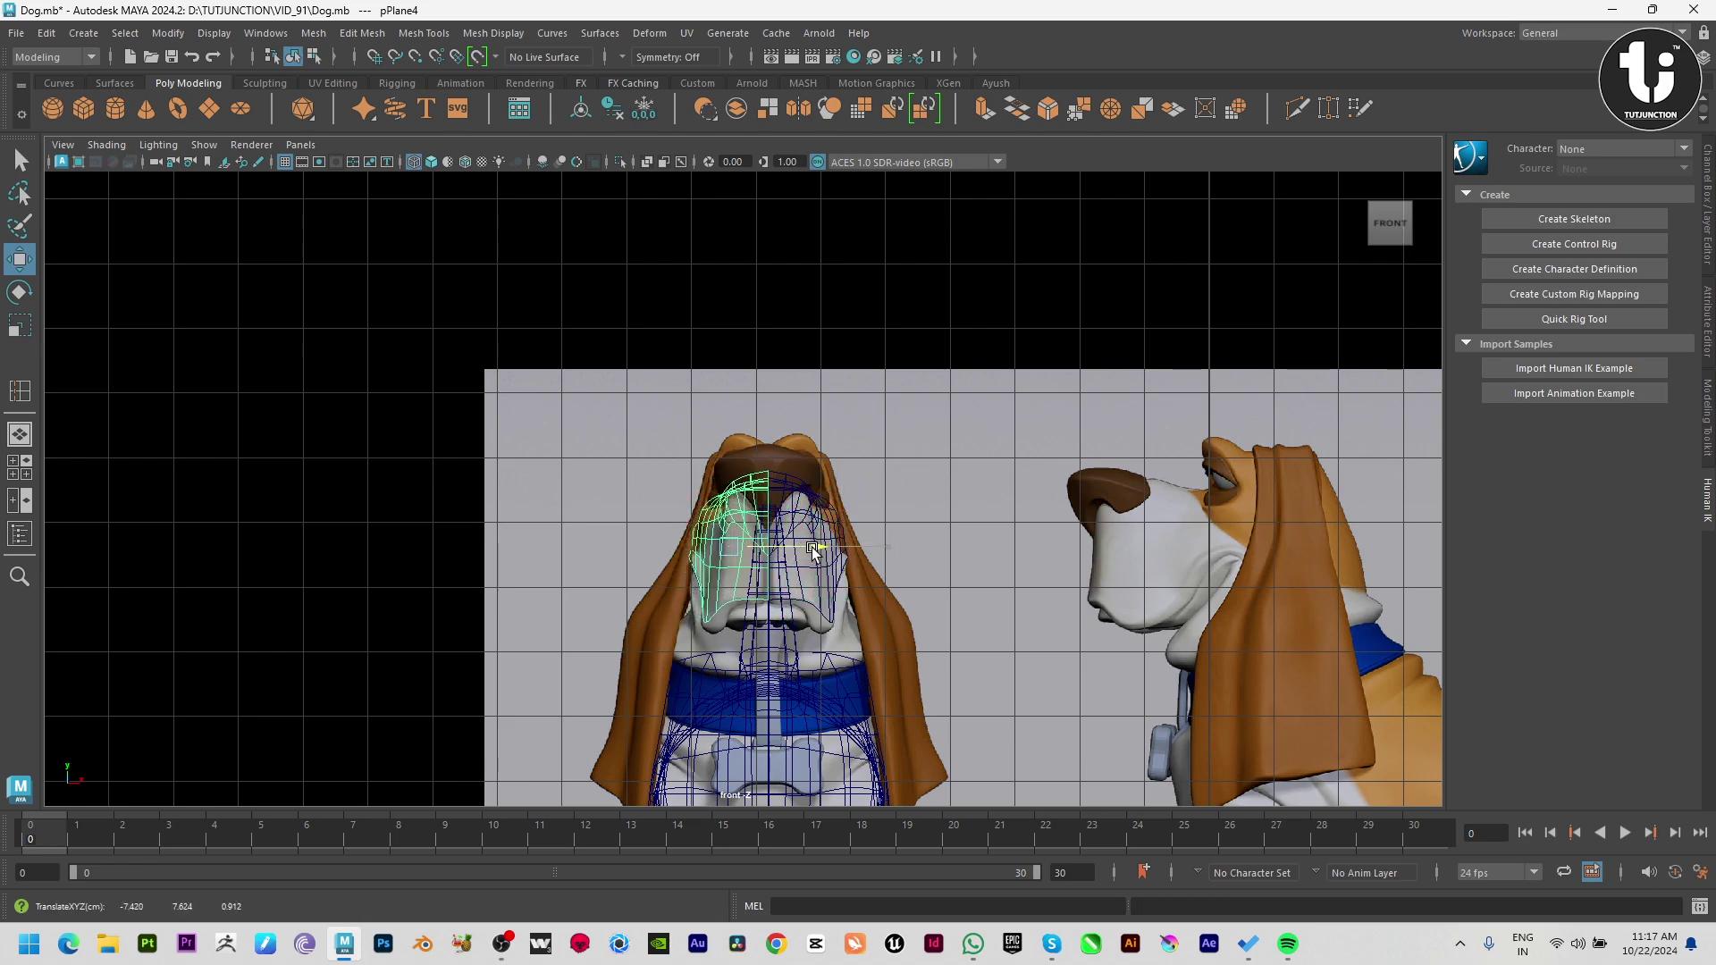
pyautogui.press('space')
pyautogui.press('space')
pyautogui.moveTo(1131, 467)
pyautogui.keyDown('alt'); pyautogui.mouseDown()
pyautogui.moveTo(898, 698)
pyautogui.moveTo(1066, 761)
pyautogui.moveTo(1099, 747)
pyautogui.moveTo(873, 786)
pyautogui.moveTo(953, 739)
pyautogui.moveTo(1019, 662)
pyautogui.moveTo(1172, 567)
pyautogui.moveTo(1069, 376)
pyautogui.moveTo(1034, 425)
pyautogui.moveTo(950, 413)
pyautogui.moveTo(930, 509)
pyautogui.moveTo(996, 548)
pyautogui.moveTo(1053, 527)
pyautogui.moveTo(905, 537)
pyautogui.mouseUp(); pyautogui.keyUp('alt')
pyautogui.moveTo(904, 536)
pyautogui.keyDown('alt'); pyautogui.mouseDown(button='right')
pyautogui.moveTo(1022, 571)
pyautogui.moveTo(866, 500)
pyautogui.mouseUp(button='right'); pyautogui.keyUp('alt')
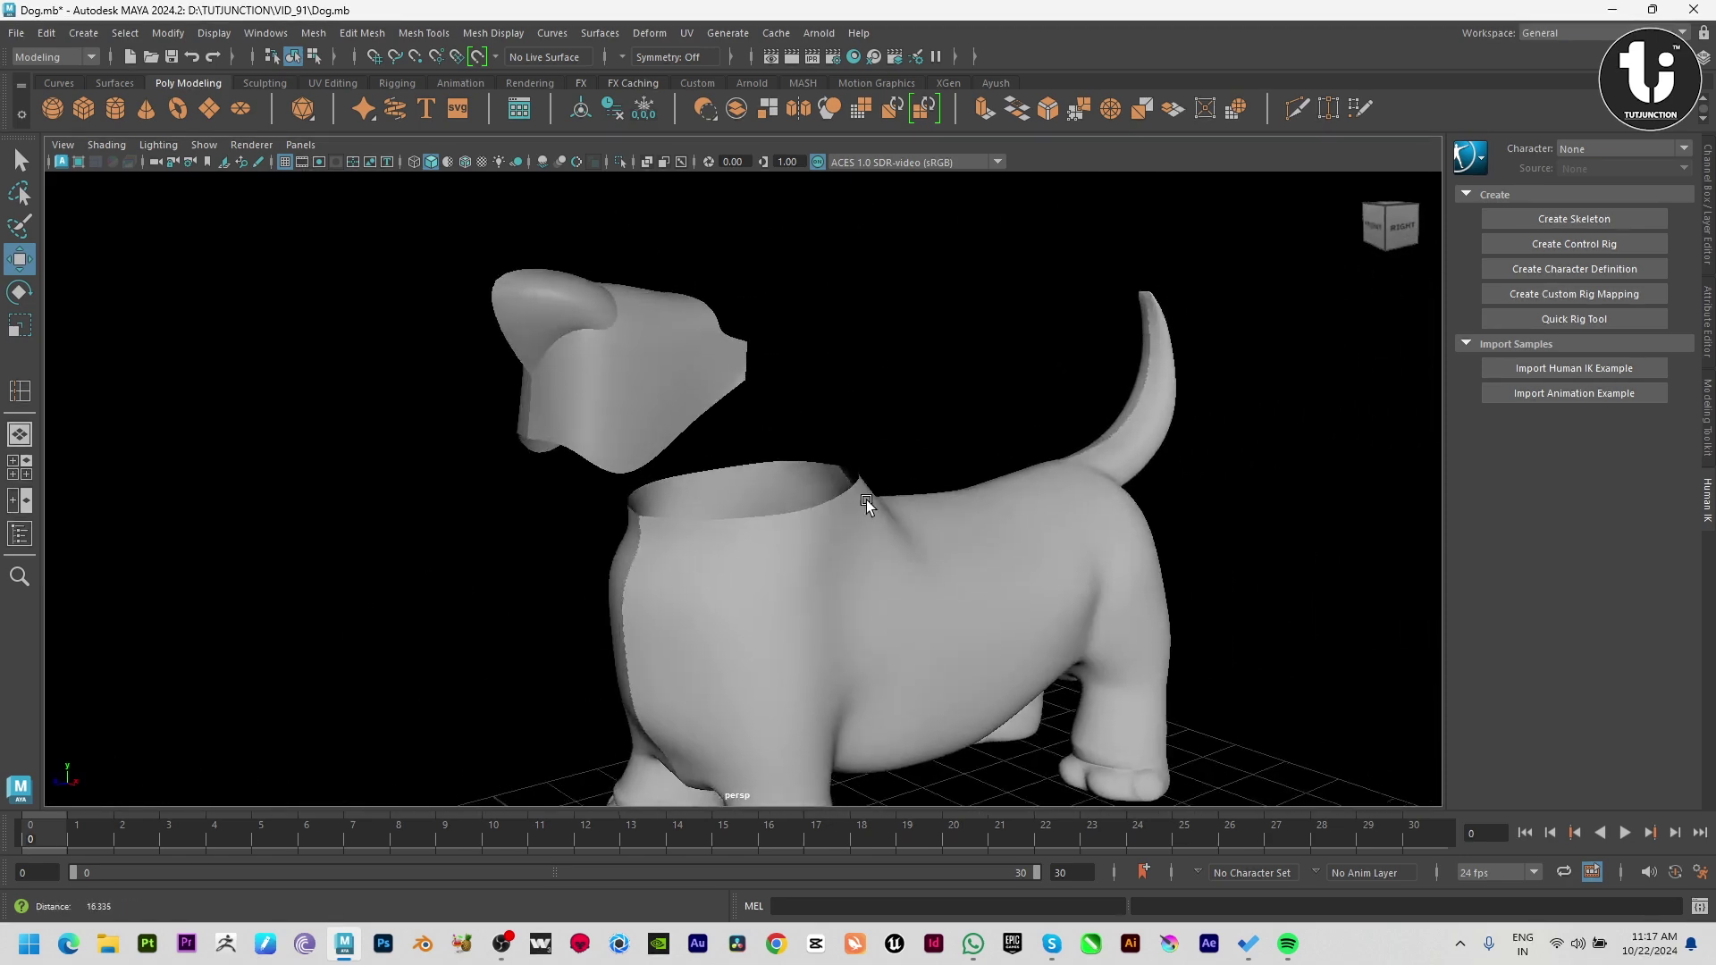